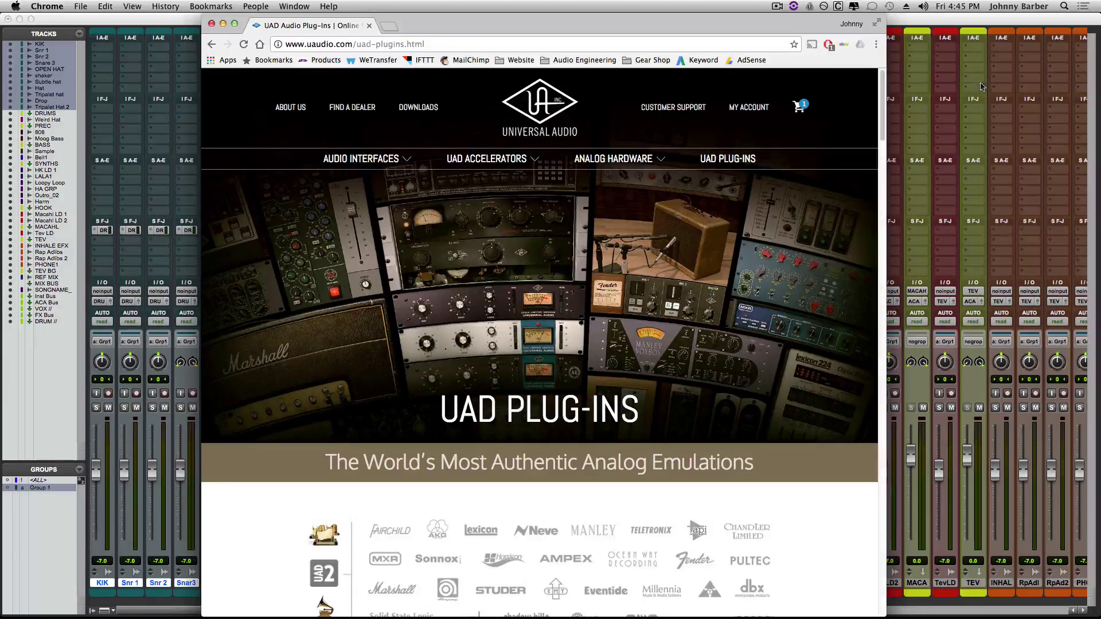
Switch to Pro Tools, show the session's Edit window and look over all tracks from KIK down to the buses.
left_click(970, 23)
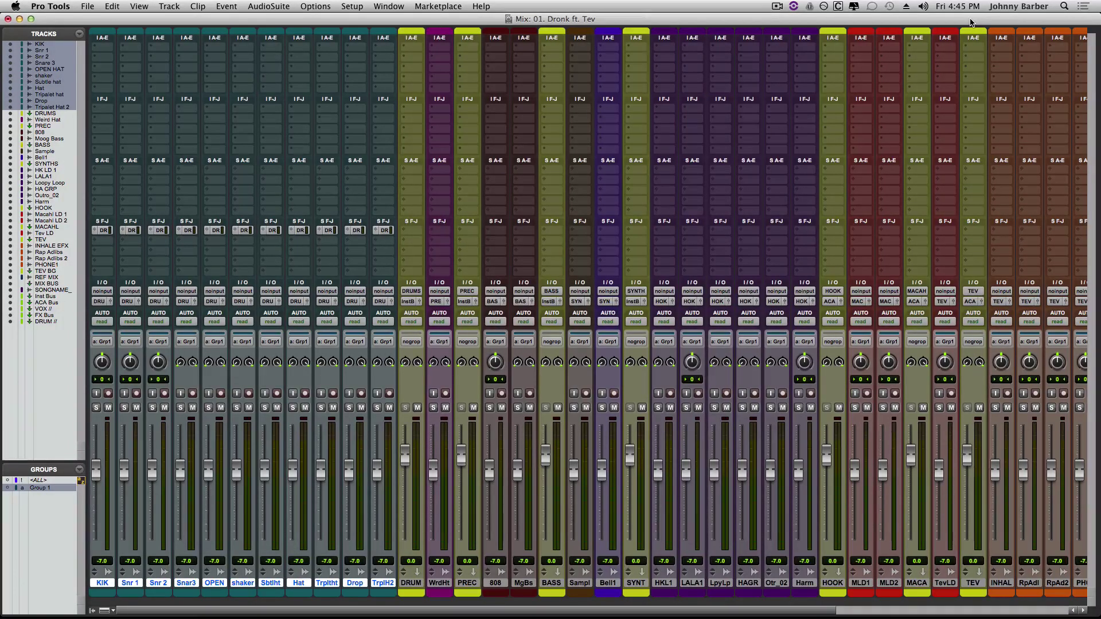
key("super+equal")
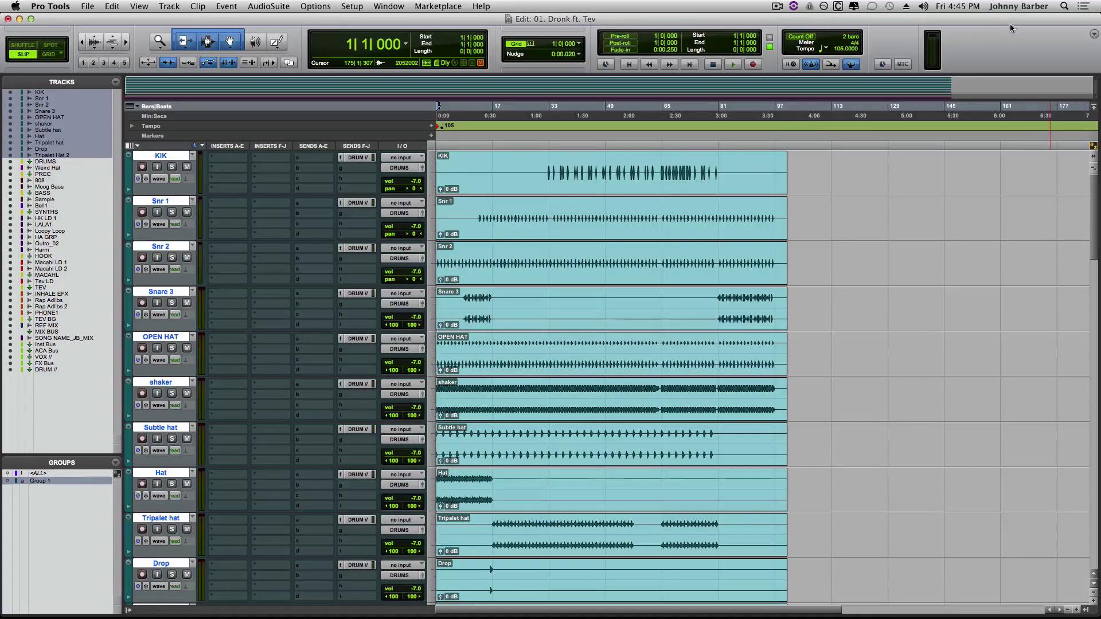
scroll(995, 223, "down", 15)
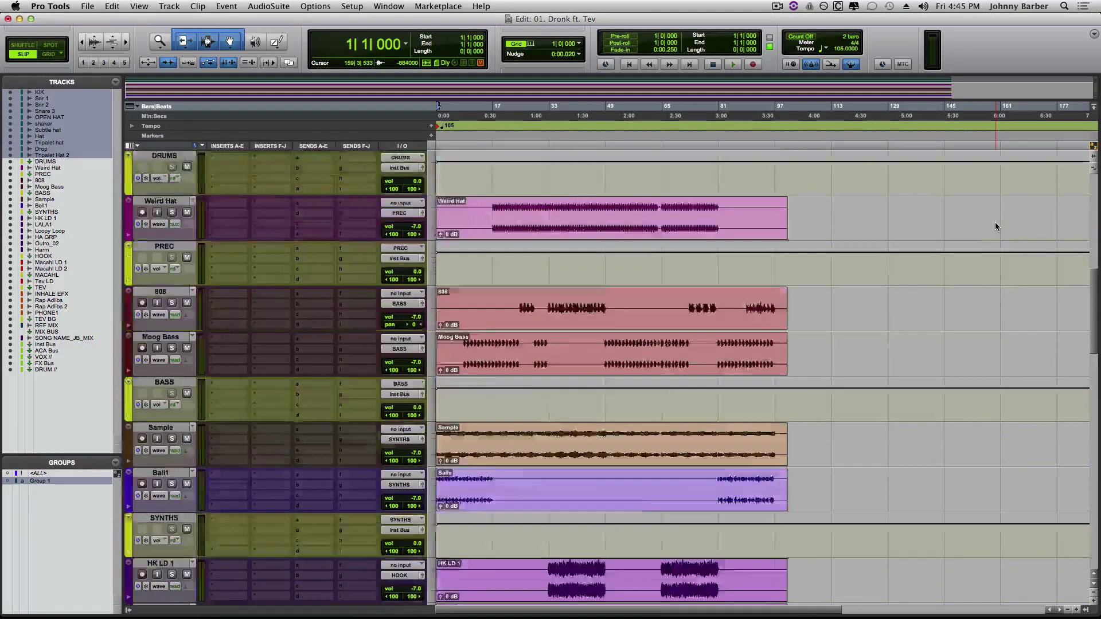
scroll(996, 223, "down", 10)
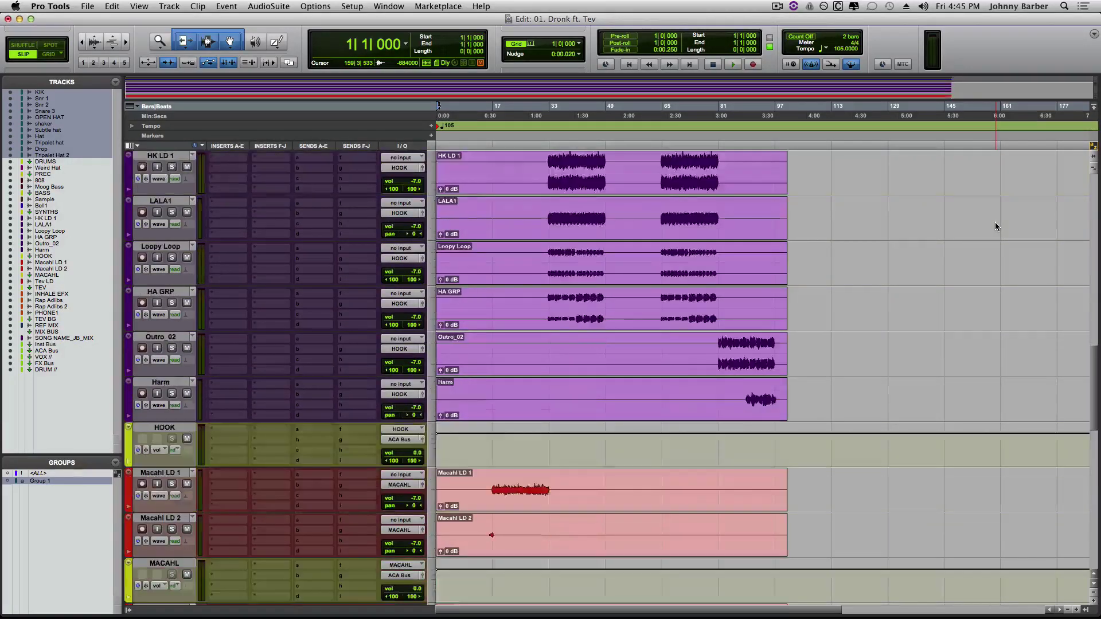
scroll(996, 226, "down", 16)
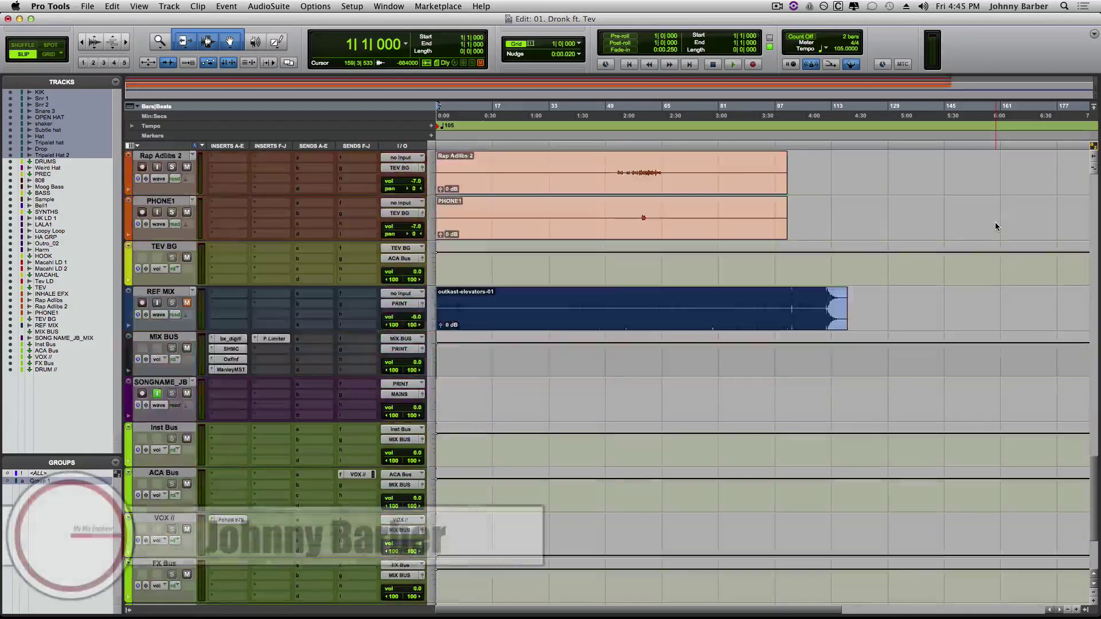
scroll(995, 226, "up", 20)
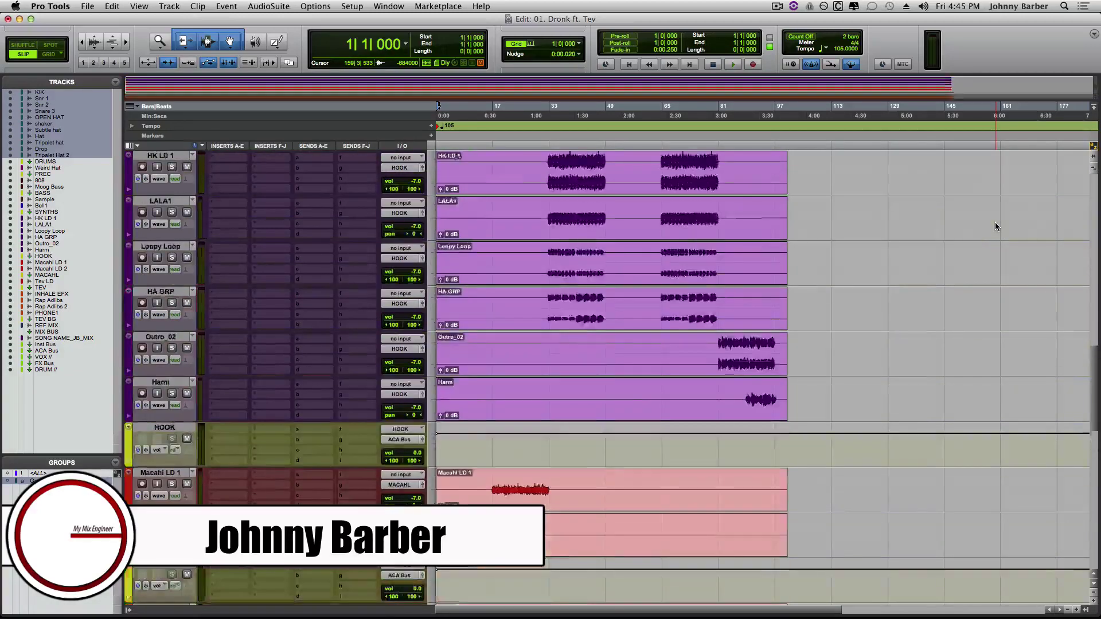
scroll(996, 222, "up", 10)
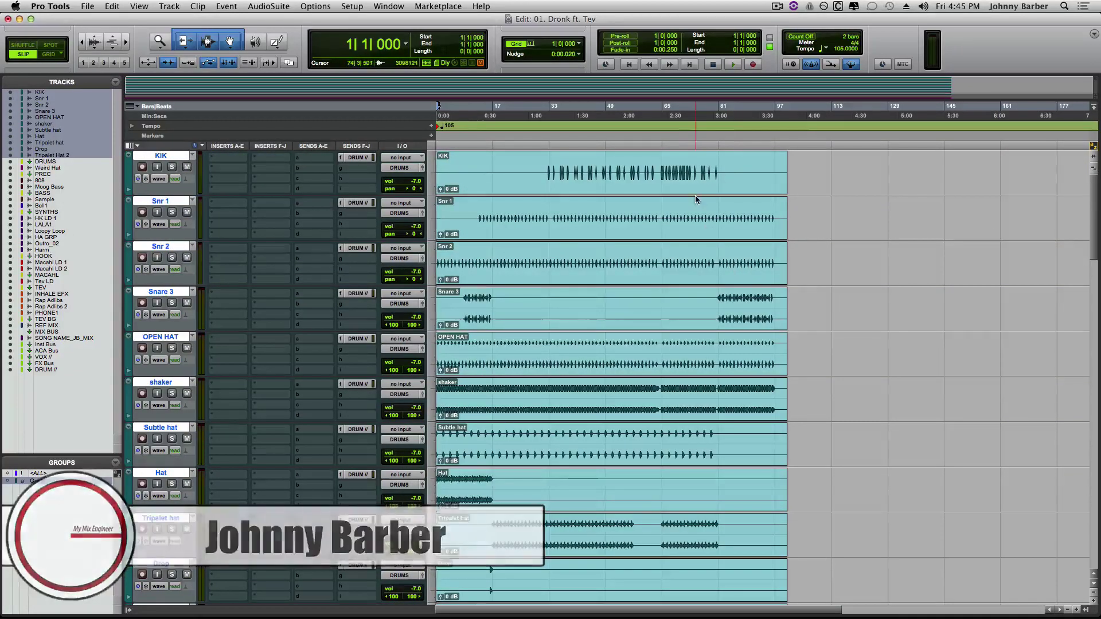
Examine the track layout in order, from the drums, bass, synths and hook through the vocals to the reference mix and mix bus.
scroll(695, 196, "down", 8)
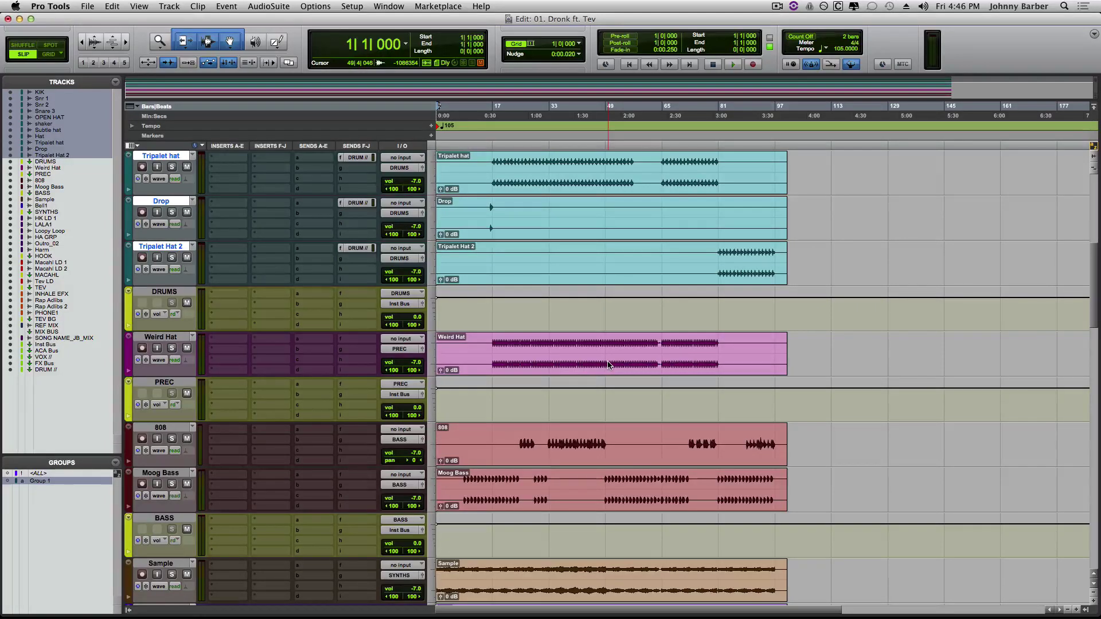
scroll(609, 364, "down", 4)
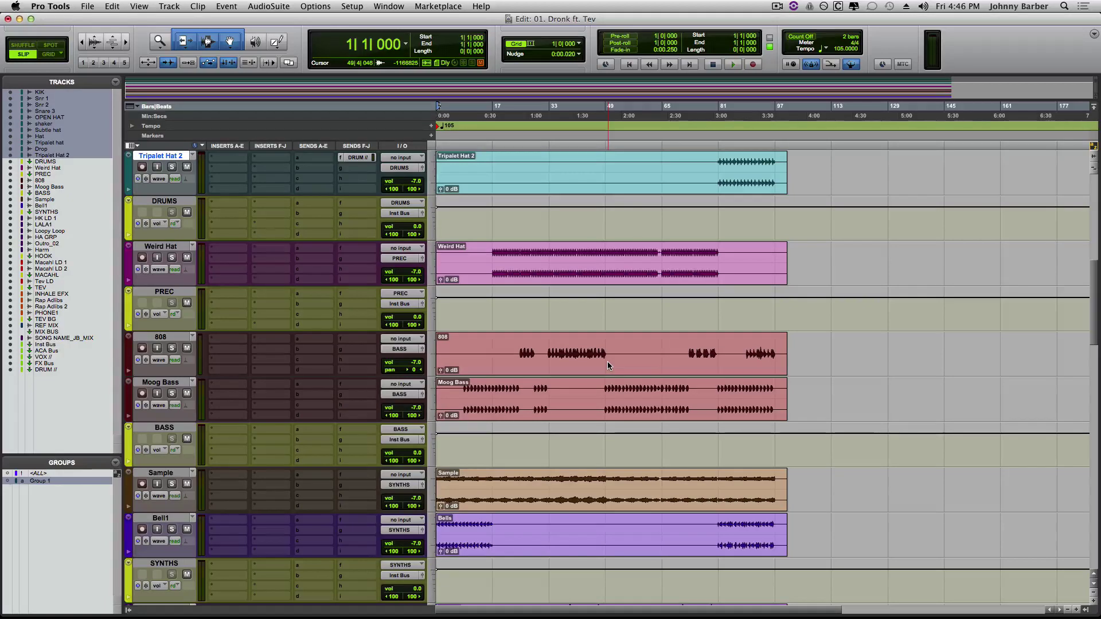
scroll(606, 362, "down", 2)
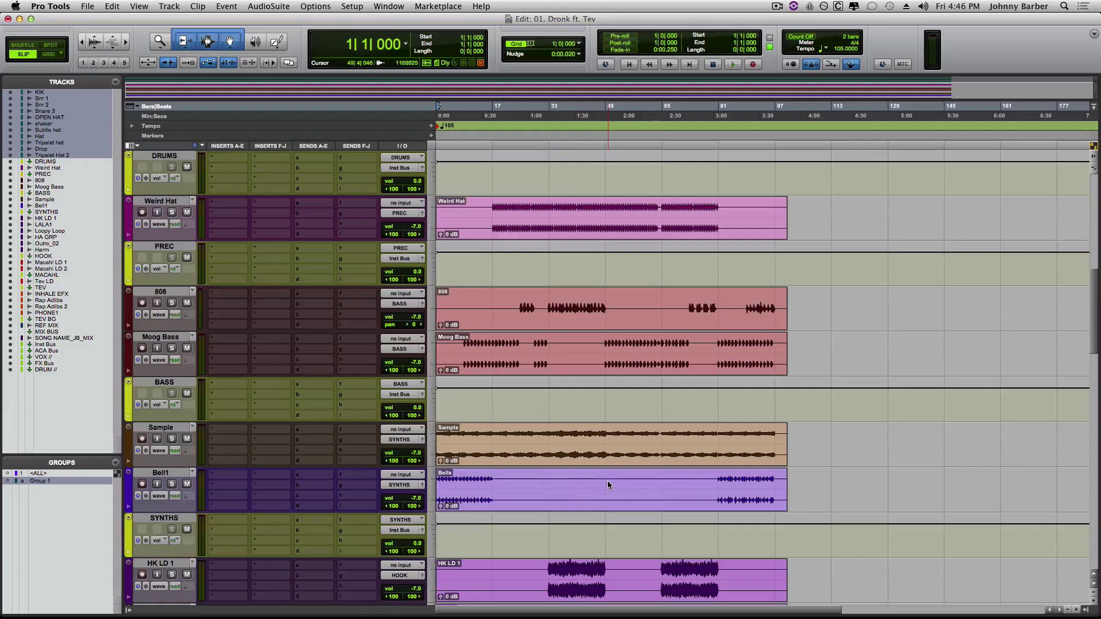
scroll(608, 481, "down", 2)
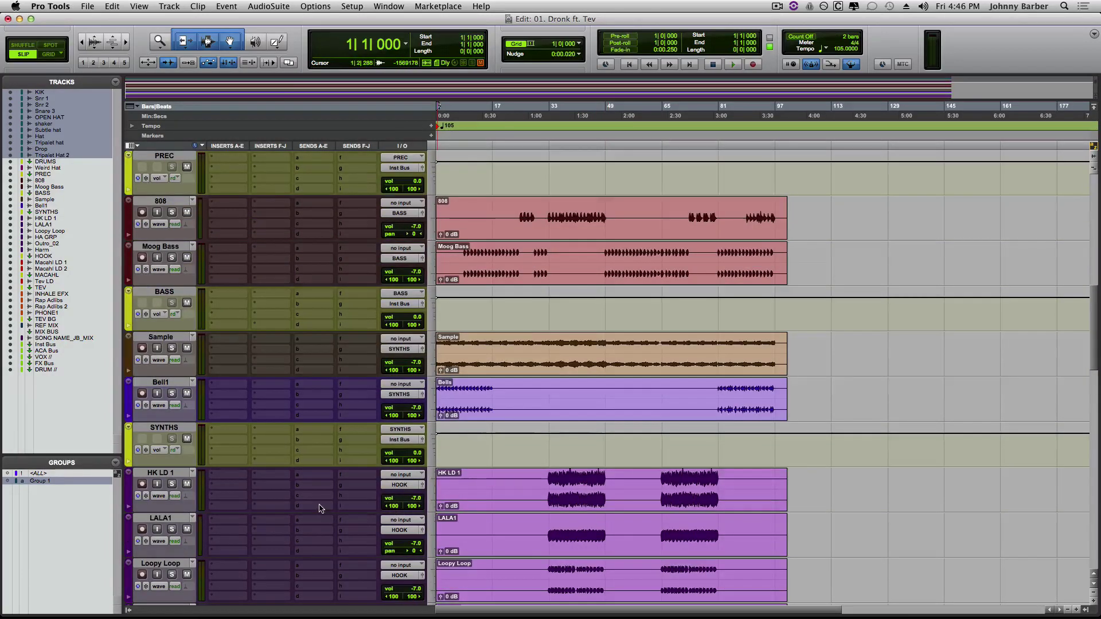
scroll(320, 509, "down", 5)
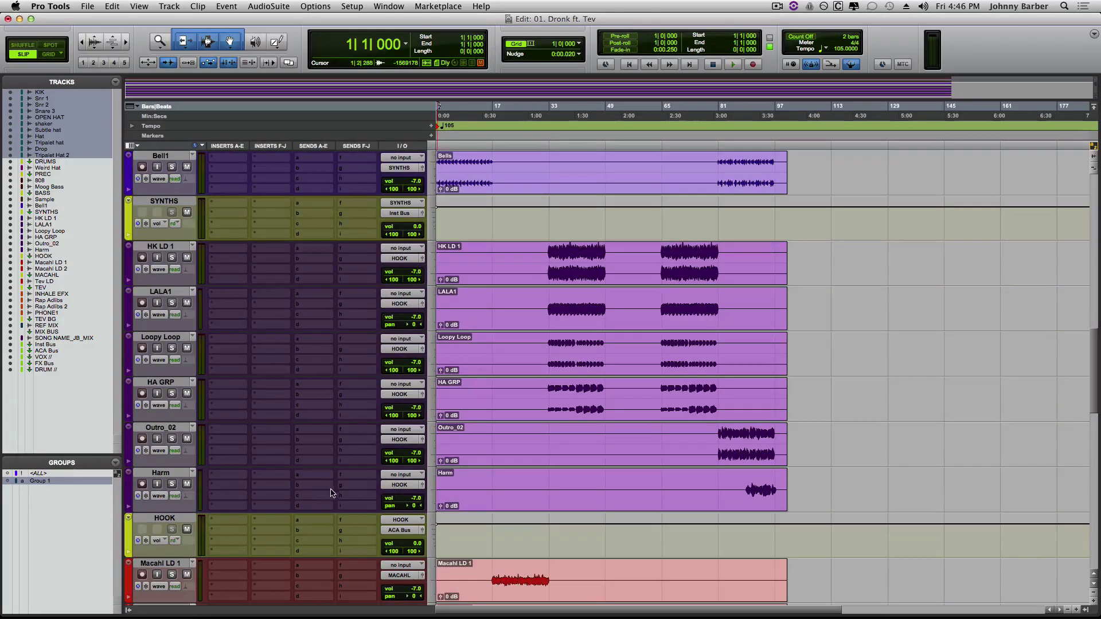
scroll(327, 493, "down", 4)
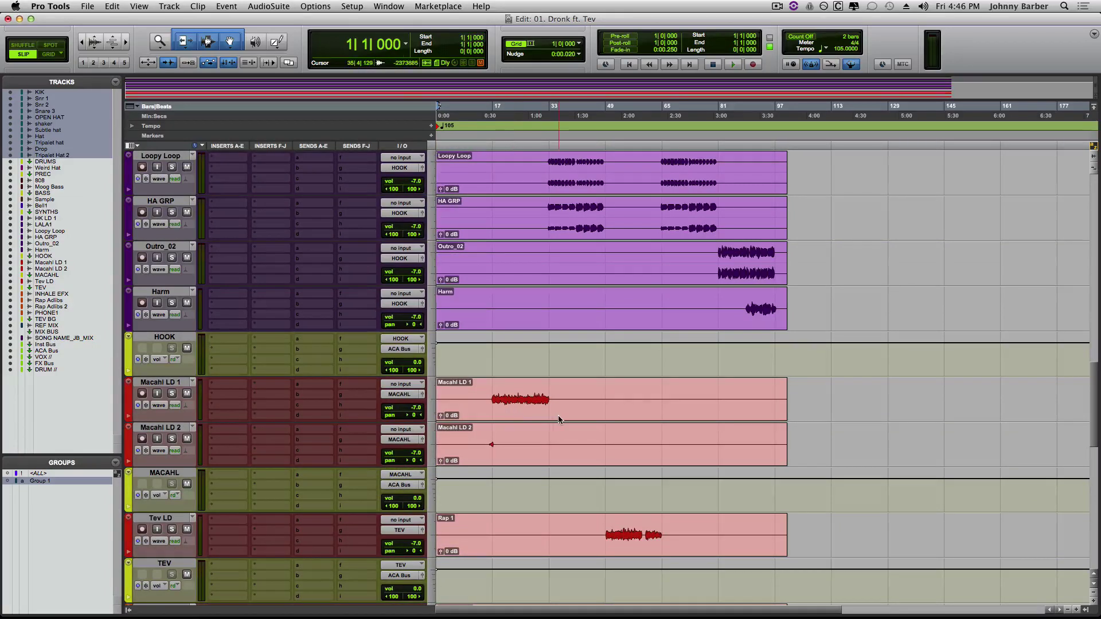
scroll(584, 412, "down", 1)
scroll(585, 410, "down", 4)
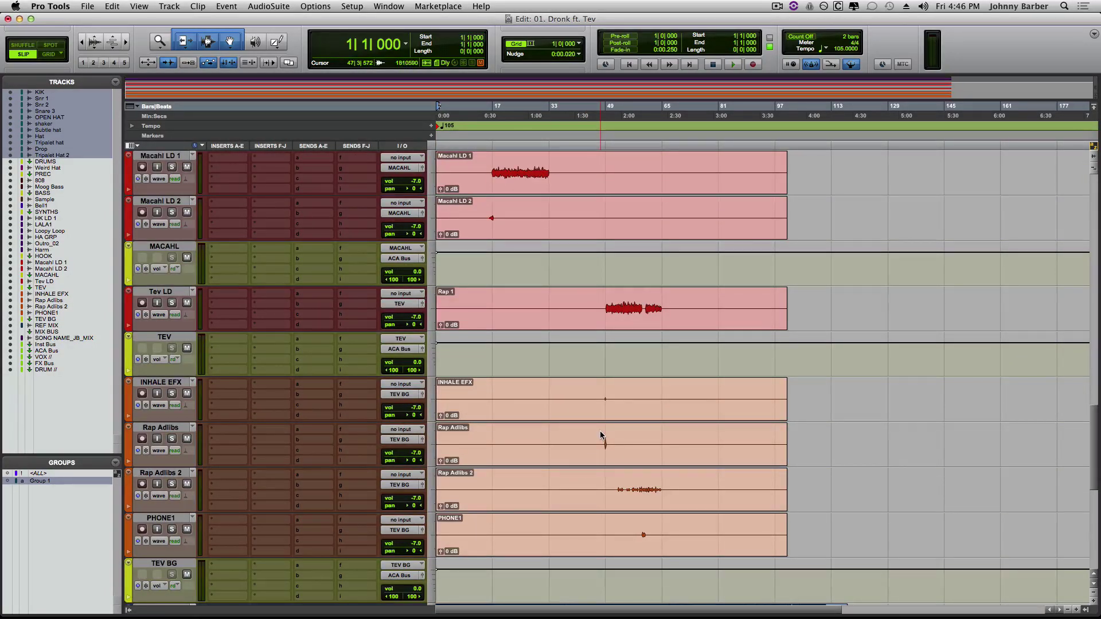
scroll(600, 434, "down", 2)
scroll(600, 431, "down", 1)
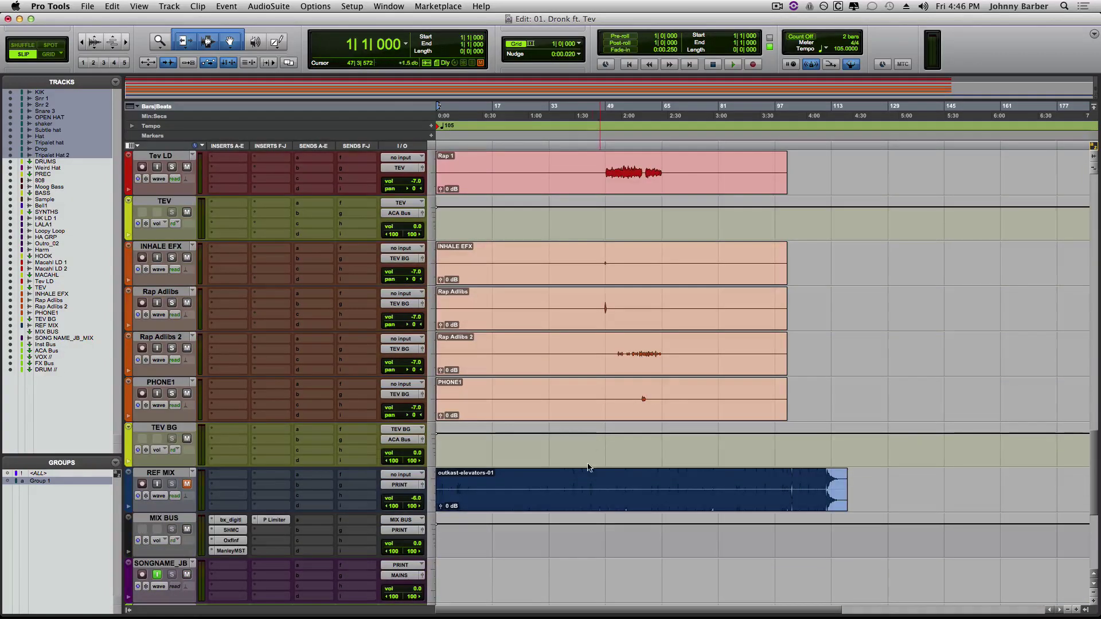
scroll(541, 497, "down", 1)
scroll(541, 497, "down", 2)
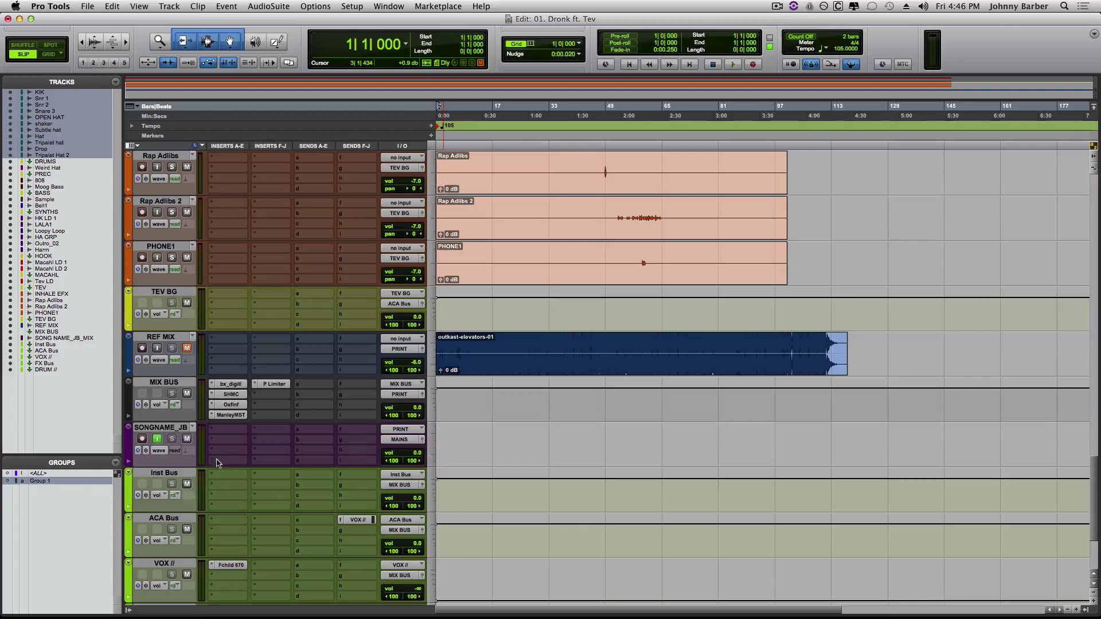
Select the MIX BUS track, the song print track, and the range of buses from Inst Bus to DRUM // in turn.
left_click(164, 382)
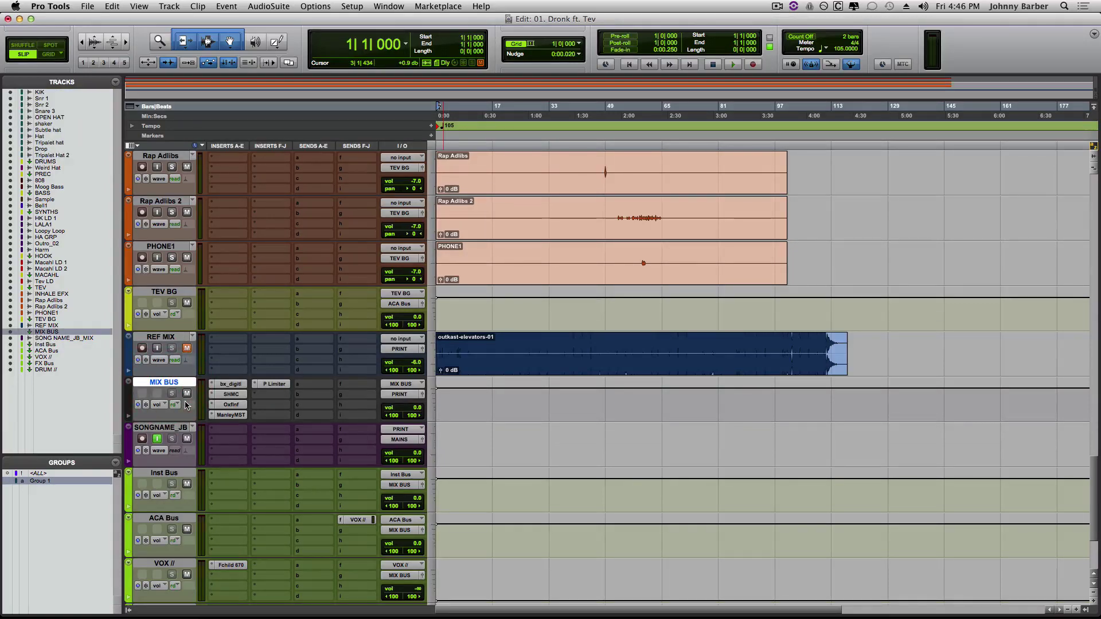
left_click(178, 428)
scroll(178, 418, "down", 3)
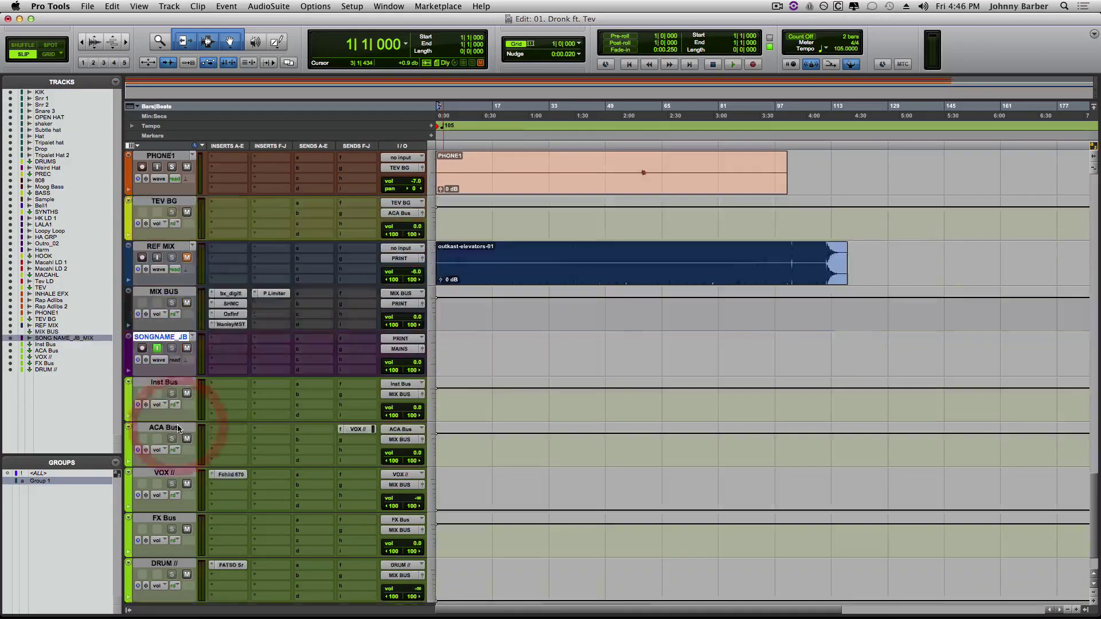
left_click(165, 327)
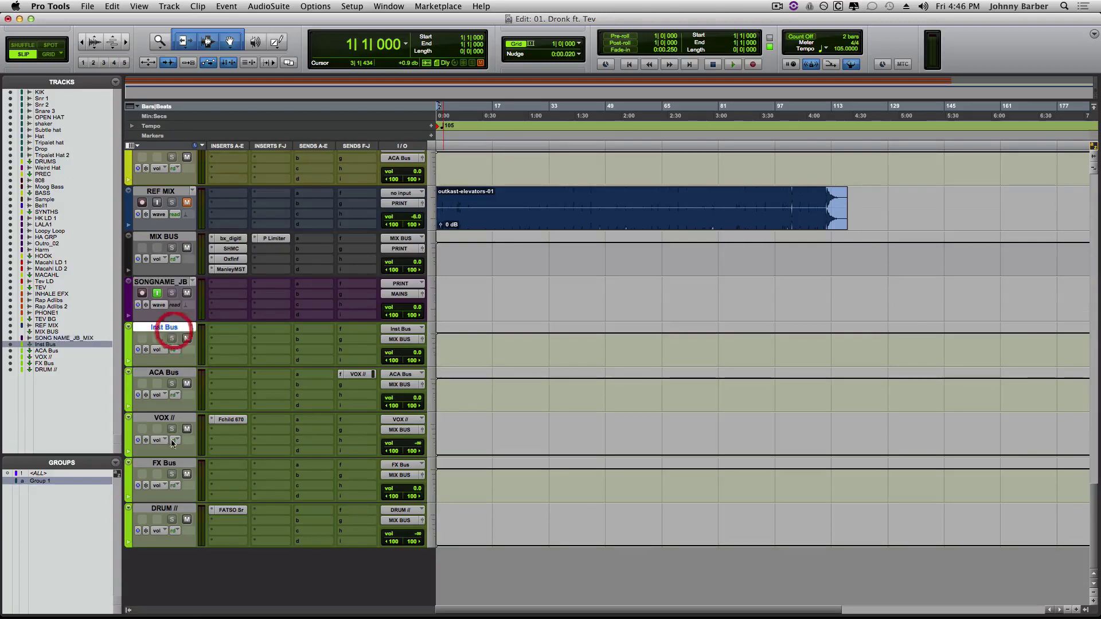
left_click(161, 509, "shift")
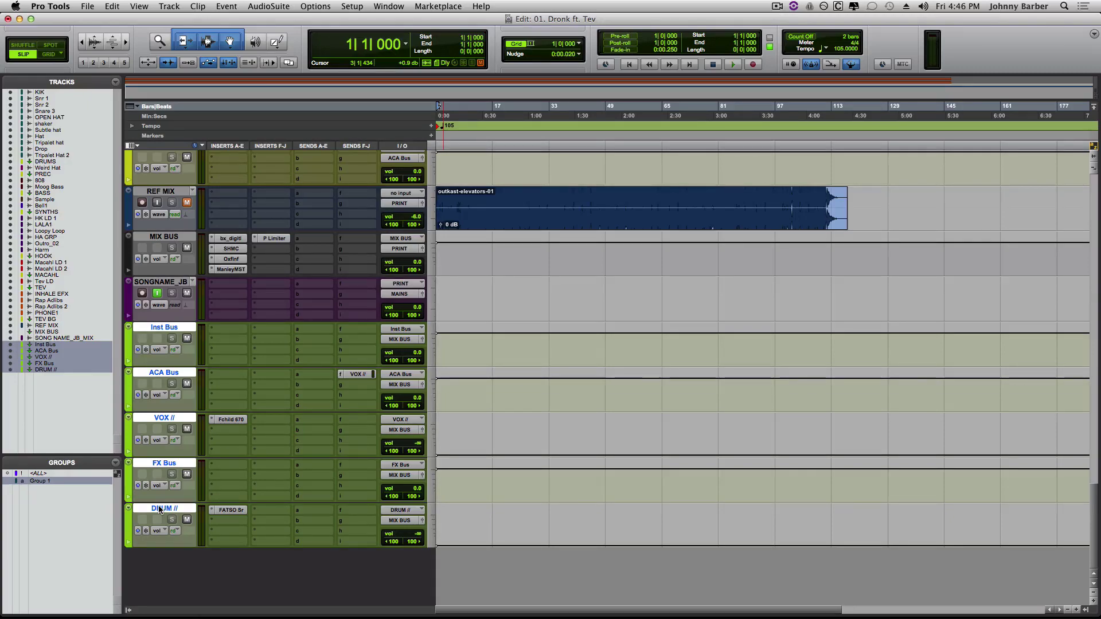
Return to the drum tracks and select the instrument submix tracks one after another: DRUMS, PREC, BASS and SYNTHS.
scroll(277, 562, "up", 15)
scroll(277, 563, "up", 20)
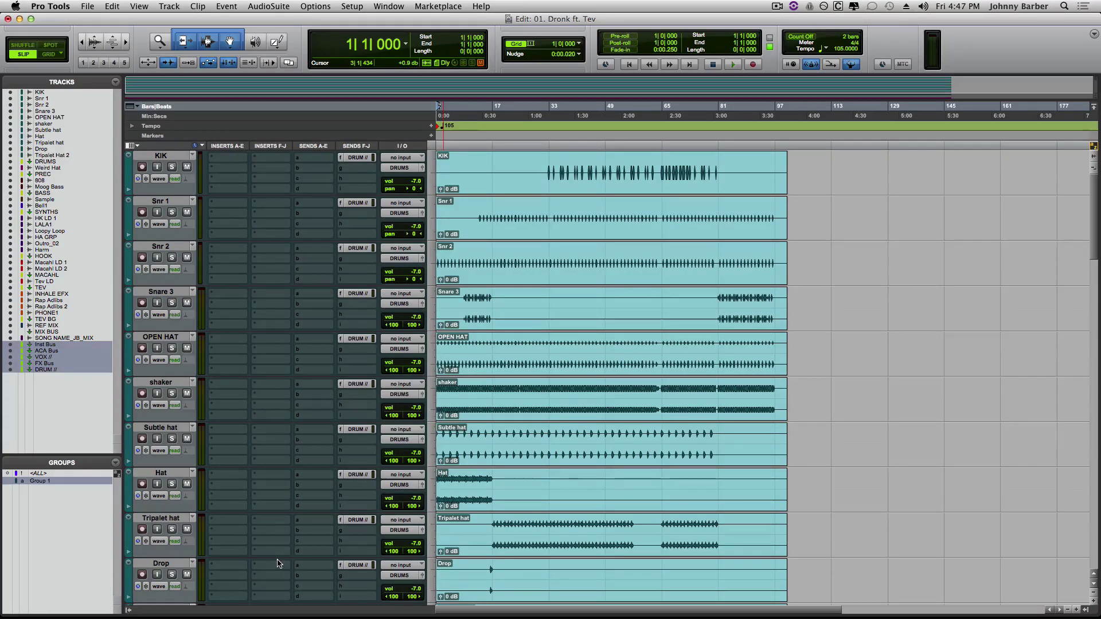
scroll(515, 323, "down", 5)
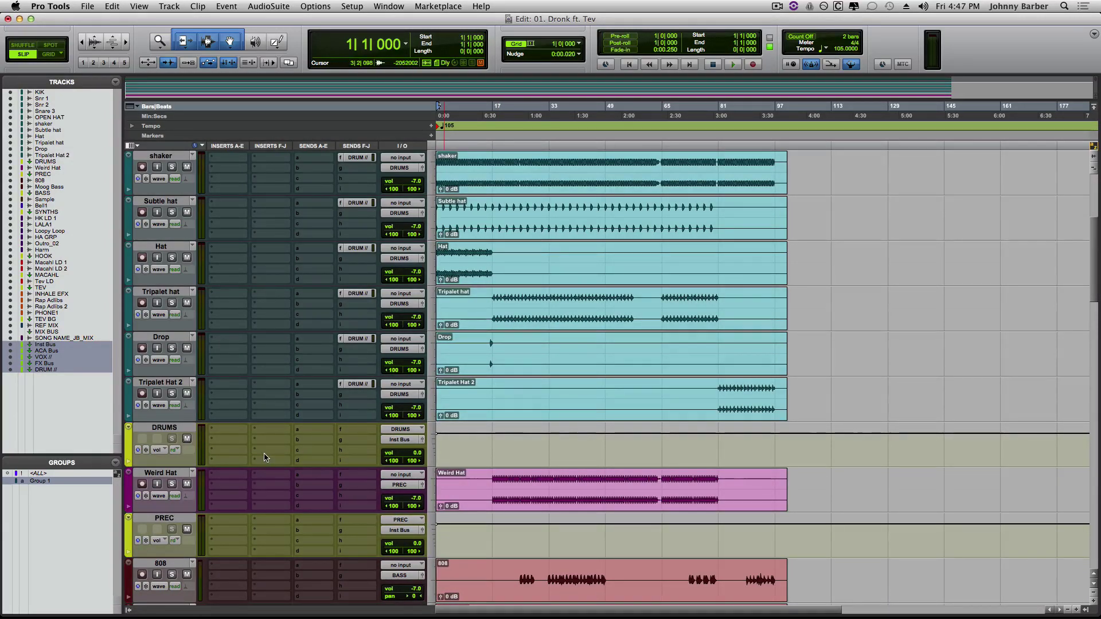
scroll(211, 251, "up", 5)
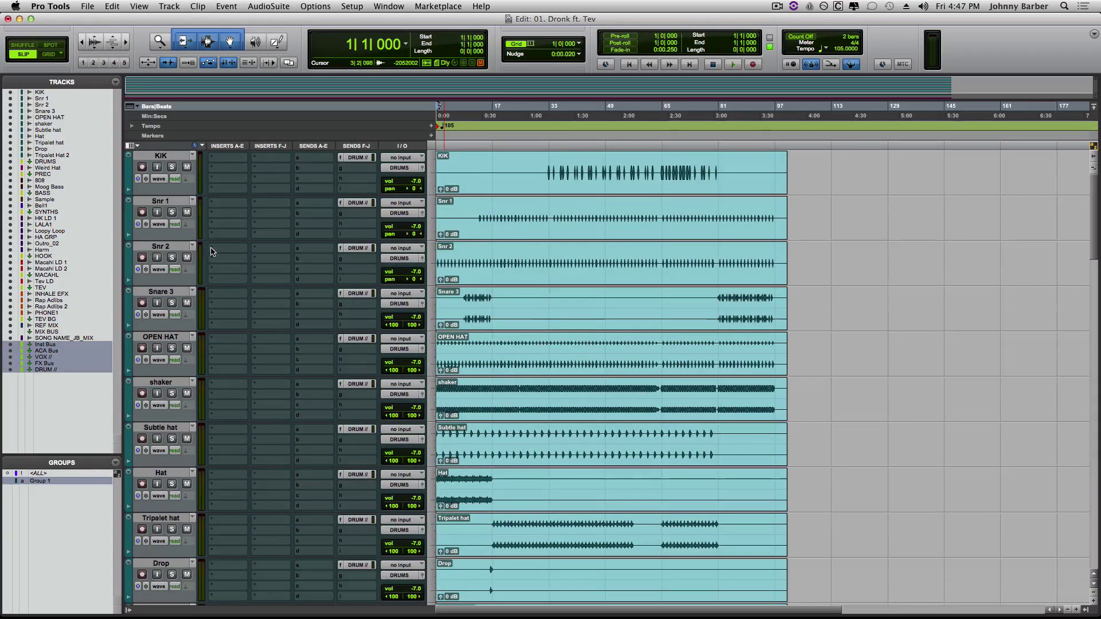
scroll(308, 315, "down", 5)
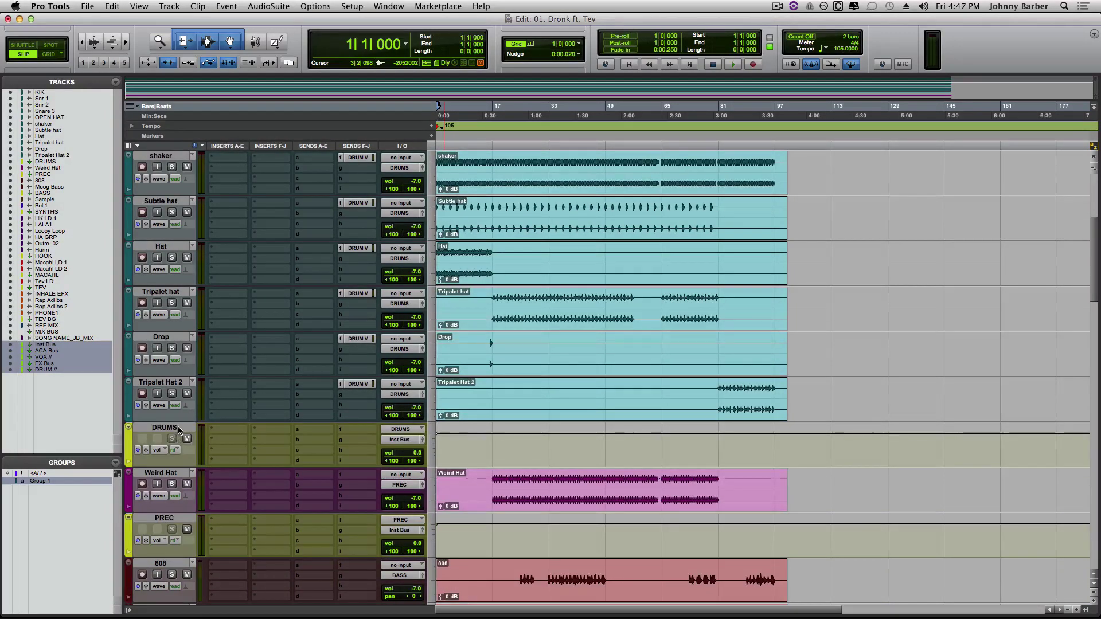
left_click(178, 429)
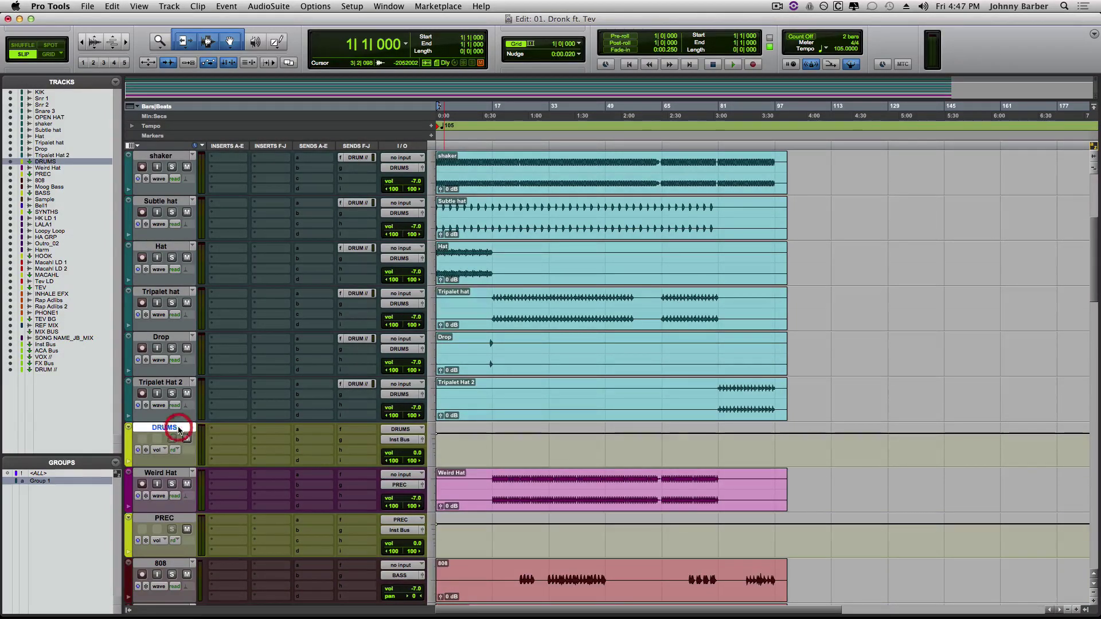
left_click(176, 519)
left_click(179, 475)
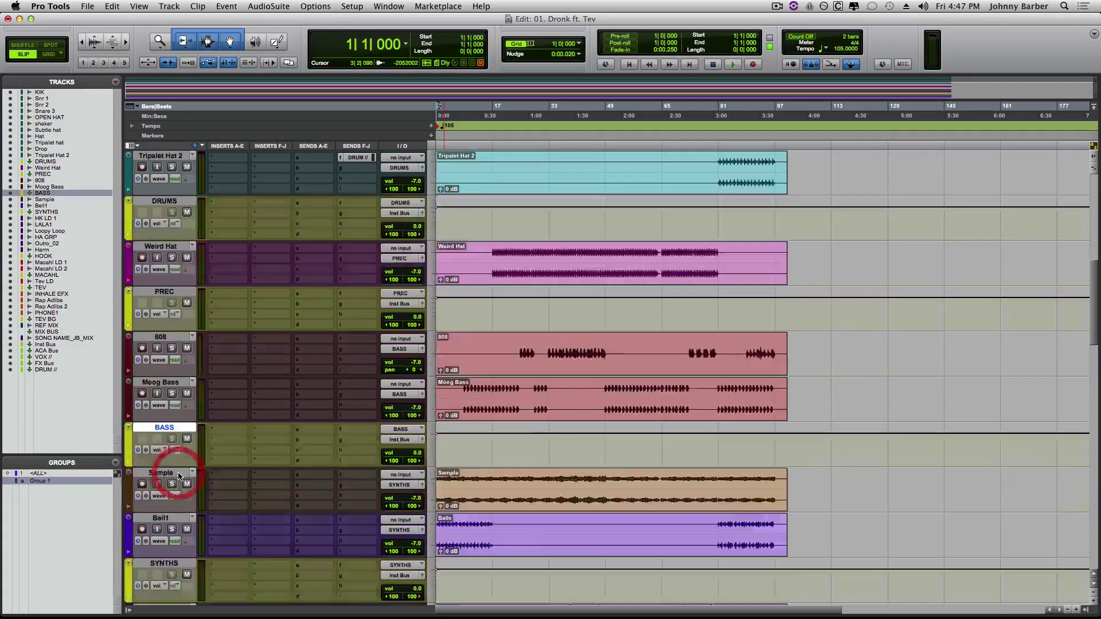
left_click(178, 475)
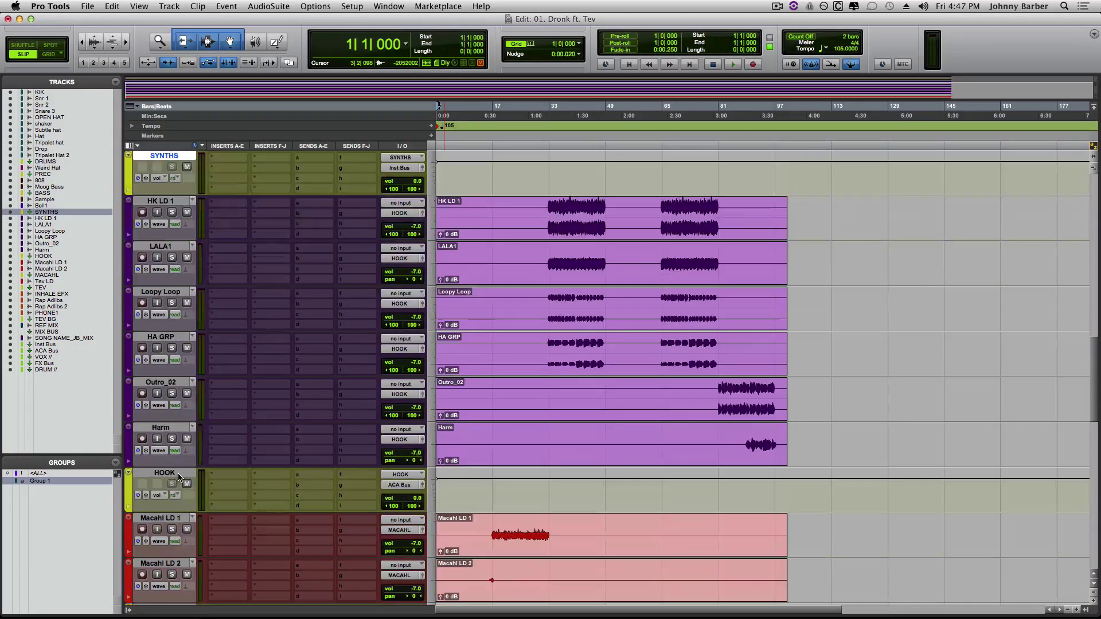
Select the vocal submix tracks one after another: HOOK, MACAHL, TEV and TEV BG.
left_click(171, 475)
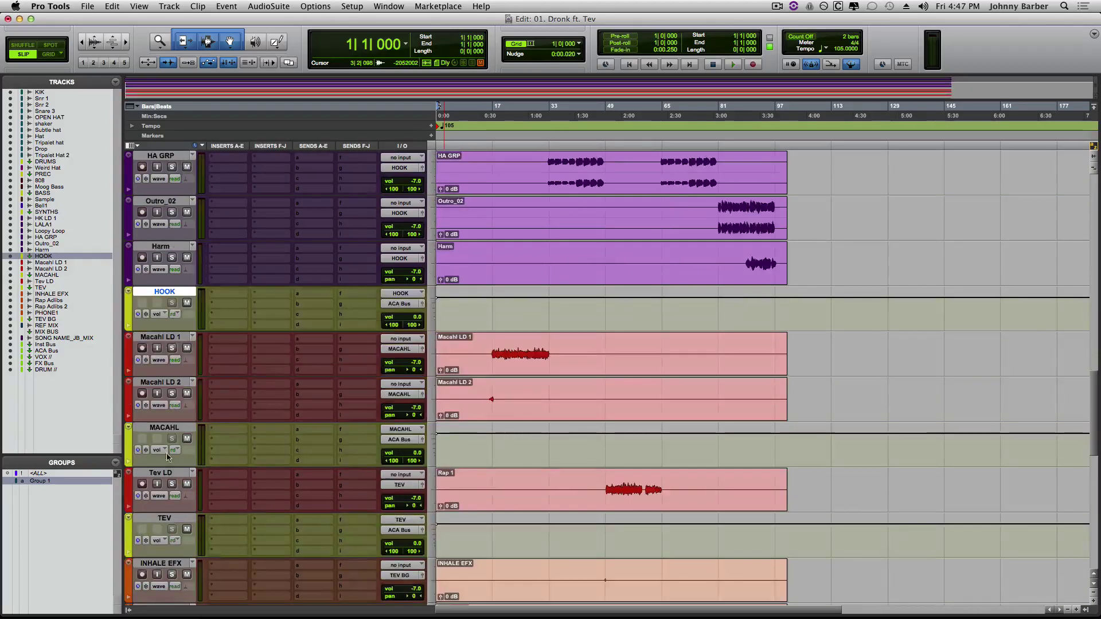
left_click(171, 432)
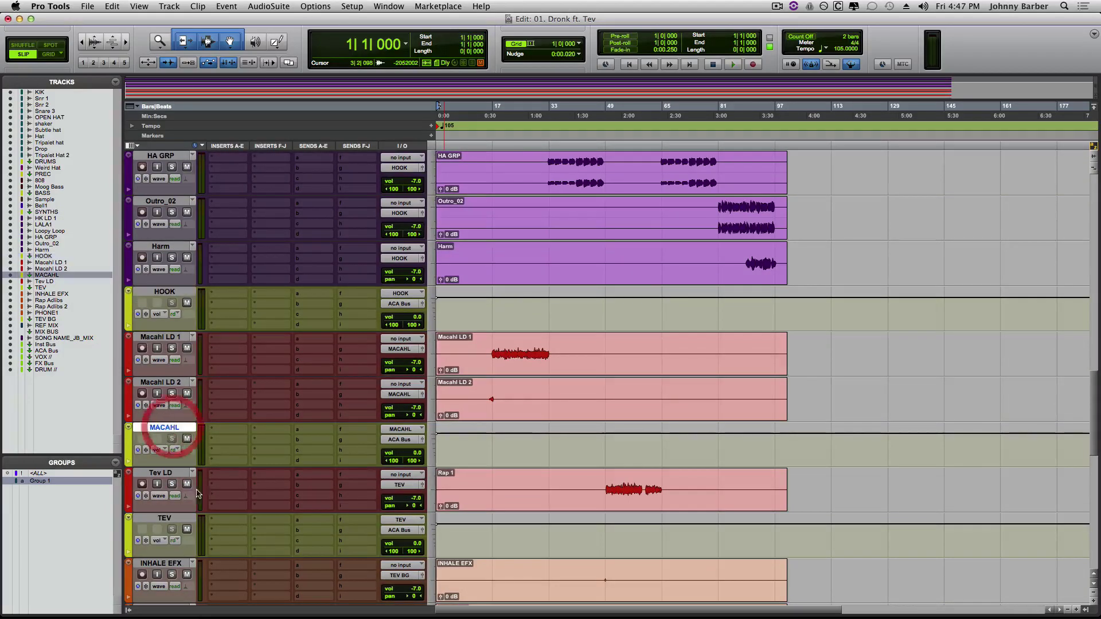
left_click(173, 520)
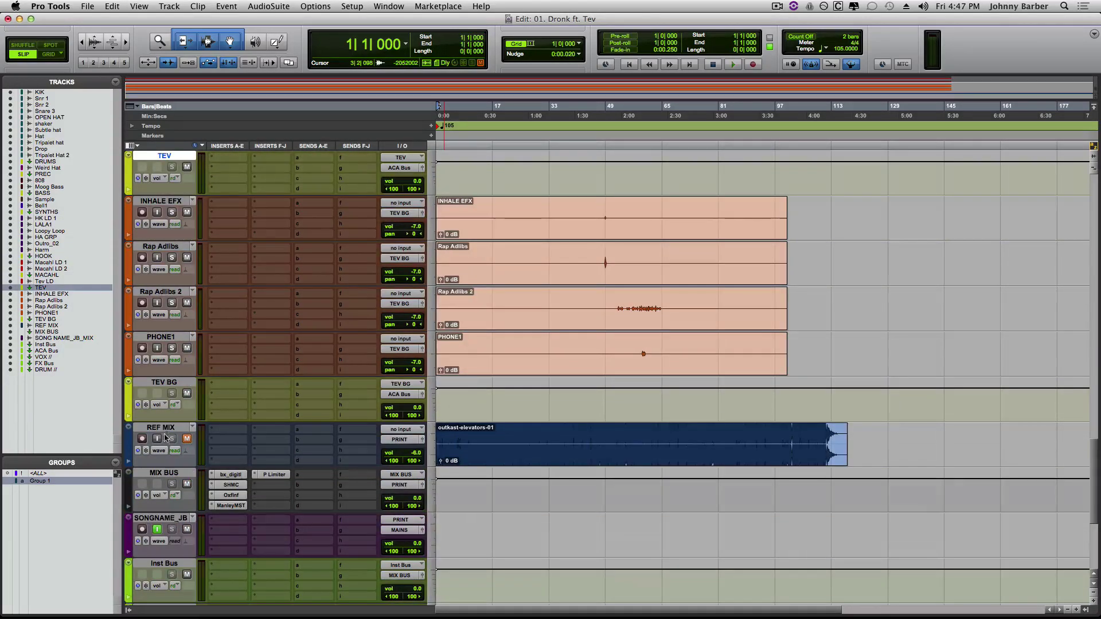
left_click(172, 383)
Review the reference mix and master bus tracks, selecting Inst Bus and then MIX BUS.
scroll(232, 435, "down", 4)
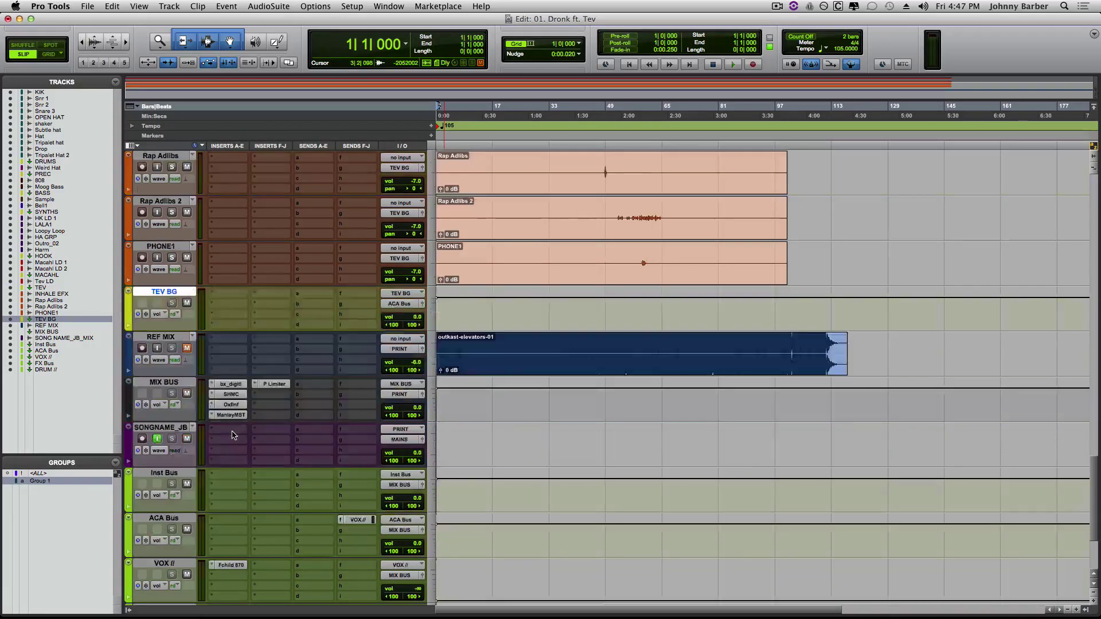
scroll(233, 436, "down", 2)
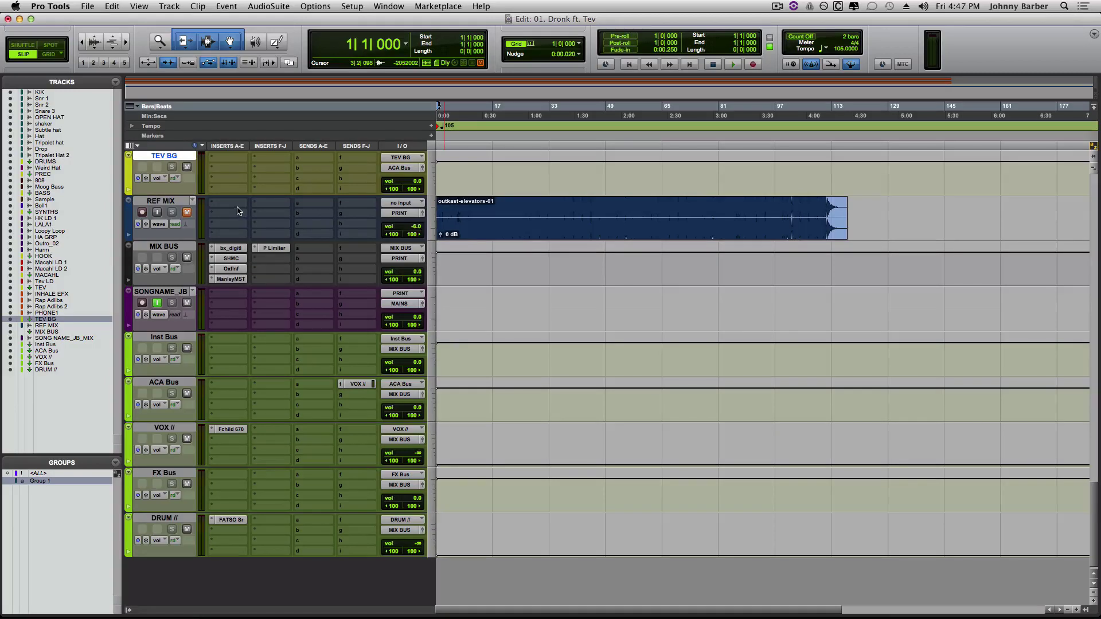
scroll(250, 259, "up", 1)
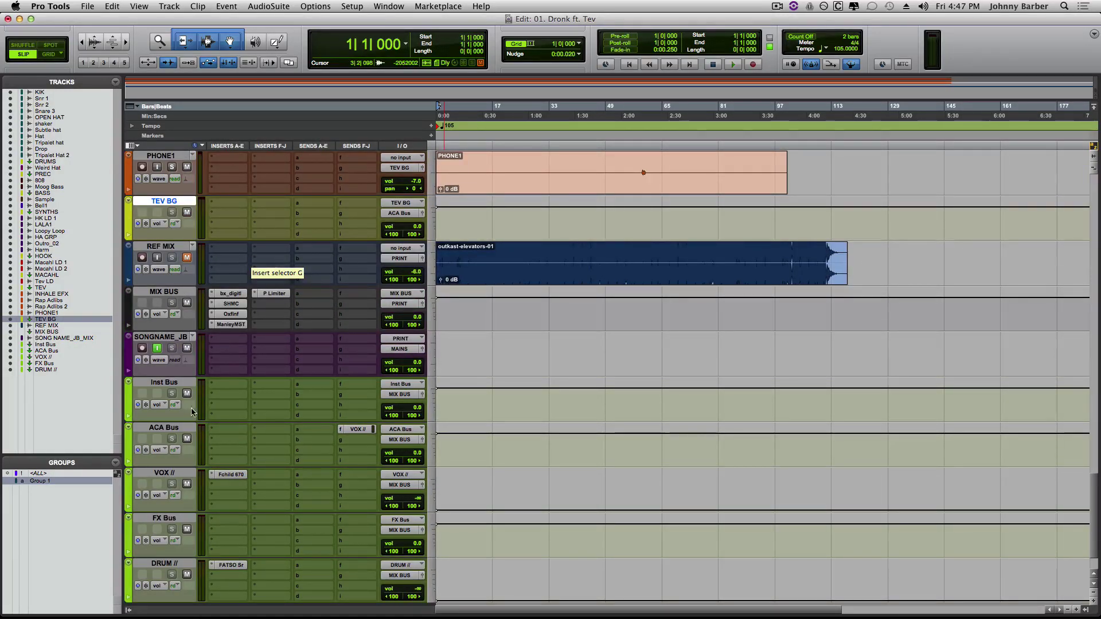
left_click(168, 382)
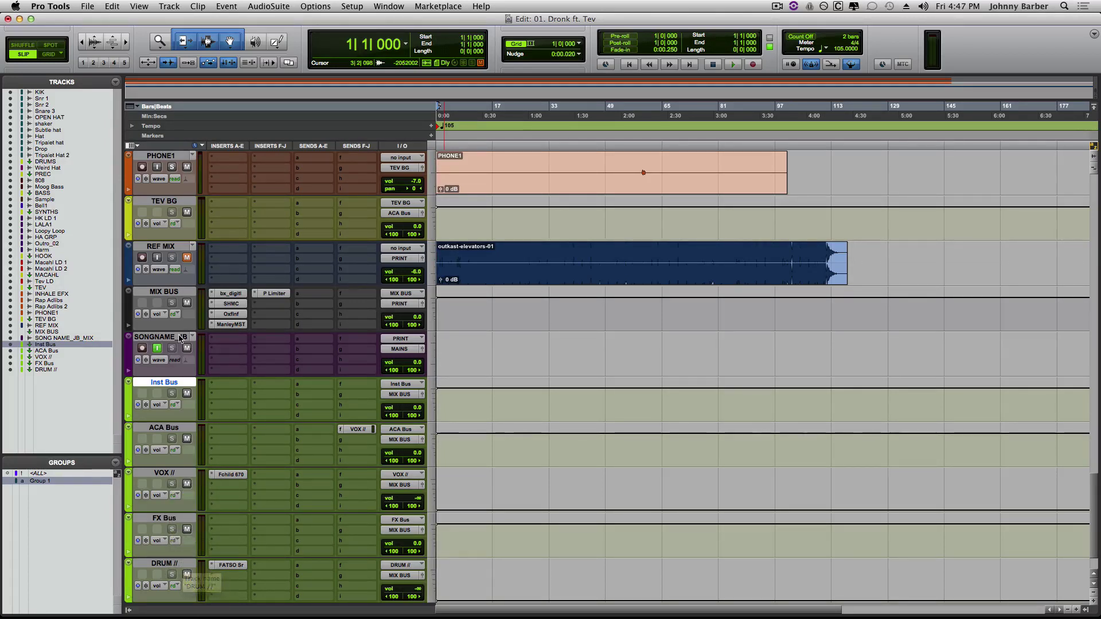
left_click(164, 293)
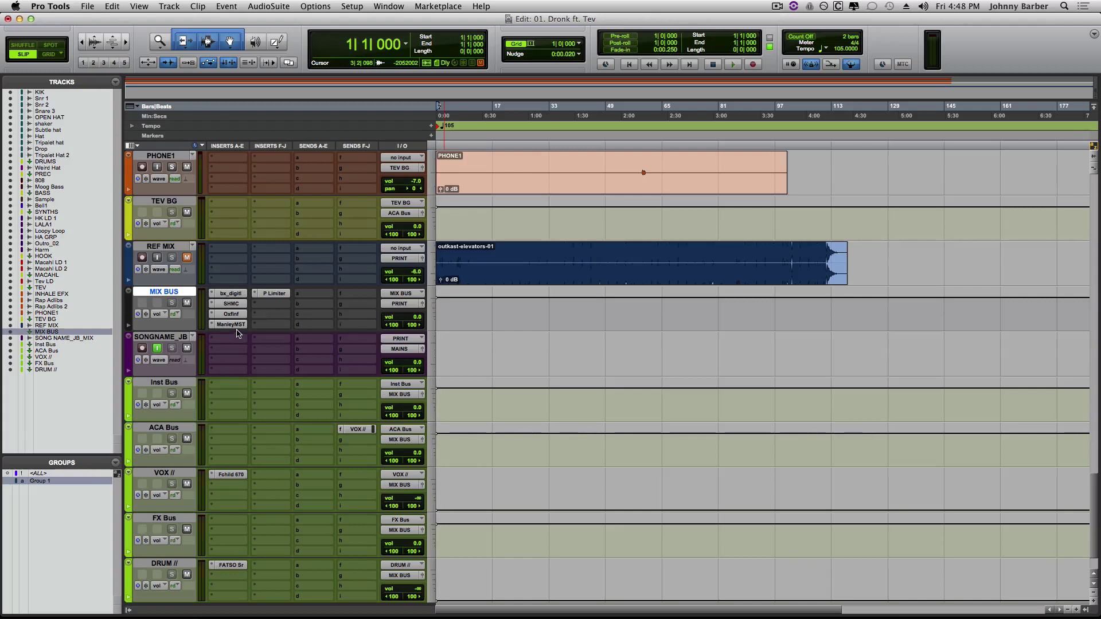
Enlarge the MIX BUS track to reveal its fifth insert, and select the song print track.
left_click_drag(236, 332, 235, 346)
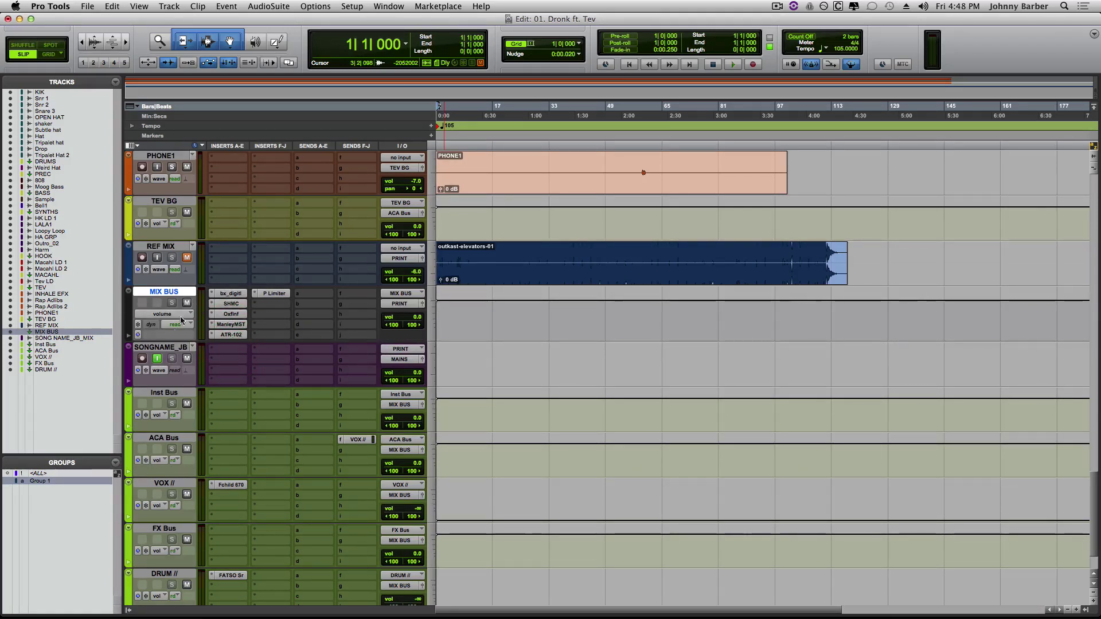
left_click(161, 347)
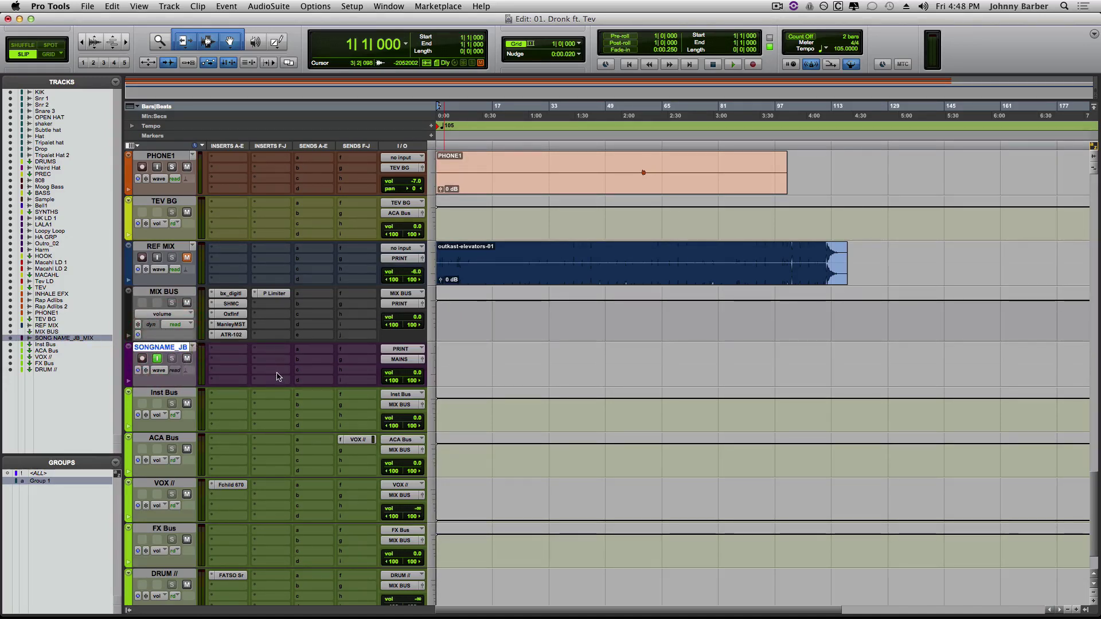
scroll(277, 376, "up", 1)
scroll(277, 376, "up", 3)
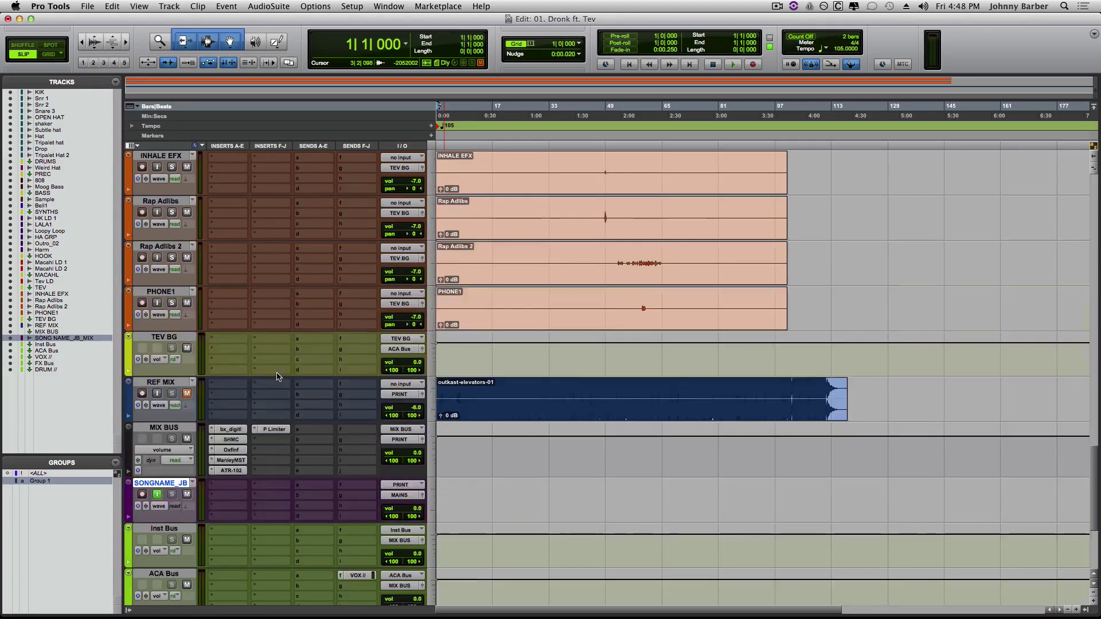
scroll(277, 377, "down", 6)
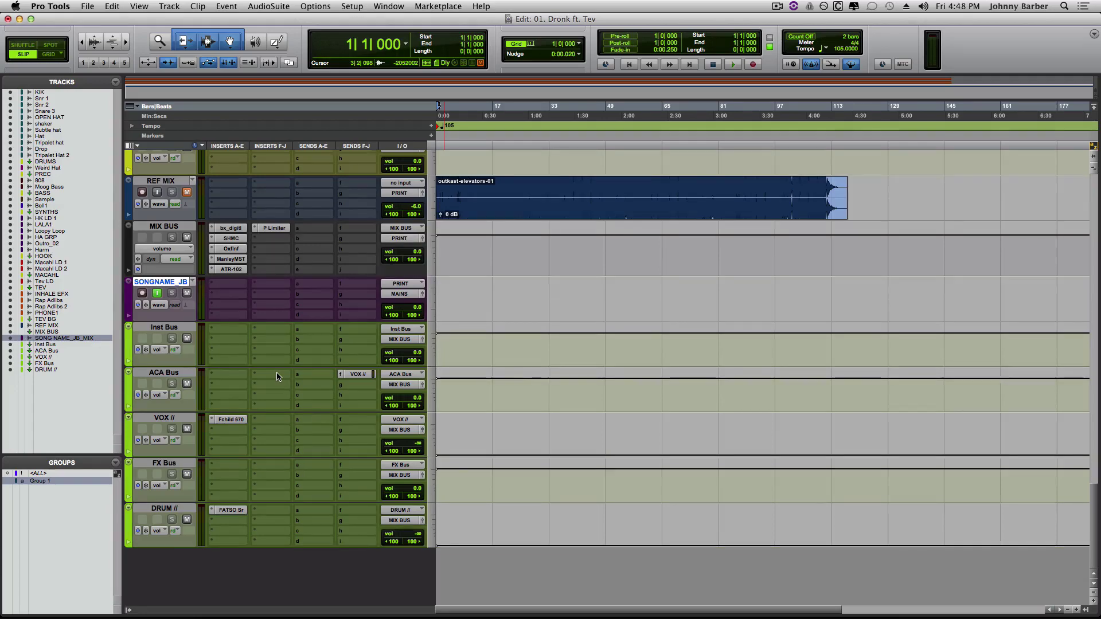
Return to the drum tracks, select all clips, and start playback from the beginning of the session.
scroll(277, 376, "up", 12)
scroll(277, 376, "up", 20)
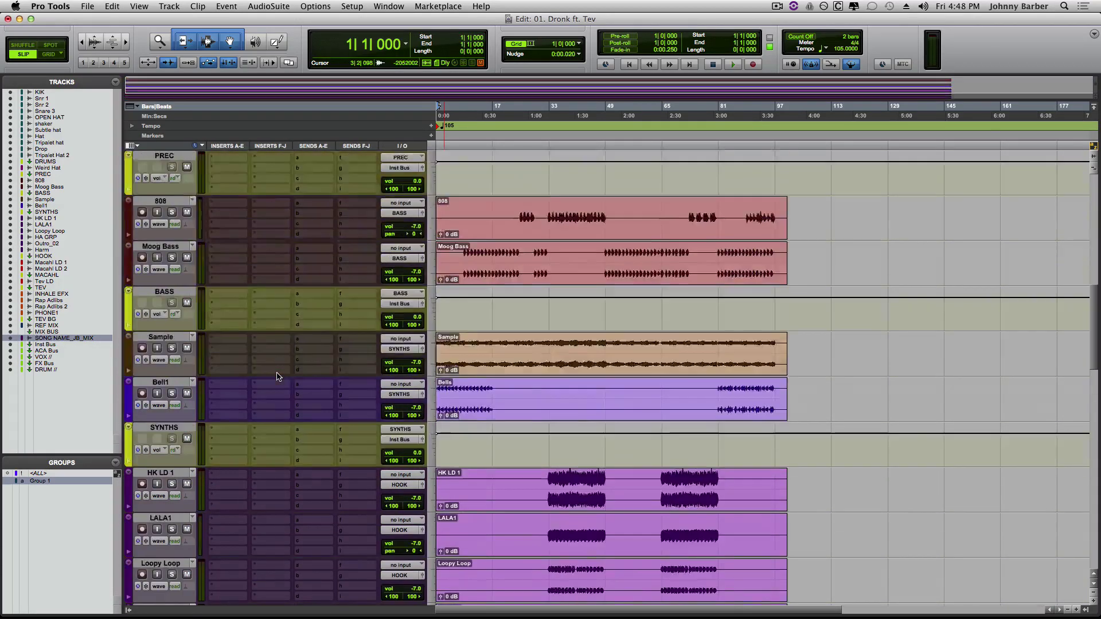
scroll(277, 377, "up", 2)
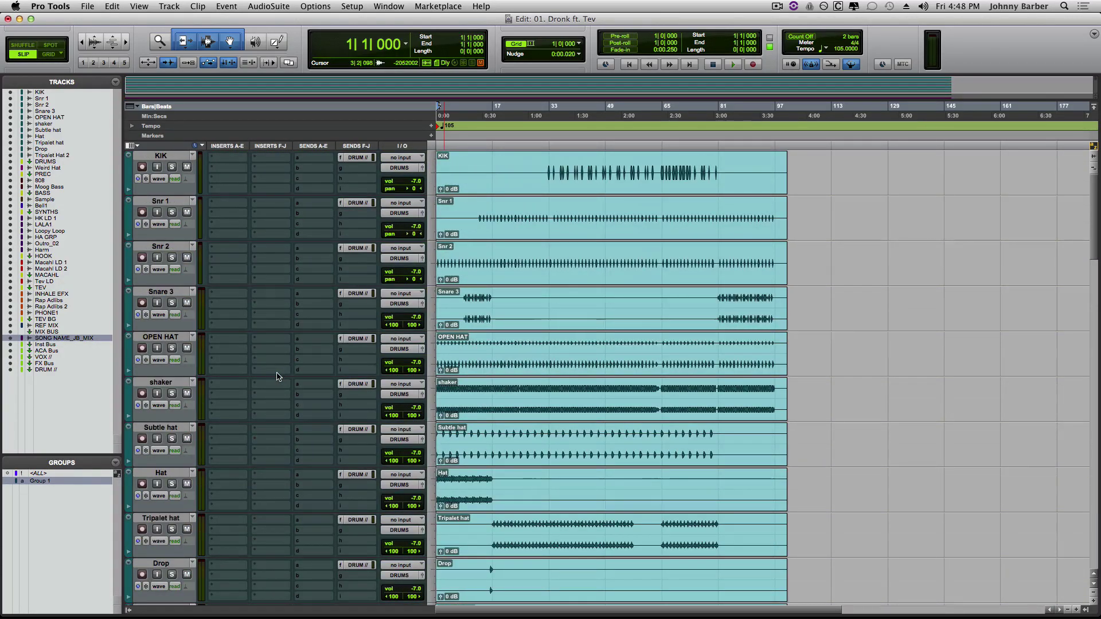
key("super+equal")
key("super+equal")
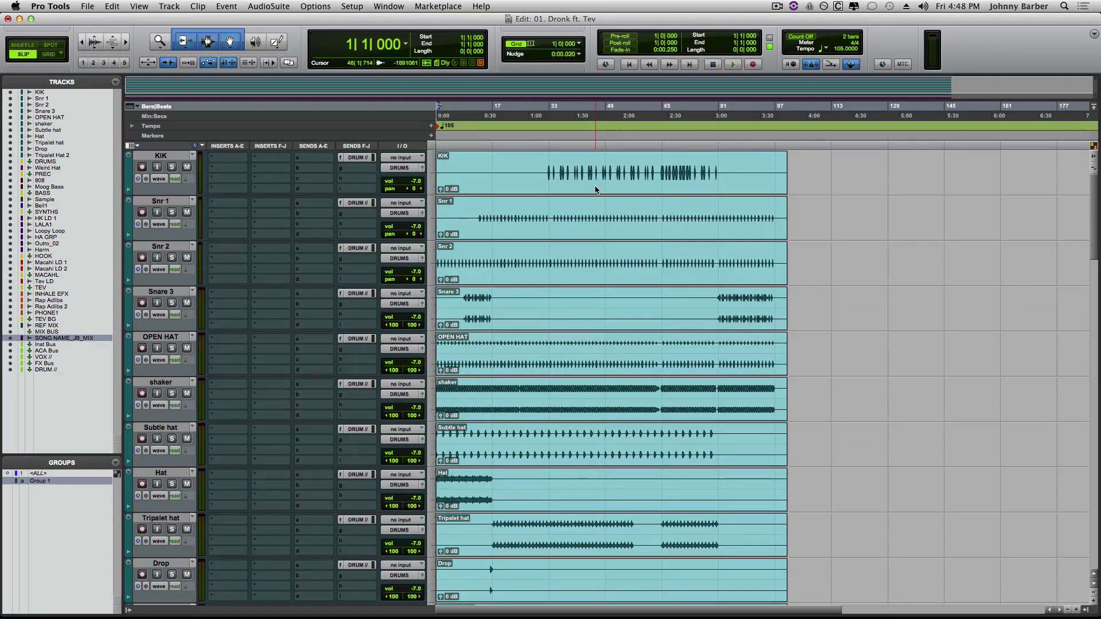
key("super+a")
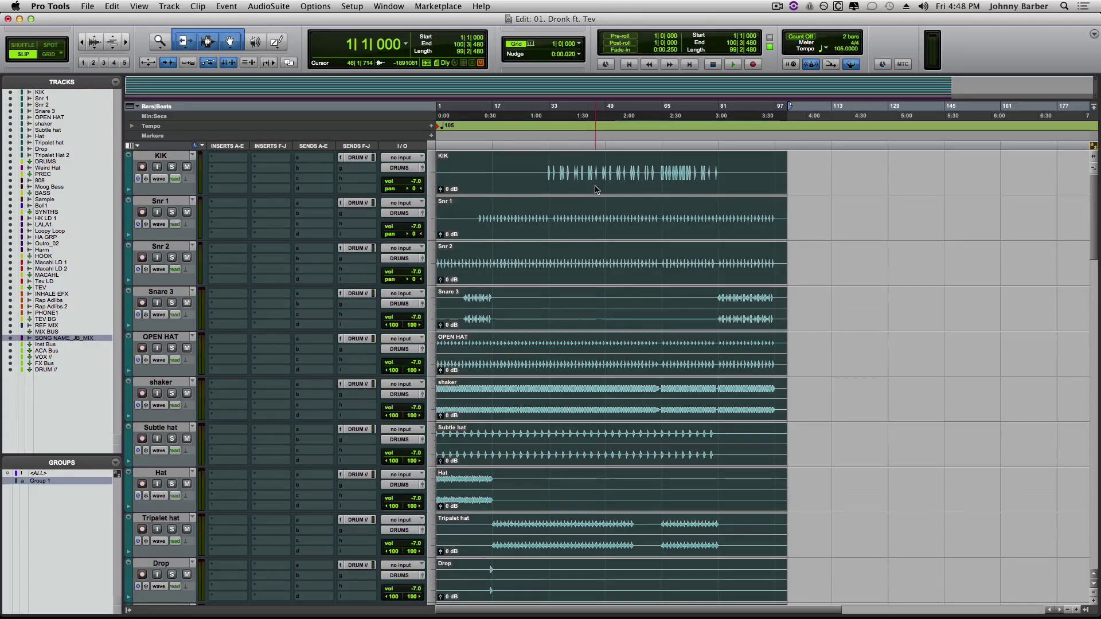
key("space")
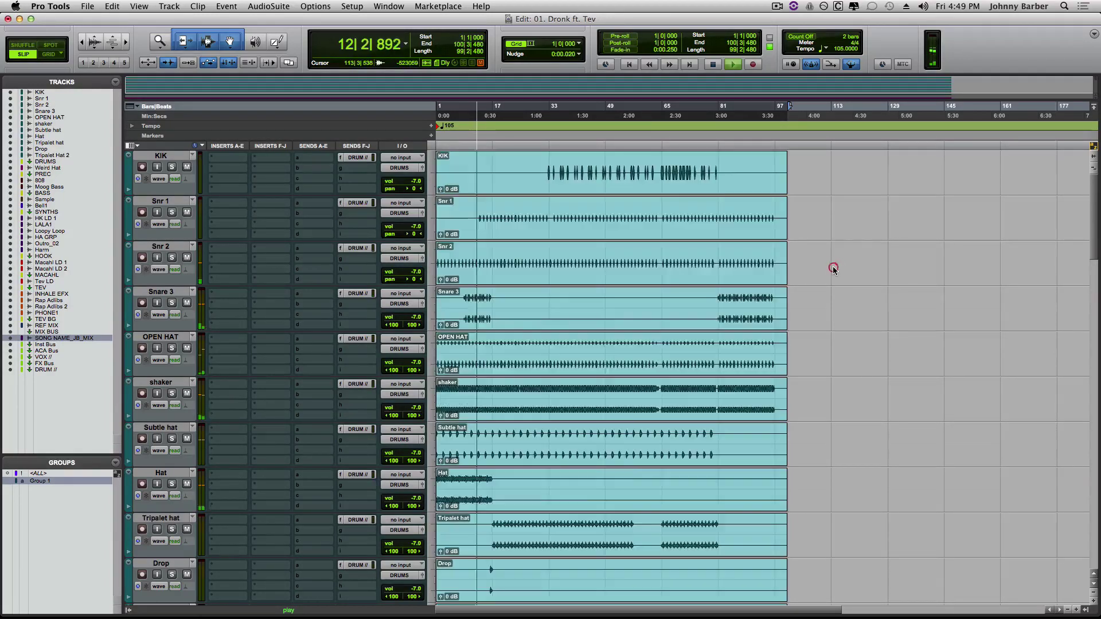
Review the tracks and the mixer channels while the rough song plays to its end, and stop playback.
scroll(833, 266, "down", 10)
scroll(833, 267, "down", 15)
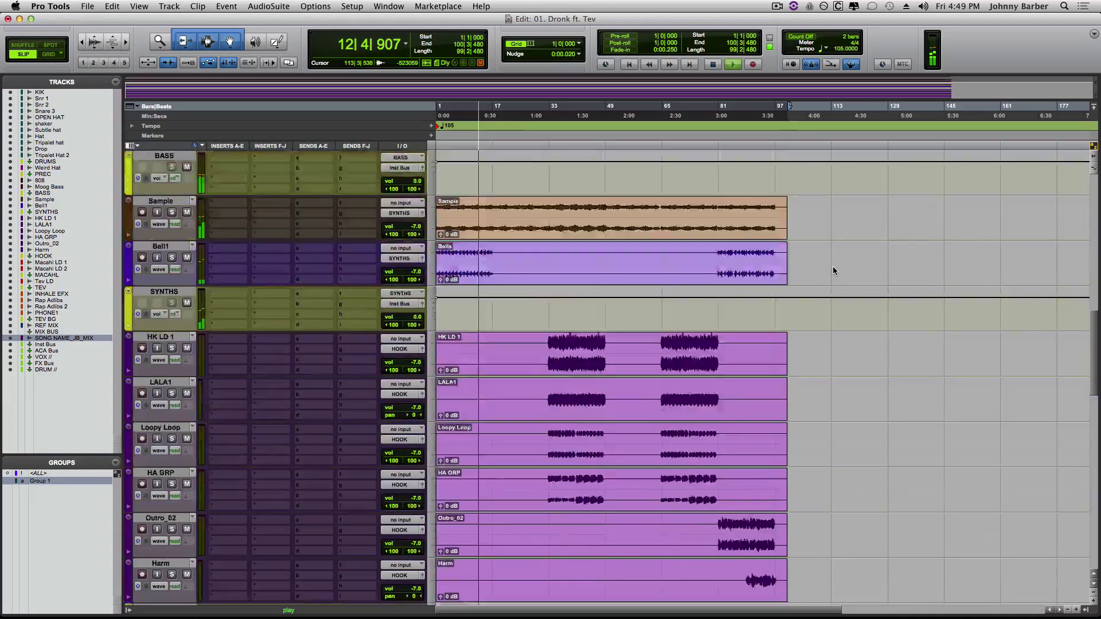
scroll(833, 266, "down", 3)
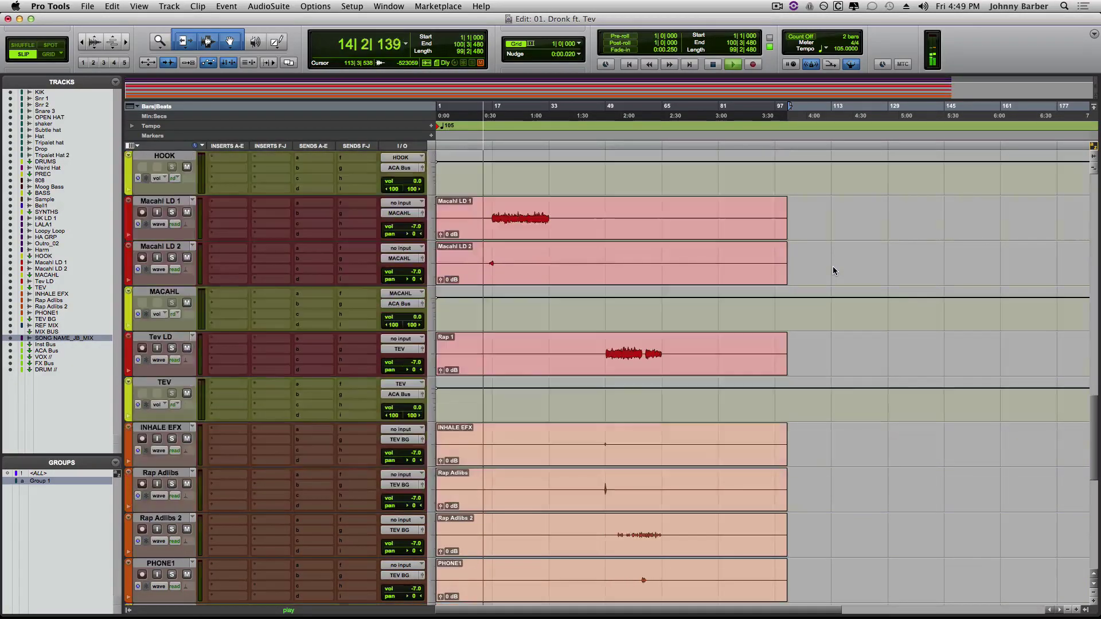
key("super+equal")
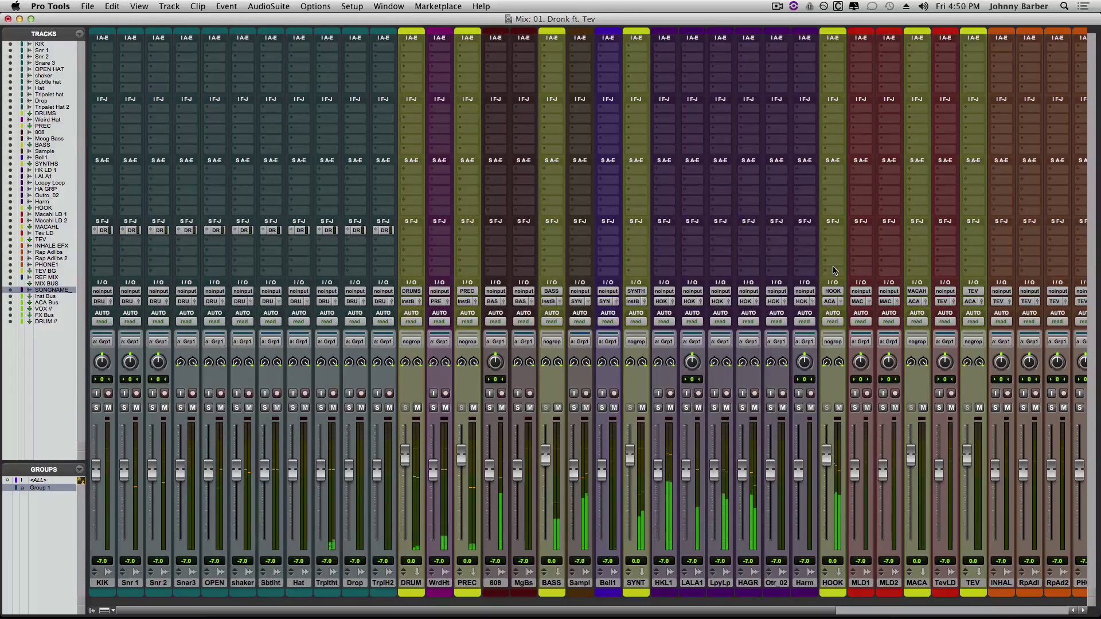
key("super+equal")
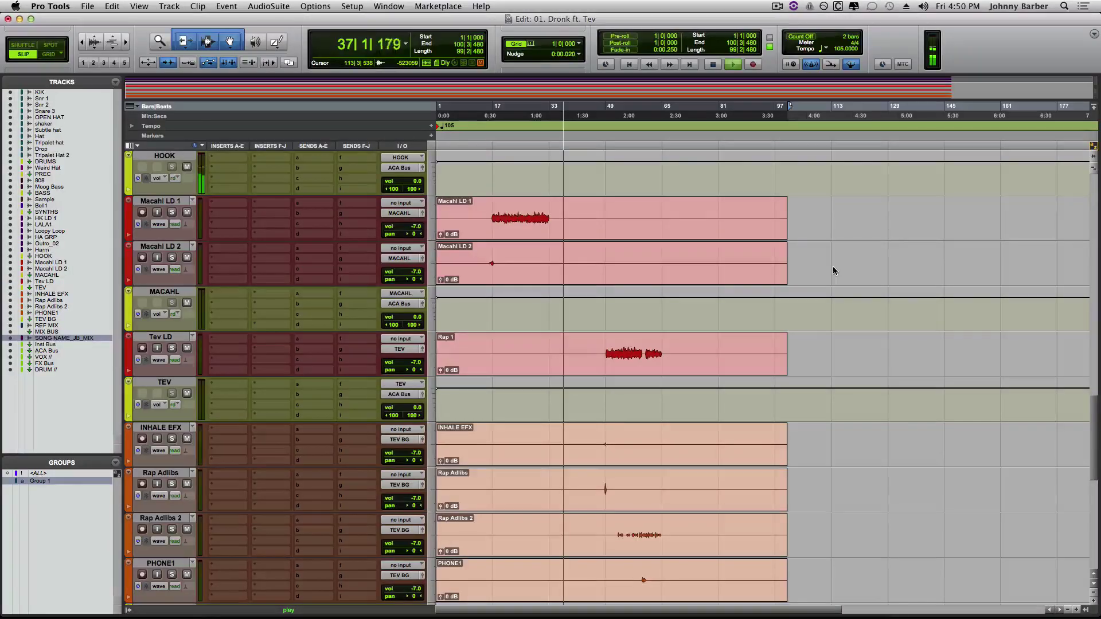
scroll(773, 441, "up", 10)
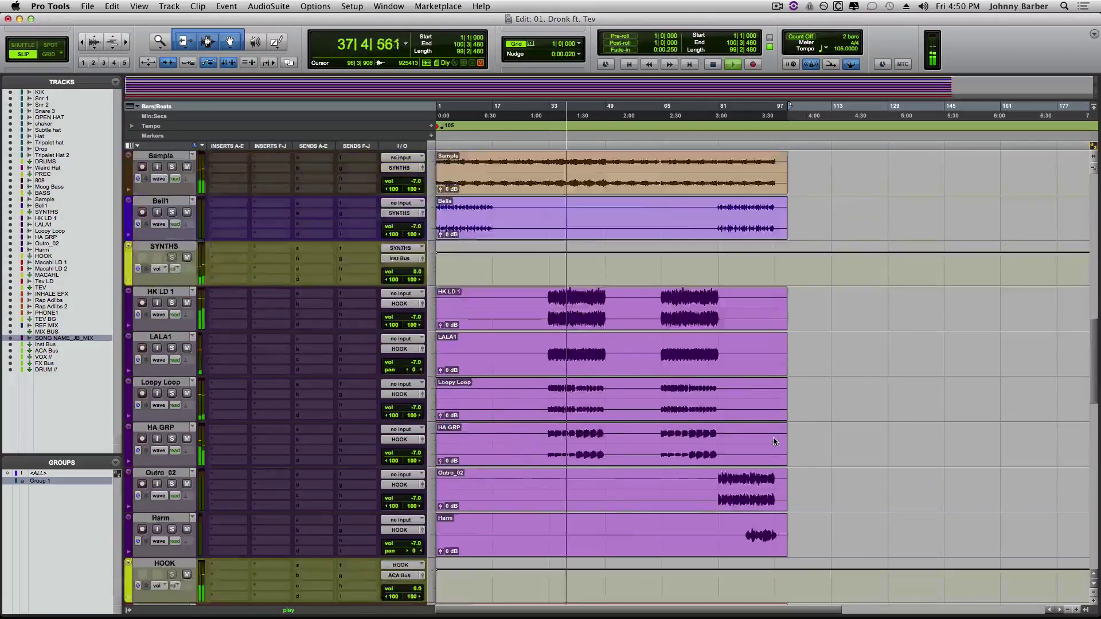
scroll(774, 441, "up", 3)
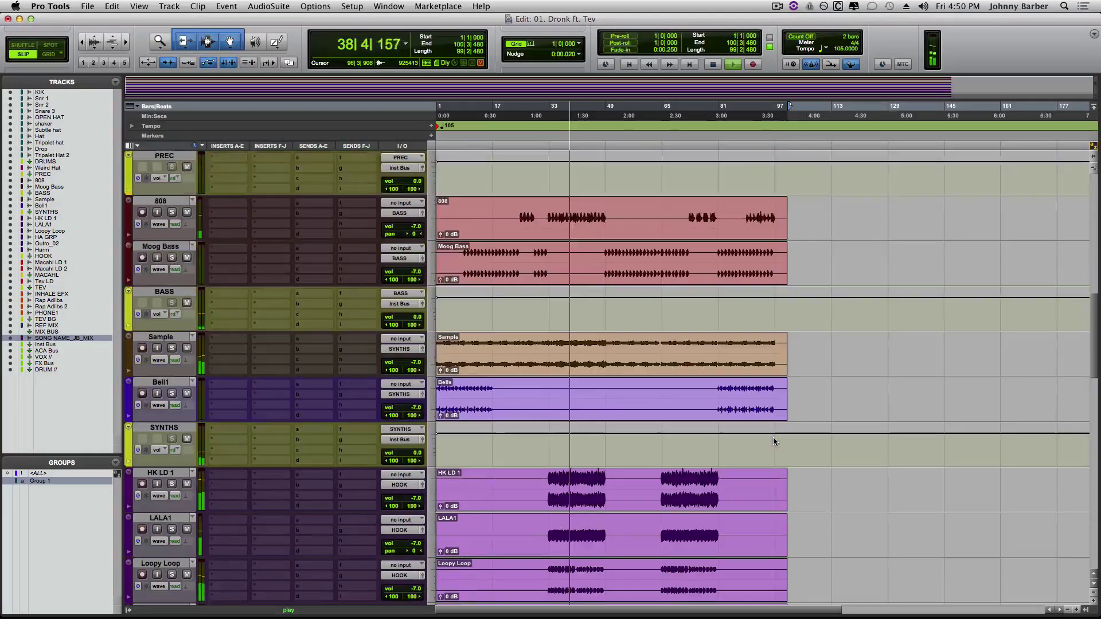
scroll(773, 440, "up", 9)
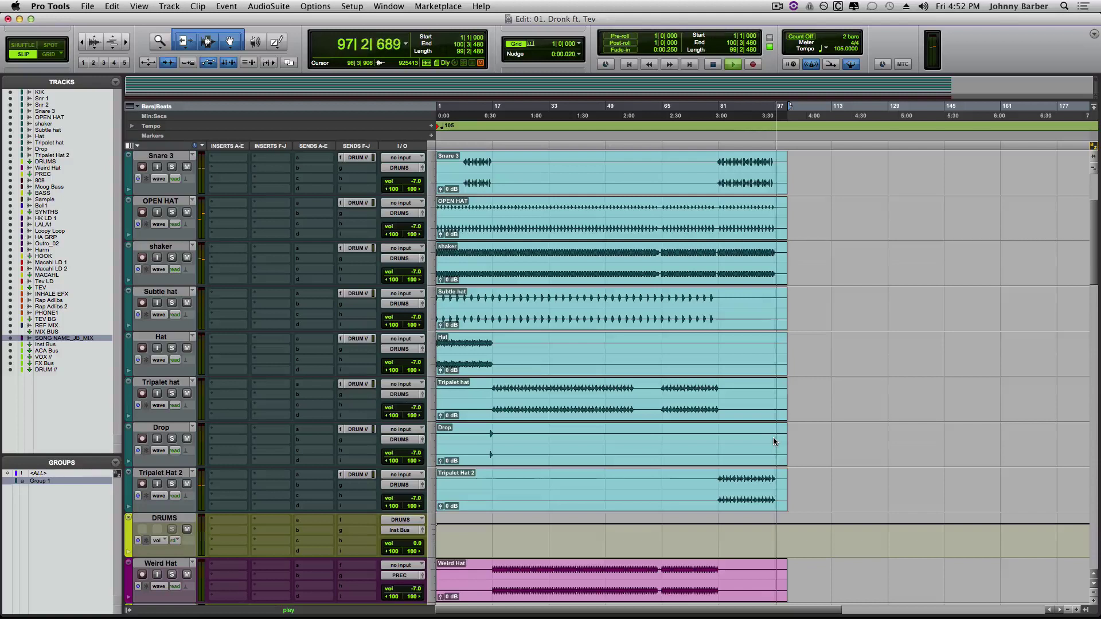
key("space")
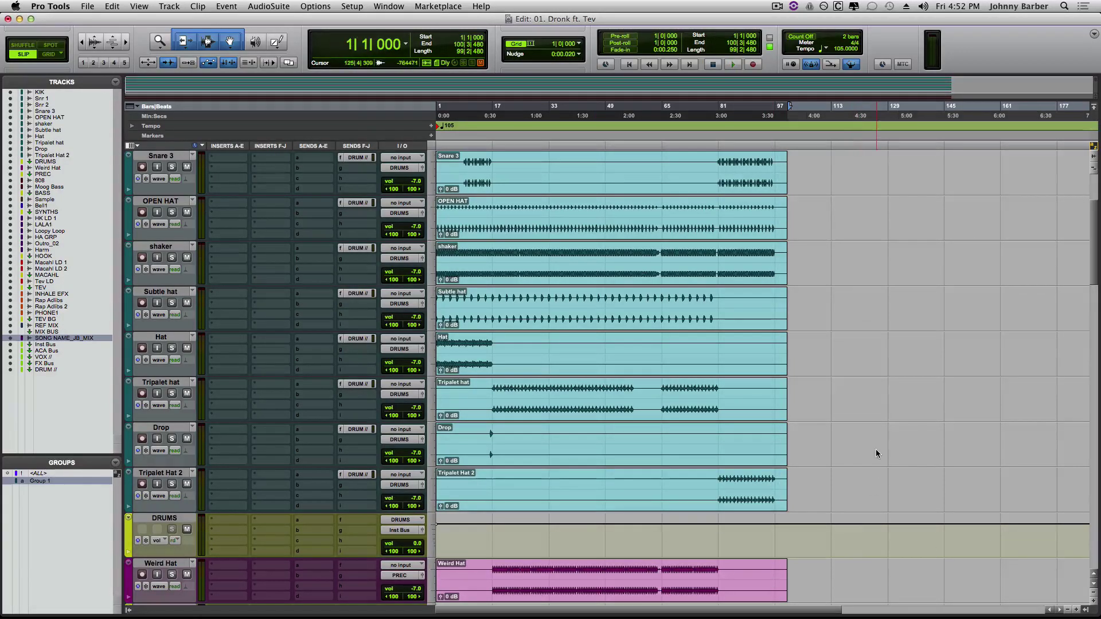
Pull all Group 1 faders down to -∞ in the Mix window and disable the group.
scroll(875, 449, "up", 3)
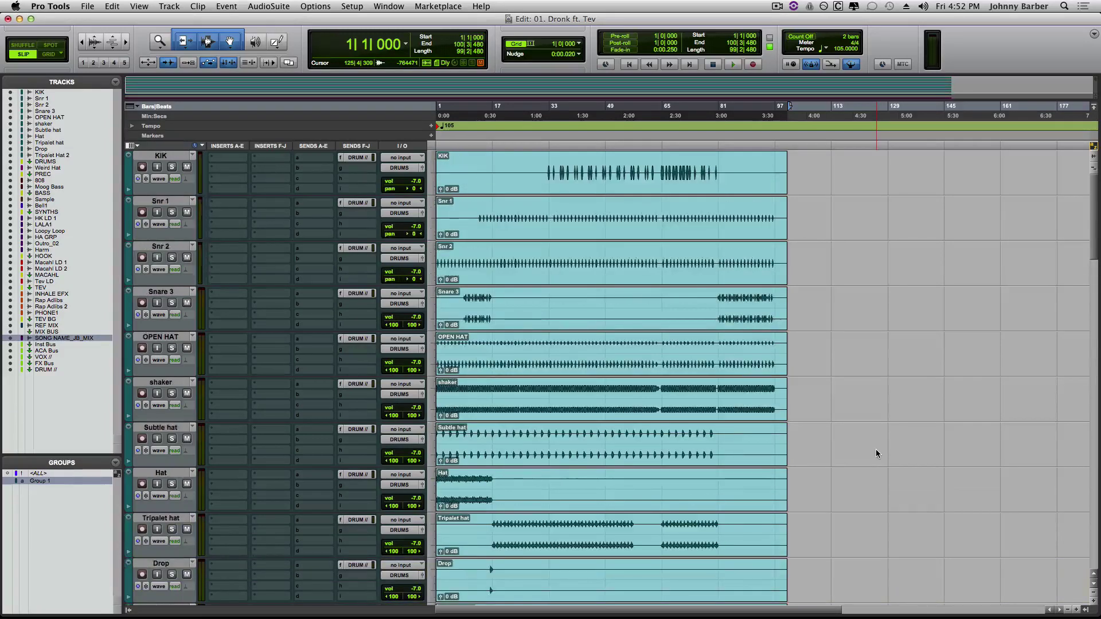
key("super+equal")
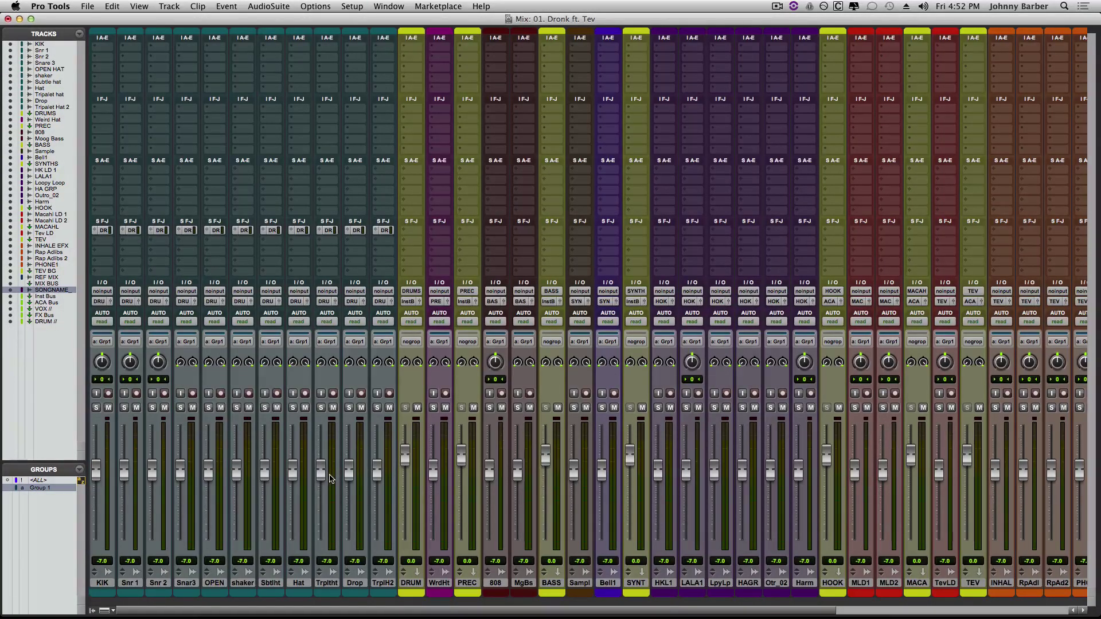
left_click_drag(321, 470, 329, 609)
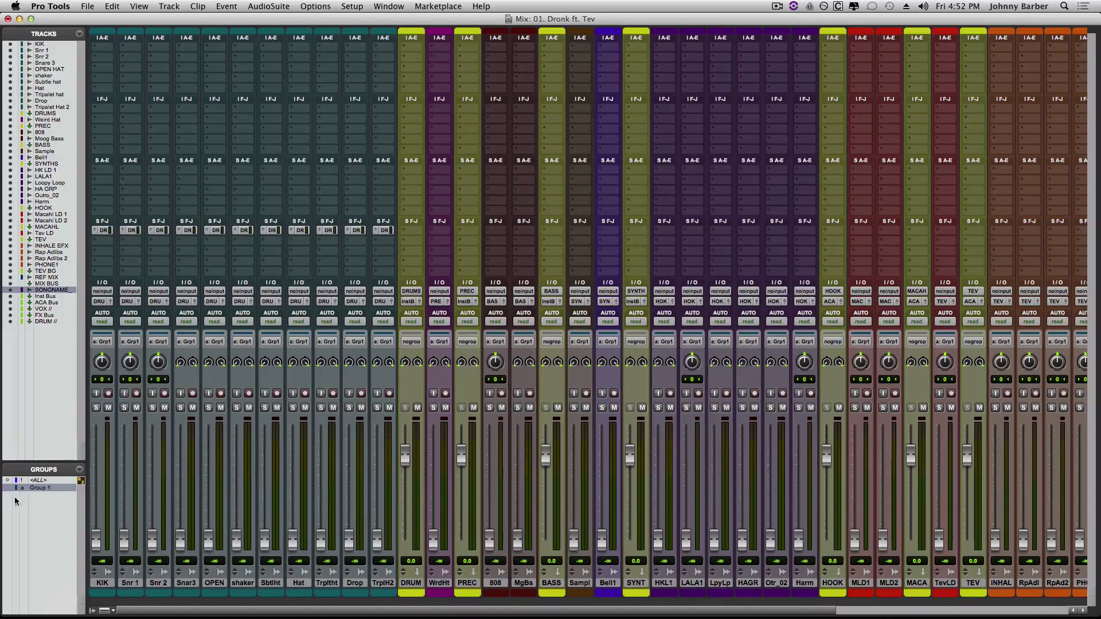
left_click(31, 488)
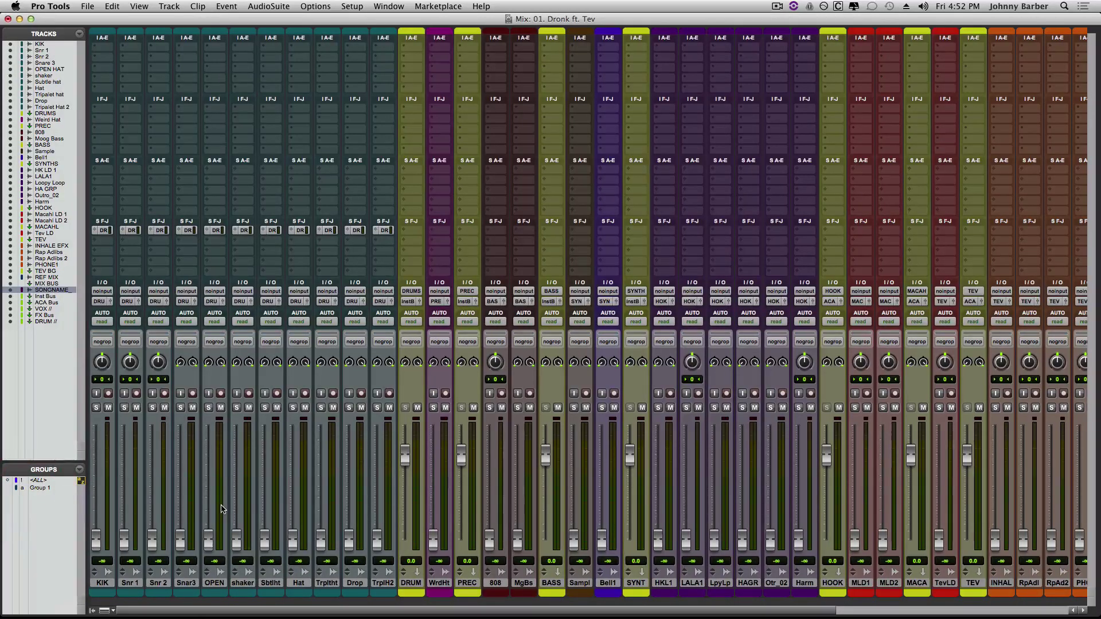
Select the KIK clip in the Edit window and open Strip Silence clear of the waveform.
key("super+equal")
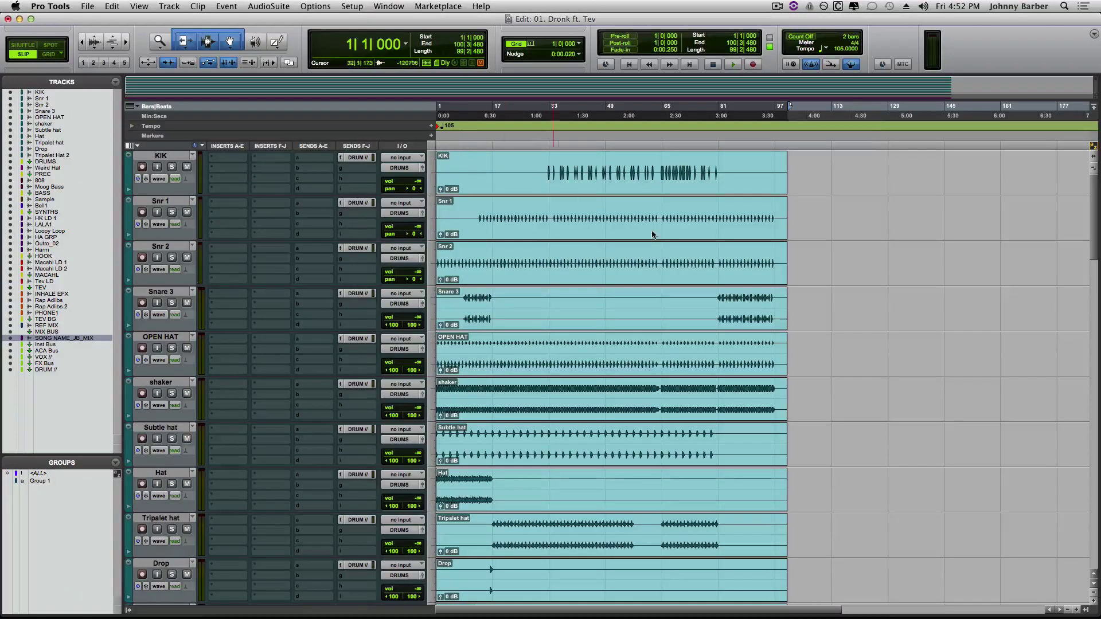
left_click(638, 181)
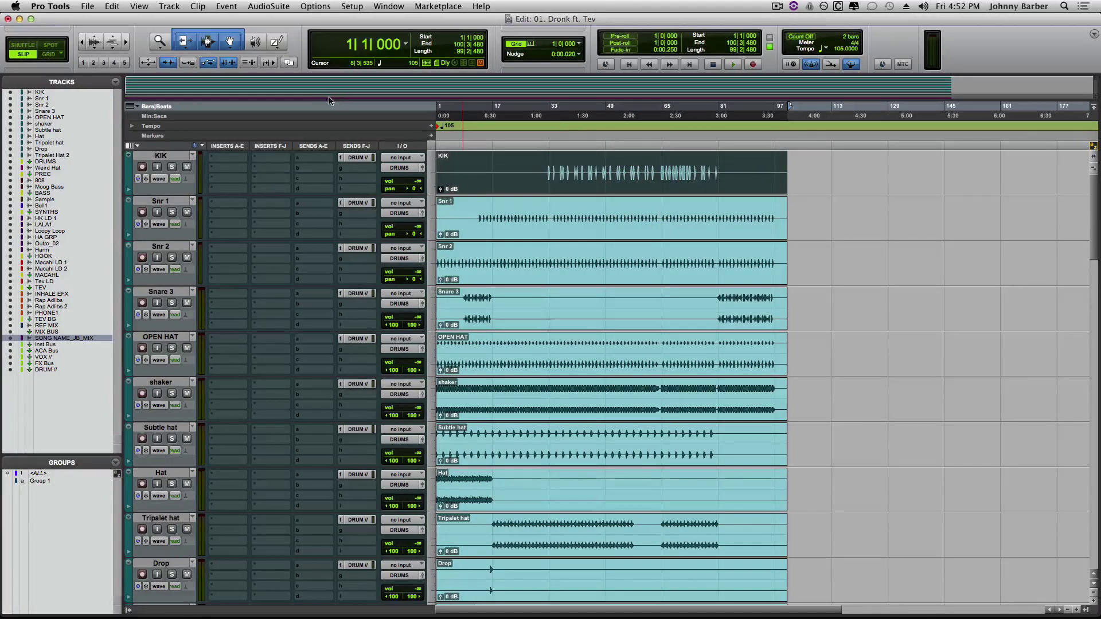
key("super+u")
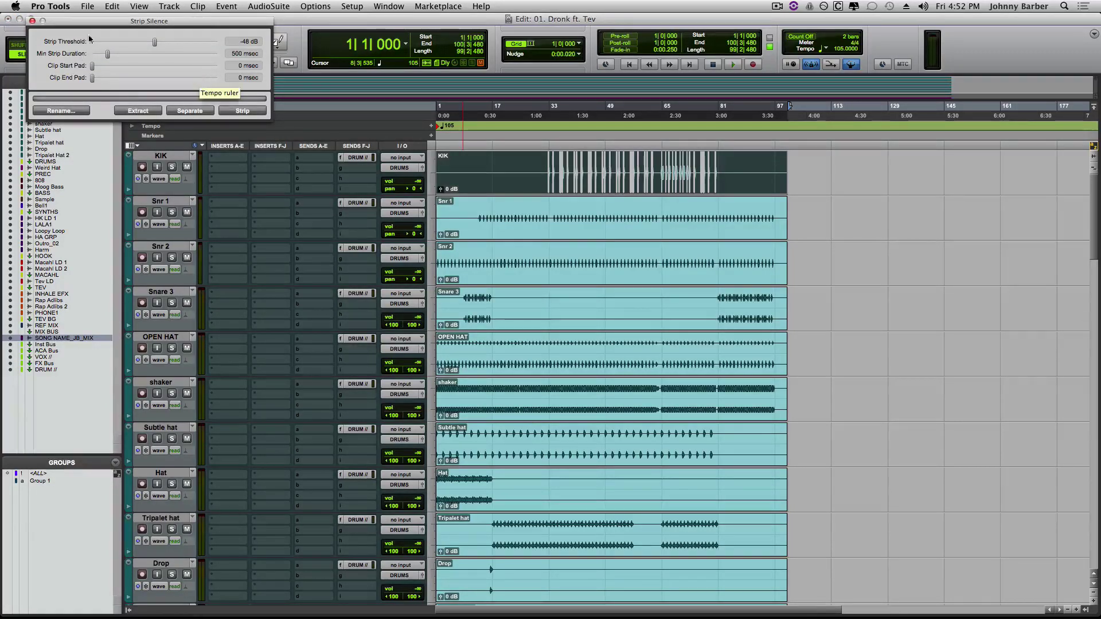
left_click_drag(113, 23, 881, 178)
Examine the Strip Silence preview on the KIK clip and the other drum tracks at close and wide range.
key("t")
key("t")
key("t")
key("t")
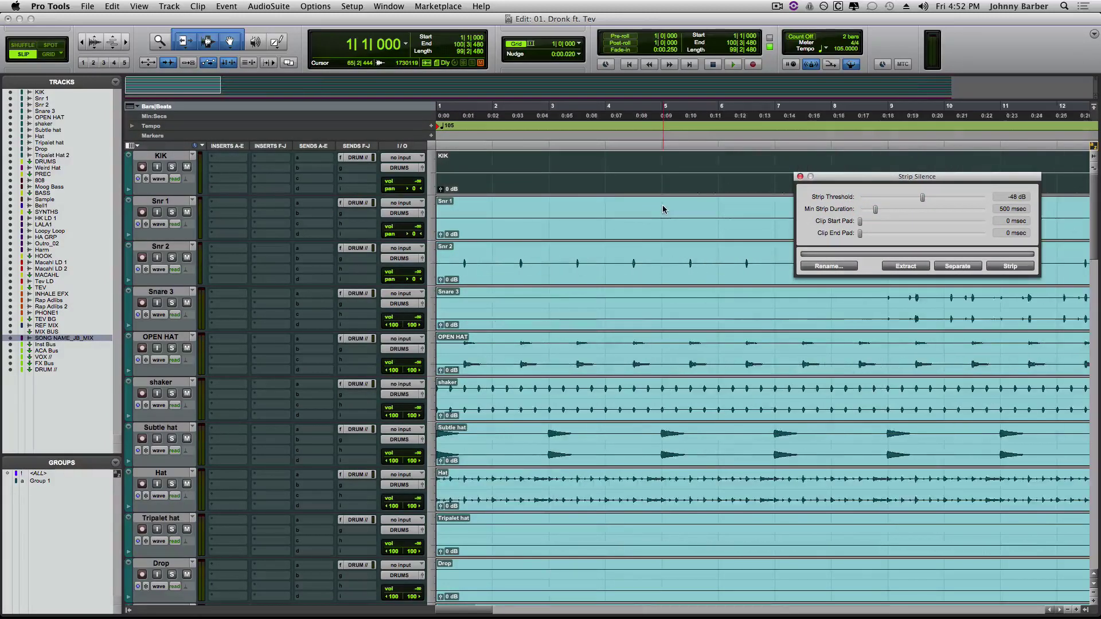
key("r")
key("r")
key("r")
key("r")
key("r")
key("r")
key("r")
key("t")
key("t")
key("t")
key("t")
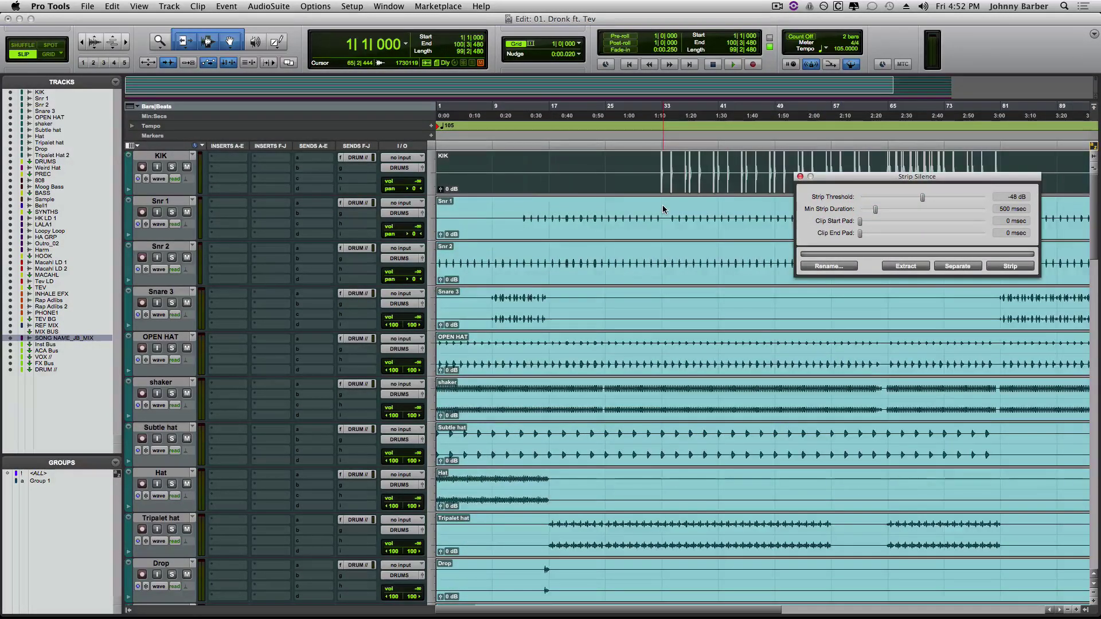
scroll(866, 222, "down", 3)
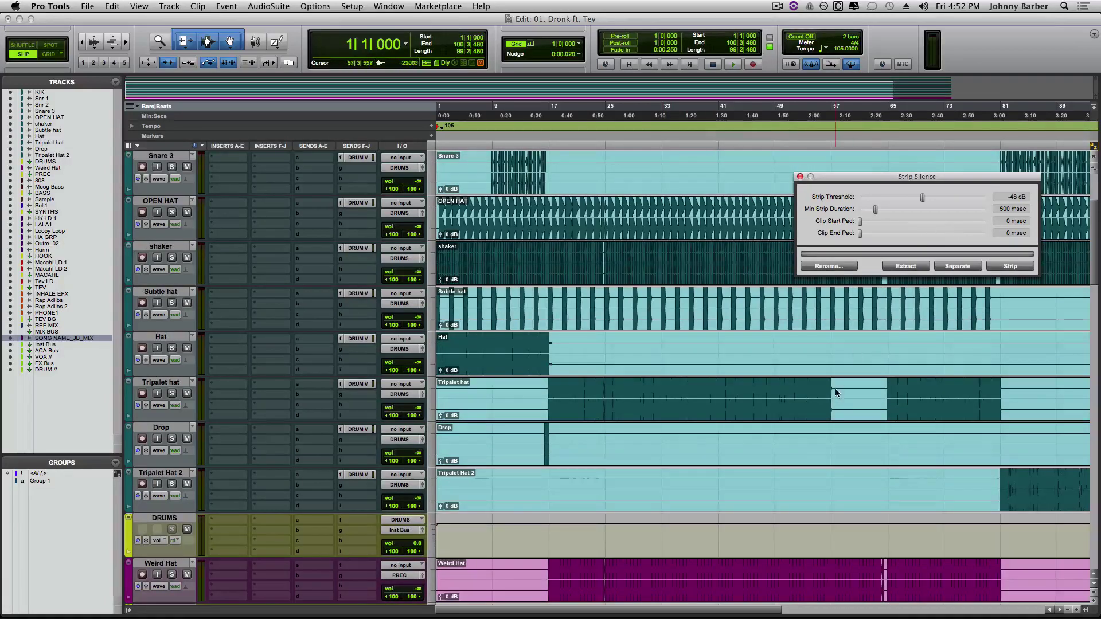
scroll(748, 425, "up", 3)
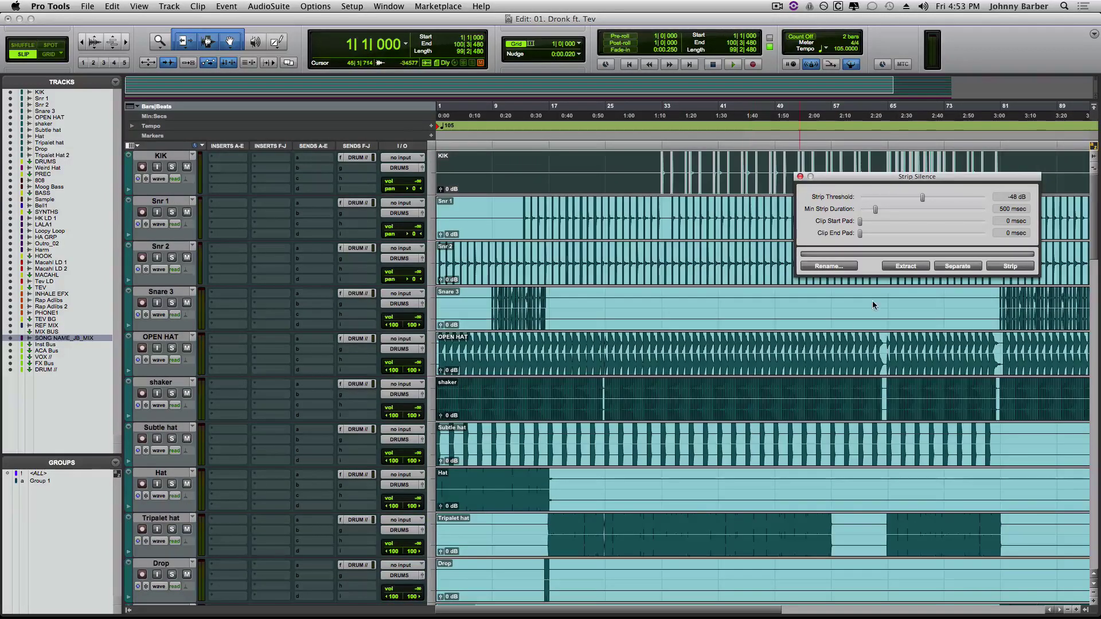
Set the strip threshold to -90 dB, the minimum strip duration to 535 msec, and the clip start and end pads to 123 msec.
left_click_drag(904, 180, 473, 281)
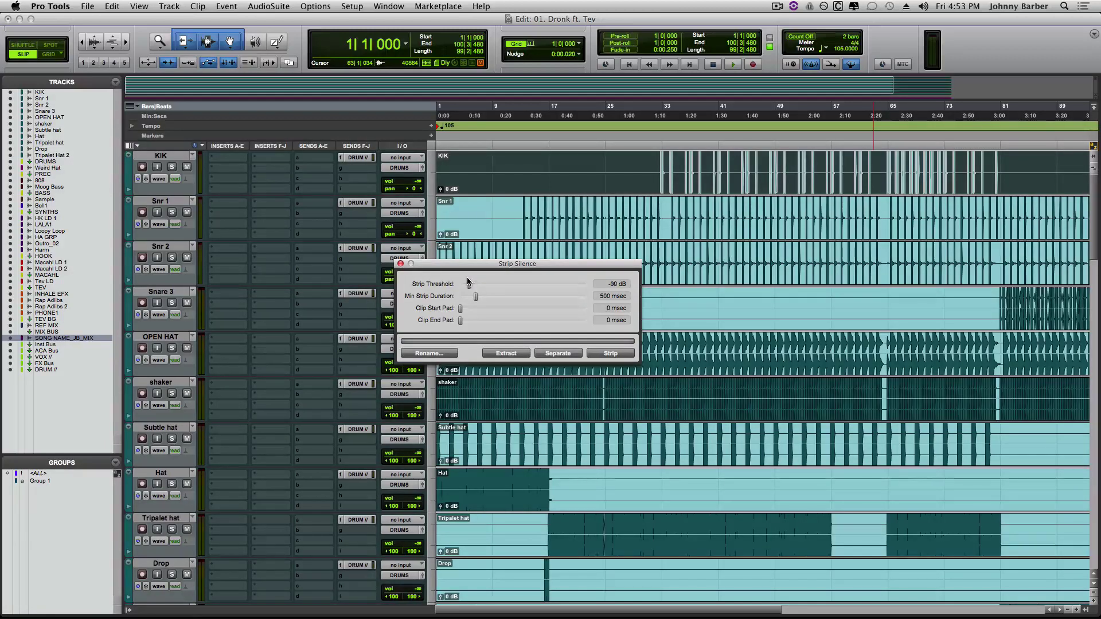
left_click(476, 296)
left_click_drag(481, 296, 465, 324)
Check the proposed clip boundaries along the KIK track and strip the silence from its clip.
key("t")
key("t")
key("t")
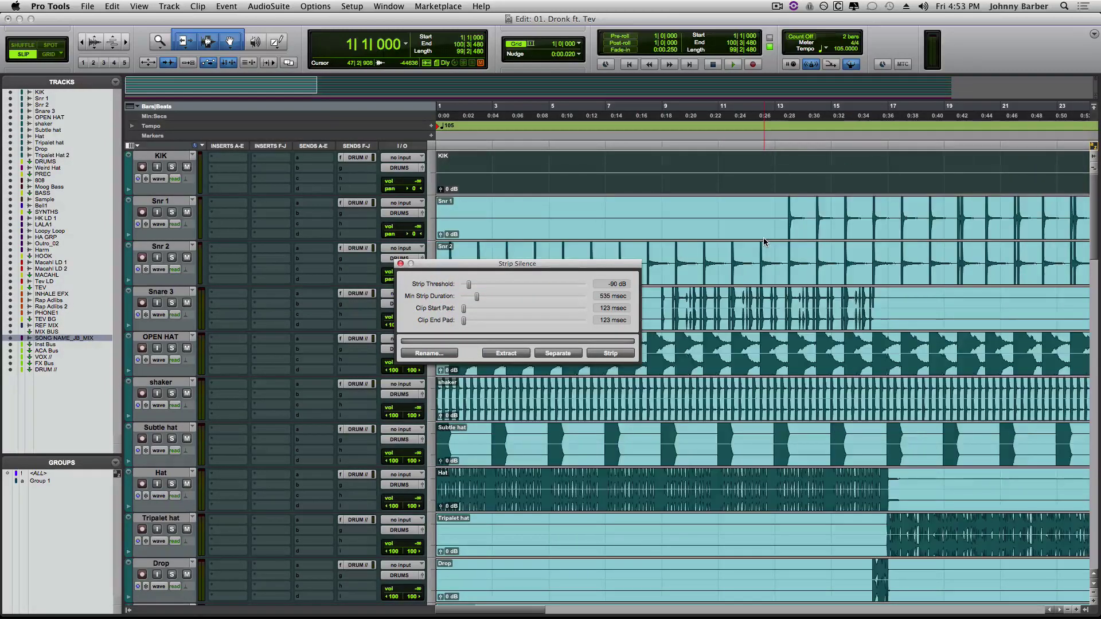
scroll(764, 241, "right", 20)
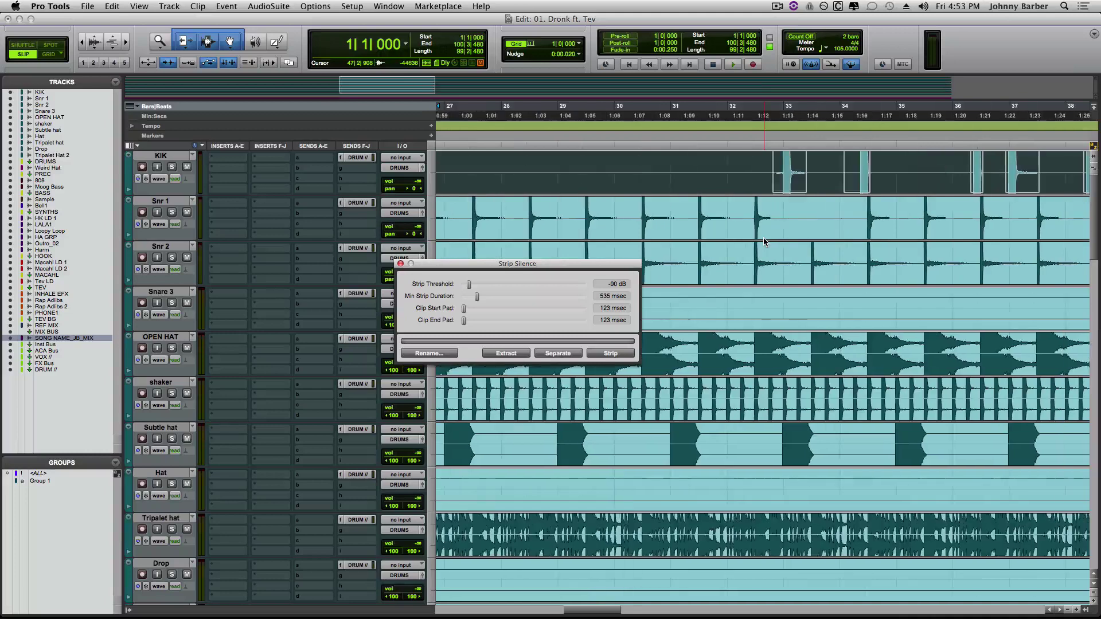
scroll(764, 242, "right", 5)
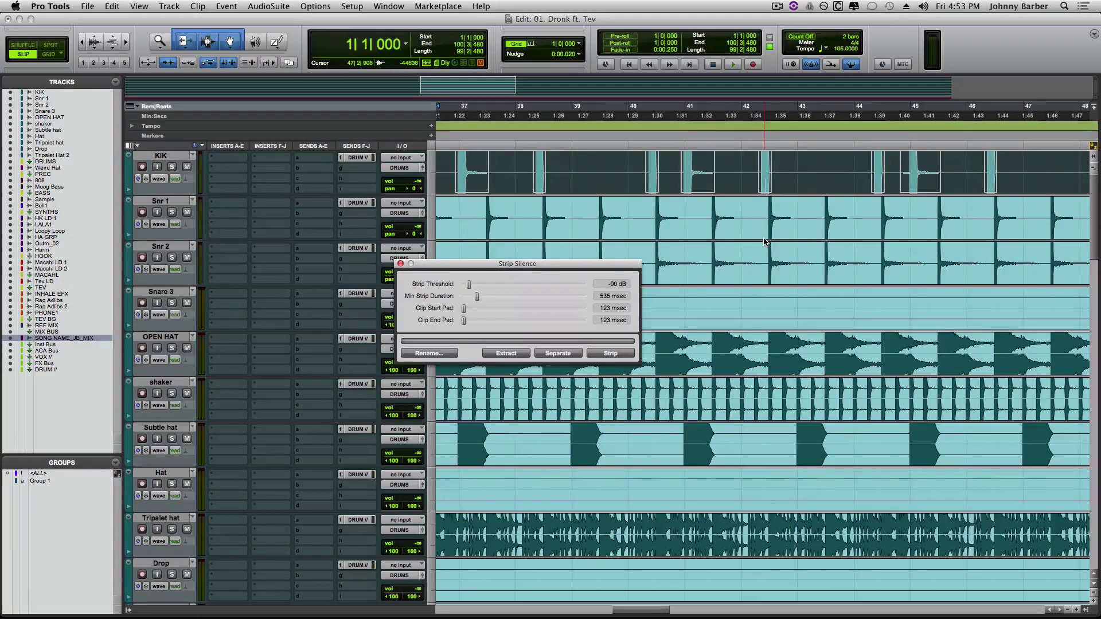
key("r")
key("r")
key("r")
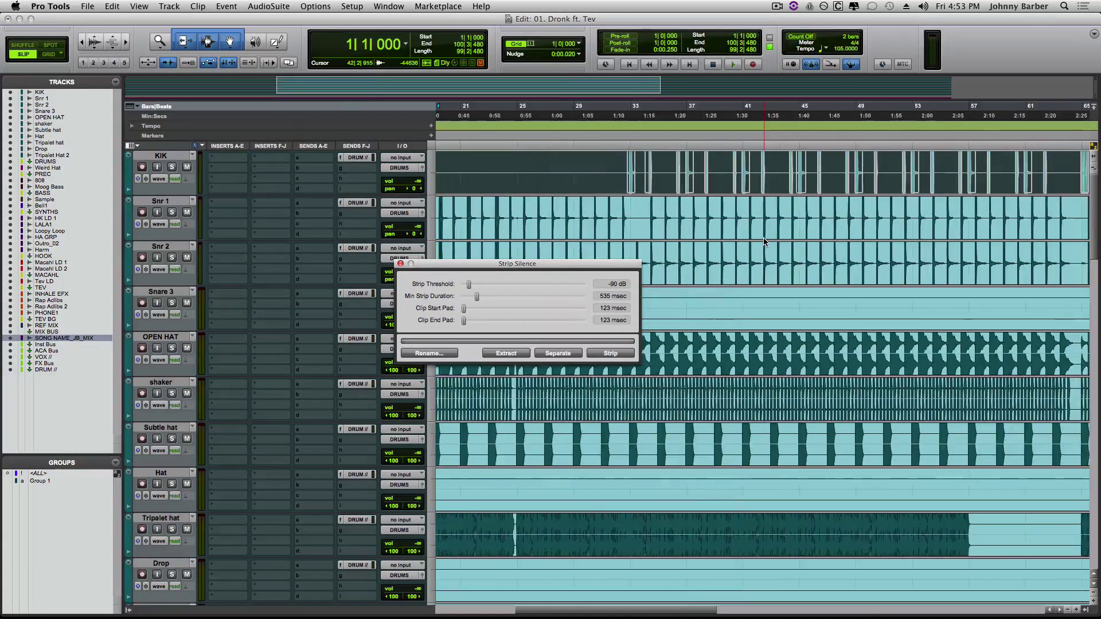
scroll(764, 241, "right", 5)
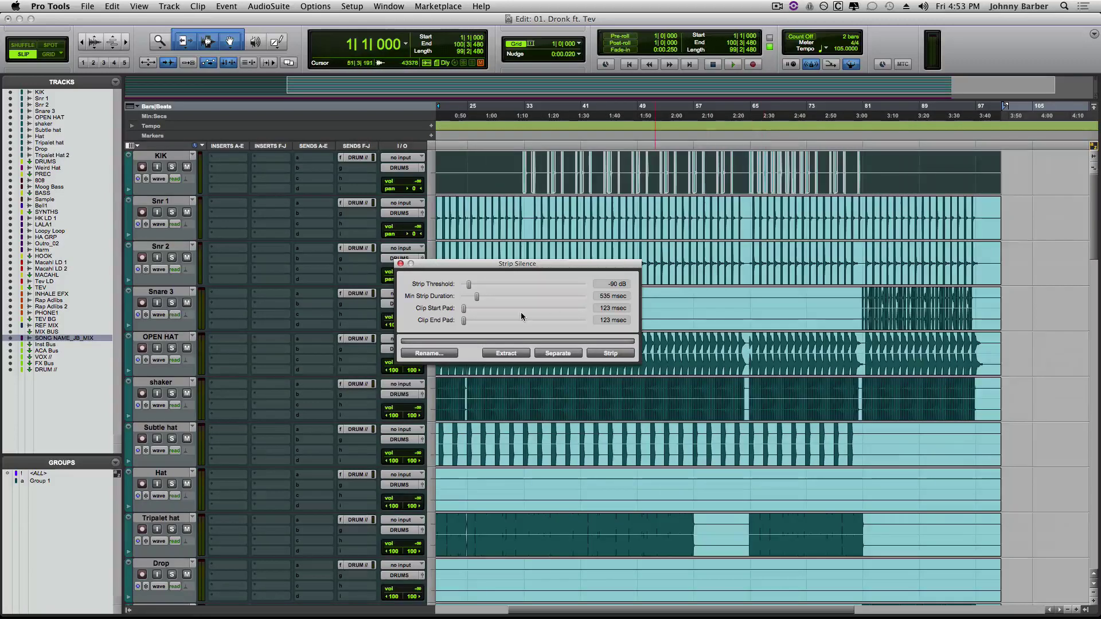
left_click(621, 355)
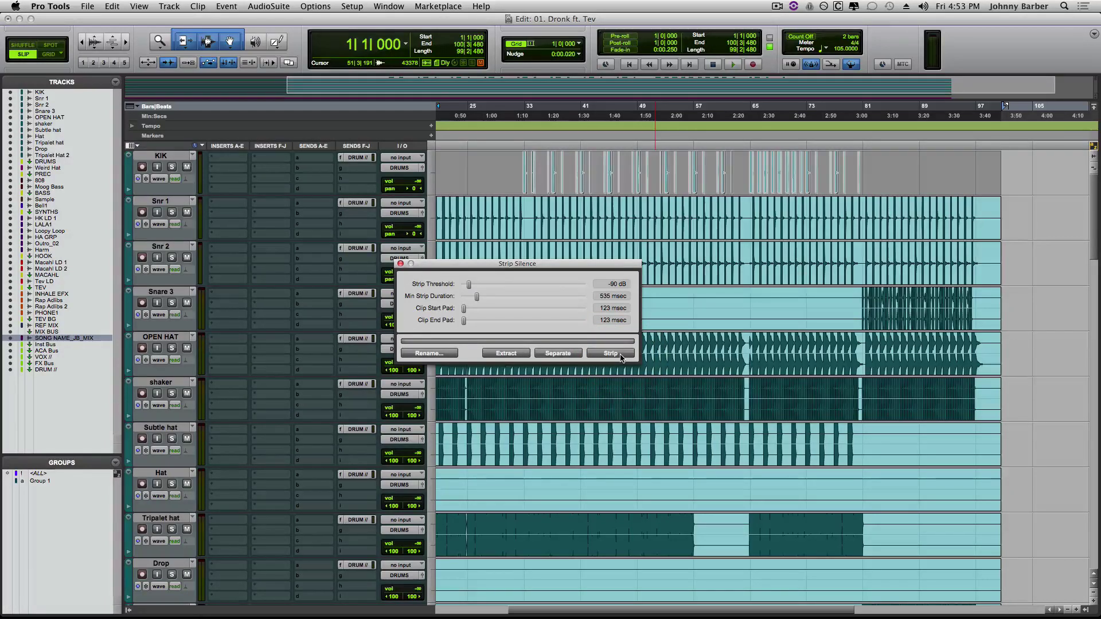
Strip the silence from the Snr 1, Snr 2, Snare 3 and OPEN HAT tracks in turn, using the current Strip Silence settings.
key("semicolon")
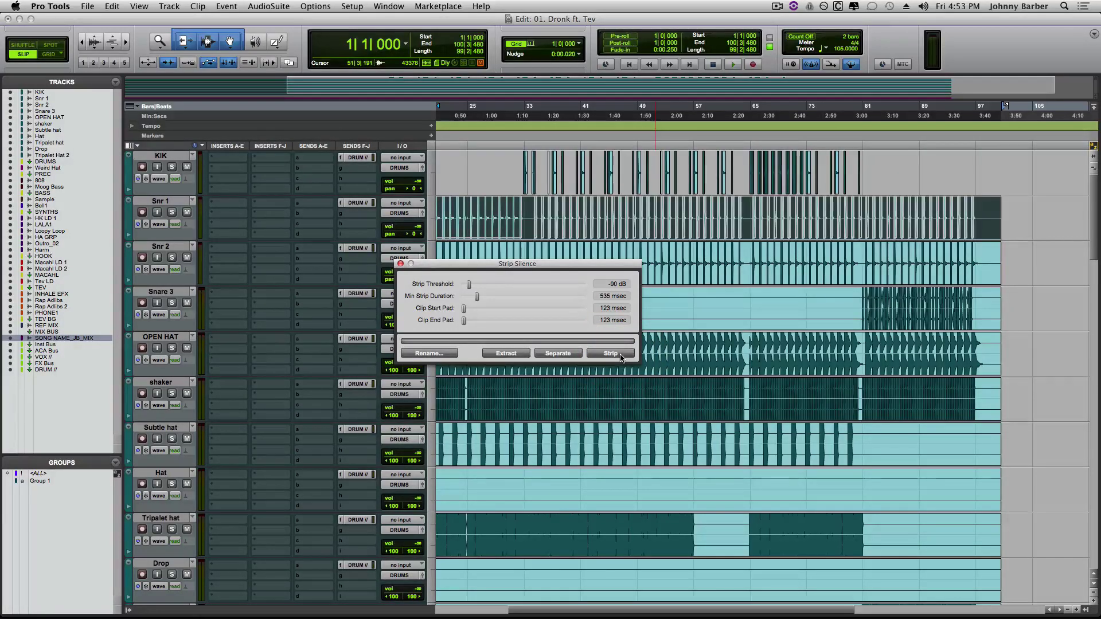
left_click(611, 353)
key("semicolon")
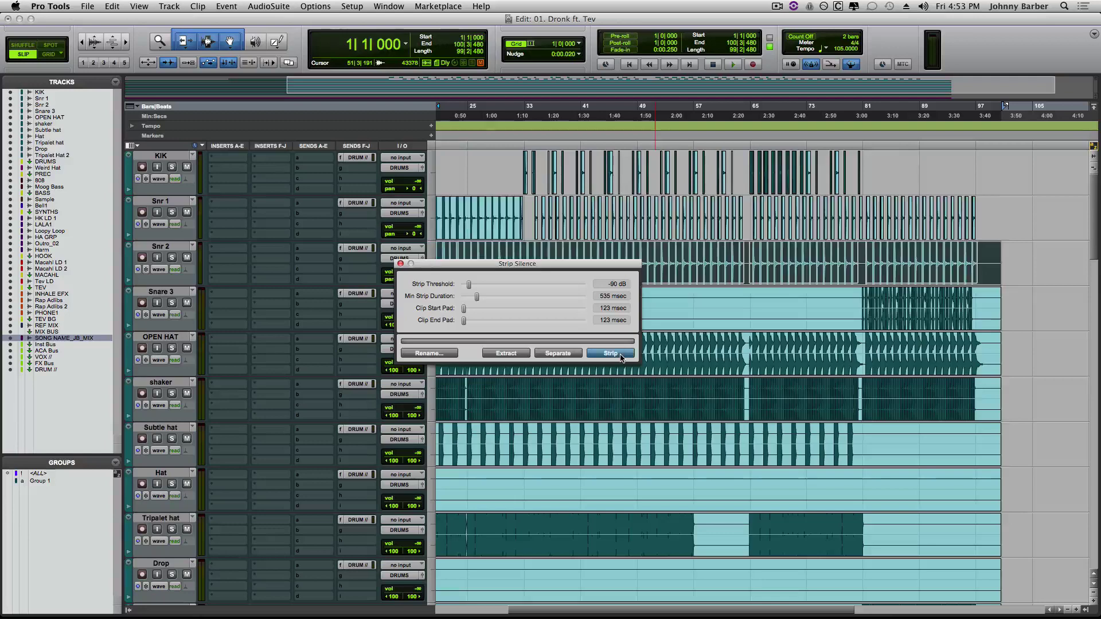
left_click(611, 353)
key("semicolon")
left_click(611, 353)
key("semicolon")
left_click(610, 353)
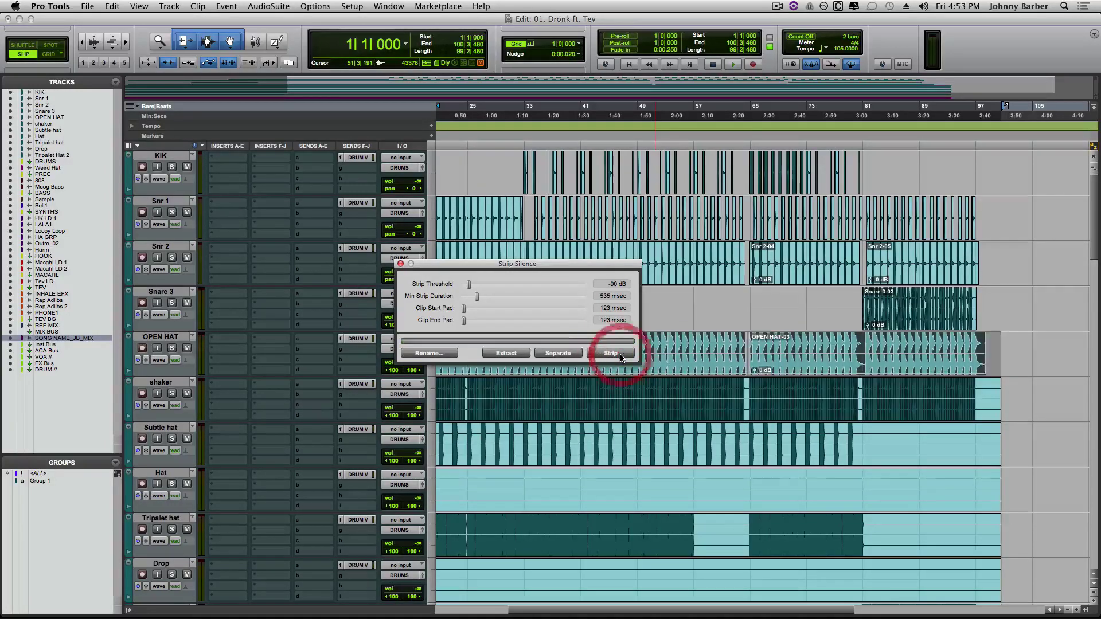
Continue stripping silence track by track on shaker, Subtle hat, Hat, Tripalet hat and Drop.
key("semicolon")
left_click(610, 353)
key("semicolon")
left_click(611, 353)
key("semicolon")
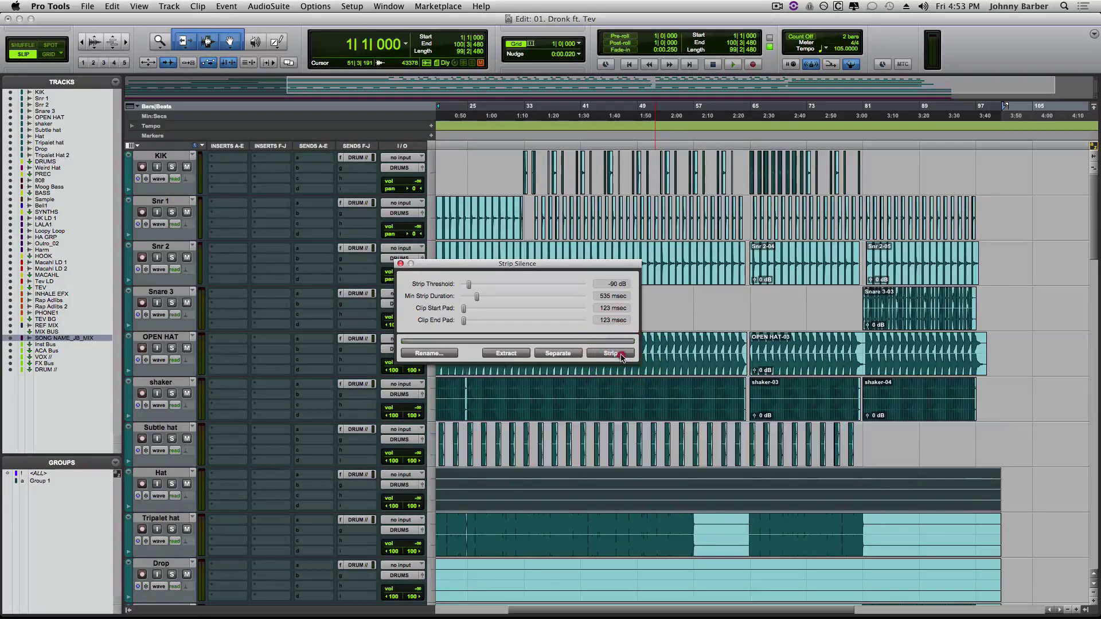
left_click(610, 353)
key("semicolon")
left_click(621, 355)
key("semicolon")
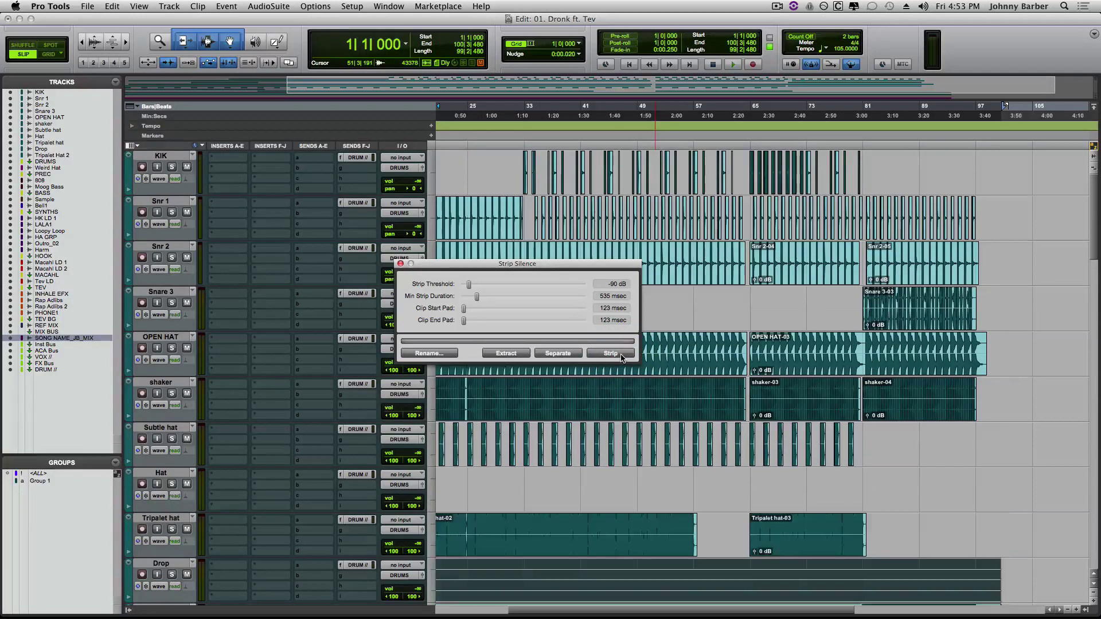
left_click(621, 354)
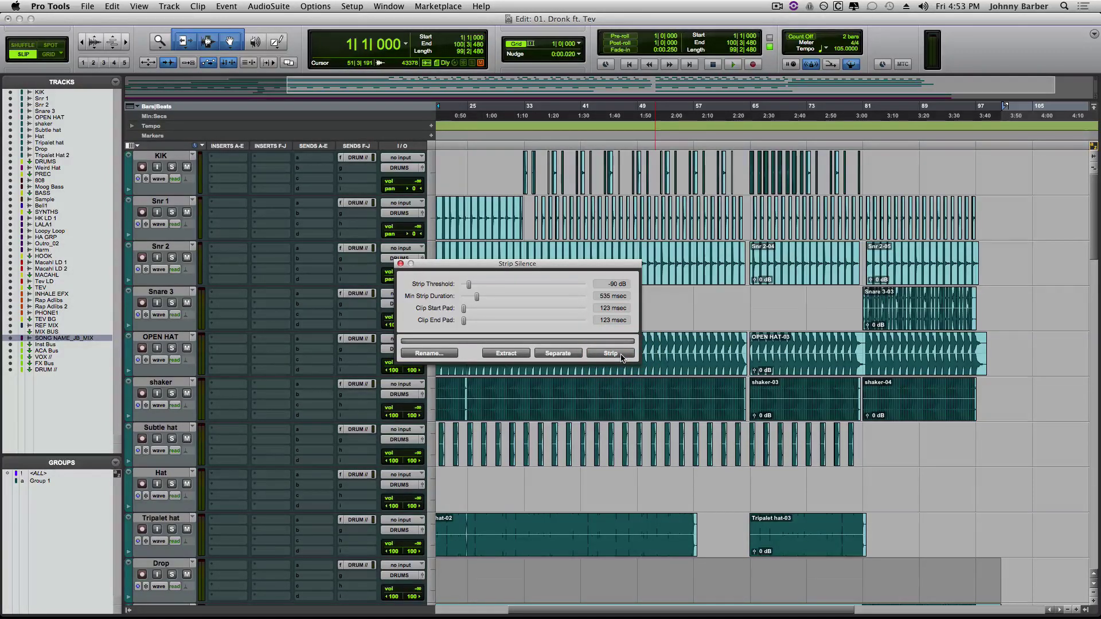
Undo the silence stripping on the Drop, Tripalet hat and Hat tracks and check the drum tracks below.
key("super+z")
key("super+z")
key("super+z")
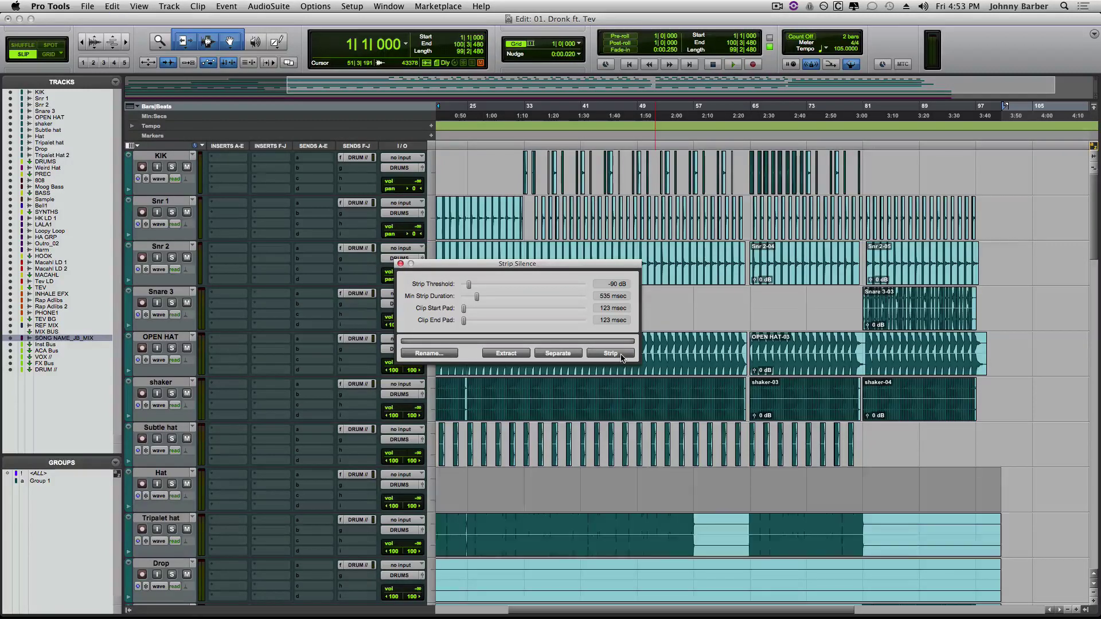
key("super+z")
scroll(850, 447, "down", 3)
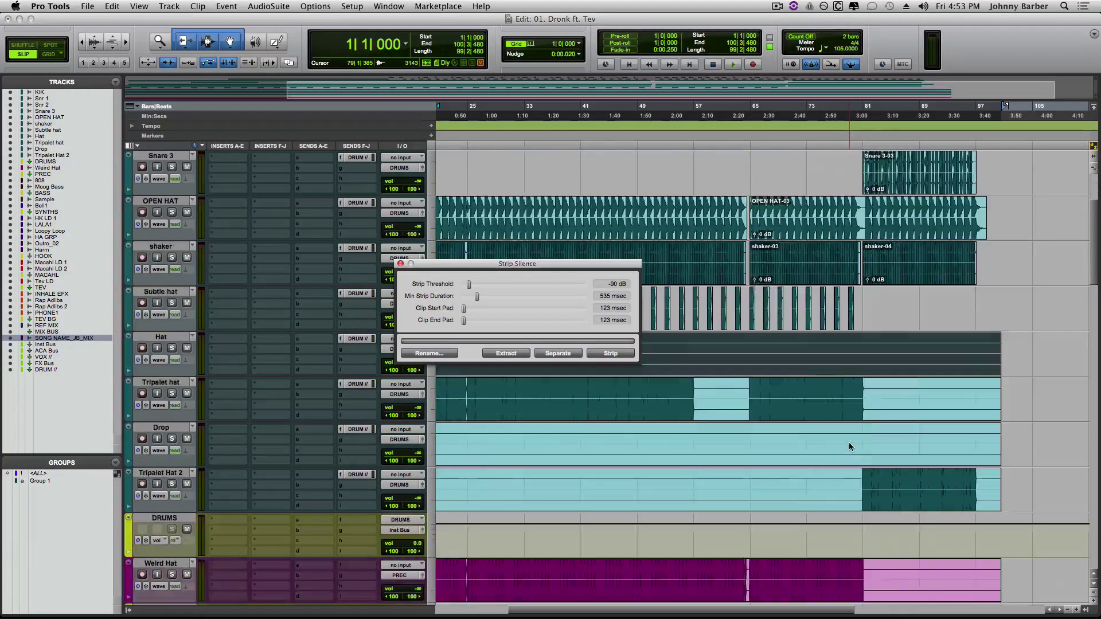
scroll(850, 447, "up", 1)
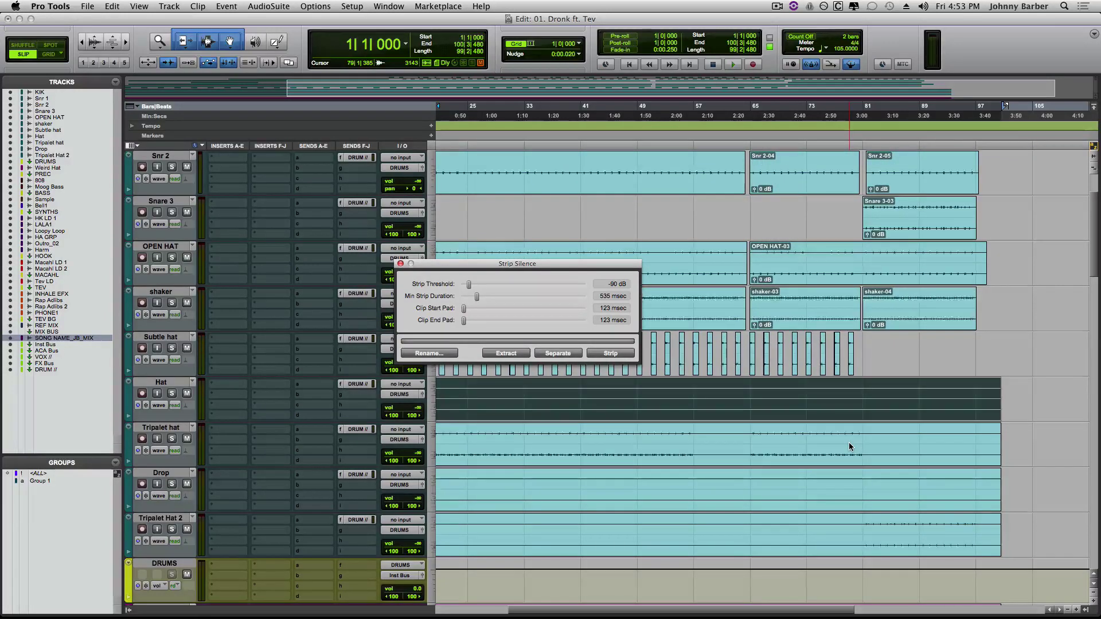
scroll(850, 447, "down", 1)
scroll(851, 446, "down", 3)
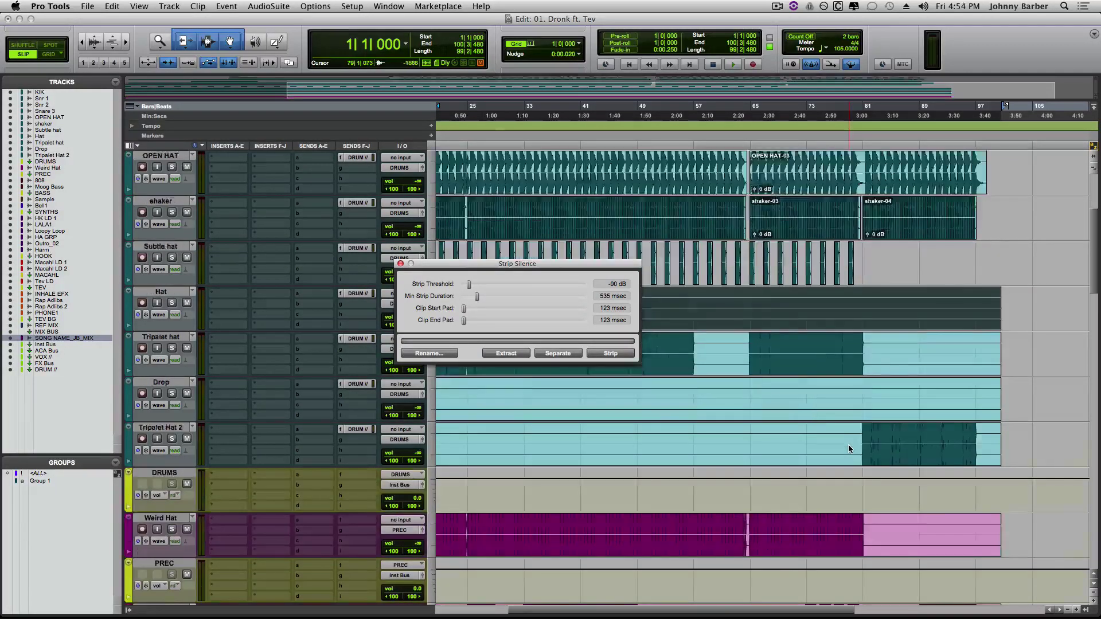
Move Strip Silence clear of the waveforms and undo the remaining strip edits back through the KIK clip and the fader zeroing.
left_click_drag(476, 266, 182, 186)
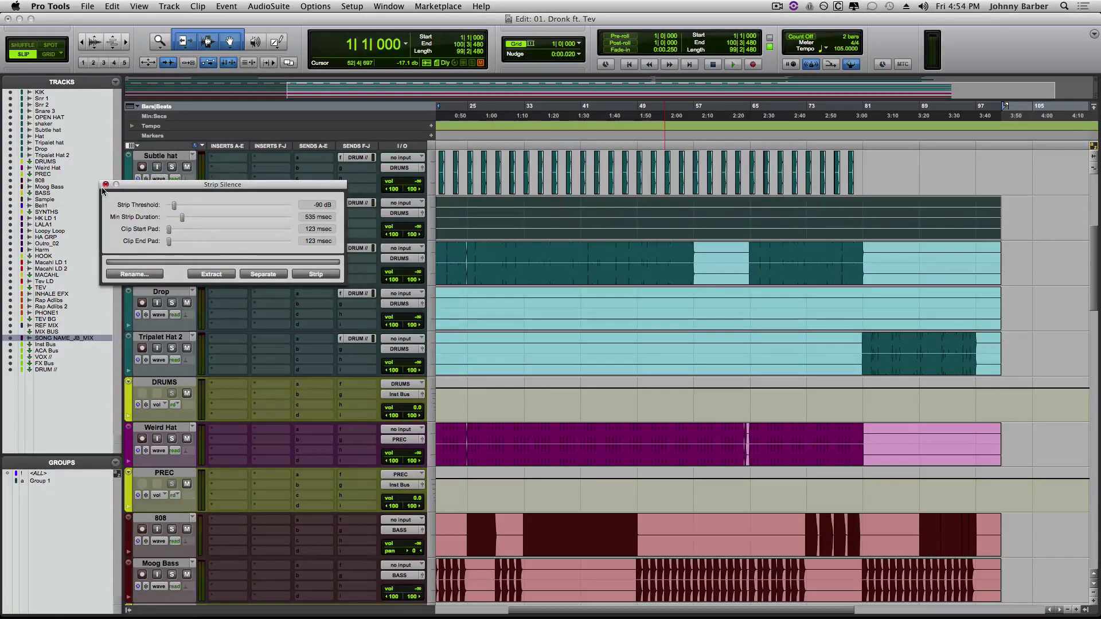
key("super+z")
key("super+z")
key("super+z")
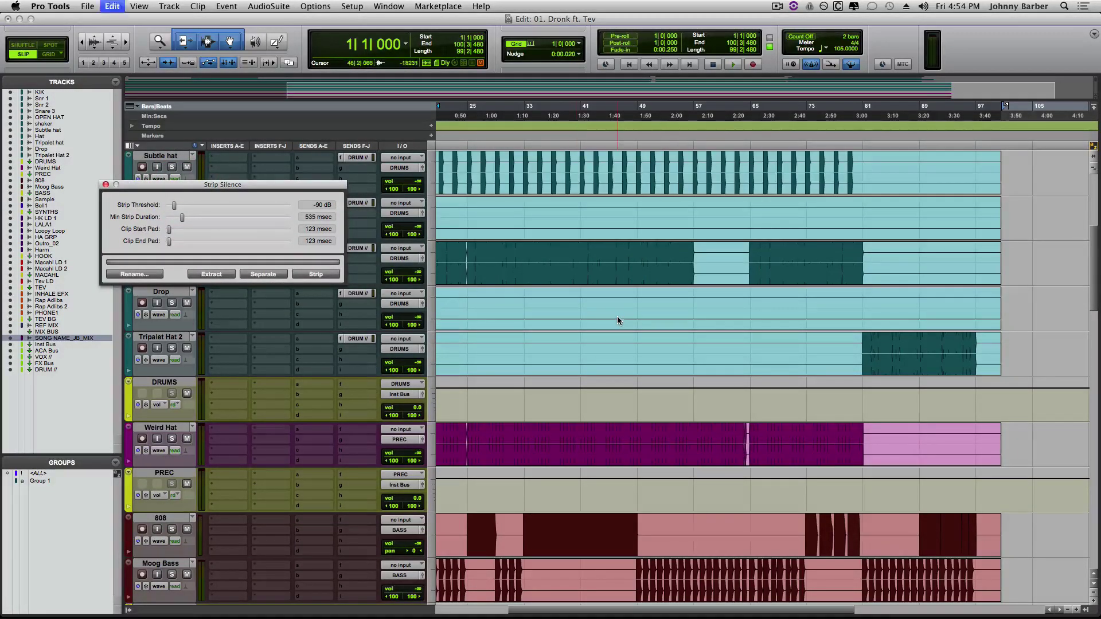
key("super+z")
scroll(617, 320, "up", 6)
key("super+z")
key("super+z")
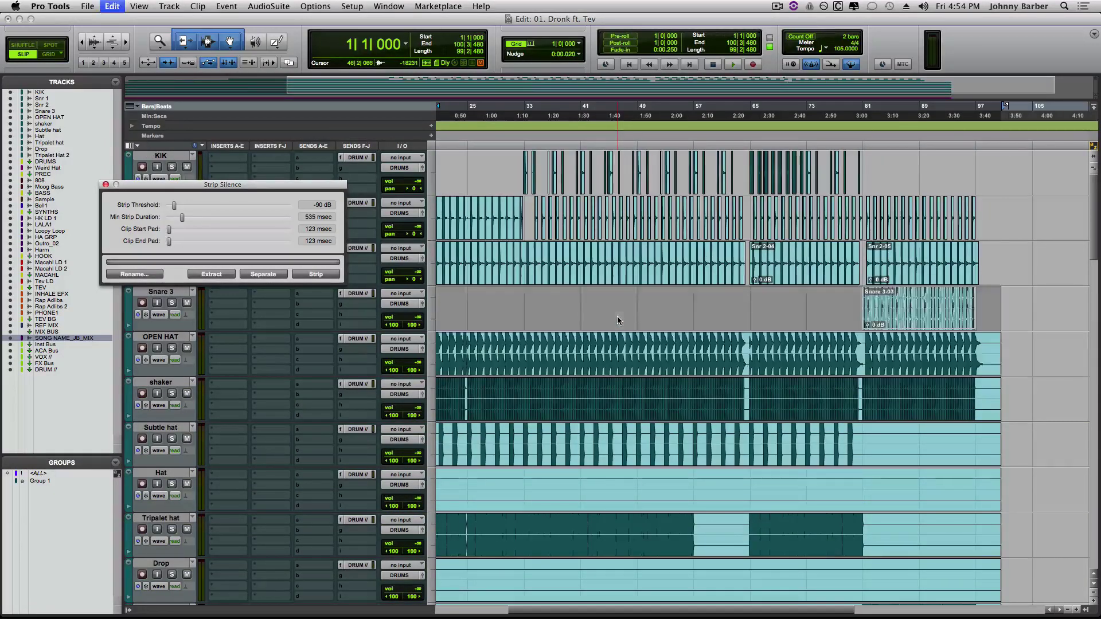
key("super+z")
key("super+z")
key("super+z")
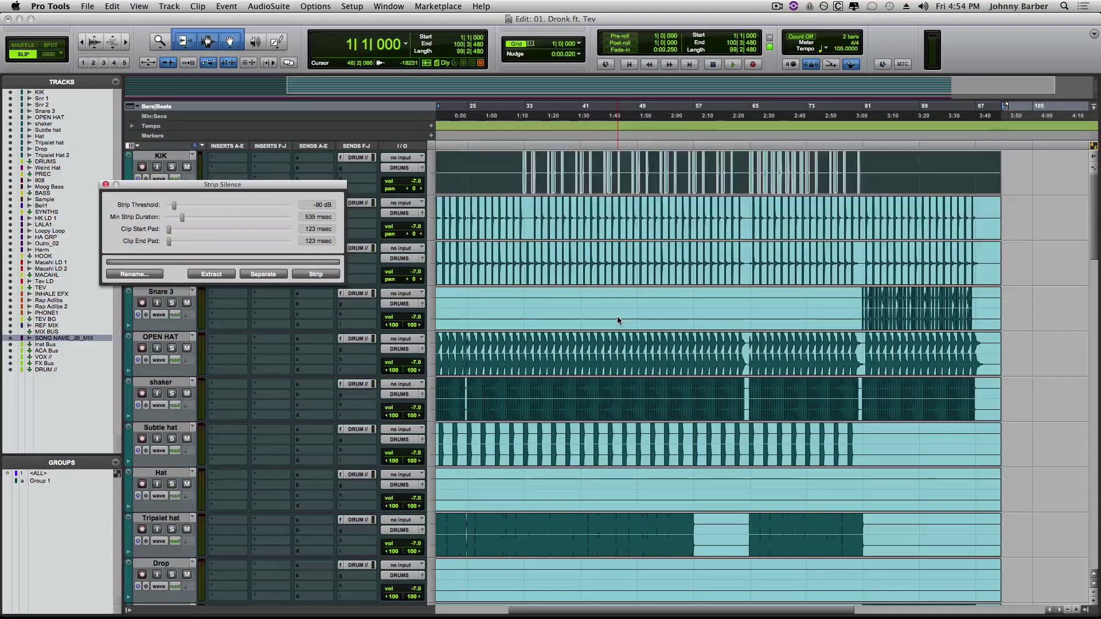
Play a short passage of the song from about bar 33 and review the drum tracks from the session start.
scroll(617, 320, "down", 6)
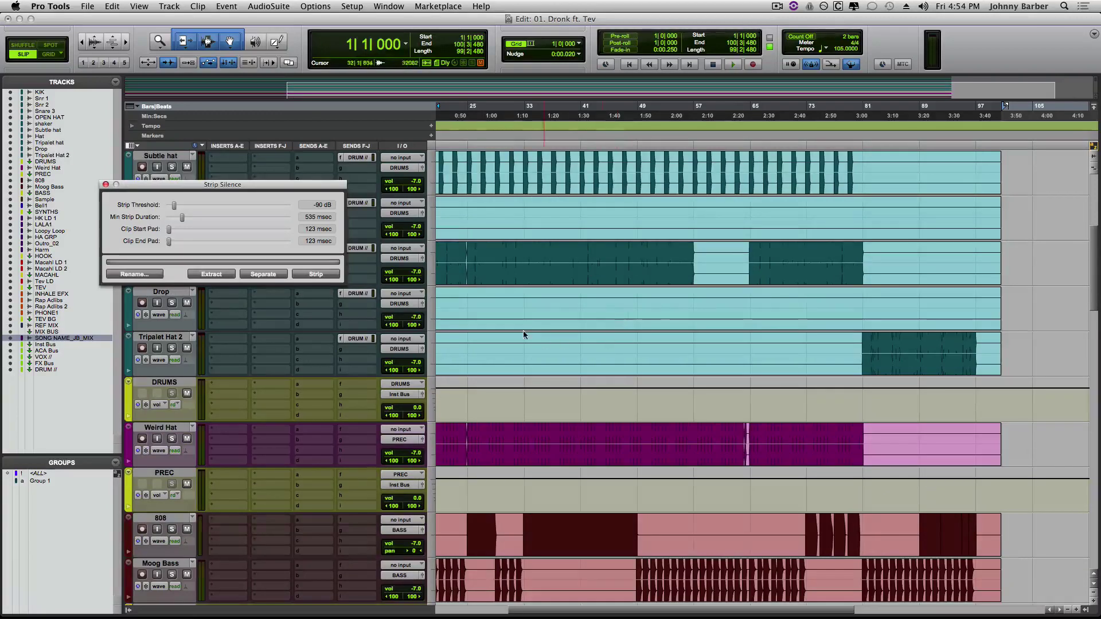
left_click(526, 302)
key("space")
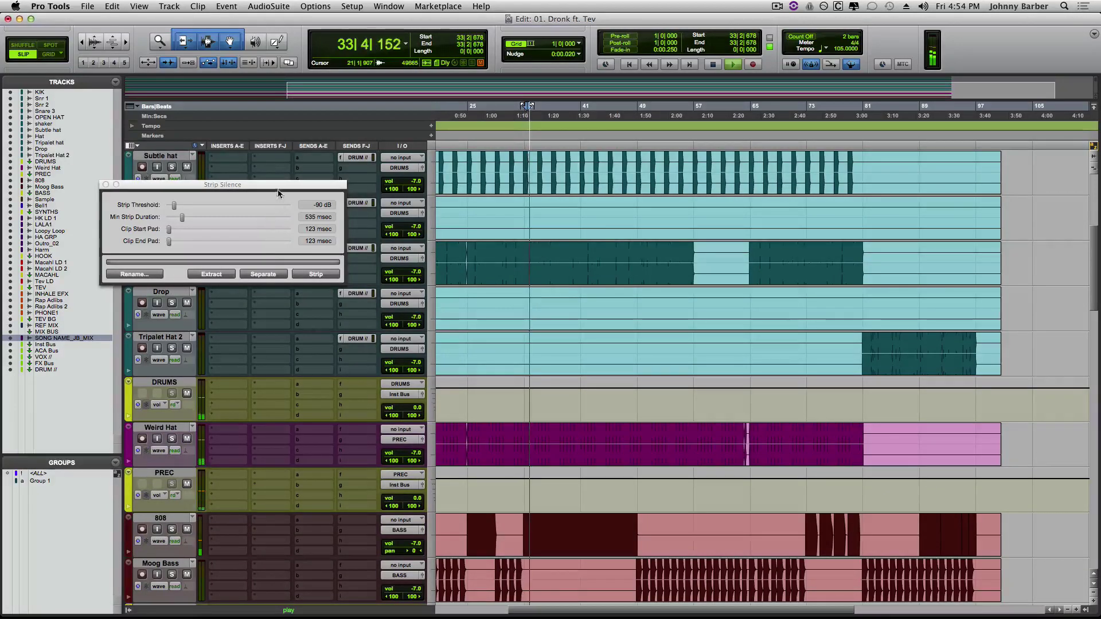
left_click_drag(278, 194, 323, 444)
scroll(511, 408, "left", 5)
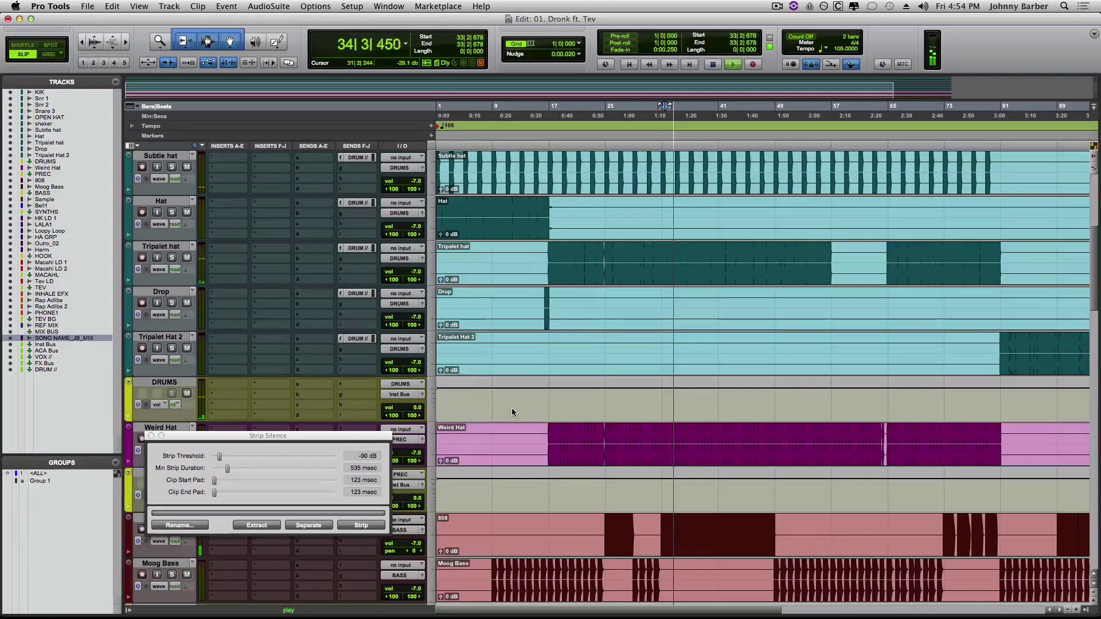
scroll(512, 408, "up", 2)
key("space")
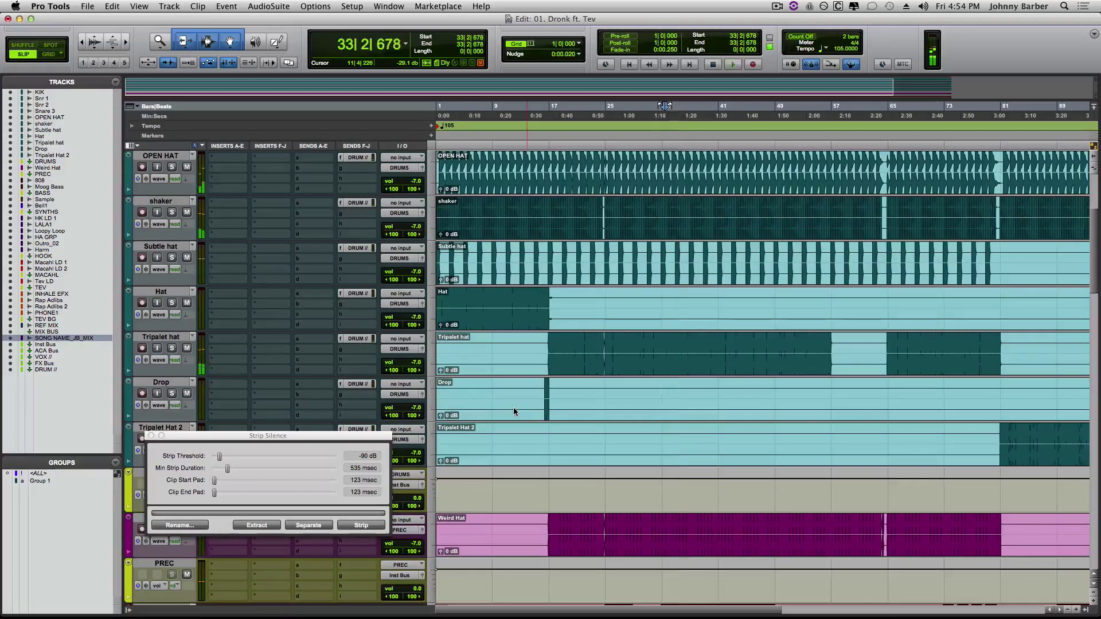
scroll(651, 386, "up", 4)
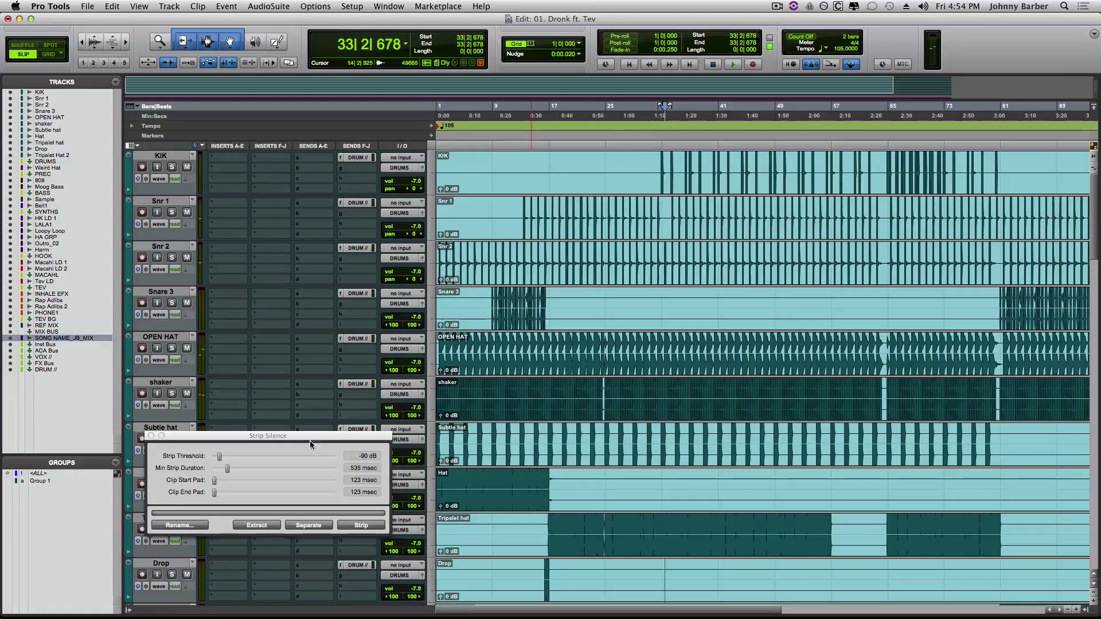
Close Strip Silence and manually delete the silent stretches before the first and after the last hit on the KIK track.
key("super+u")
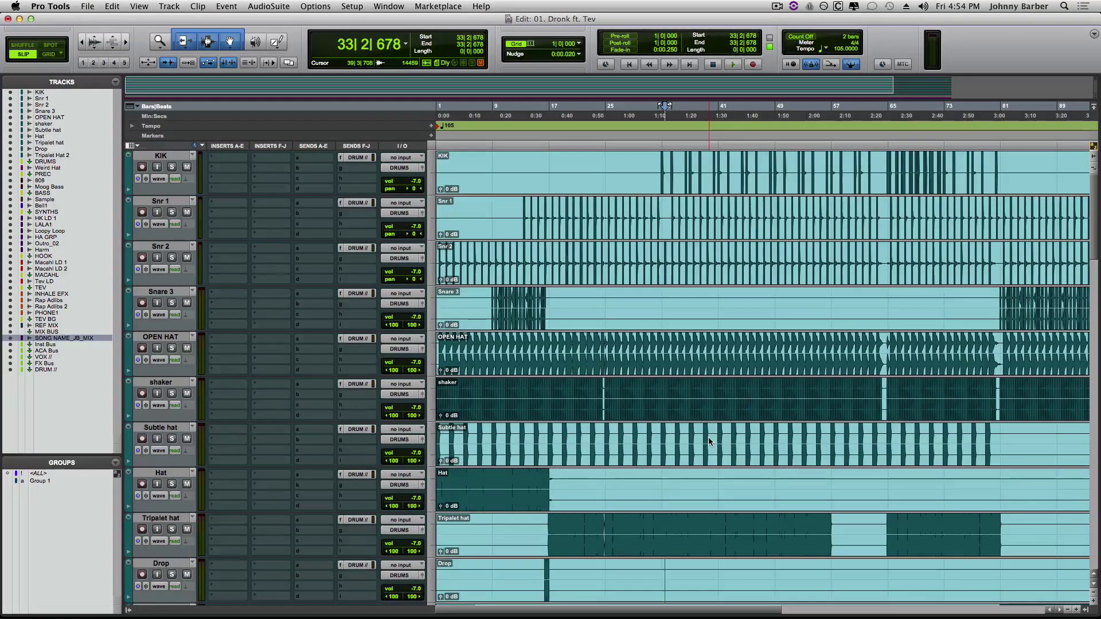
key("super+bracketleft")
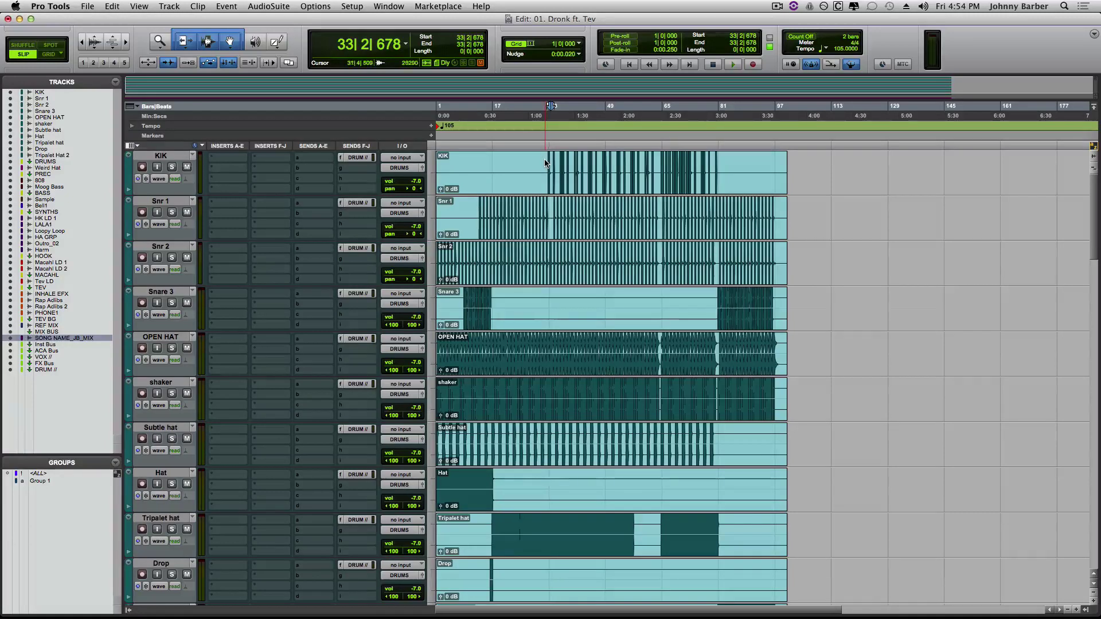
left_click_drag(544, 162, 393, 167)
key("BackSpace")
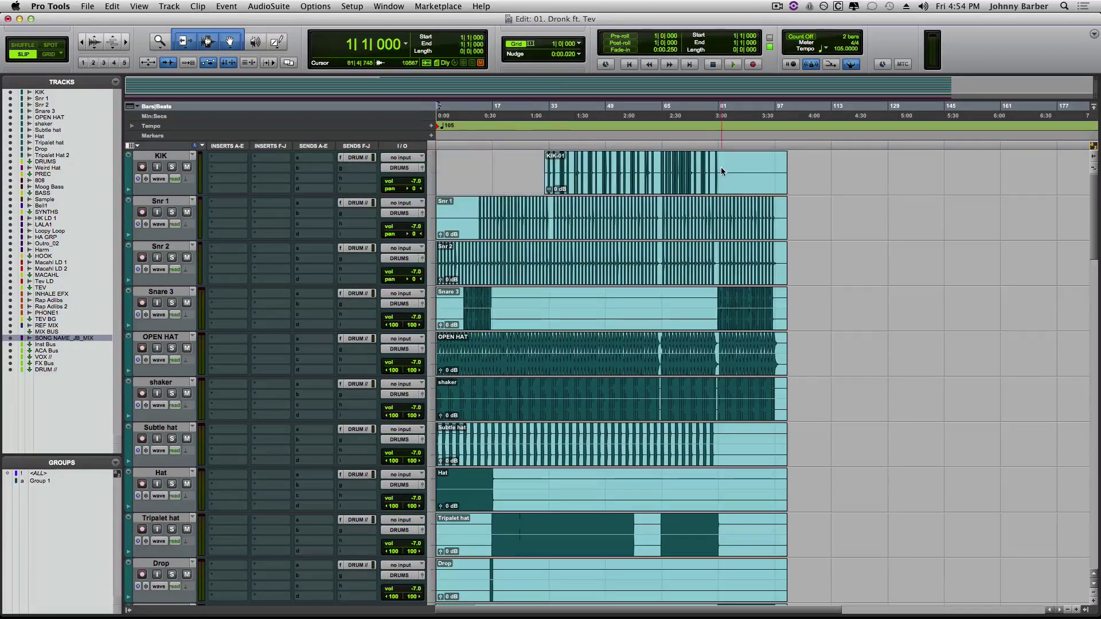
left_click_drag(721, 167, 866, 172)
key("BackSpace")
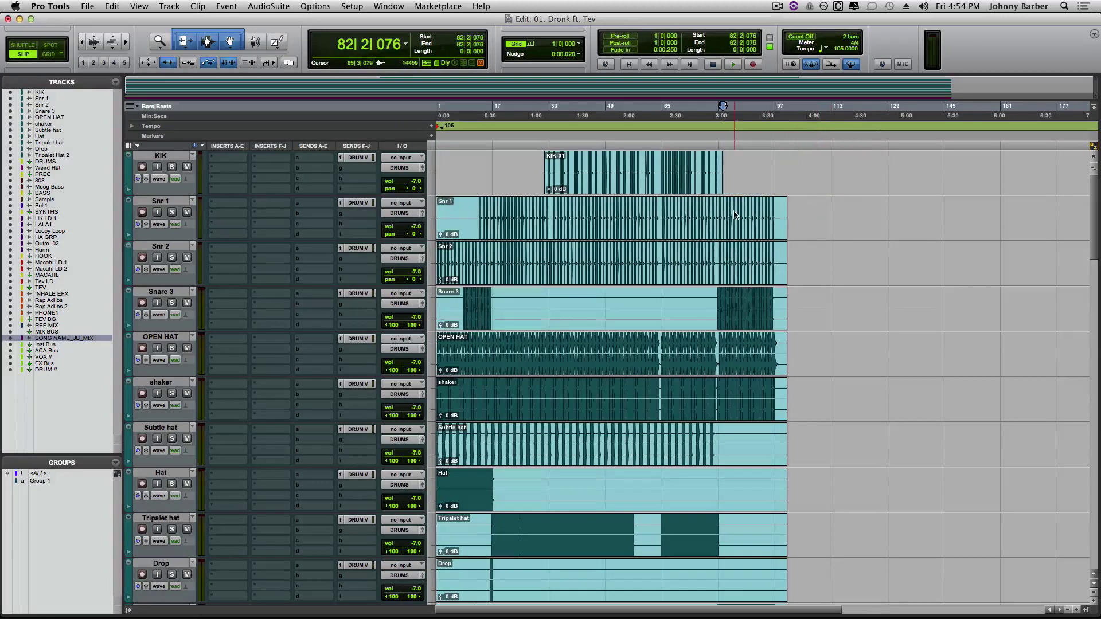
Undo both manual deletions on the KIK clip.
key("super+z")
key("super+z")
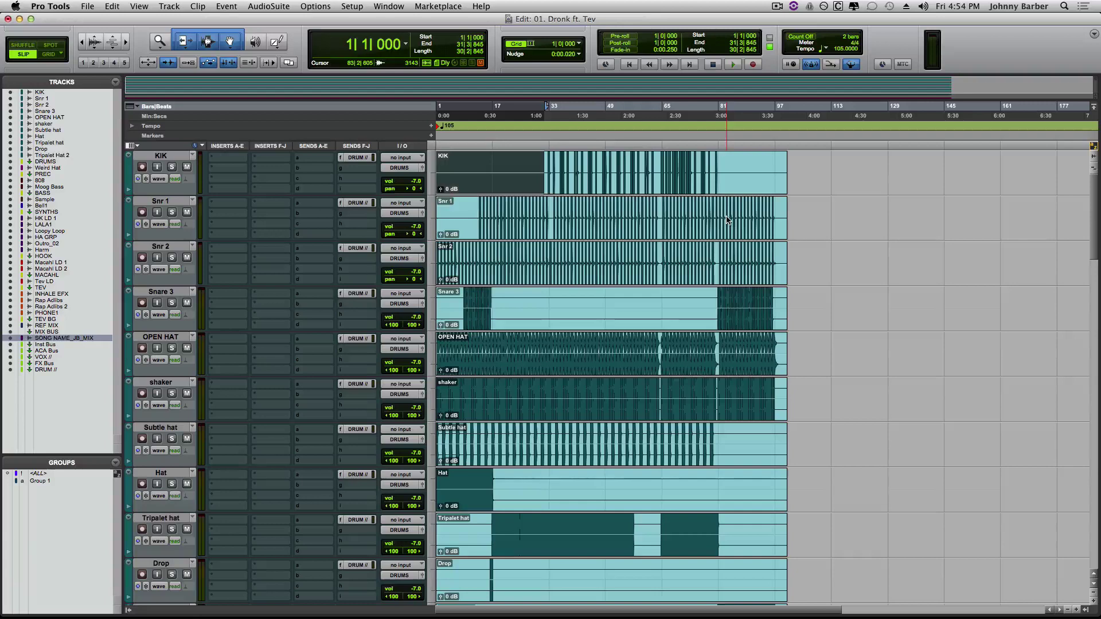
Bring up Strip Silence over the track controls, undo the last track volume change and close Strip Silence.
key("super+u")
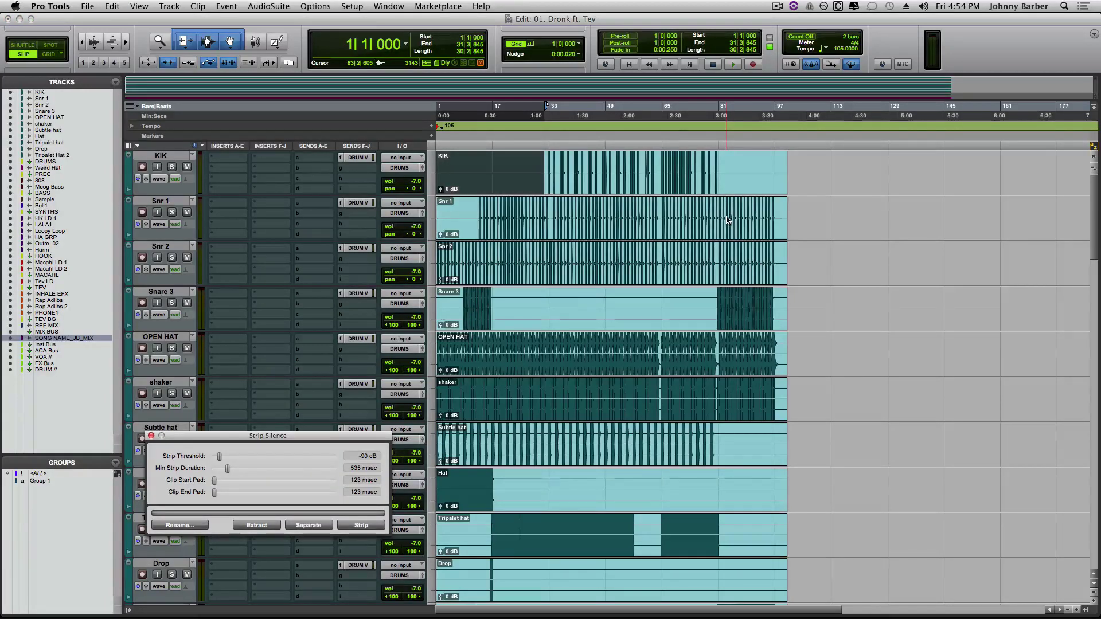
left_click_drag(301, 439, 331, 226)
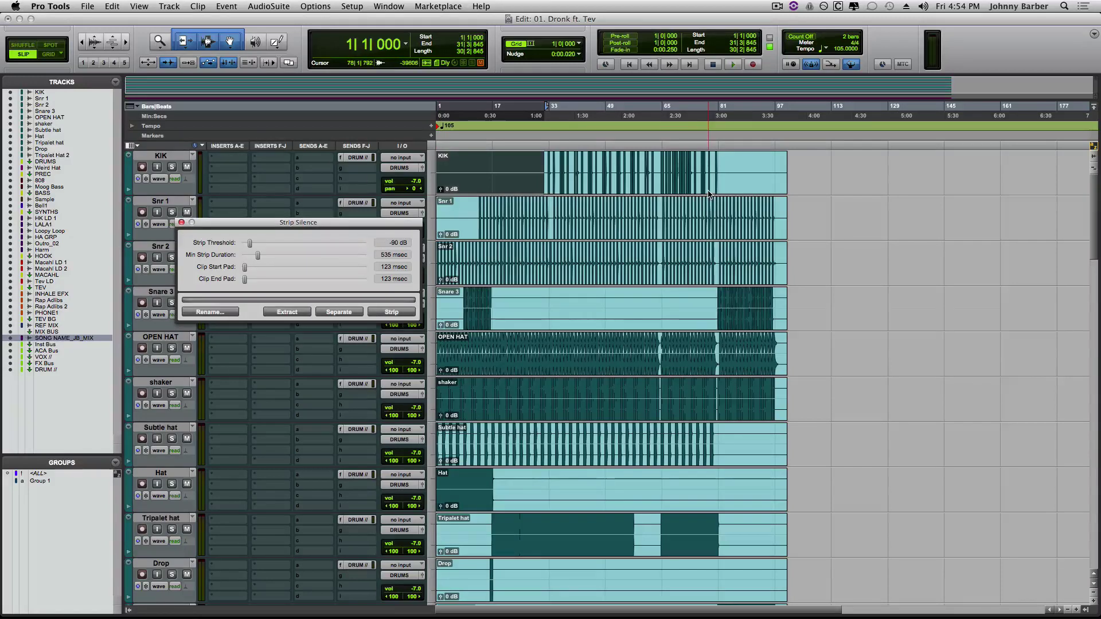
key("super+z")
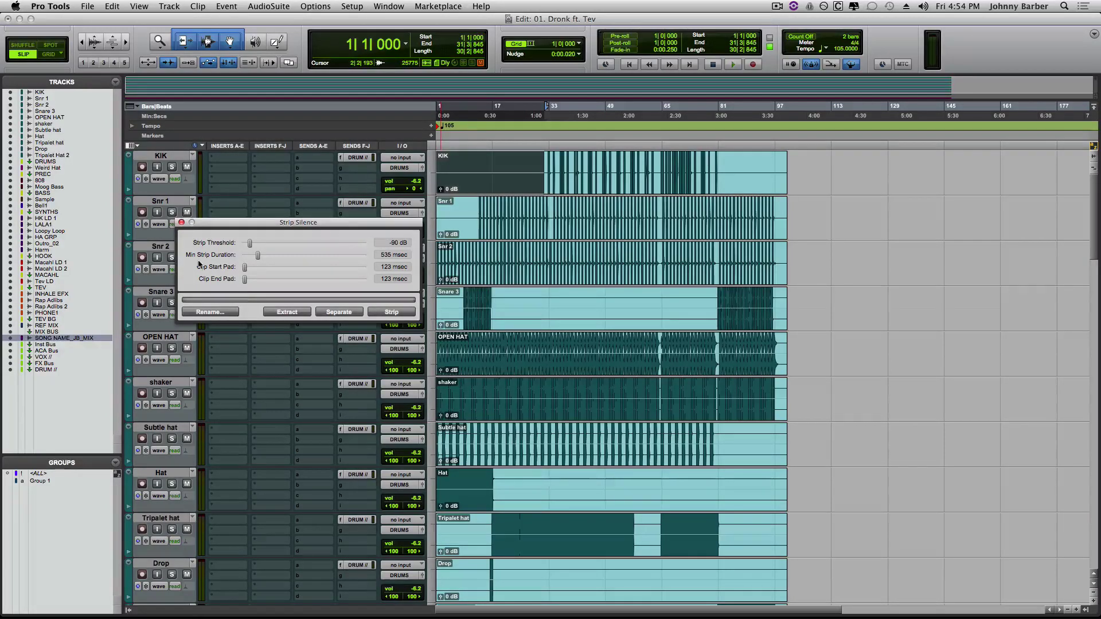
left_click(180, 223)
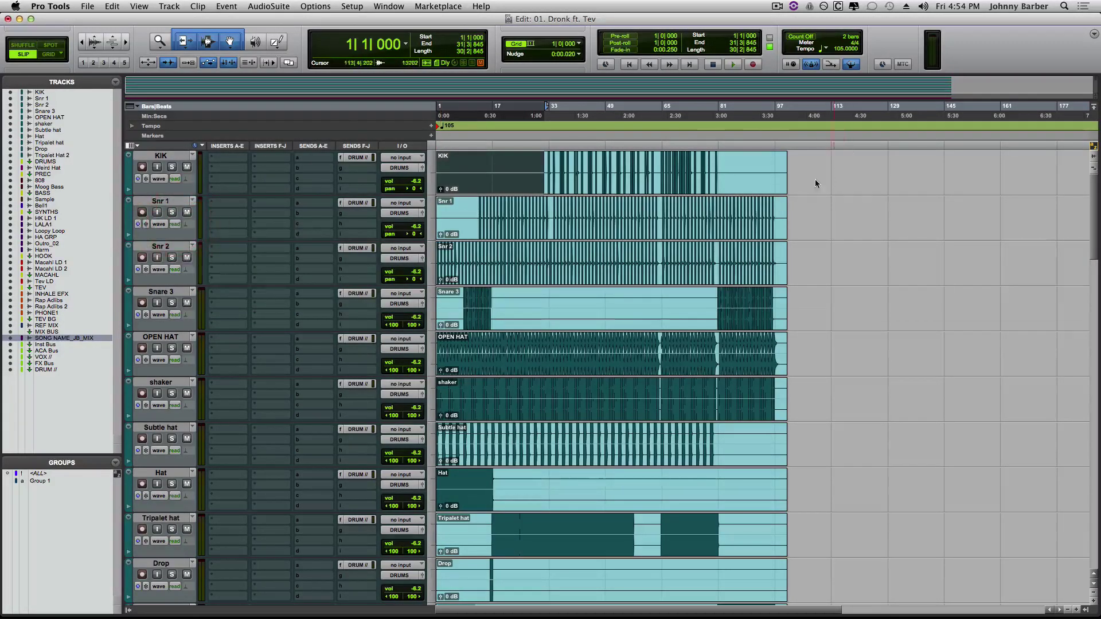
Select the whole KIK clip and open Strip Silence for it.
left_click(770, 194)
left_click(880, 212)
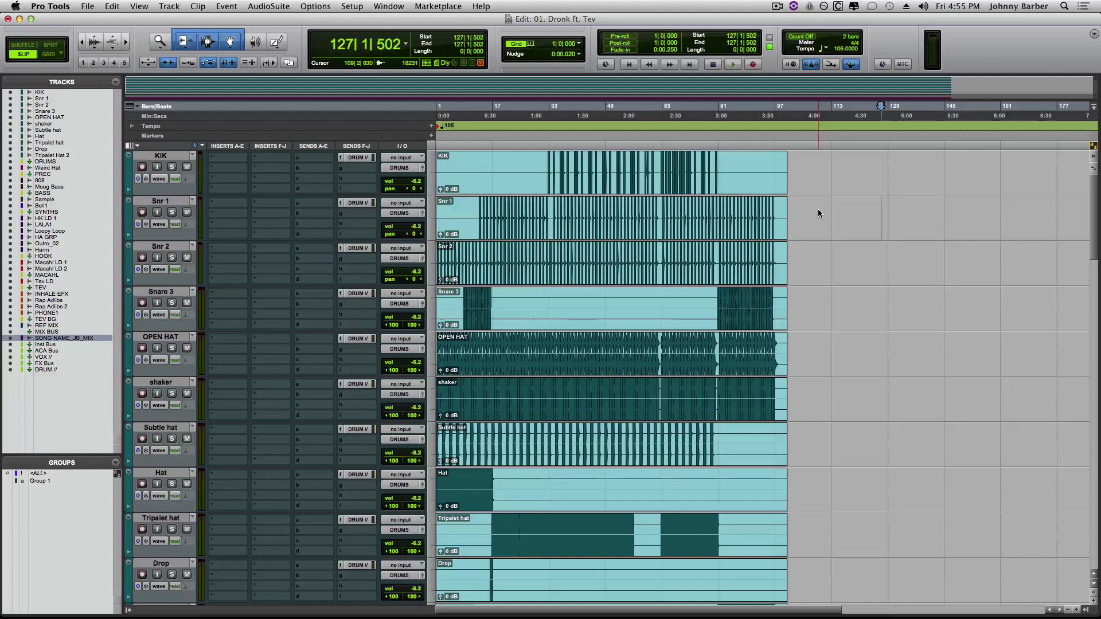
left_click(738, 188)
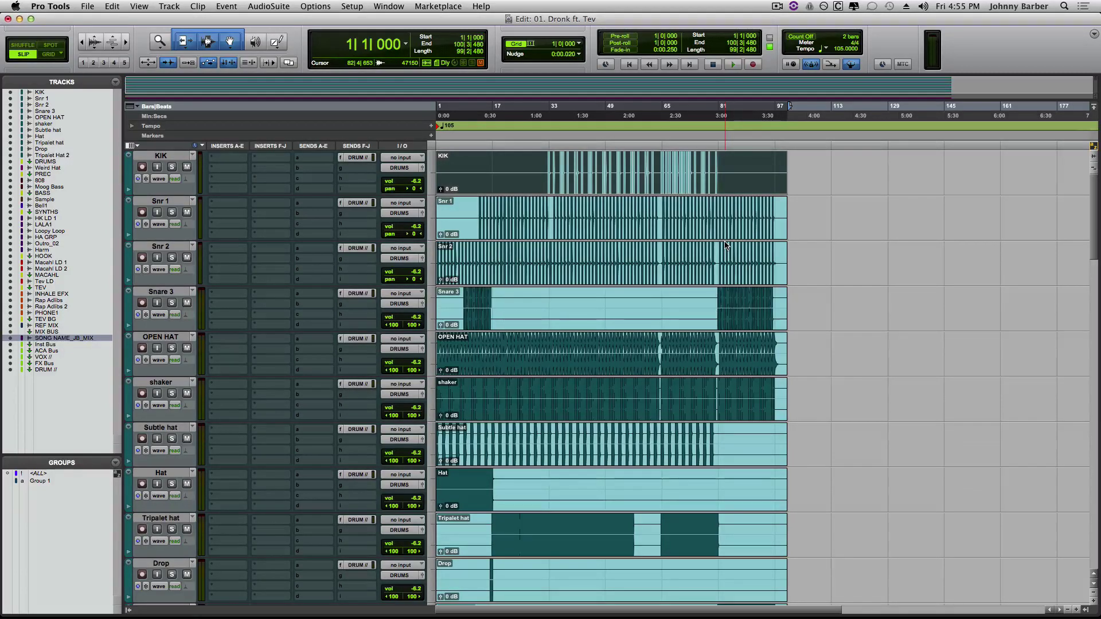
key("super+u")
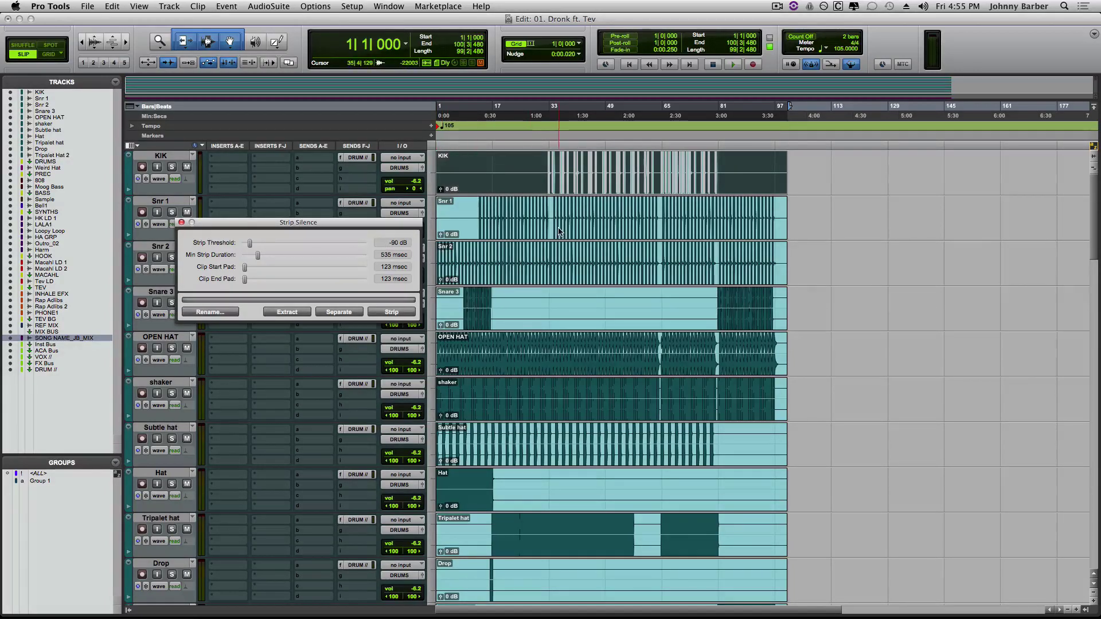
Examine the proposed Strip Silence boundaries around the individual KIK hits from bar 33 onward at close range.
key("t")
key("t")
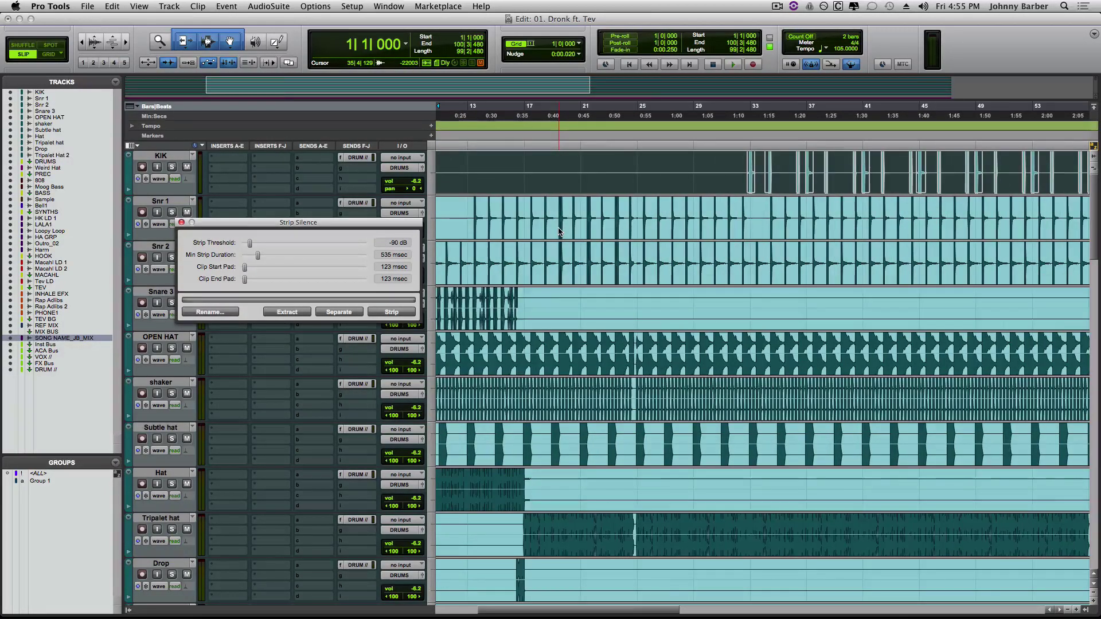
scroll(560, 231, "right", 5)
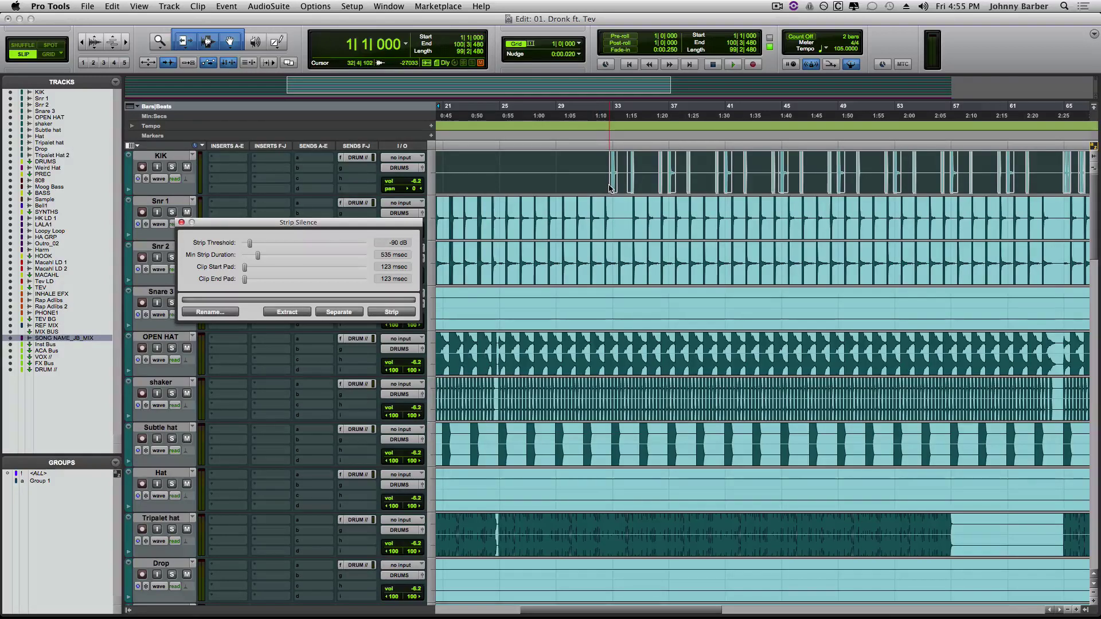
key("t")
key("t")
key("t")
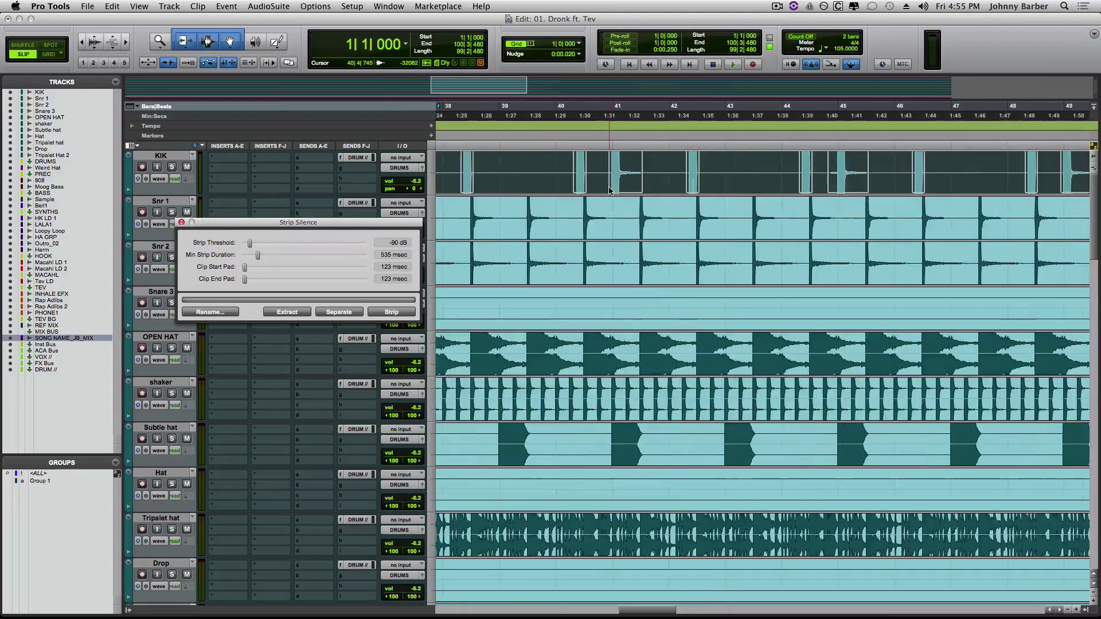
key("t")
key("t")
key("r")
key("r")
key("r")
key("r")
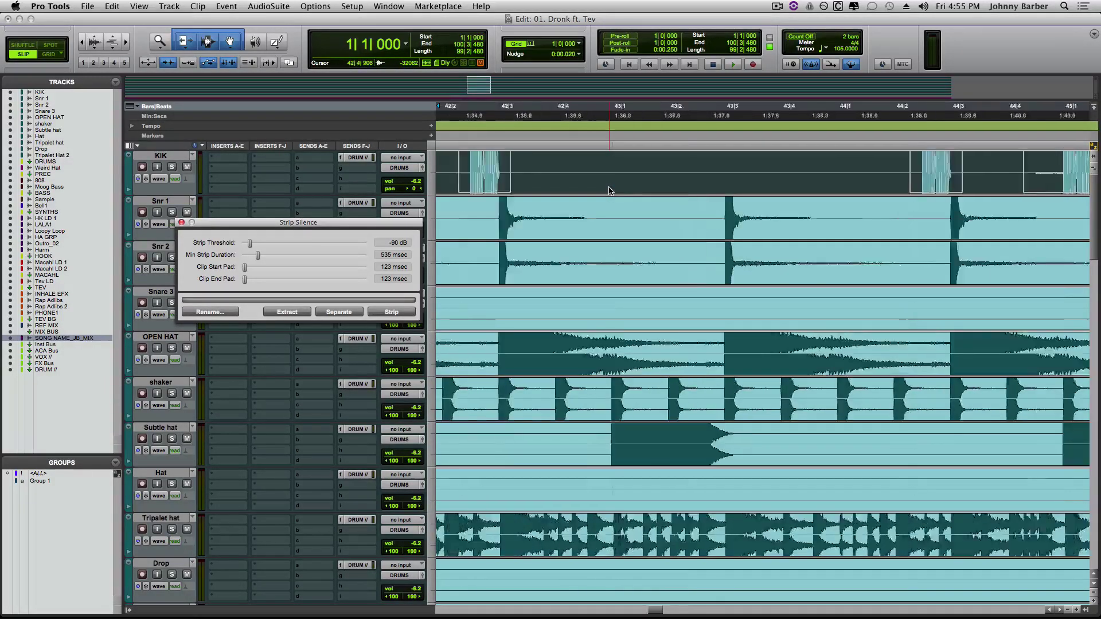
Strip the silence from the KIK, Snr 1, Snr 2, Snare 3 and OPEN HAT tracks using the current Strip Silence settings.
key("r")
key("r")
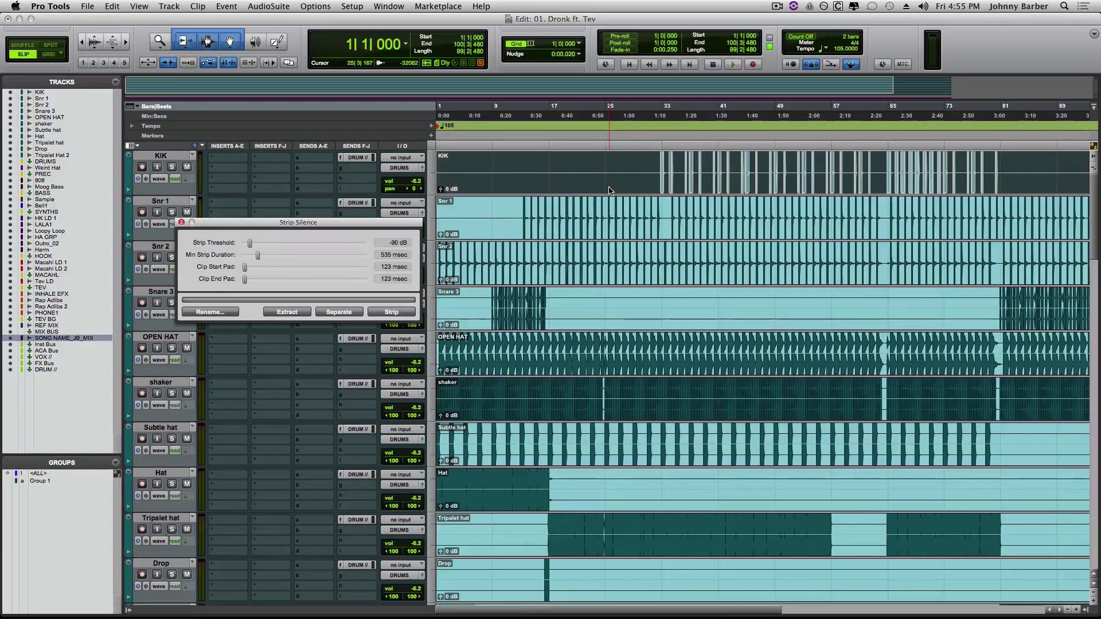
key("r")
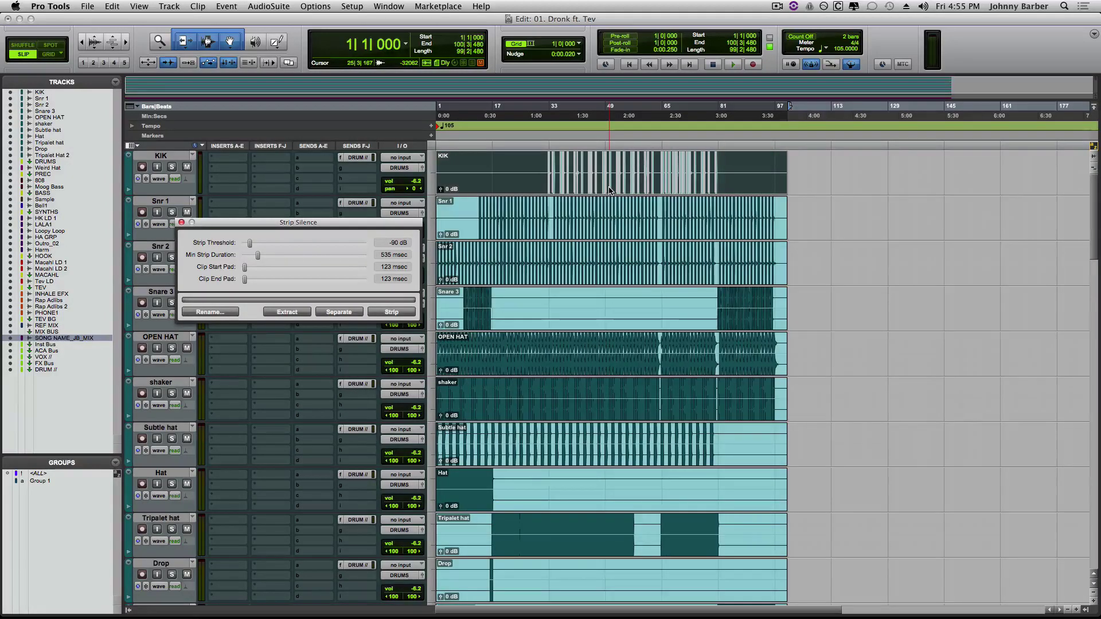
left_click(387, 317)
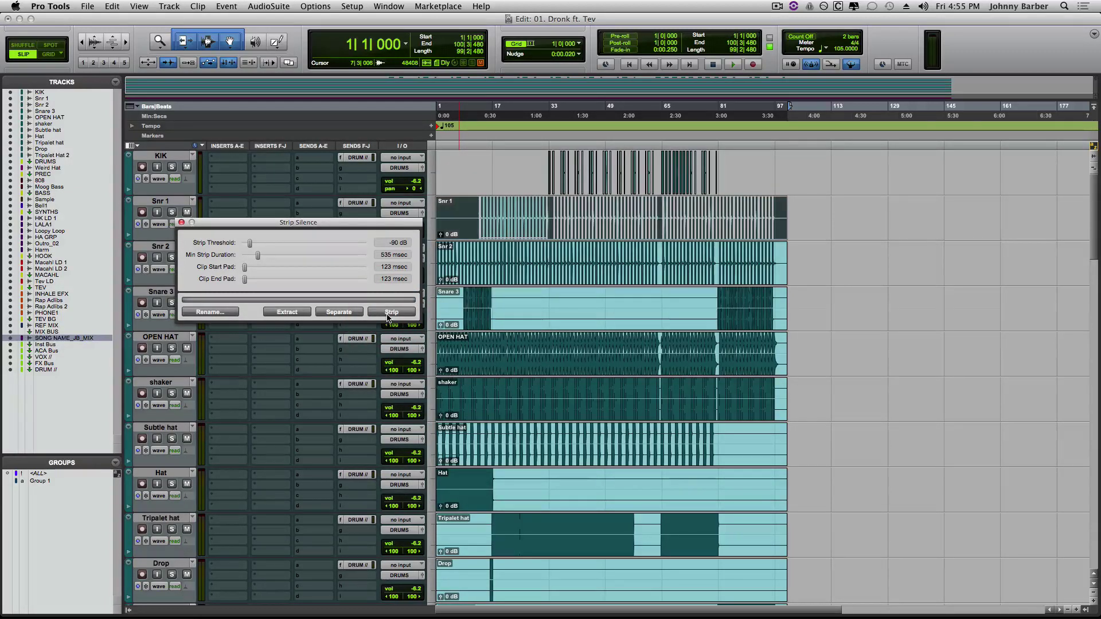
left_click(387, 317)
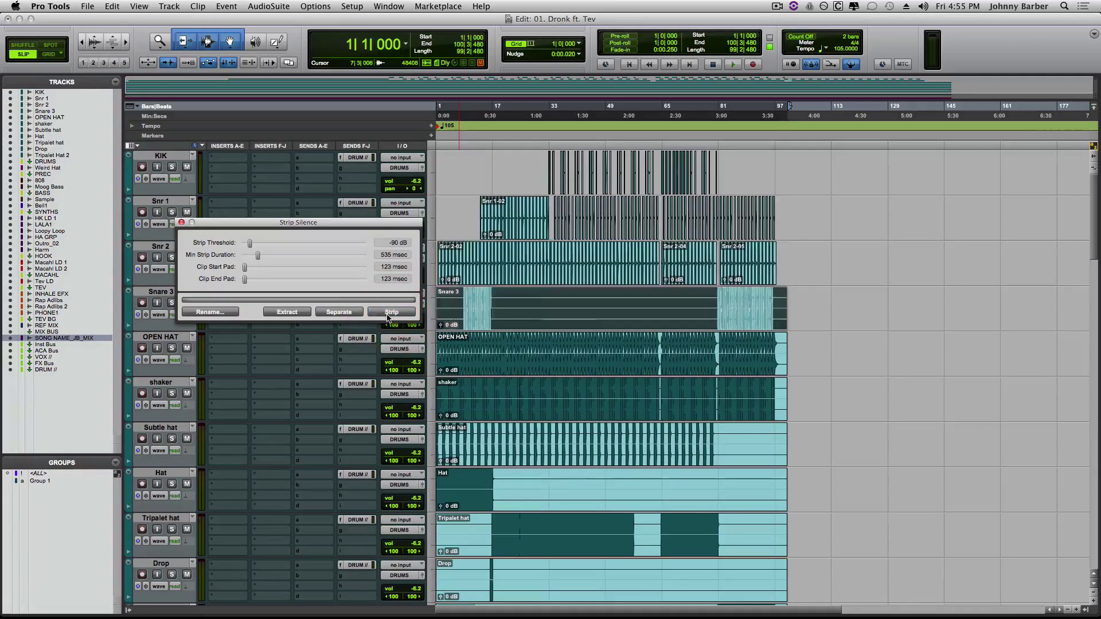
left_click(387, 317)
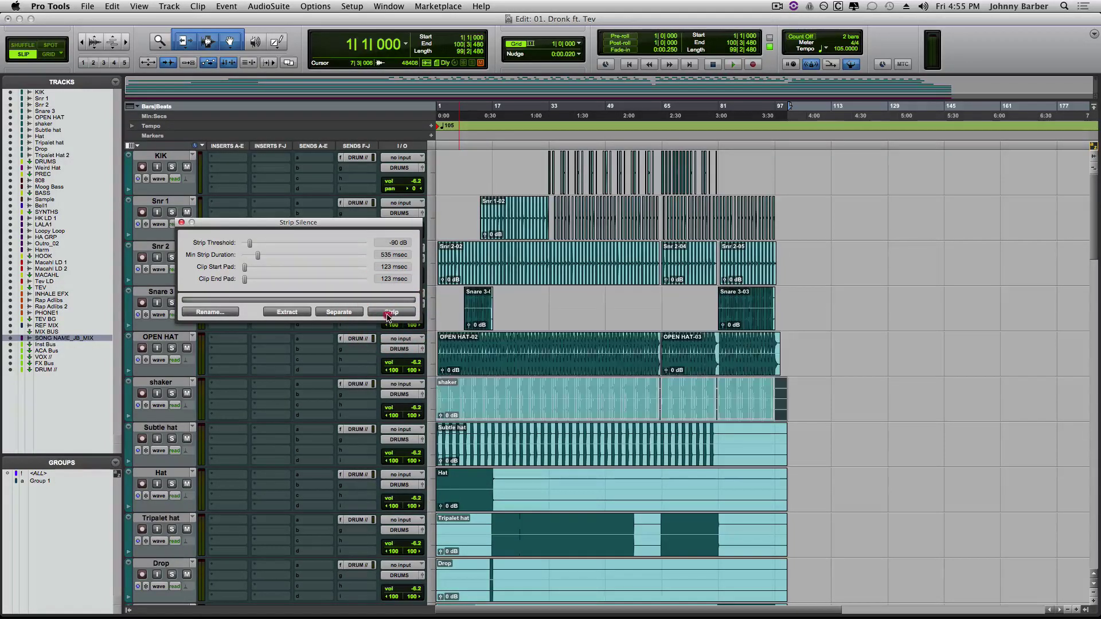
Strip the silence from the shaker, Subtle hat, Hat, Tripalet hat, Drop and Tripalet Hat 2 tracks.
left_click(387, 317)
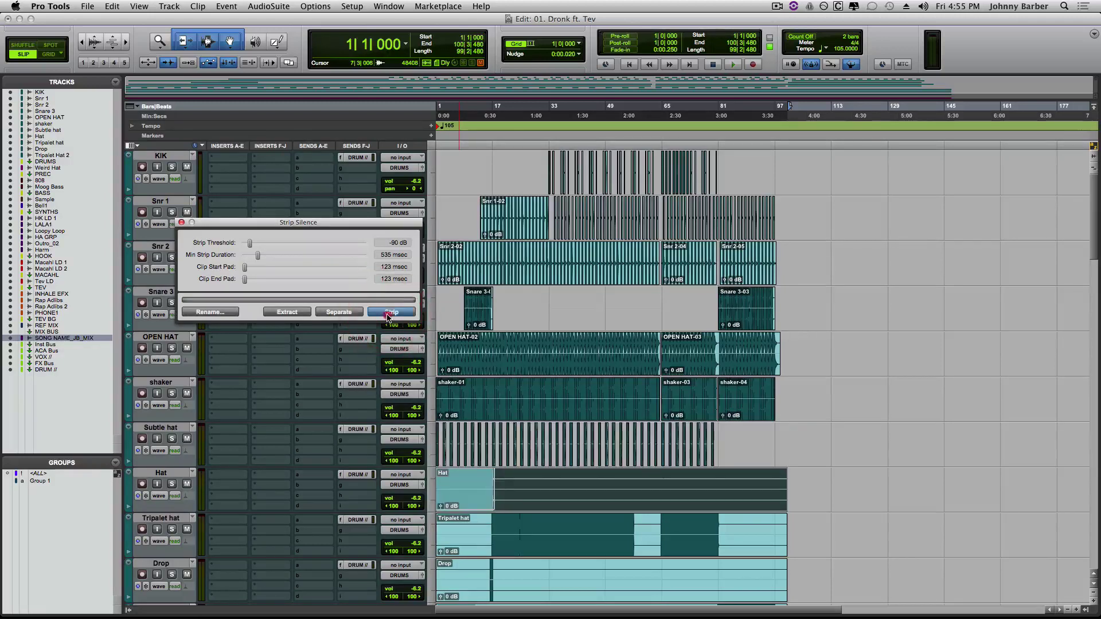
left_click(387, 317)
left_click(387, 318)
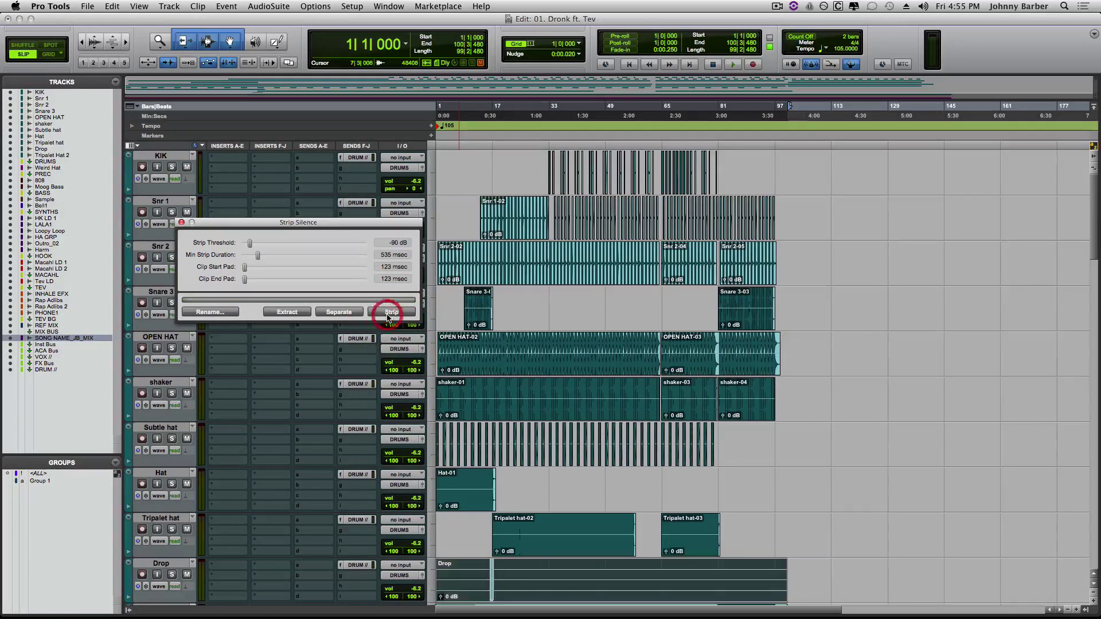
left_click(387, 317)
left_click(387, 317)
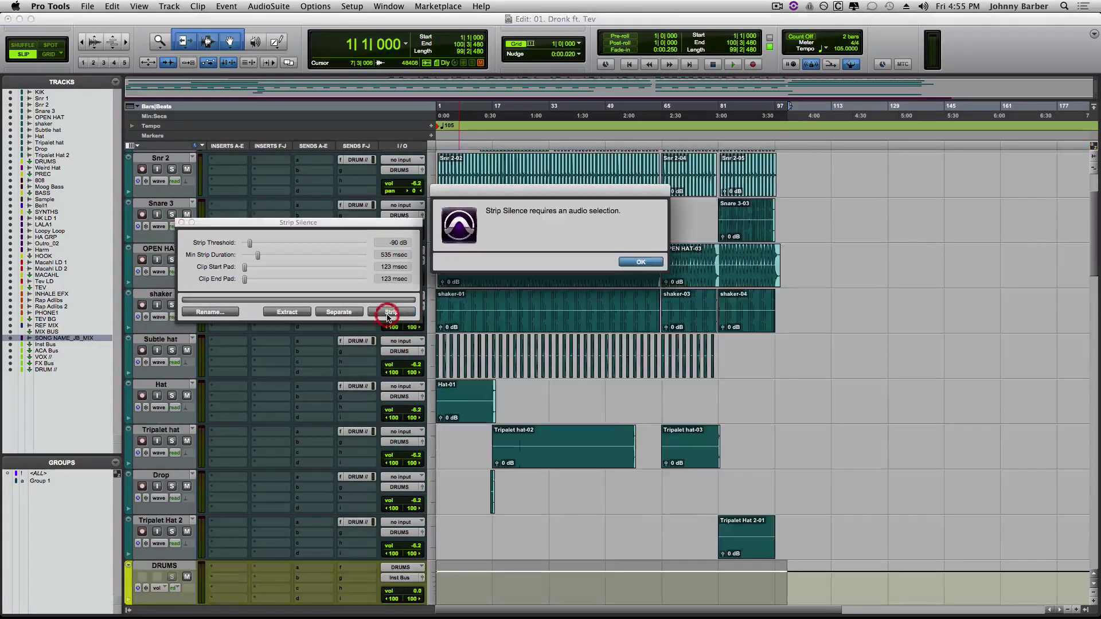
key("Return")
Strip the silence from the Weird Hat, 808 and Moog Bass tracks, skipping the bus tracks between them.
key("semicolon")
left_click(387, 317)
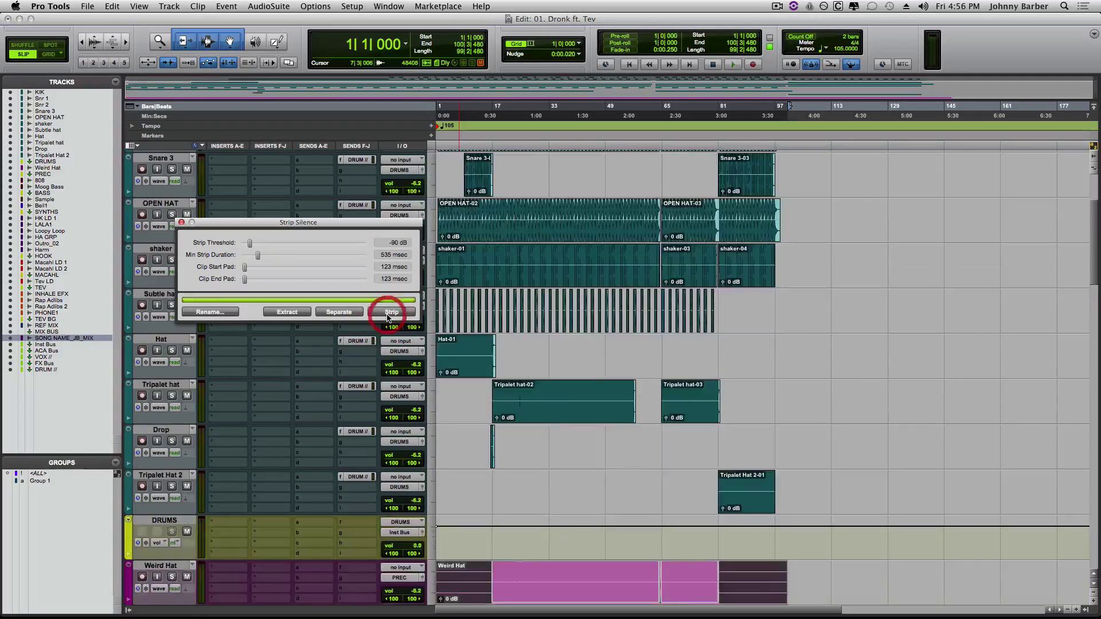
key("semicolon")
key("semicolon")
left_click(387, 317)
key("semicolon")
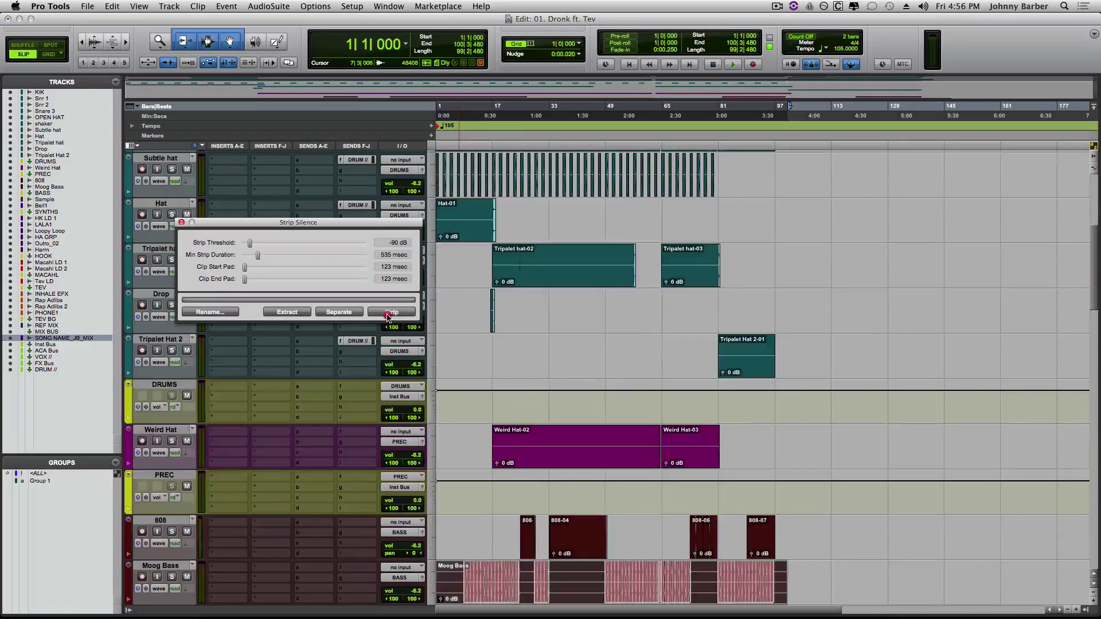
left_click(387, 317)
key("semicolon")
key("semicolon")
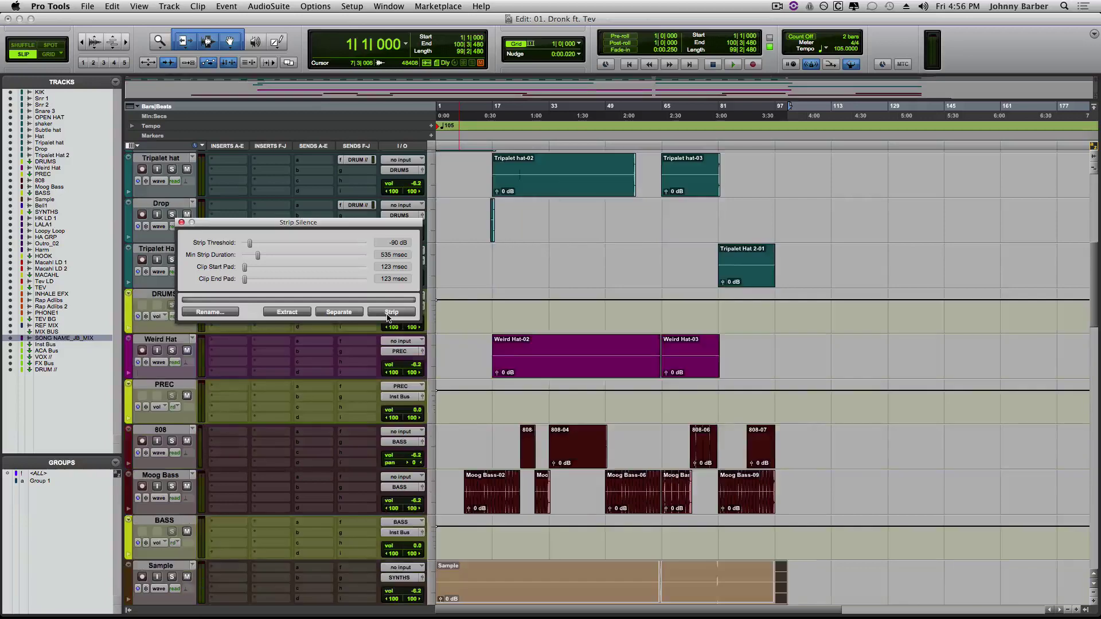
Strip the silence from the Sample, Bell1 and HK LD 1 tracks, skipping the SYNTHS bus.
left_click(387, 317)
key("semicolon")
left_click(387, 317)
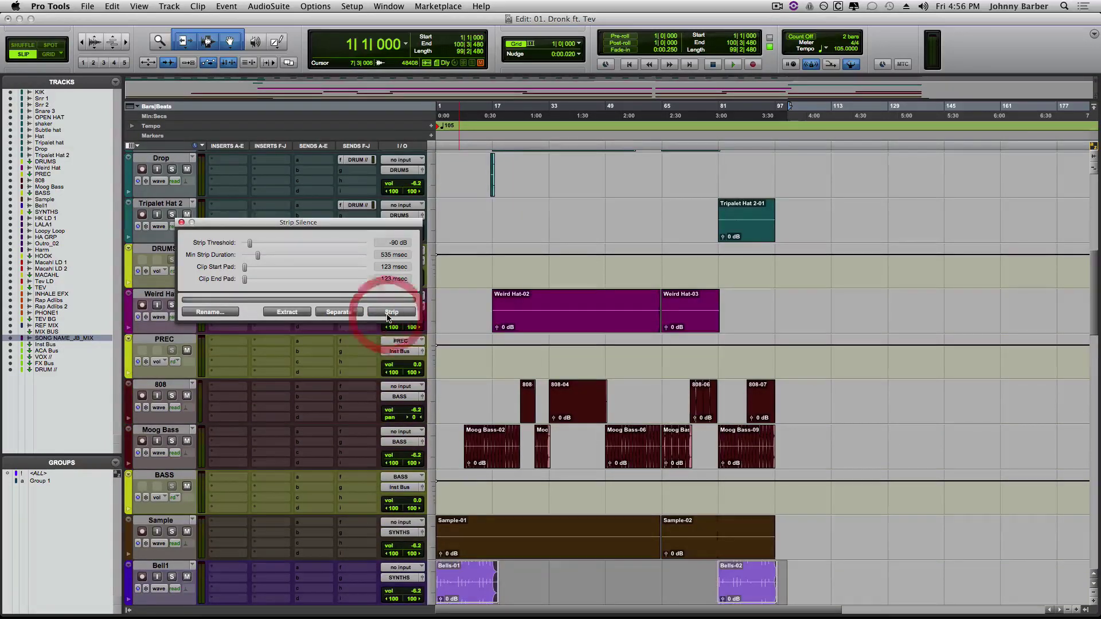
key("semicolon")
key("semicolon")
left_click(387, 317)
key("semicolon")
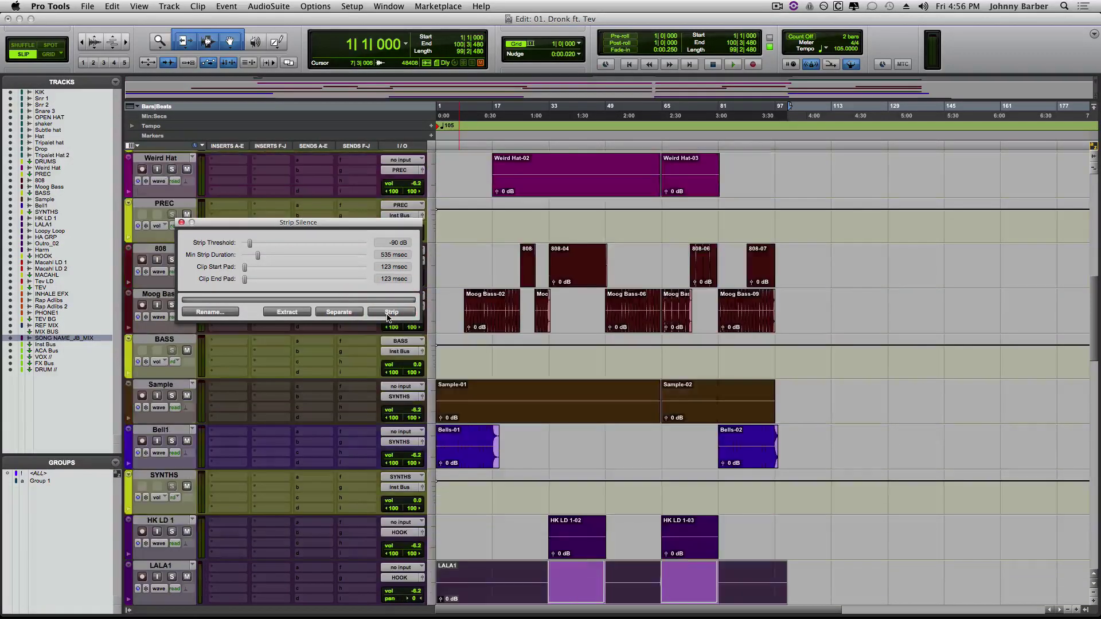
Strip the silence from the LALA1, Loopy Loop, HA GRP, Outro_02 and Harm tracks.
left_click(387, 317)
key("semicolon")
left_click(387, 317)
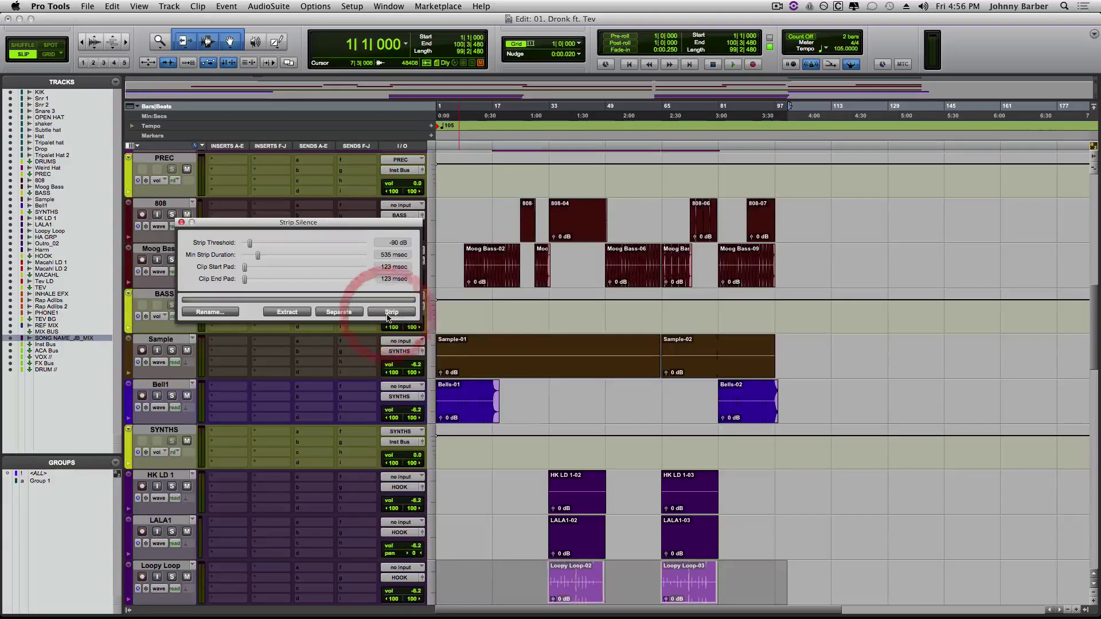
key("semicolon")
left_click(387, 317)
key("semicolon")
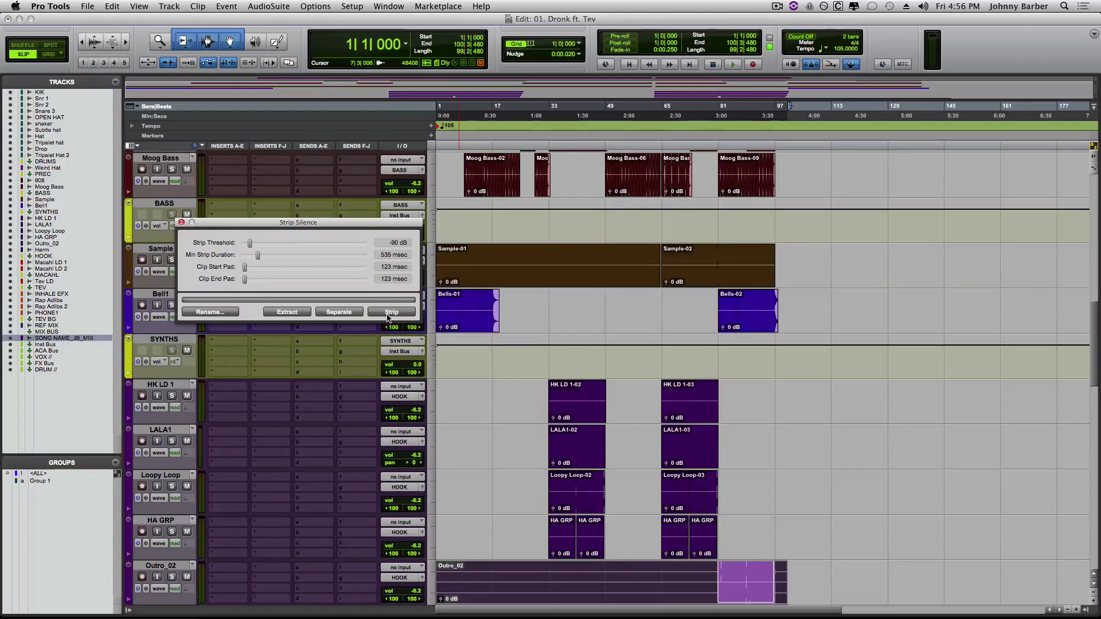
left_click(387, 317)
key("semicolon")
left_click(387, 317)
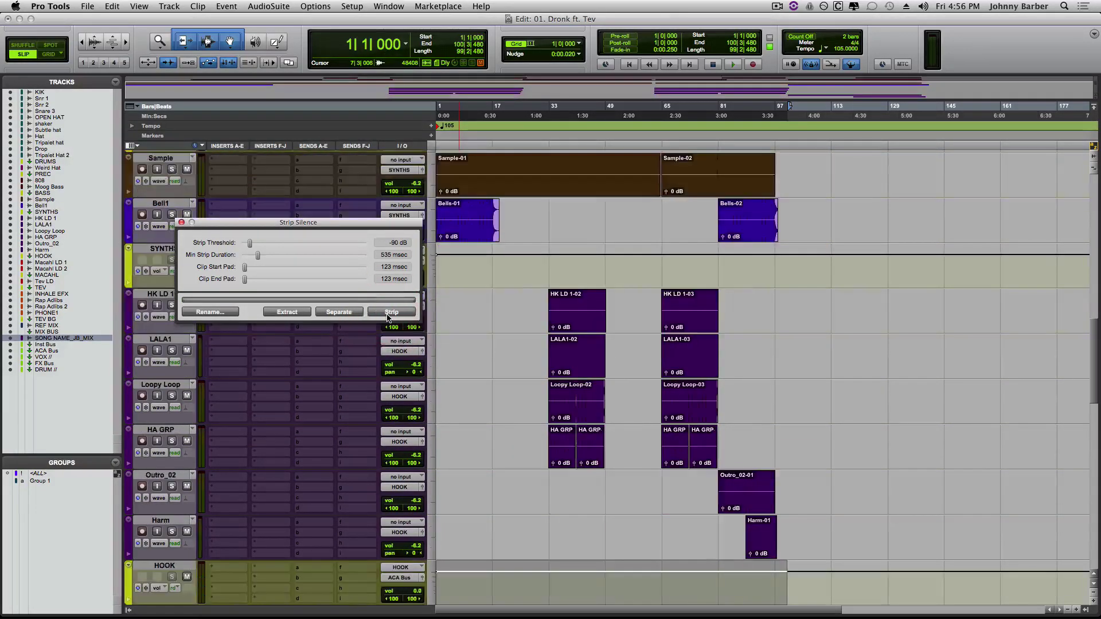
Strip the silence from the Macahl LD 1, Macahl LD 2 and Tev LD vocal tracks, passing over the bus tracks.
key("semicolon")
left_click(387, 317)
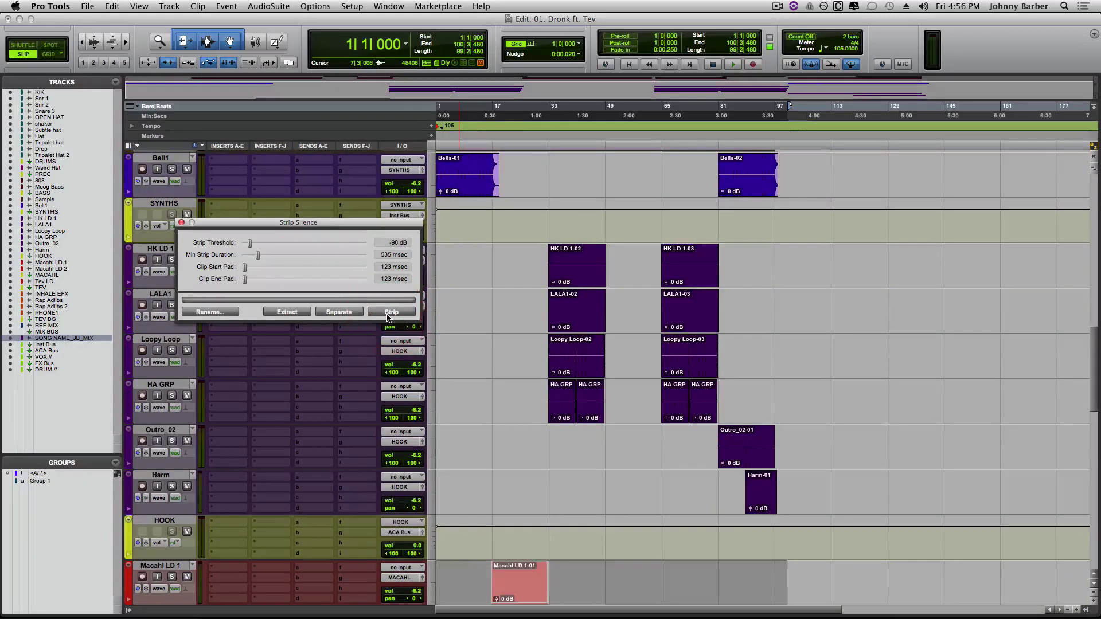
key("semicolon")
left_click(387, 317)
key("semicolon")
left_click(387, 318)
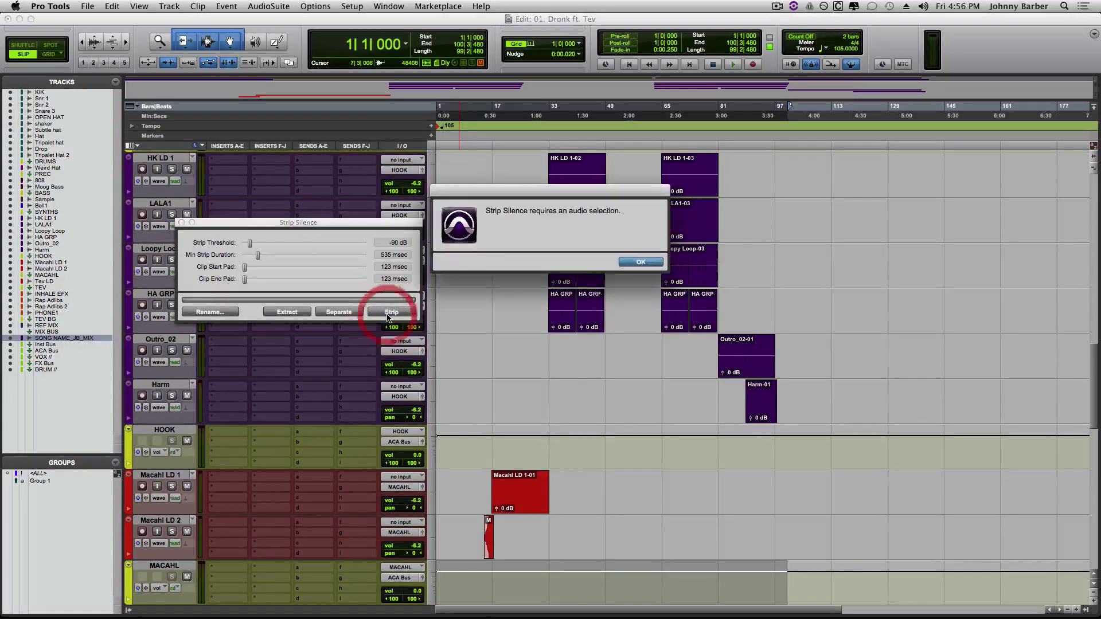
key("Return")
key("semicolon")
left_click(387, 317)
key("semicolon")
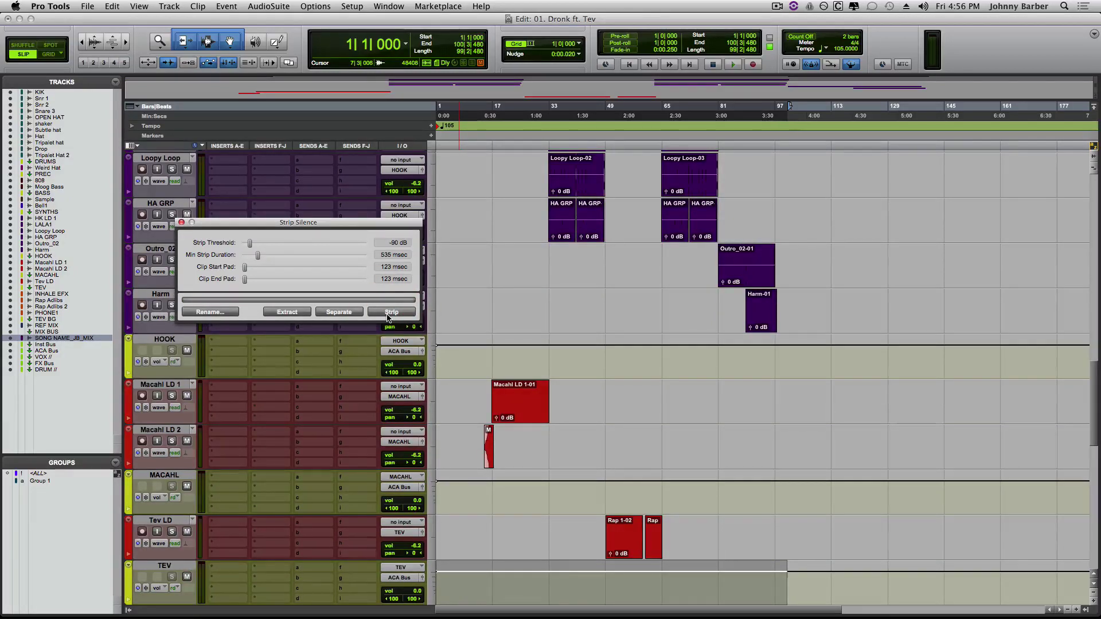
Strip the silence from the INHALE EFX, Rap Adlibs, Rap Adlibs 2 and PHONE1 tracks.
key("semicolon")
left_click(387, 318)
key("semicolon")
left_click(387, 317)
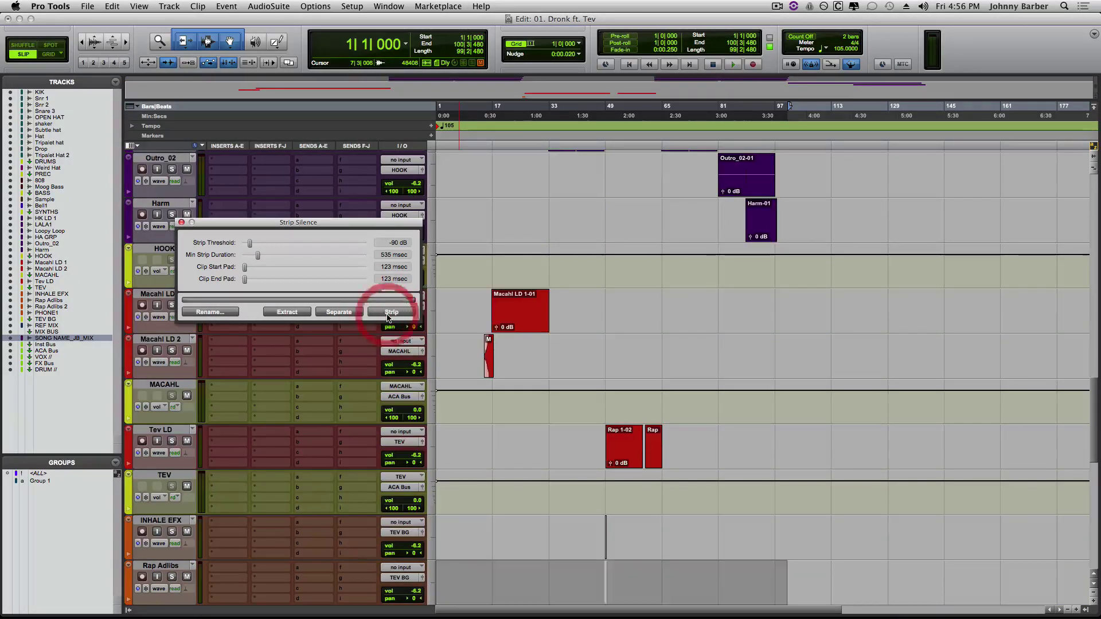
key("semicolon")
left_click(387, 317)
key("semicolon")
left_click(387, 317)
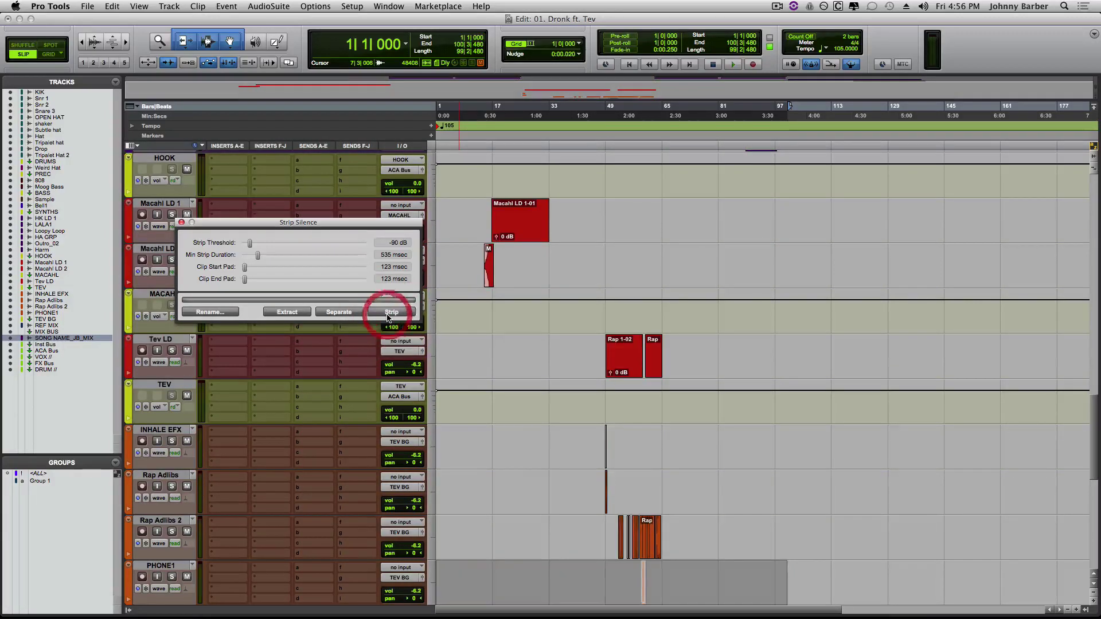
key("semicolon")
left_click(387, 317)
key("Return")
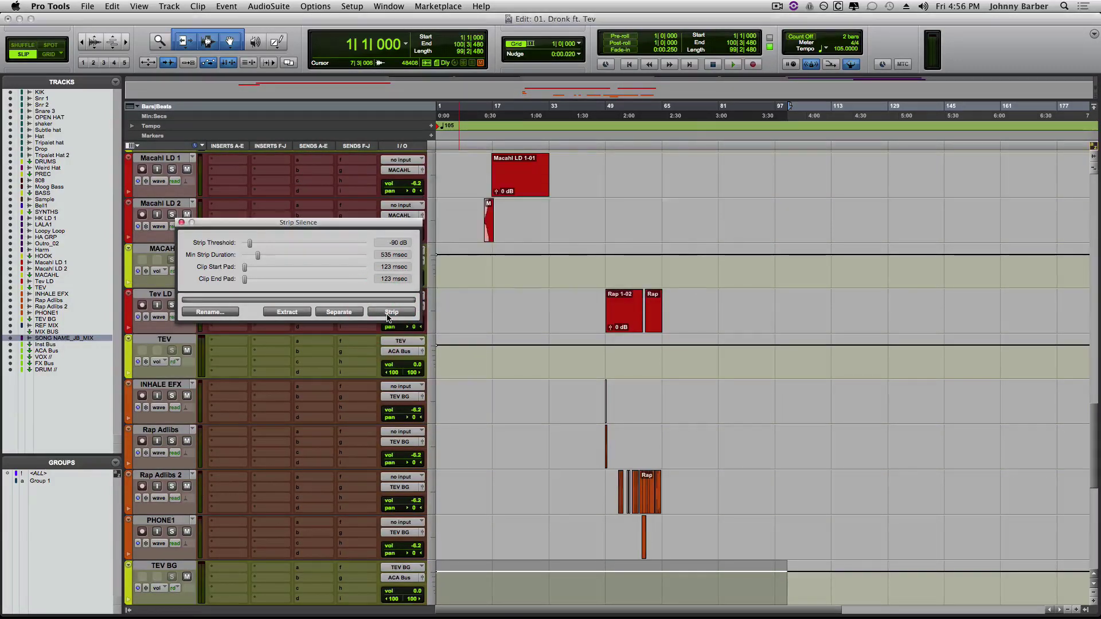
Run Strip Silence on the REF MIX track and close the Strip Silence window.
key("semicolon")
left_click(387, 317)
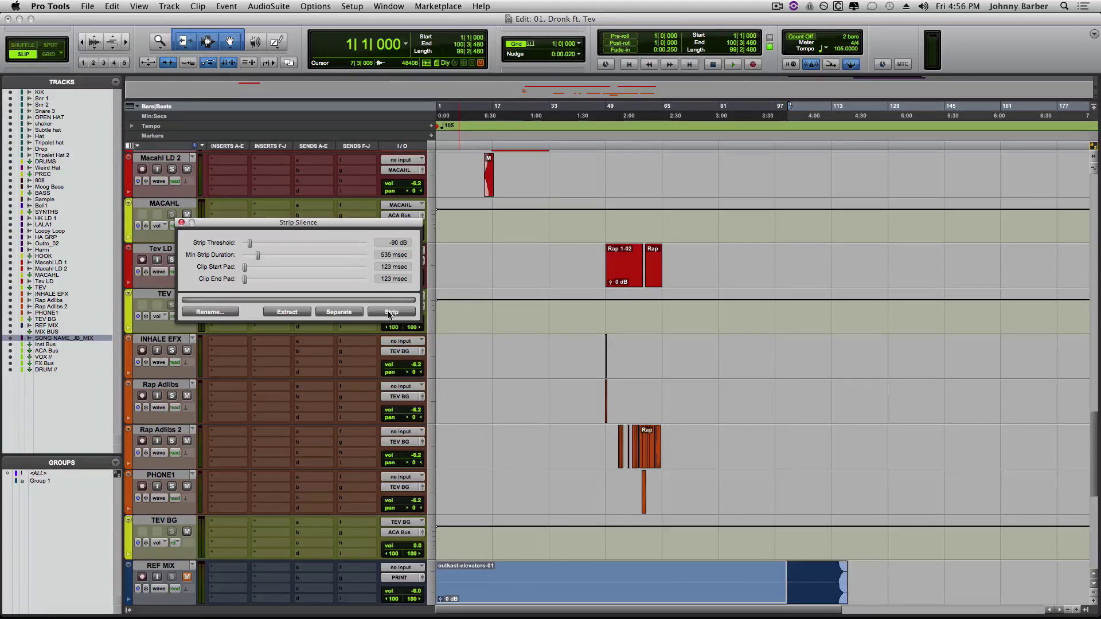
scroll(532, 252, "down", 10)
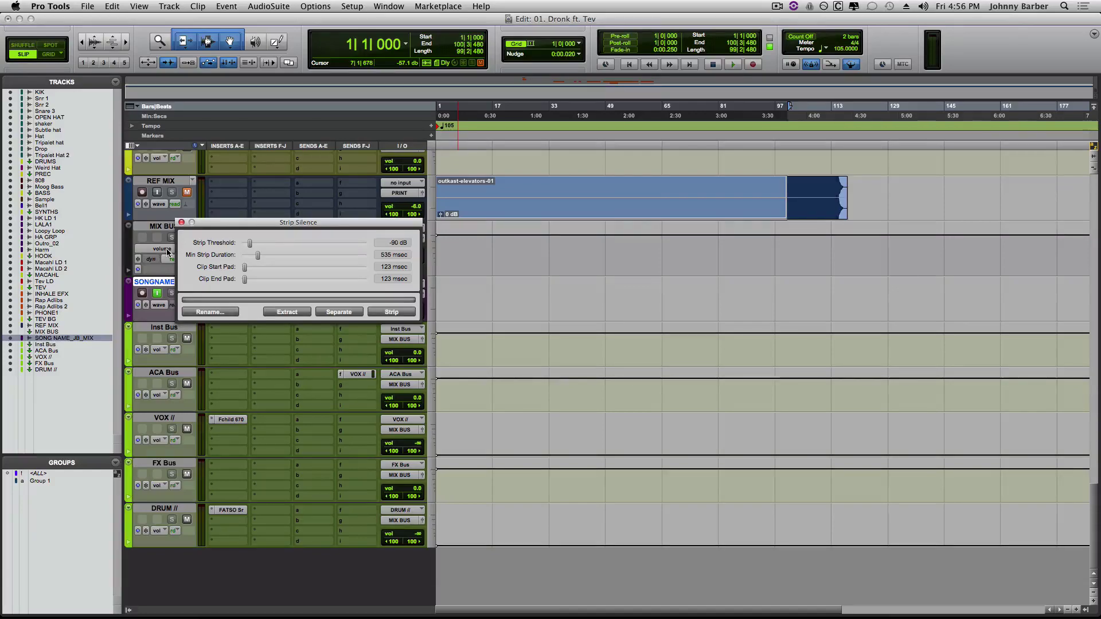
left_click(182, 222)
Return to the beginning of the session and add a marker named Start at bar 1.
scroll(538, 349, "up", 15)
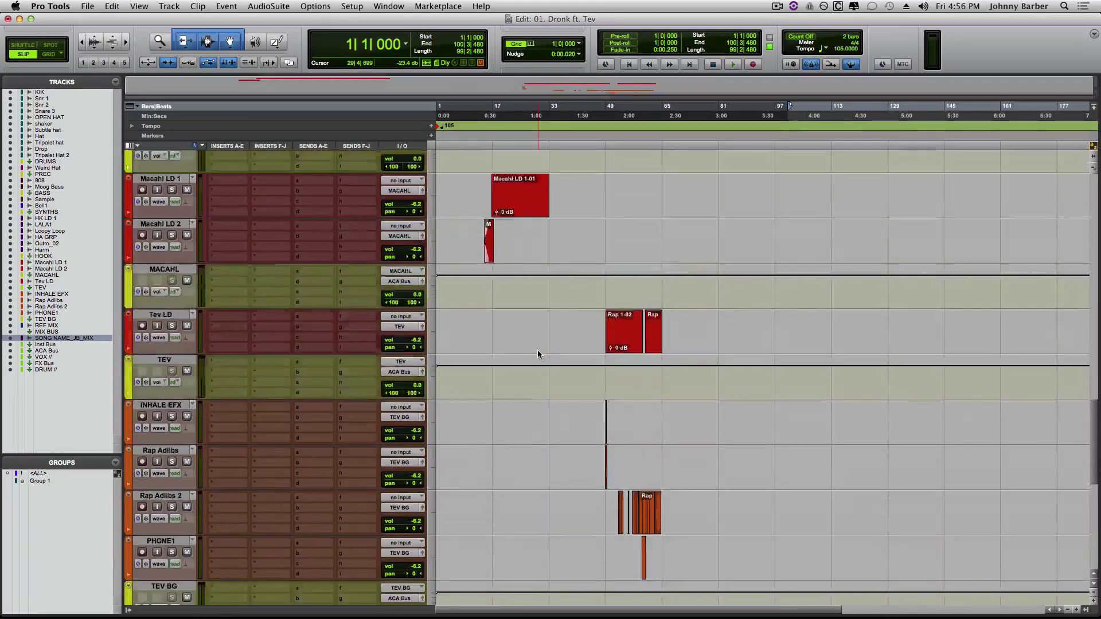
scroll(537, 354, "up", 20)
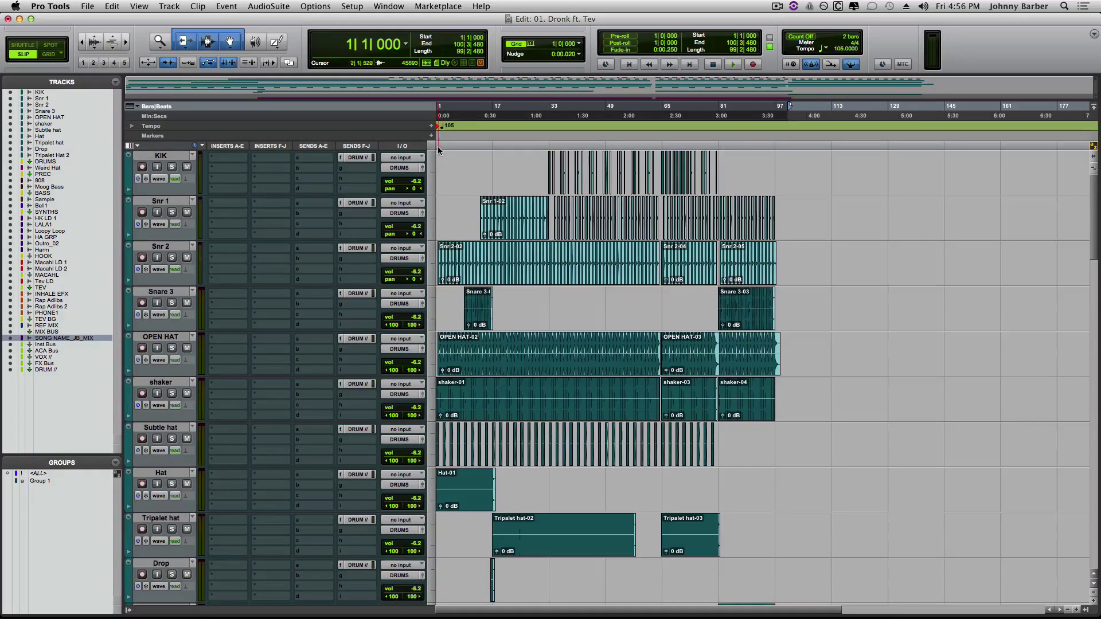
left_click(439, 151)
key("Return")
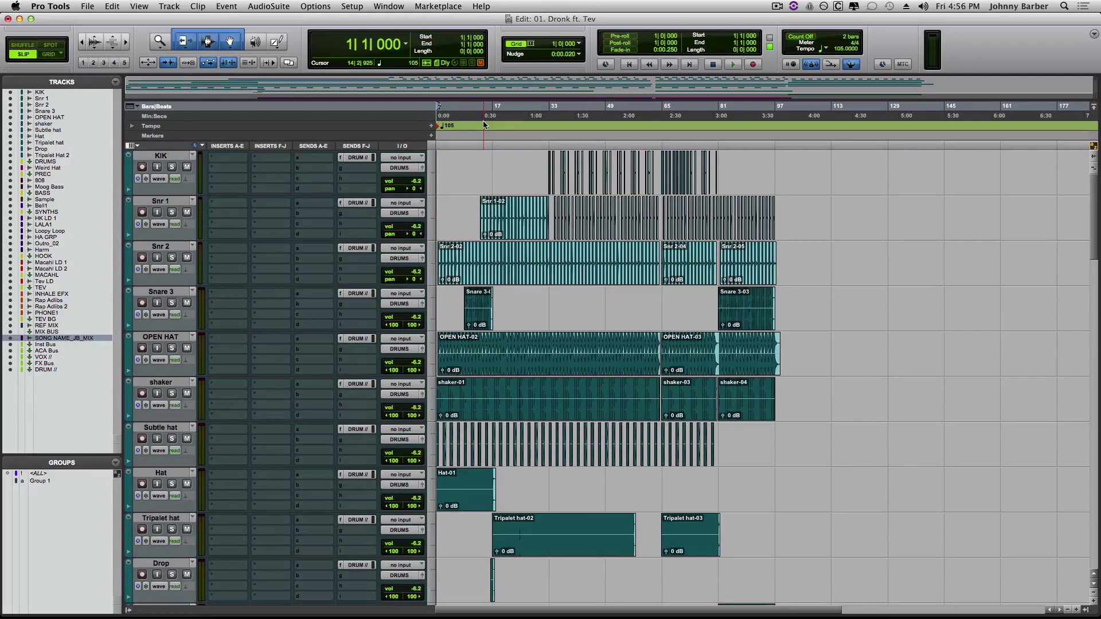
key("super+space")
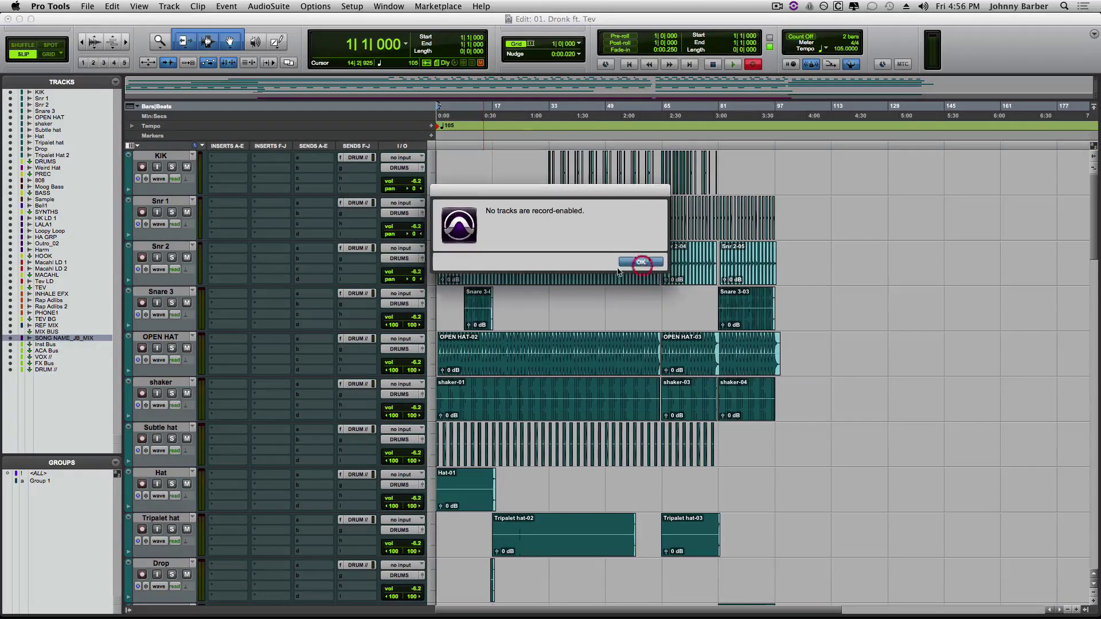
left_click(640, 262)
key("KP_Enter")
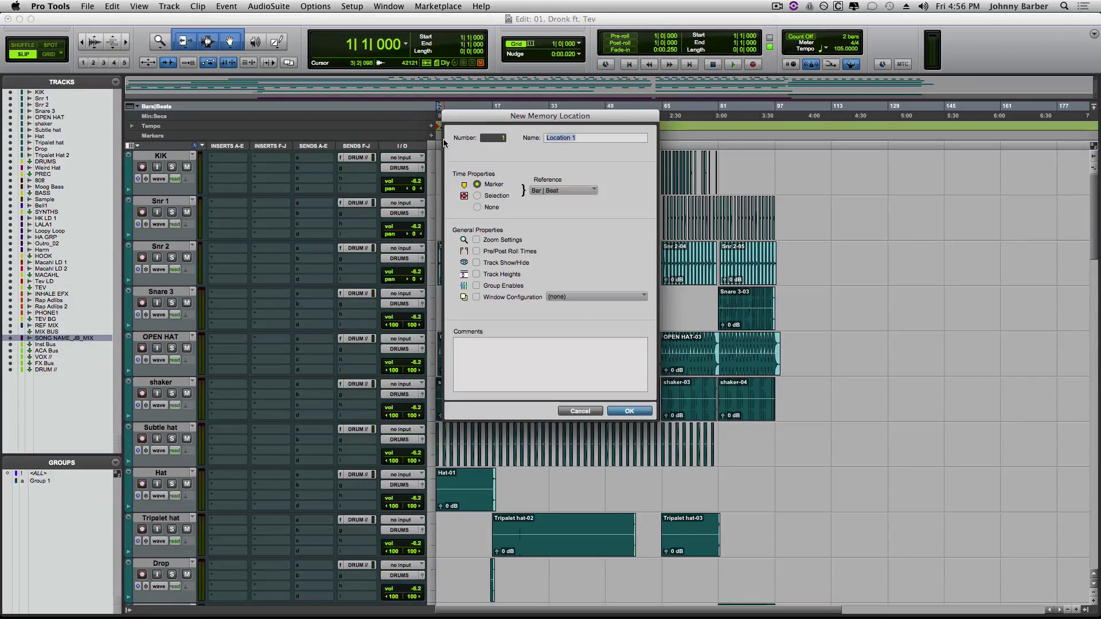
type("Start")
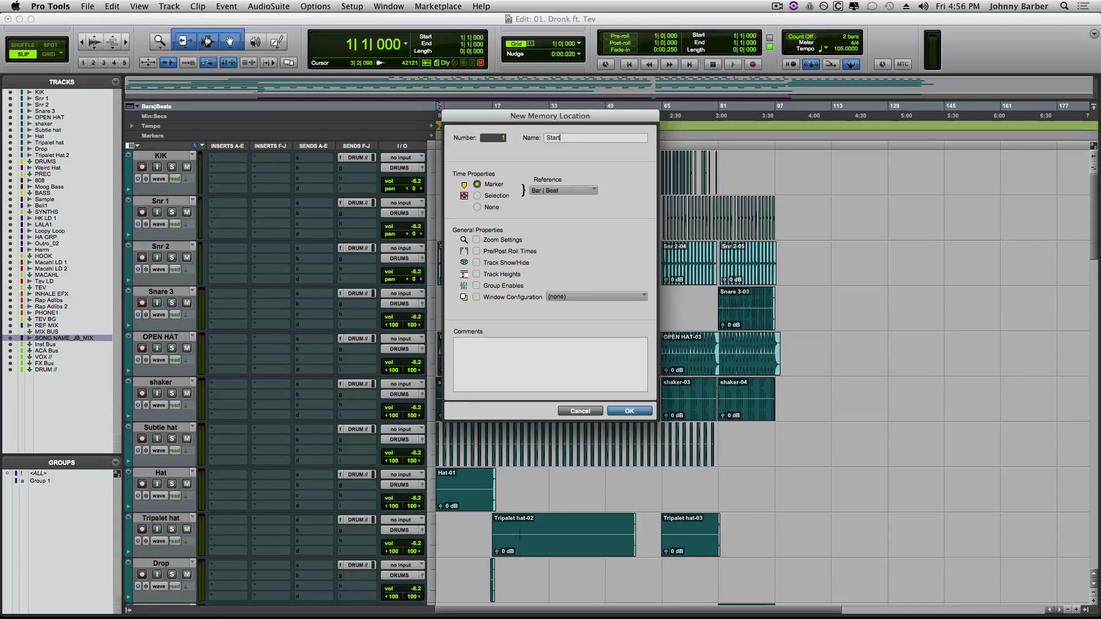
key("Return")
Add a marker named v1 at 14|3|901, where the Macahl LD 2 clip begins.
scroll(542, 235, "down", 1)
key("t")
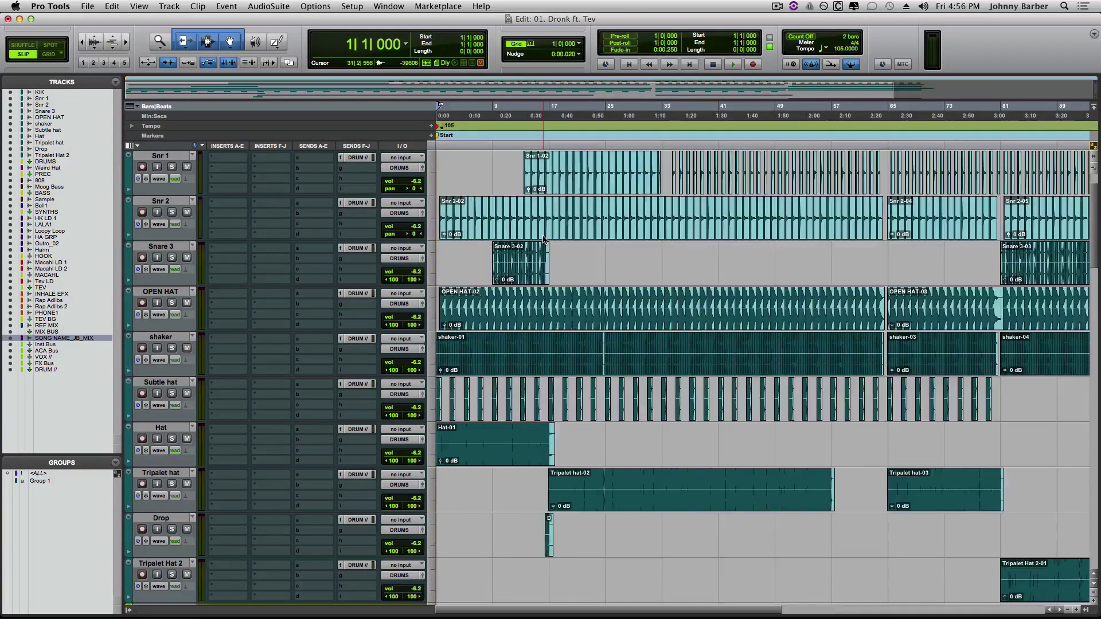
scroll(543, 239, "down", 16)
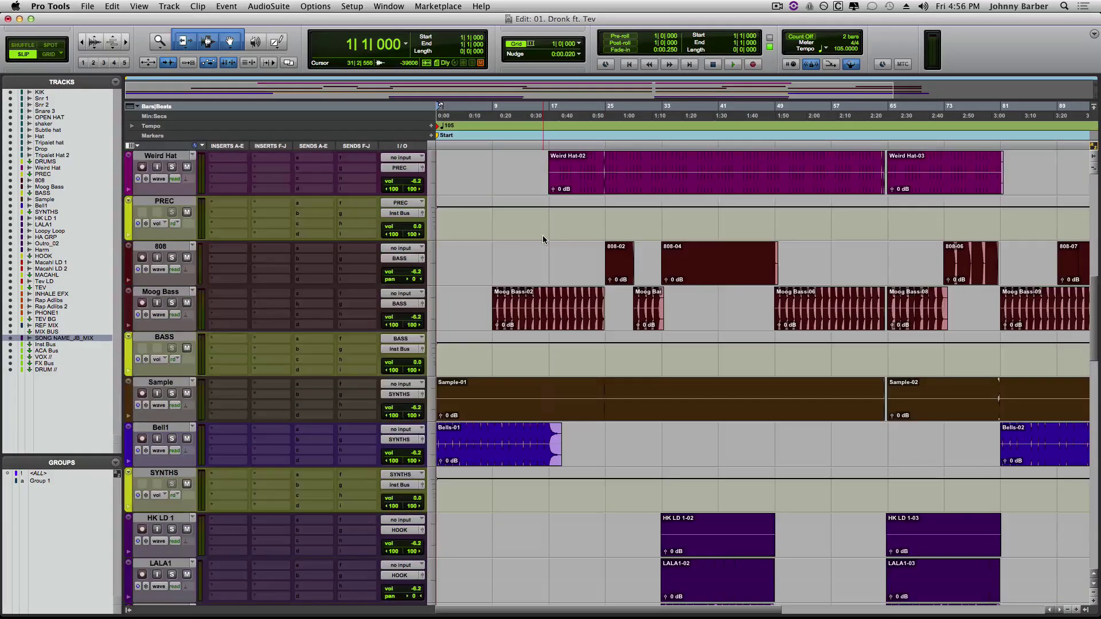
scroll(543, 239, "down", 4)
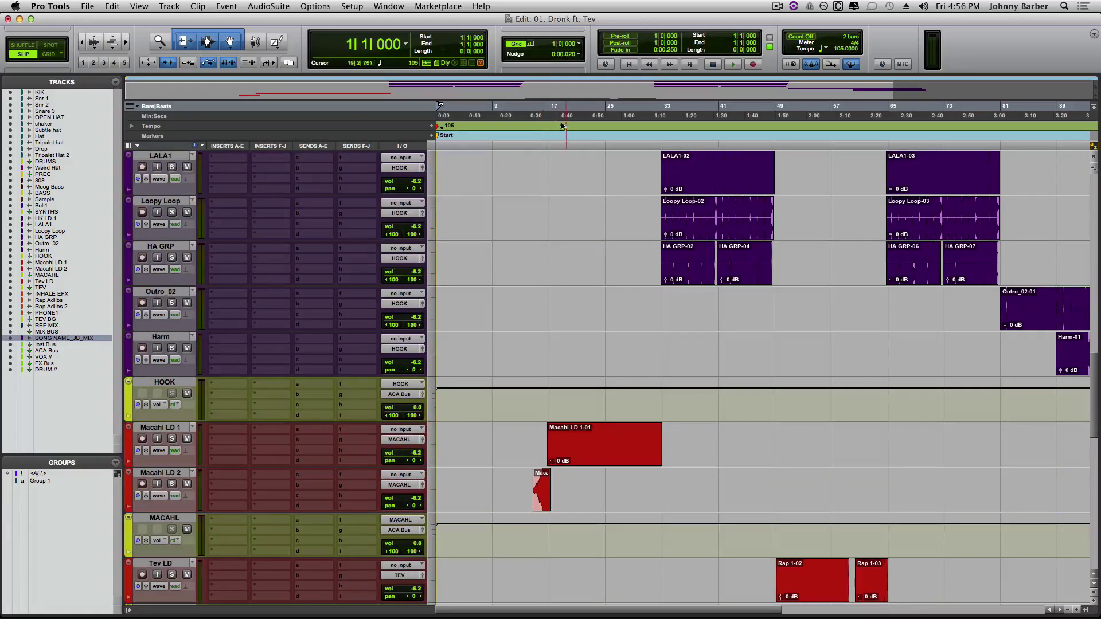
left_click(533, 144)
key("KP_Enter")
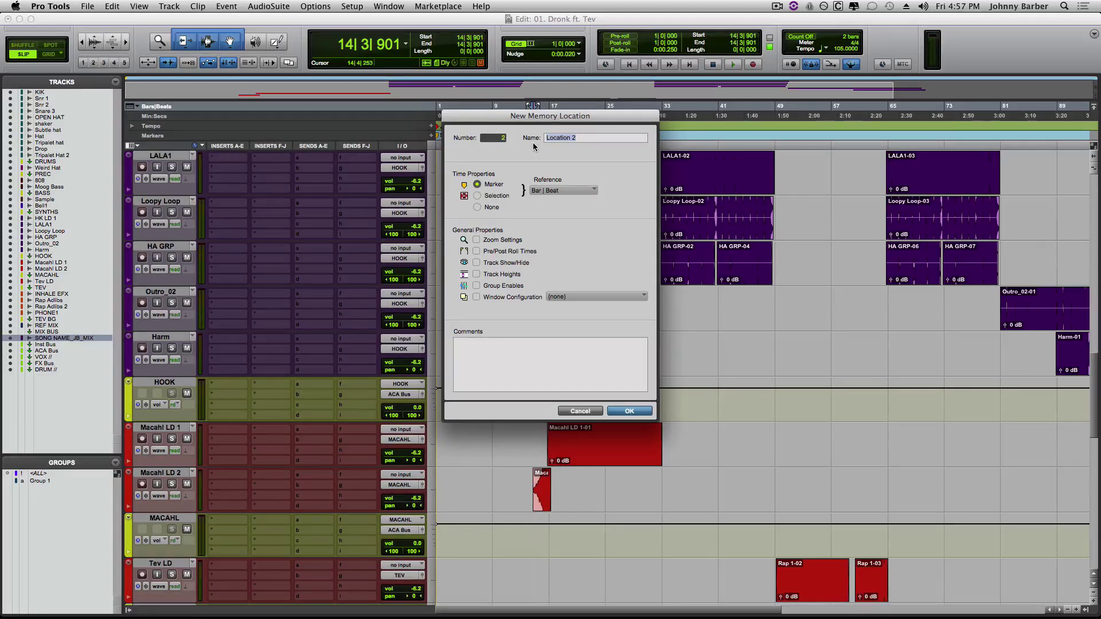
key("Return")
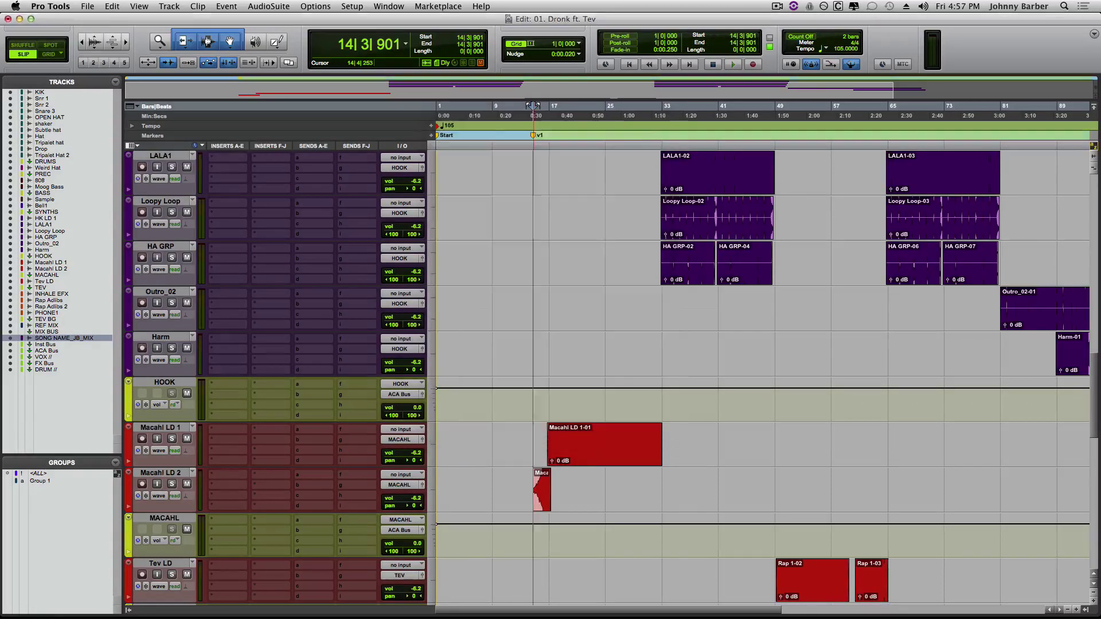
Add a marker named c1 at 32|4|102, where the HK LD 1-02 clip begins.
scroll(661, 147, "up", 3)
left_click(660, 148)
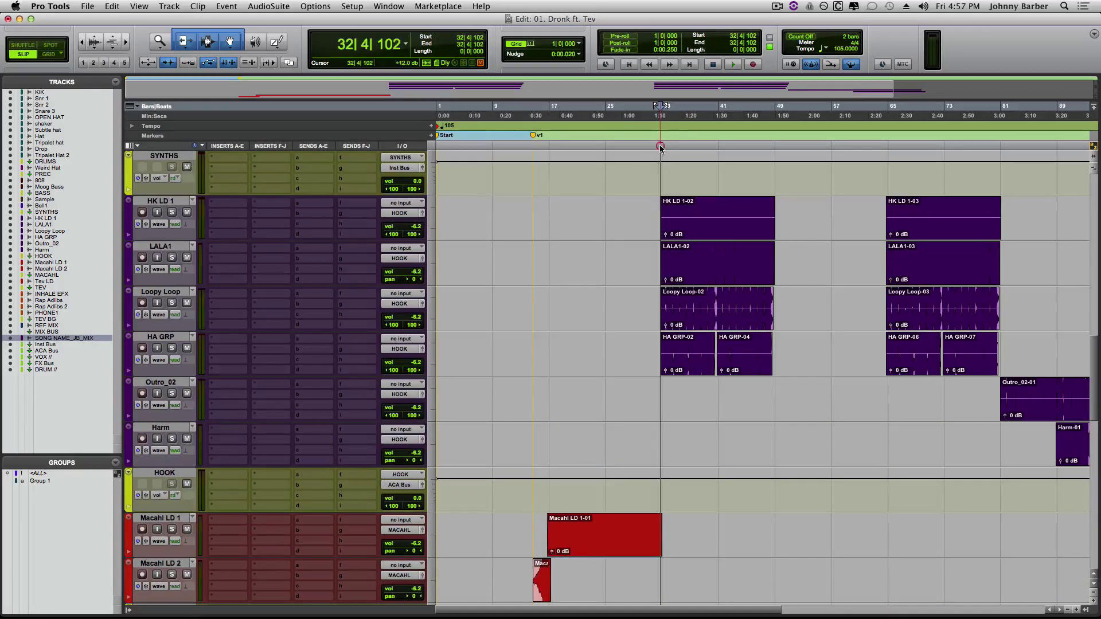
key("KP_Enter")
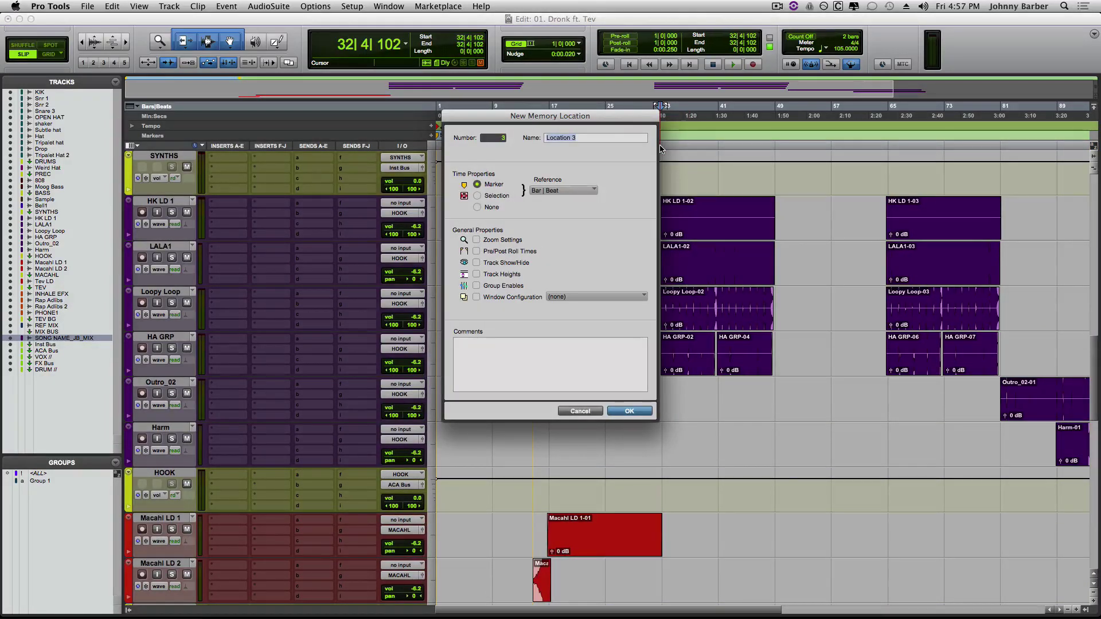
type("c1")
key("Return")
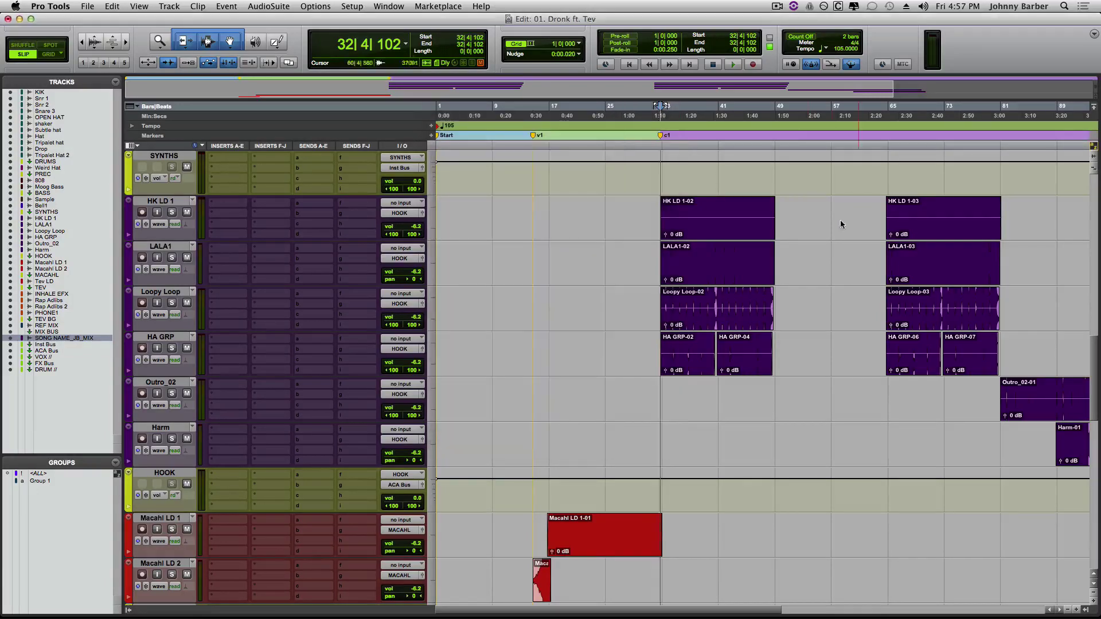
Add a marker named v2 at 48|4|765, where the Rap 1-02 clip on Tev LD begins.
left_click(773, 148)
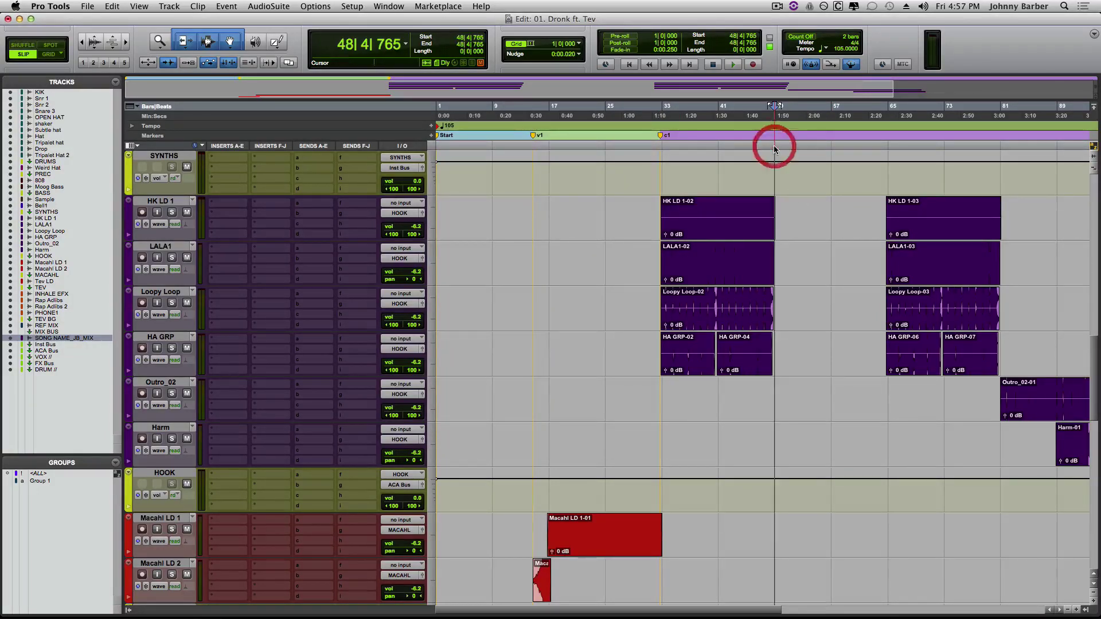
scroll(827, 253, "down", 5)
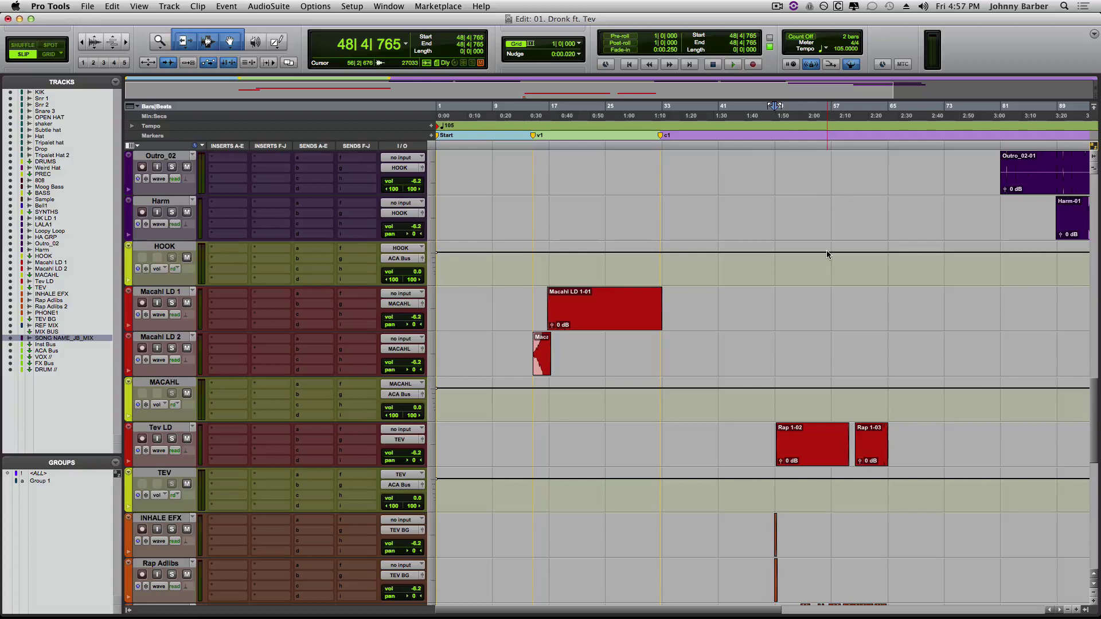
left_click(769, 138)
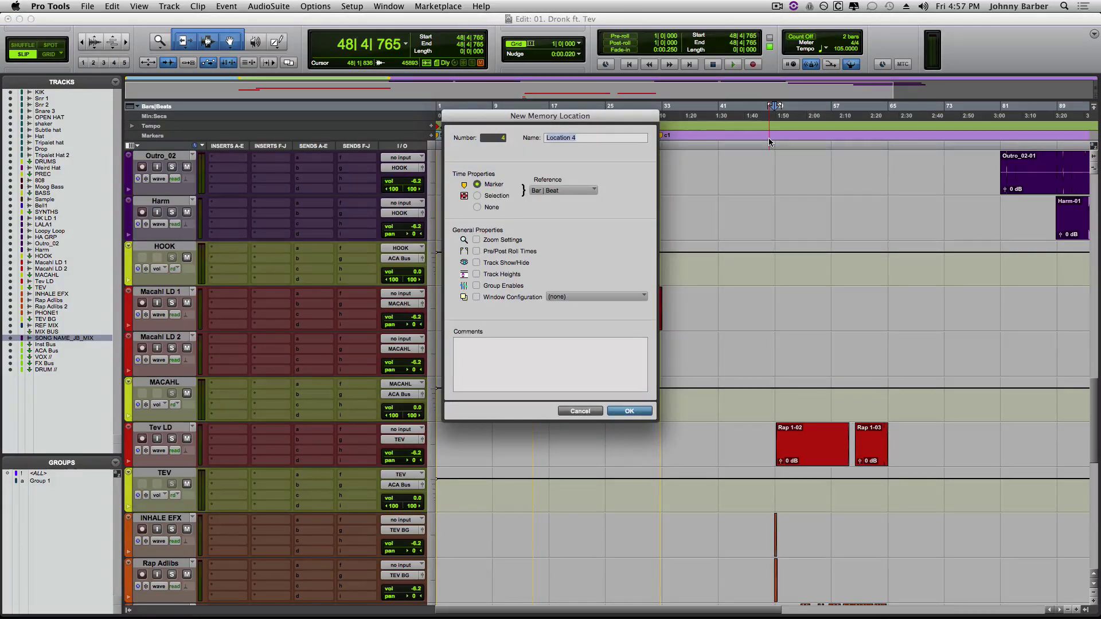
key("Escape")
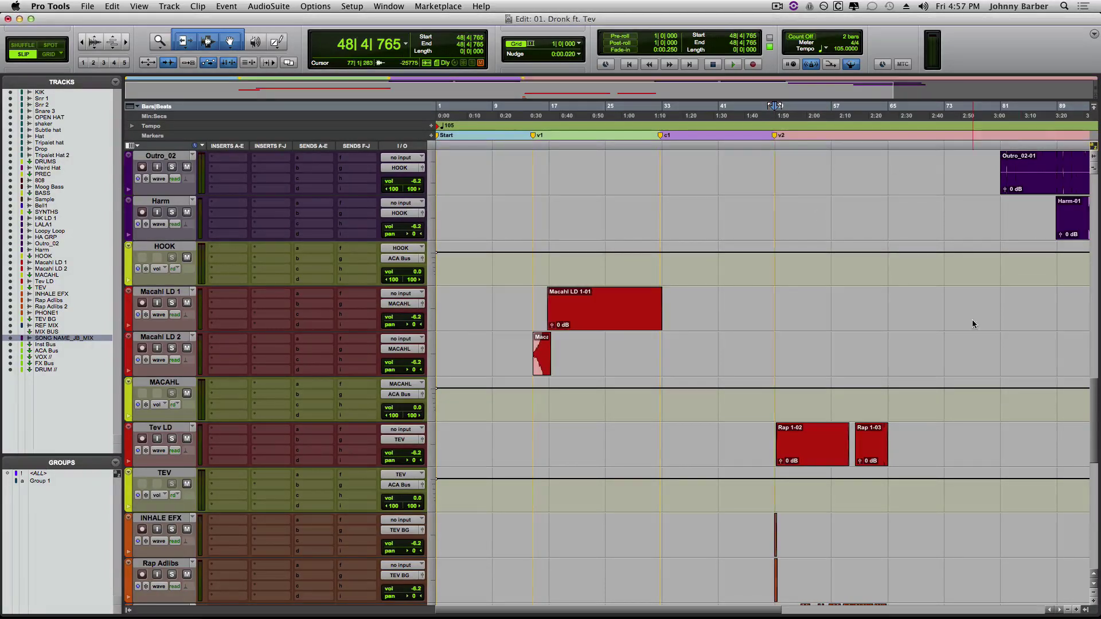
Add a marker named c2 at 64|4|492, where the HK LD 1-03 clip begins.
scroll(973, 321, "up", 6)
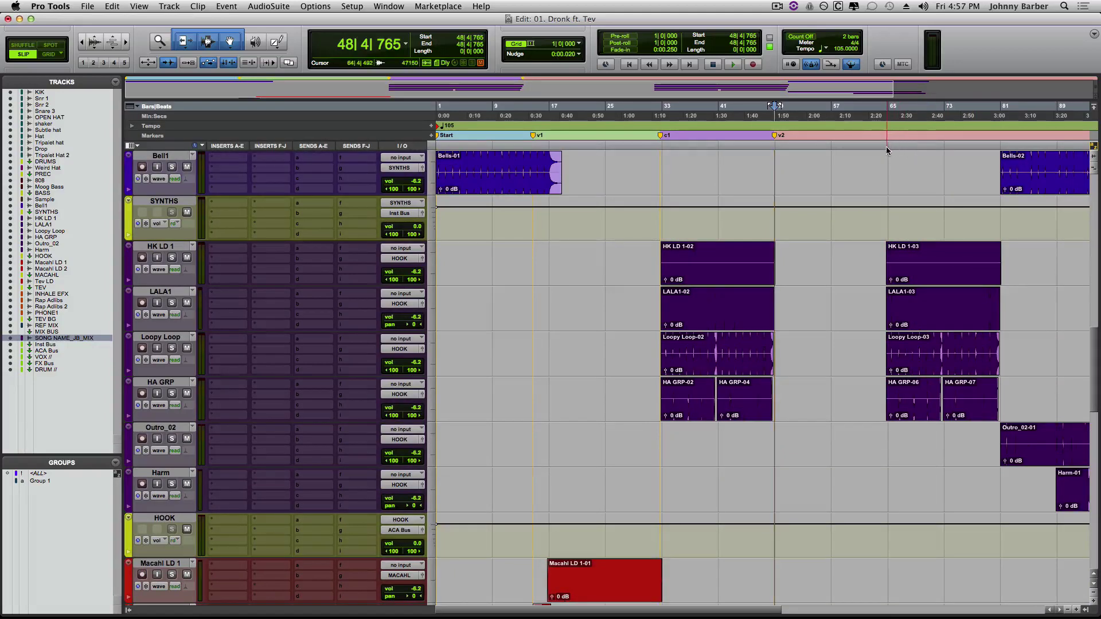
left_click(886, 148)
key("KP_Enter")
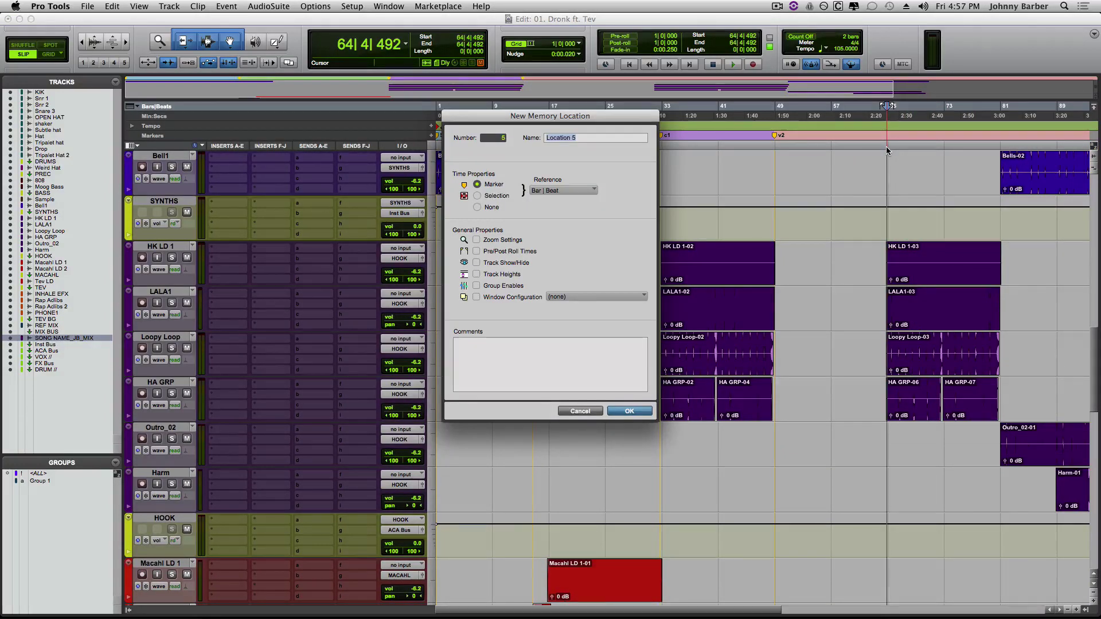
type("c2")
key("Return")
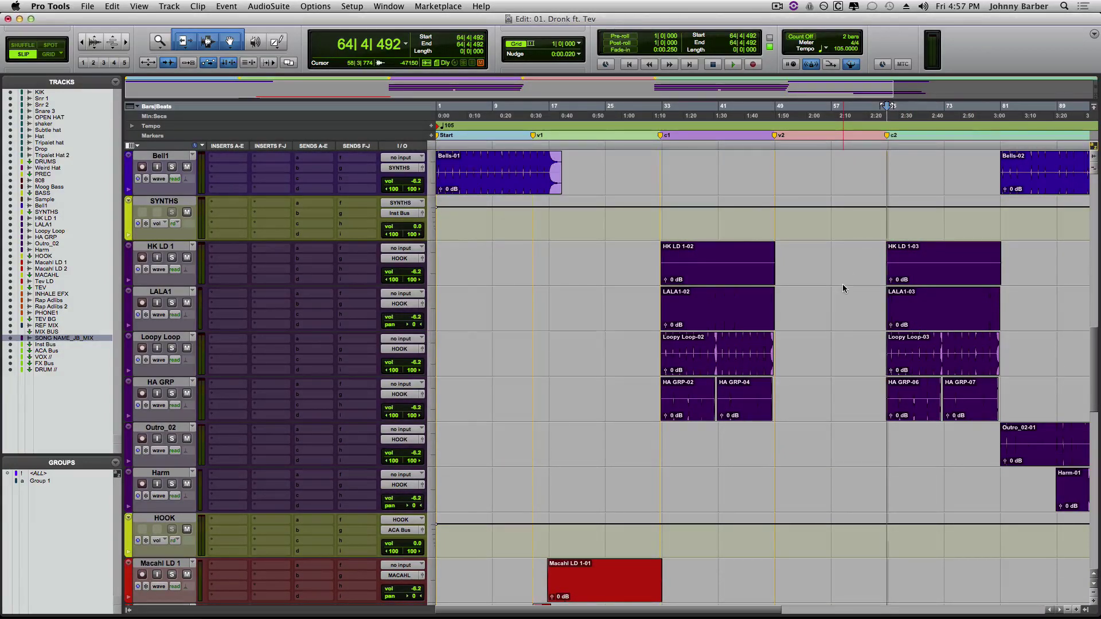
Add a marker named out at 80|4|531, where the Outro_02-01 clip begins.
scroll(842, 284, "right", 3)
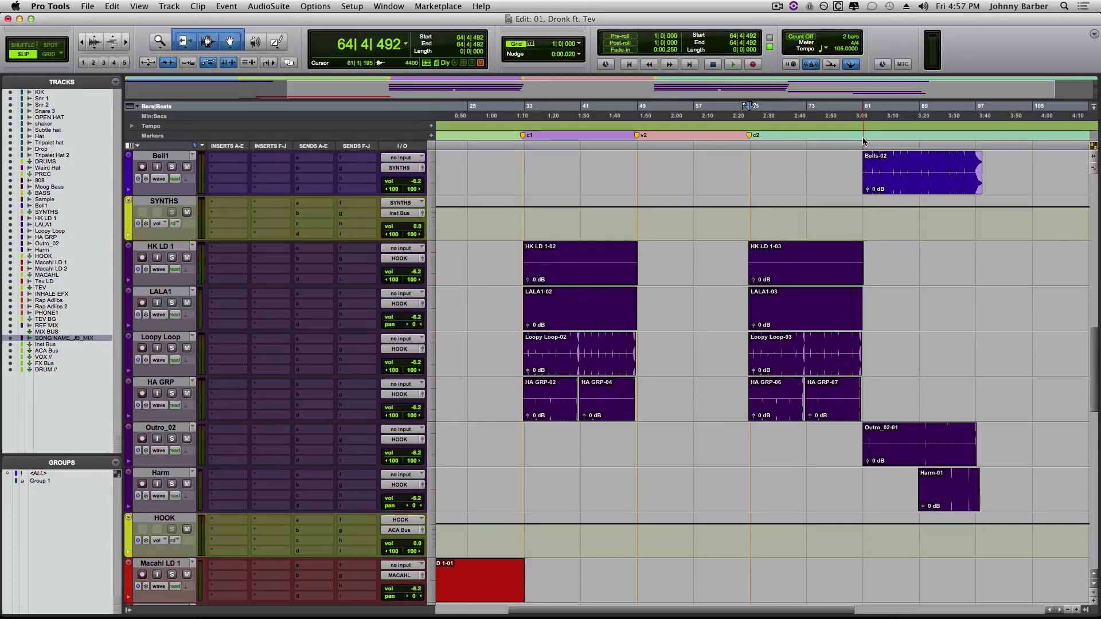
left_click(863, 141)
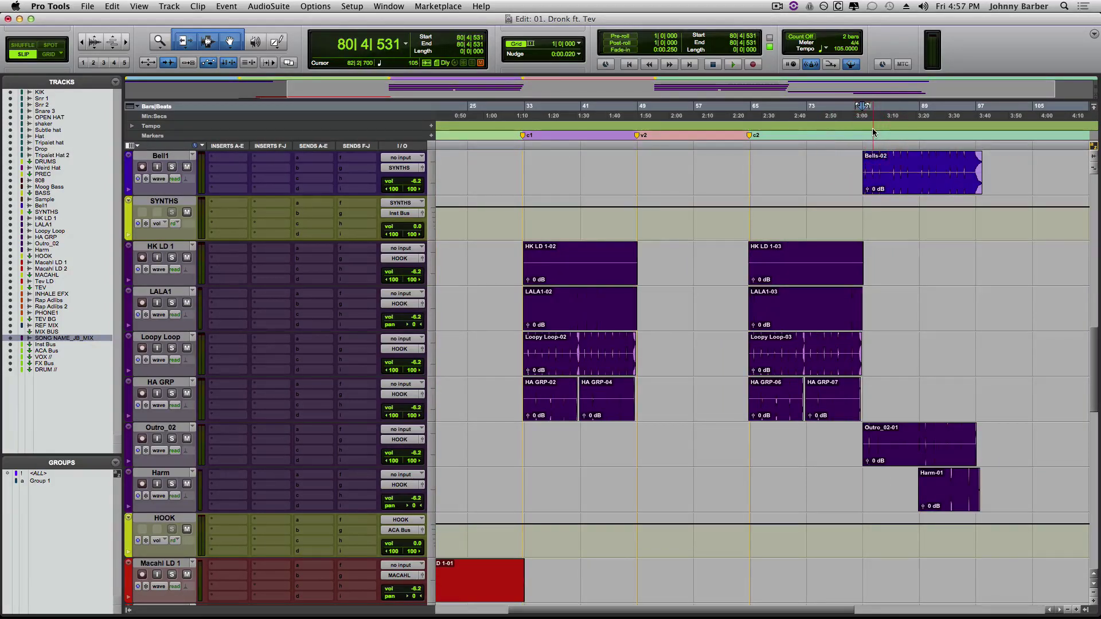
key("KP_Enter")
type("o")
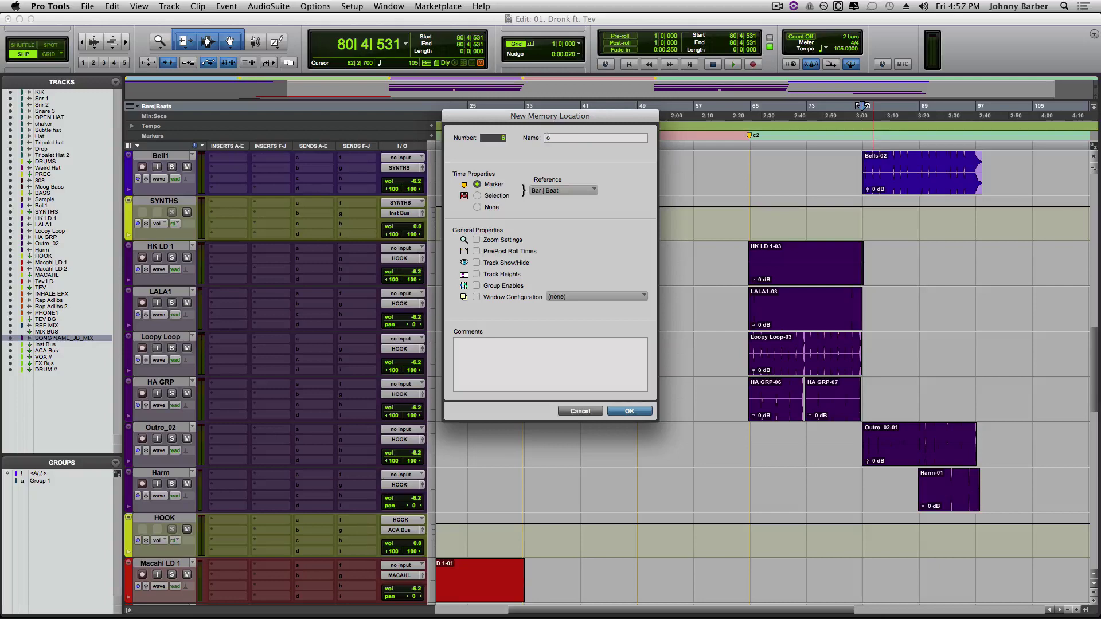
type("ut")
key("Return")
Add a marker named End at 97|3|811, just after the last clips of the song.
scroll(938, 284, "down", 12)
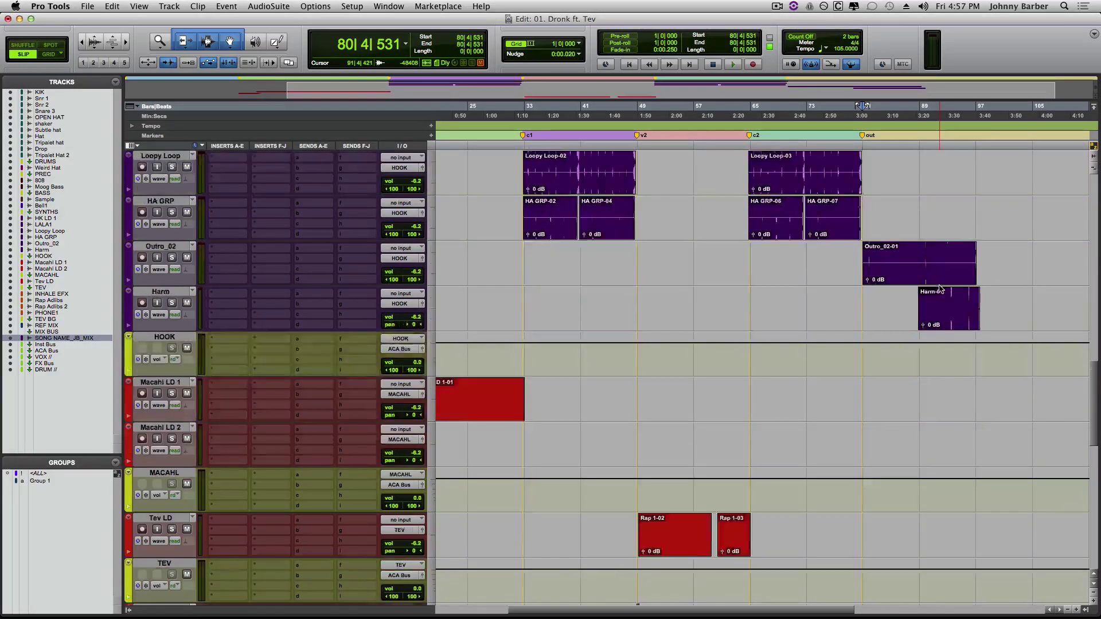
scroll(938, 285, "up", 20)
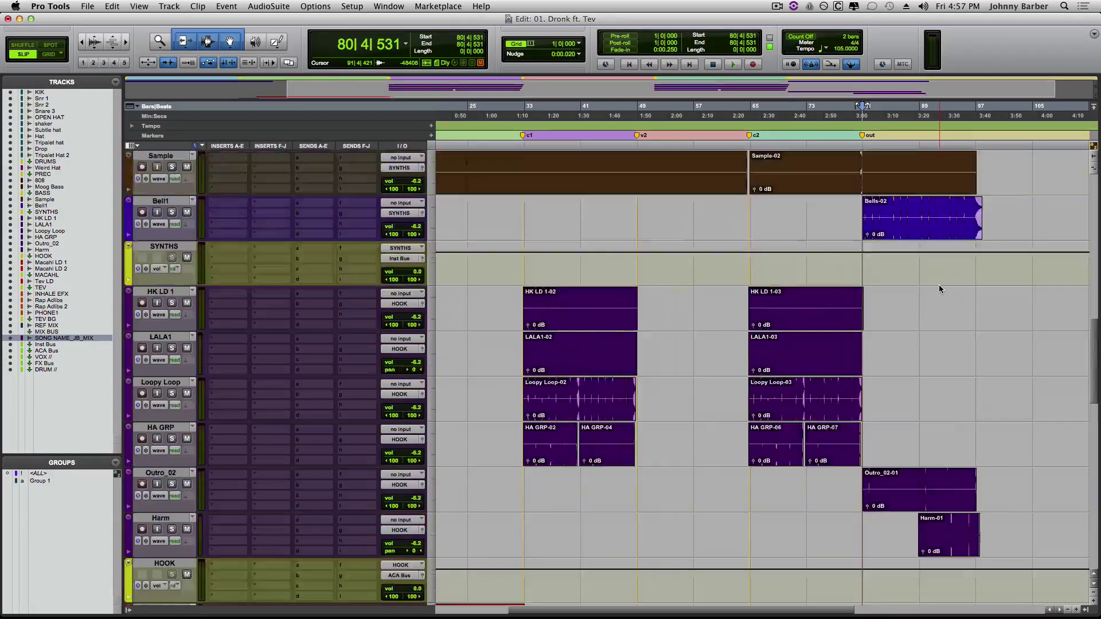
scroll(938, 285, "up", 2)
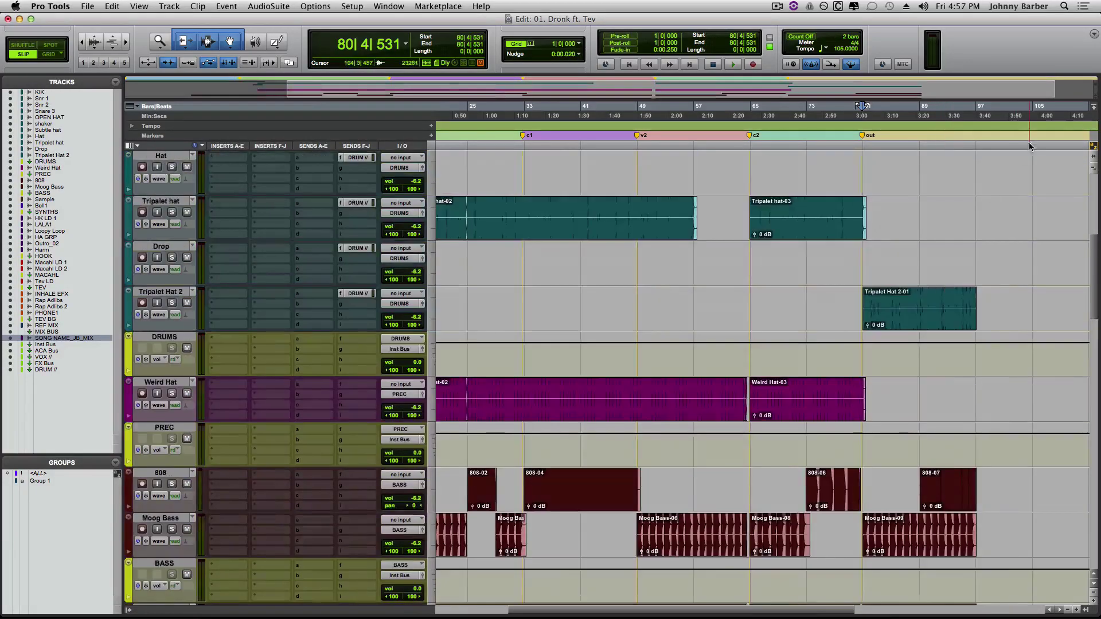
left_click(980, 145)
key("KP_Enter")
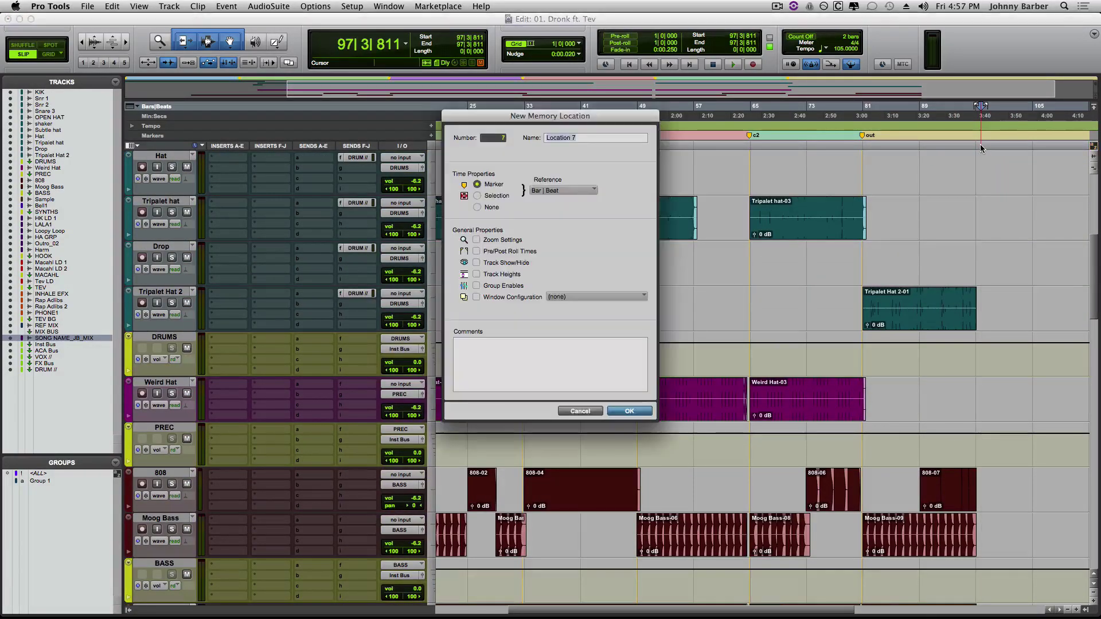
type("End")
key("Return")
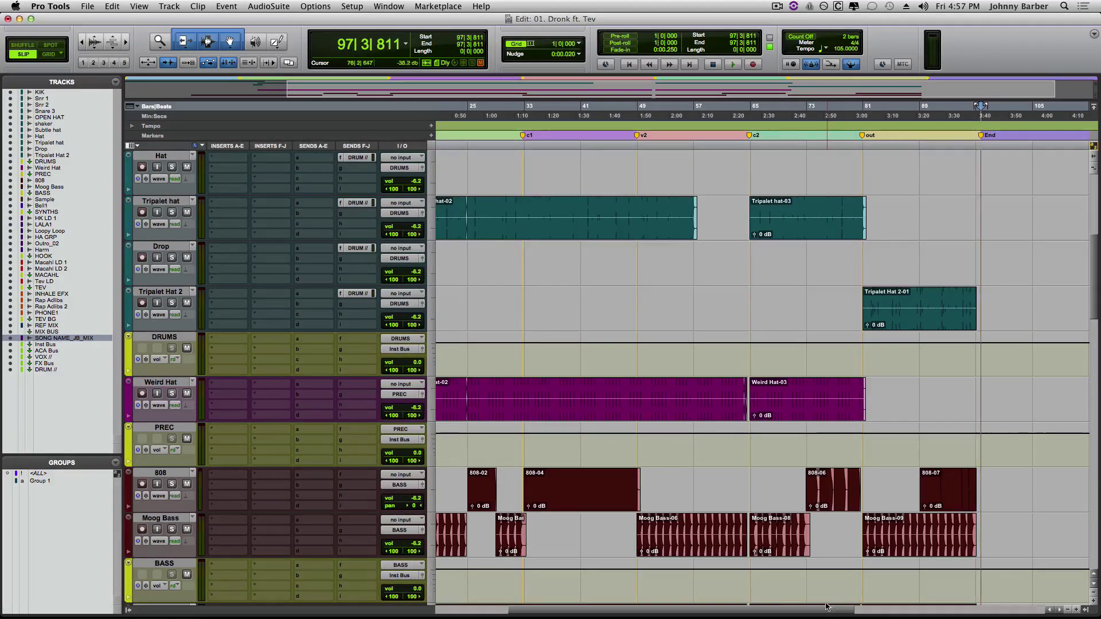
Show the whole song timeline and recall memory locations 2, 4 and 5 in turn to test the markers.
left_click_drag(768, 612, 551, 601)
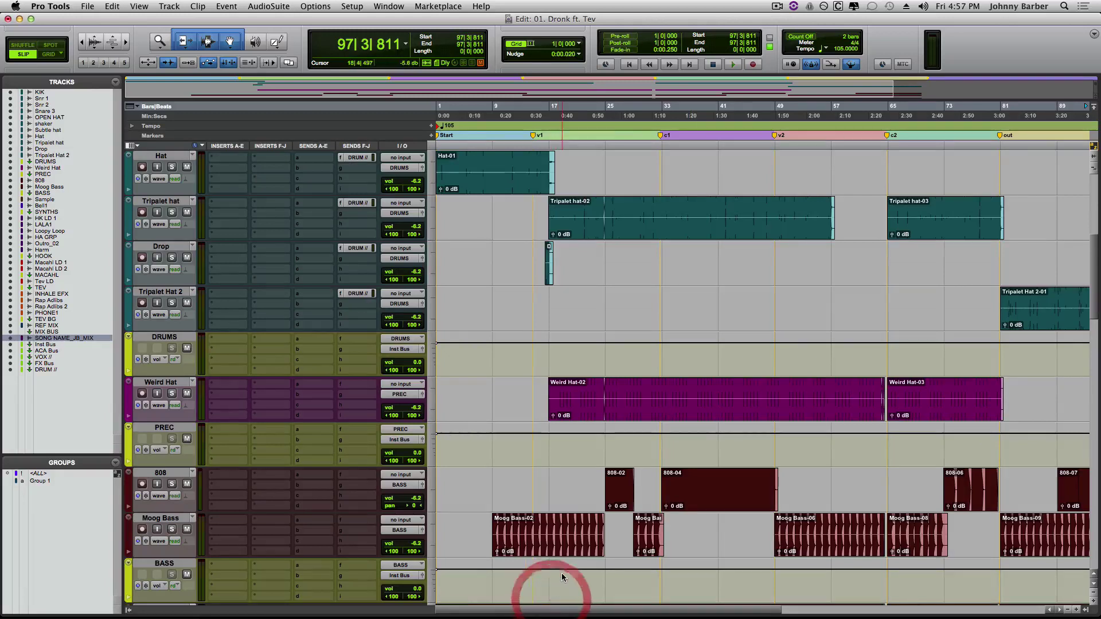
key("r")
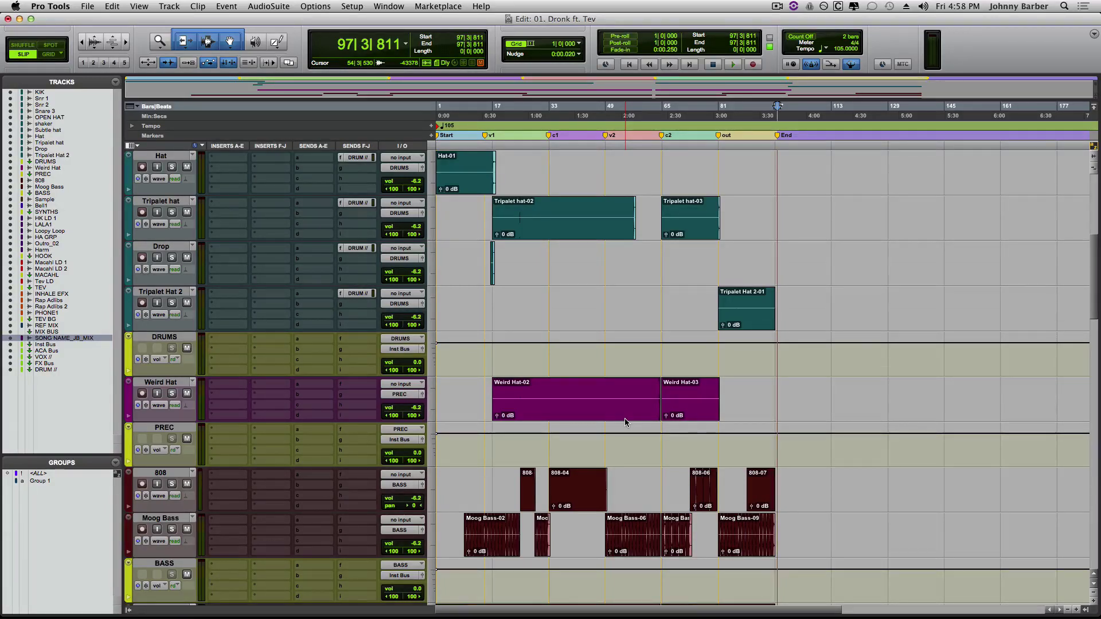
key("KP_Decimal")
key("KP_2")
key("KP_Decimal")
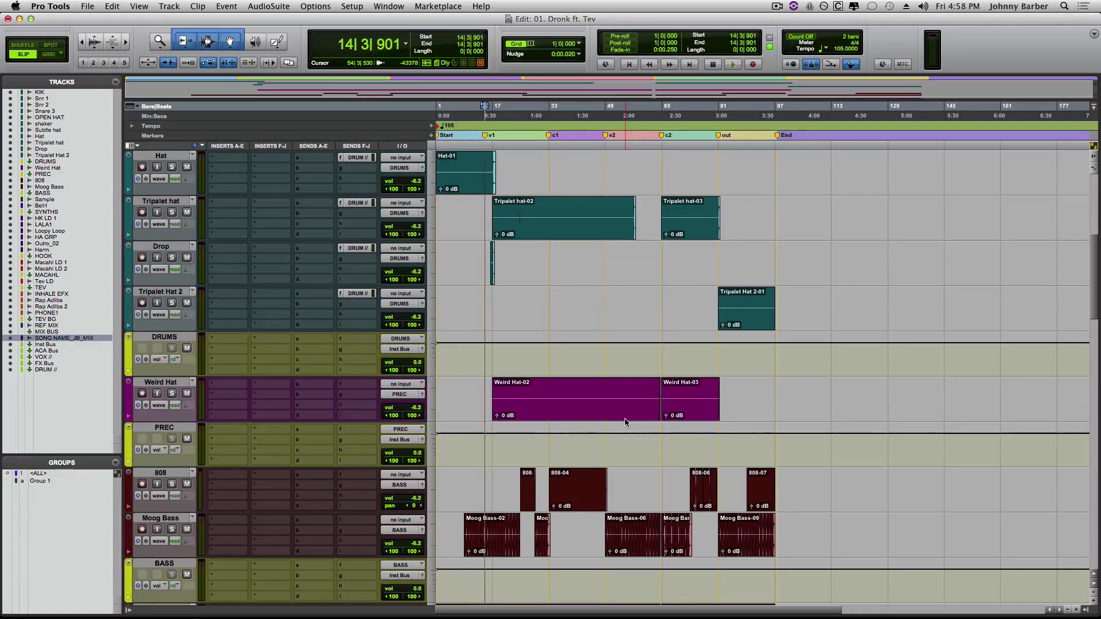
key("KP_Decimal")
key("KP_4")
key("KP_Decimal")
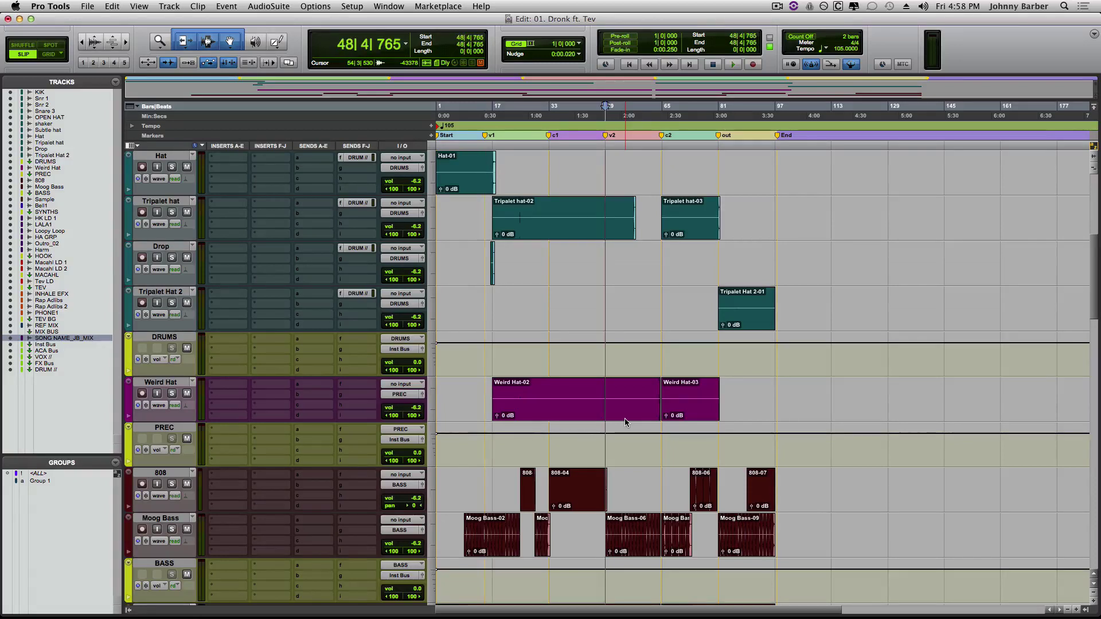
key("KP_Decimal")
key("KP_5")
key("KP_Decimal")
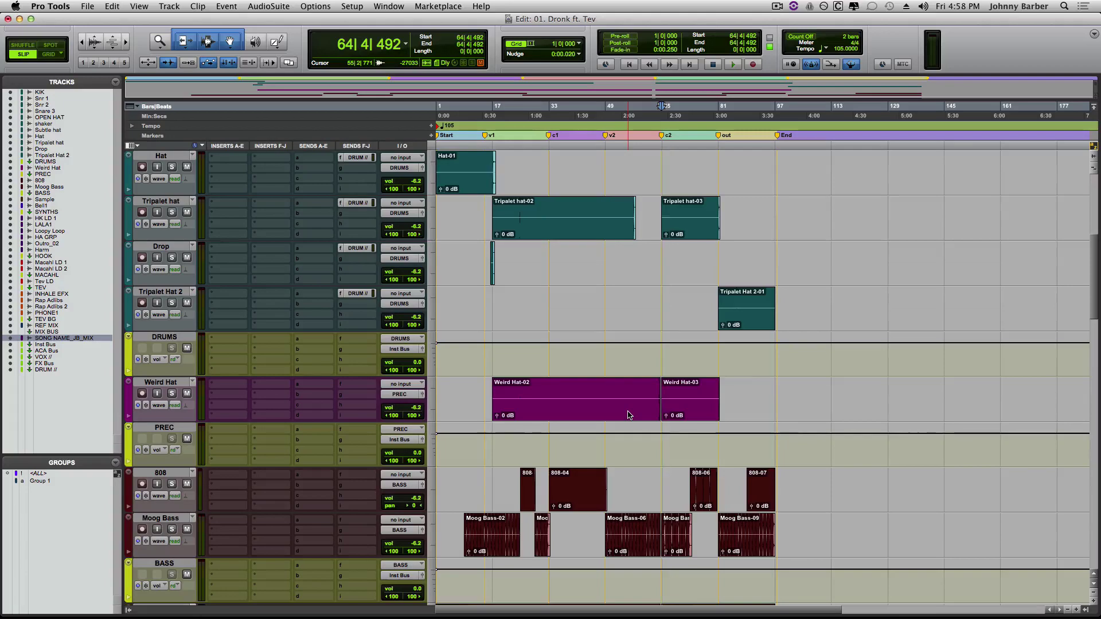
In the Mix window, enable Group 1, pull all its faders down to -∞, and disable the group again.
scroll(627, 415, "down", 10)
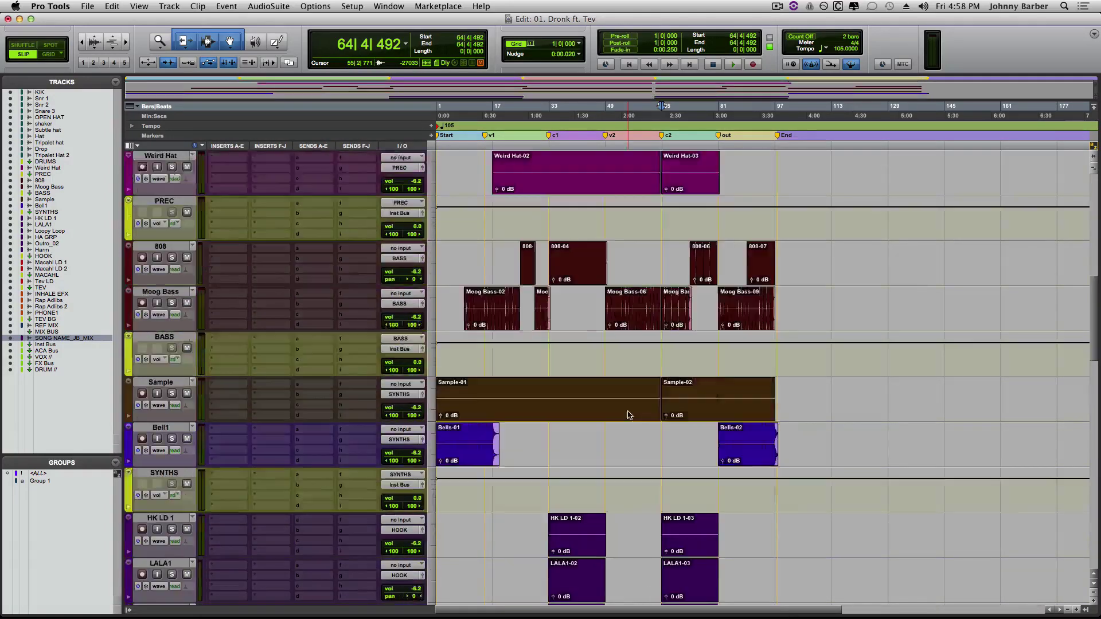
scroll(628, 415, "down", 2)
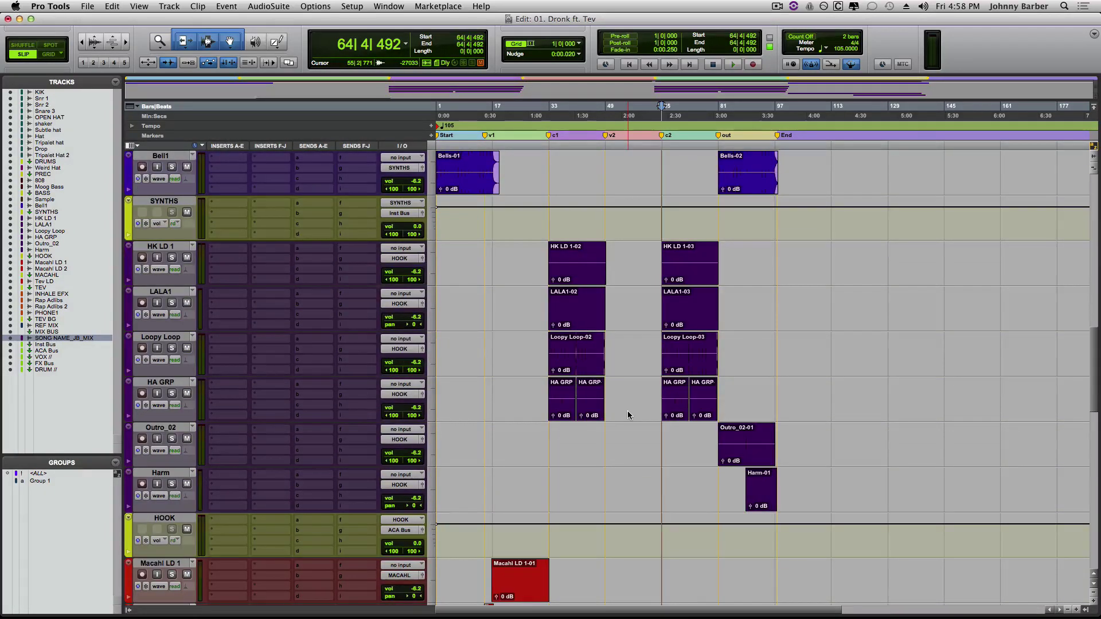
key("super+equal")
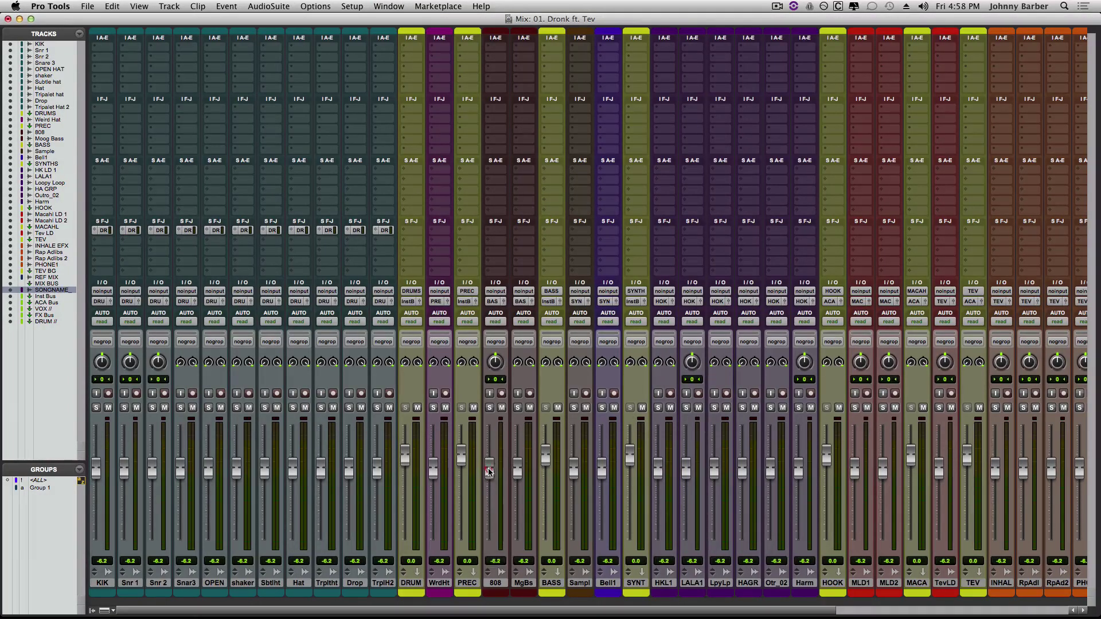
left_click(42, 489)
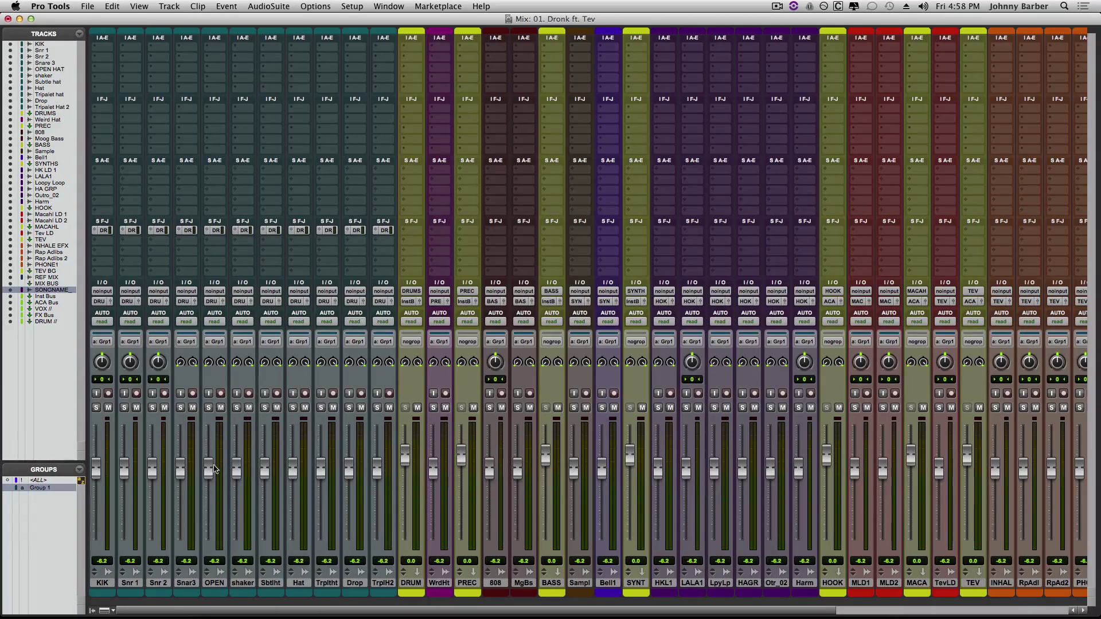
left_click_drag(221, 503, 216, 617)
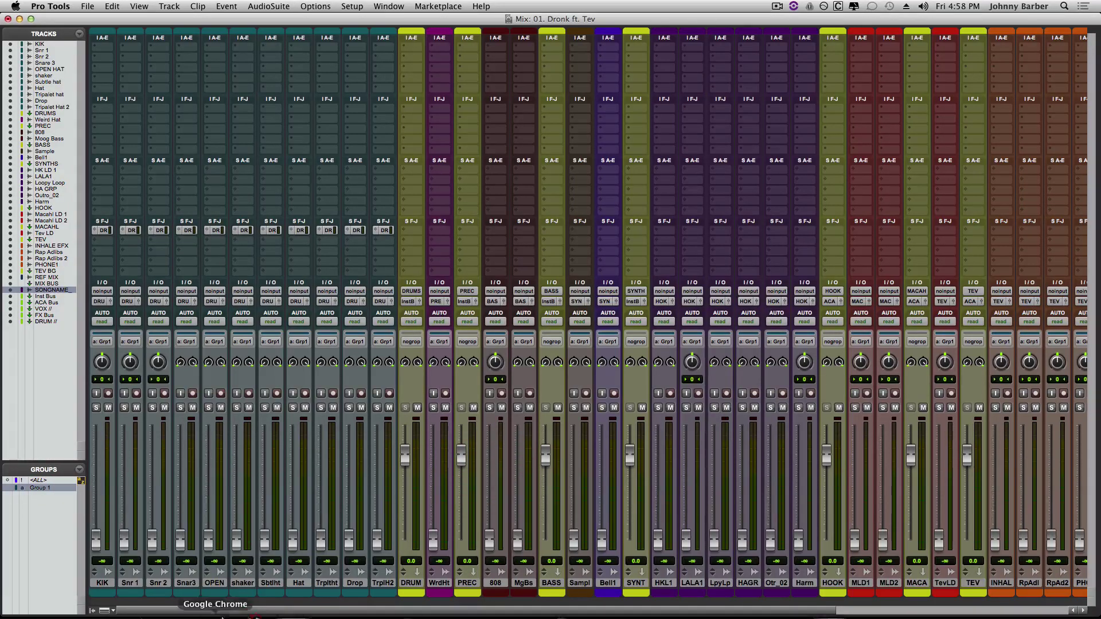
left_click(33, 488)
In the Edit window, select bars 33 to 49 of the first chorus in Grid mode and enable loop playback.
key("super+equal")
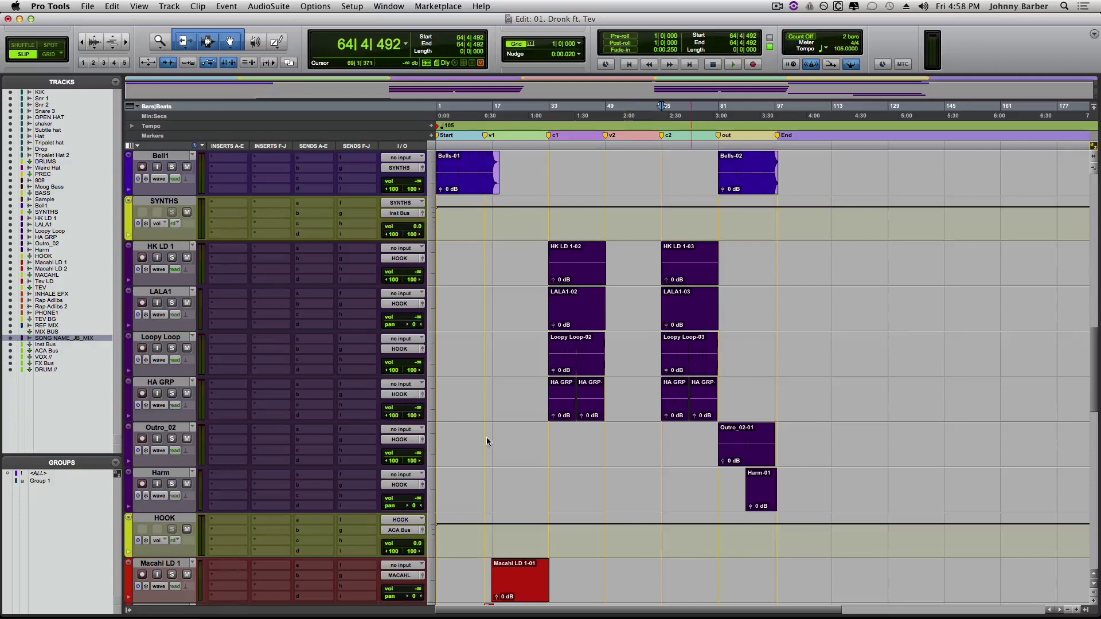
scroll(486, 441, "up", 12)
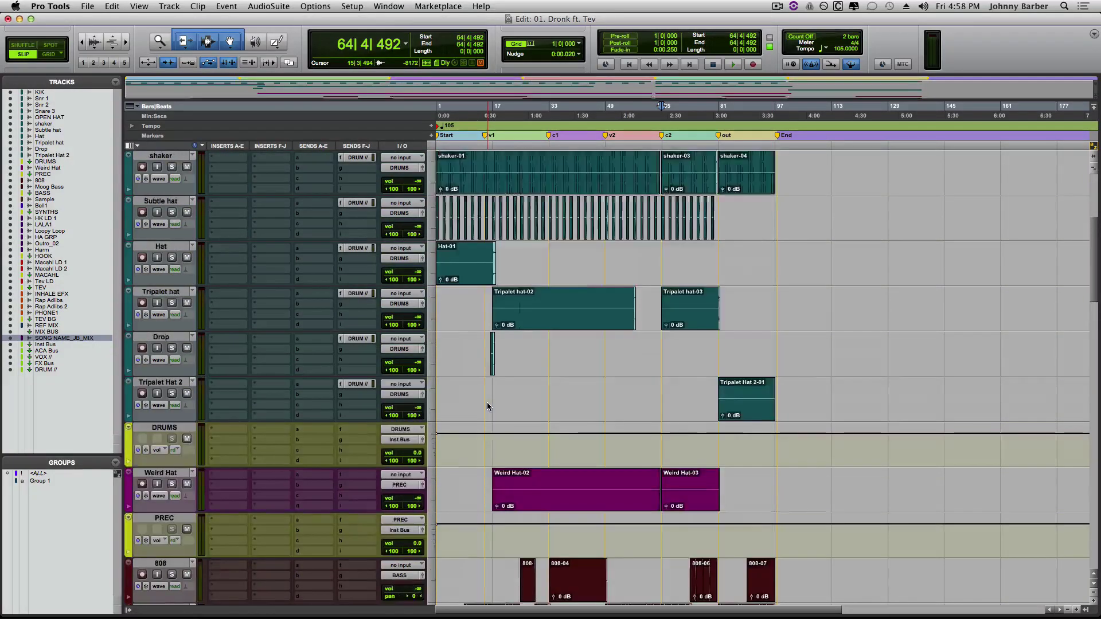
scroll(487, 406, "up", 5)
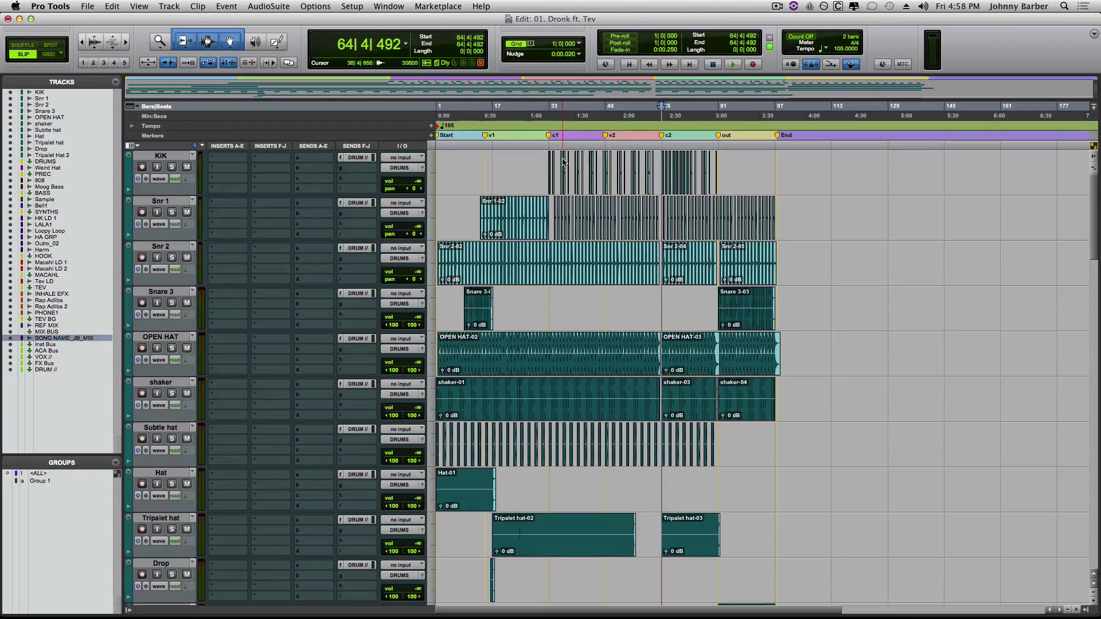
key("F4")
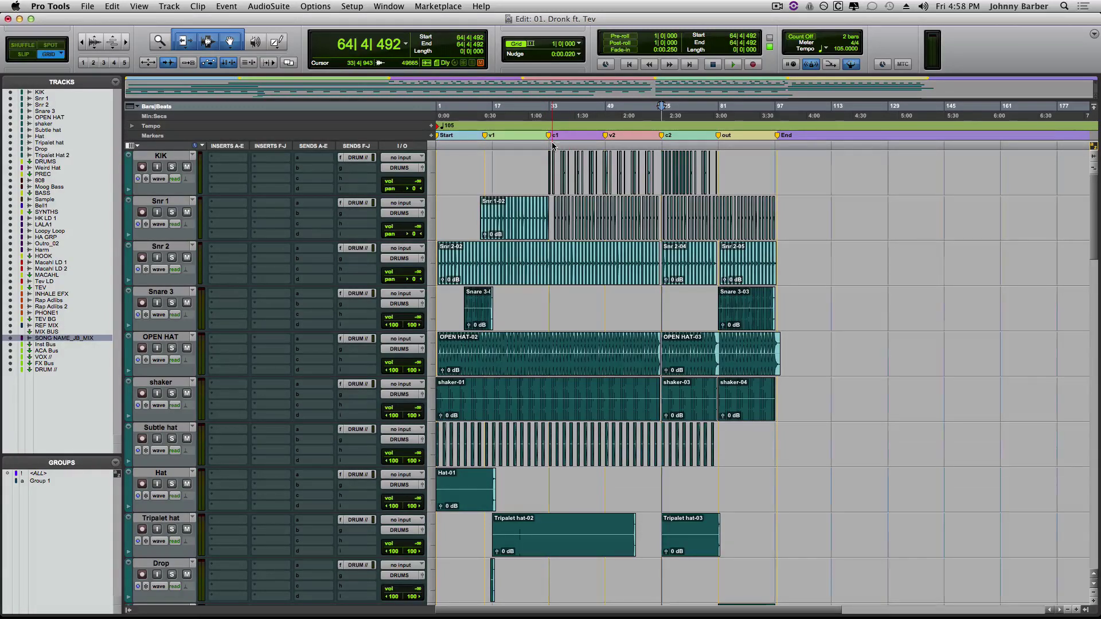
left_click_drag(547, 148, 607, 156)
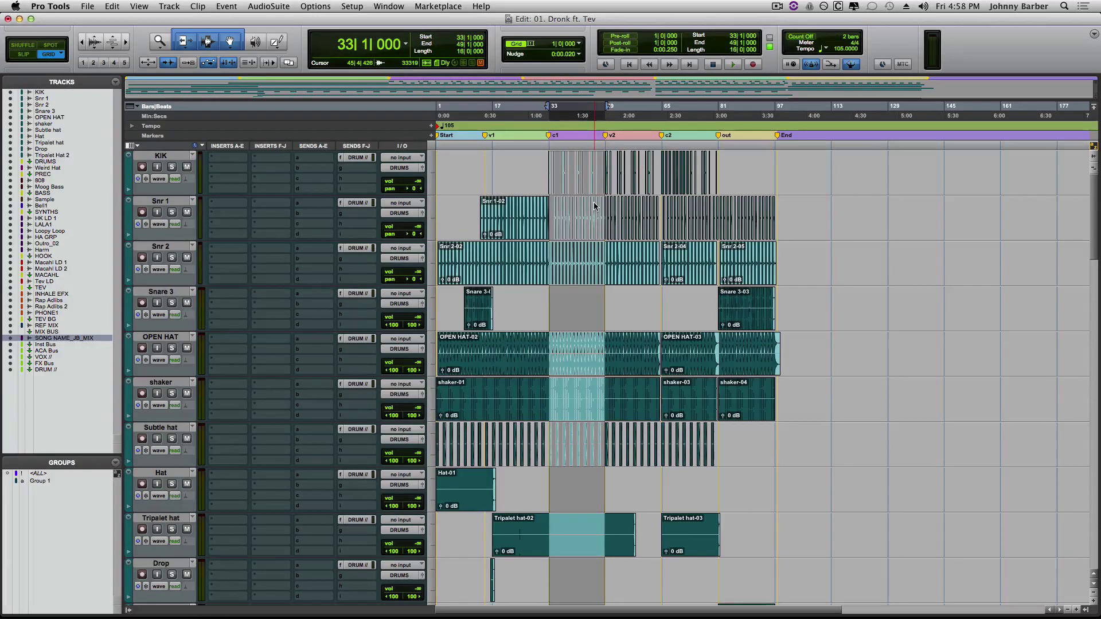
right_click(728, 65)
left_click(749, 101)
Return to the Mix window and raise the KIK track's fader.
key("super+equal")
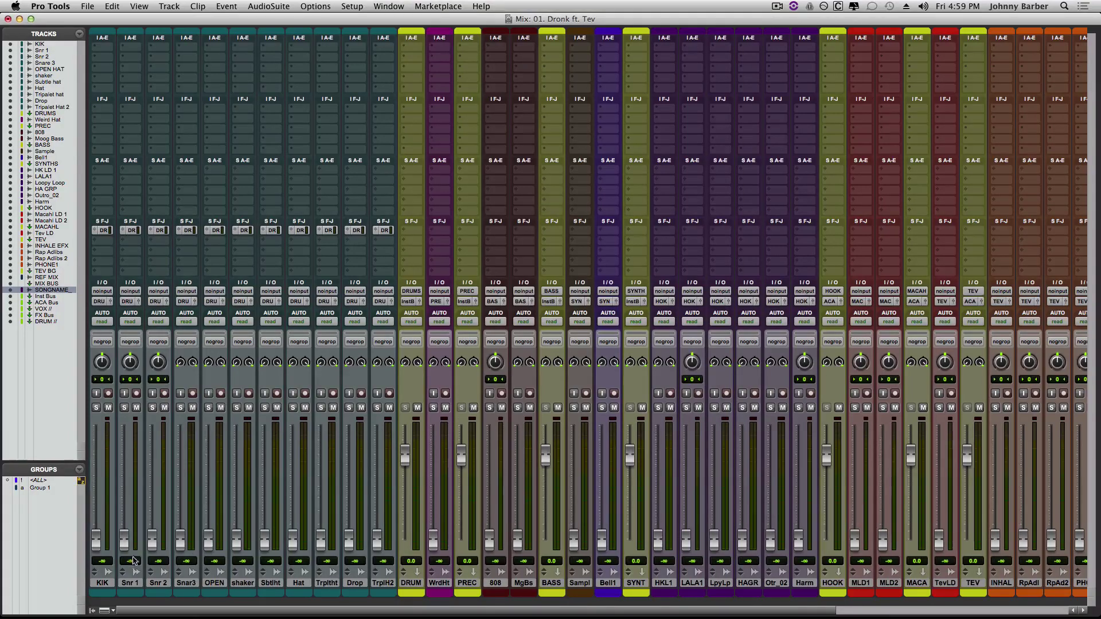
left_click_drag(96, 539, 105, 488)
scroll(308, 461, "right", 10)
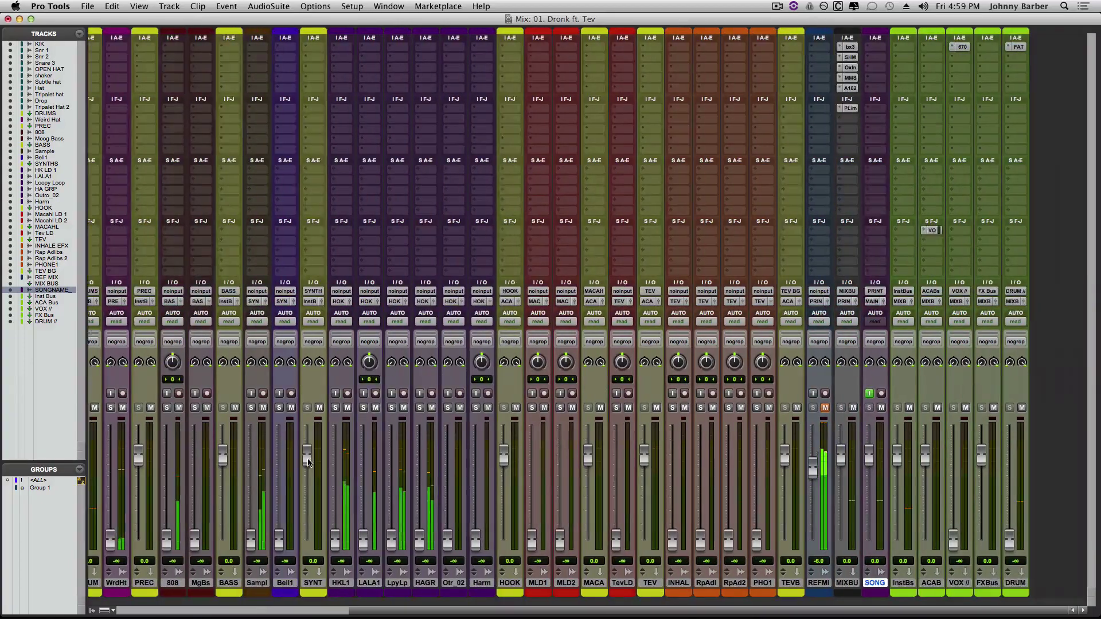
Open the UAD Ampex ATR-102 insert on the MIX BUS and place its window clear of the drum faders.
left_click(850, 88)
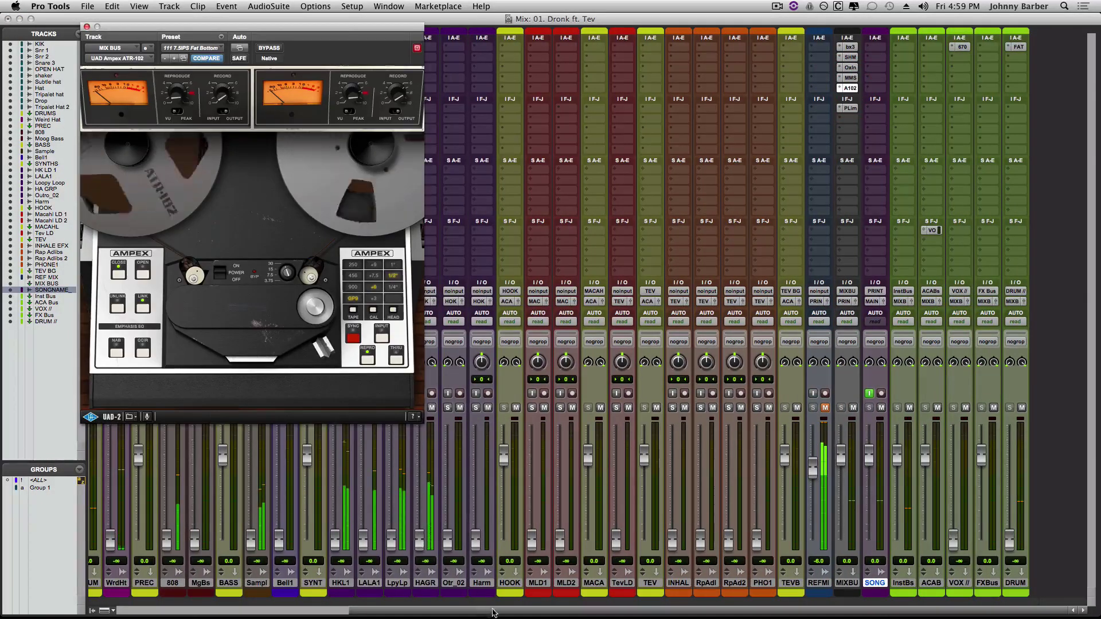
scroll(261, 594, "left", 8)
scroll(261, 595, "left", 2)
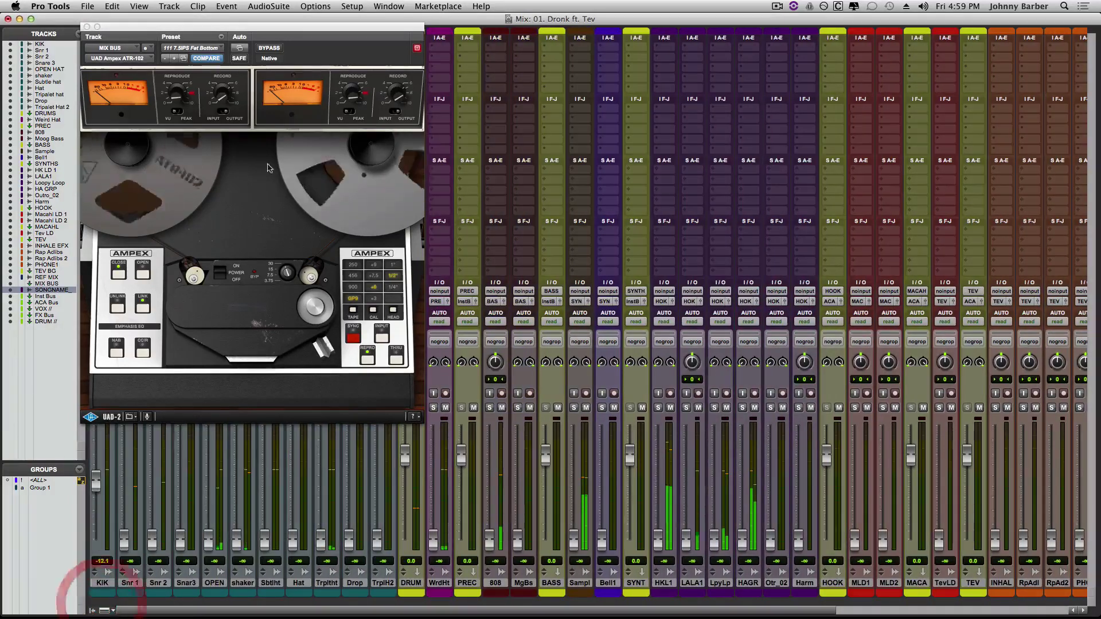
left_click_drag(315, 25, 687, 14)
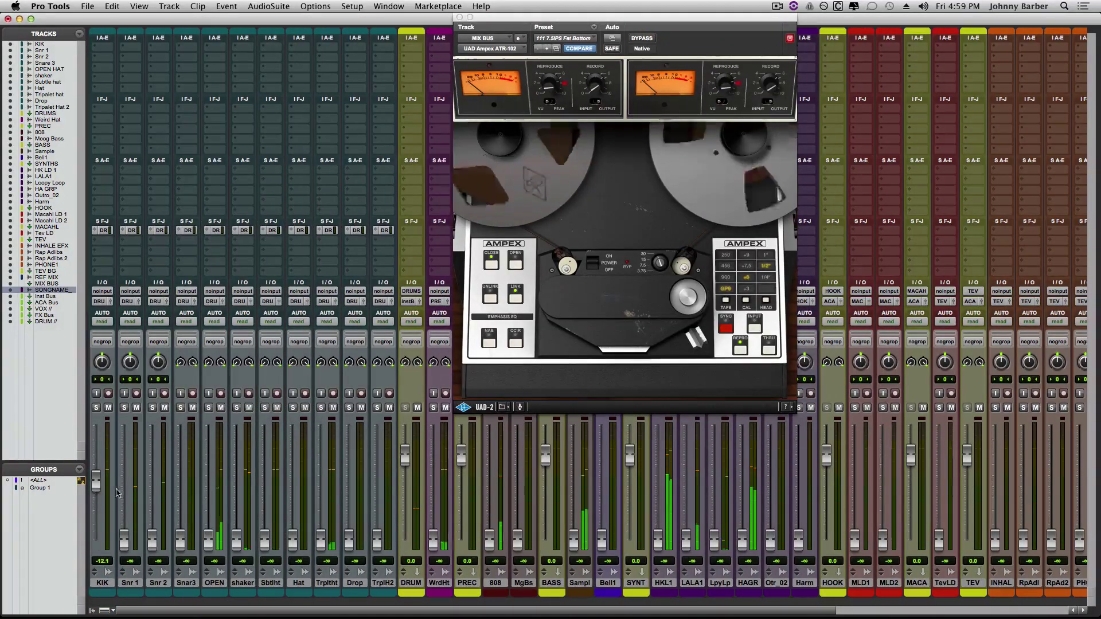
Raise the KIK track's fader to +4.3 dB against the tape machine's VU meters.
left_click_drag(101, 476, 101, 474)
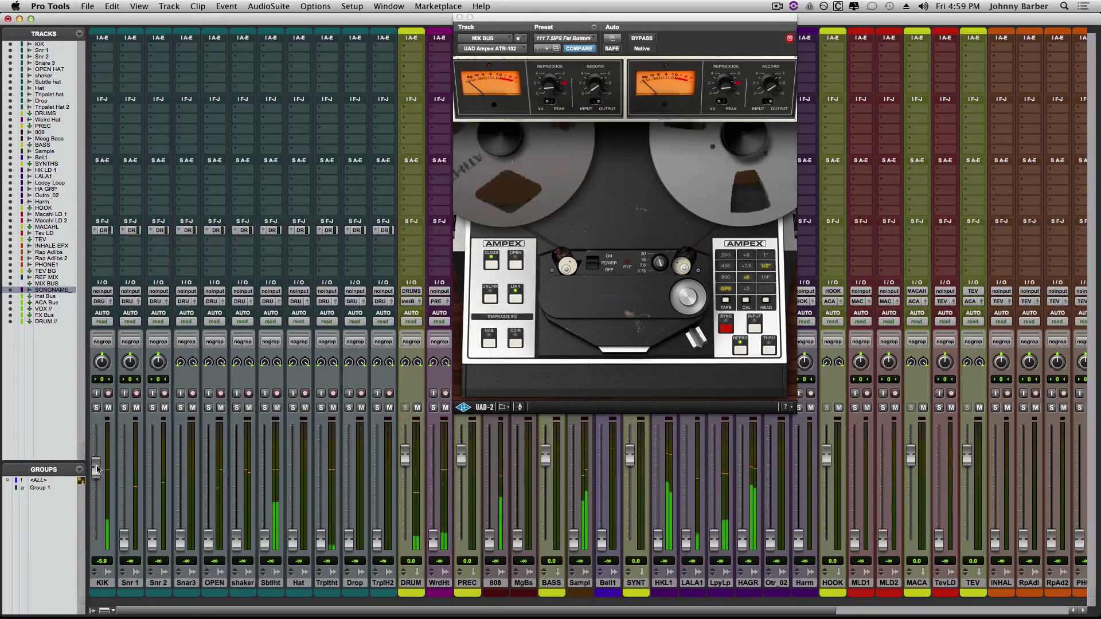
left_click_drag(97, 469, 98, 448)
Show the Edit window and move the ATR-102 window clear of the song section markers and clips.
key("super+equal")
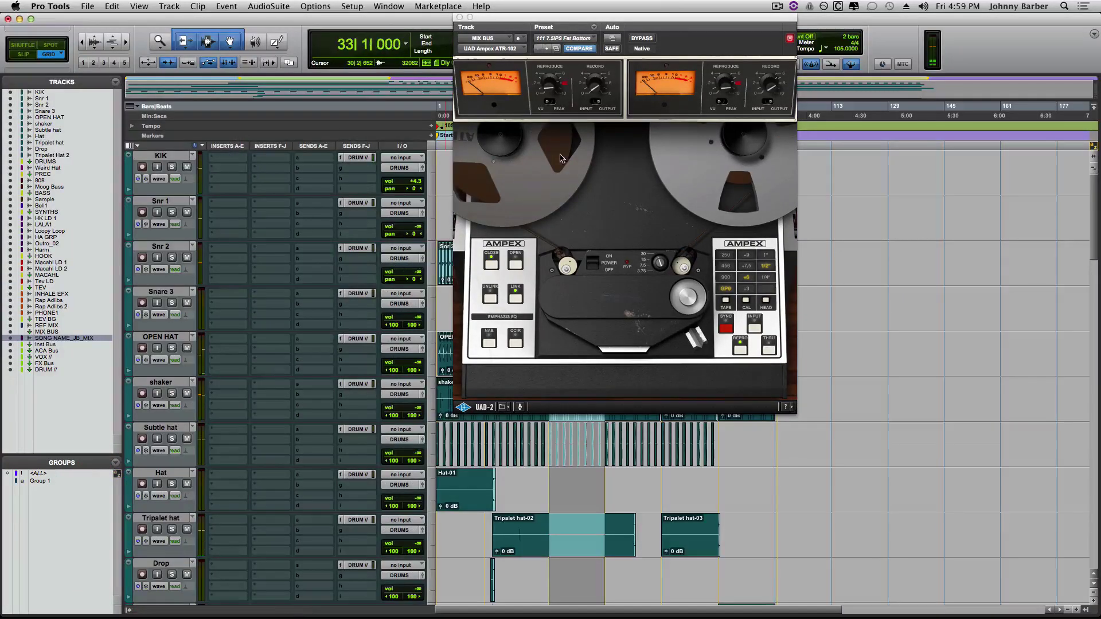
left_click_drag(667, 18, 849, 118)
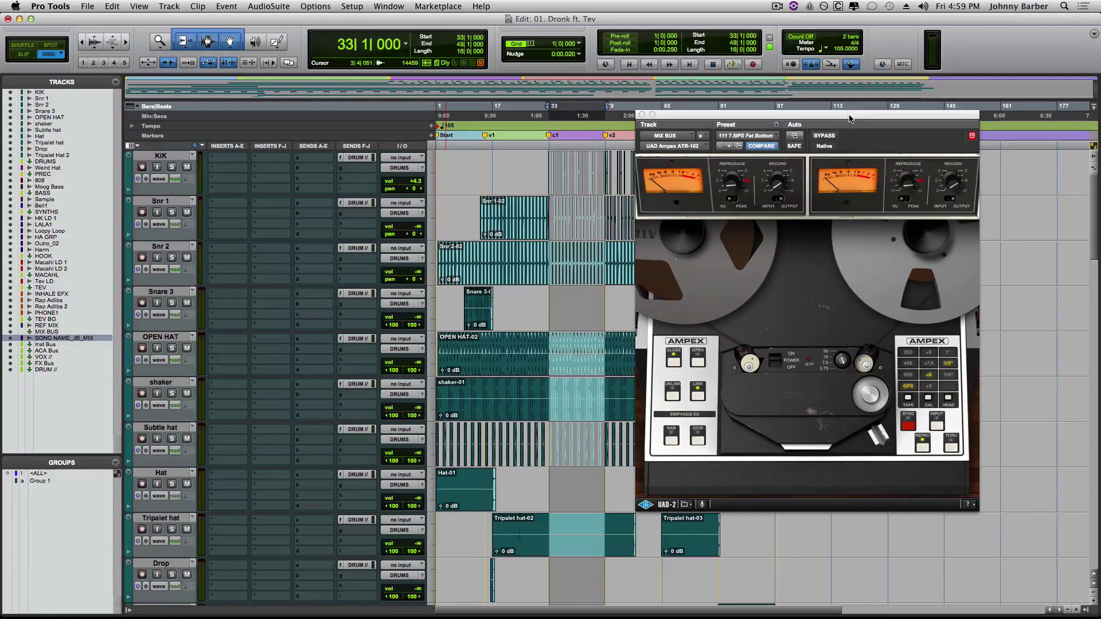
left_click_drag(823, 117, 881, 136)
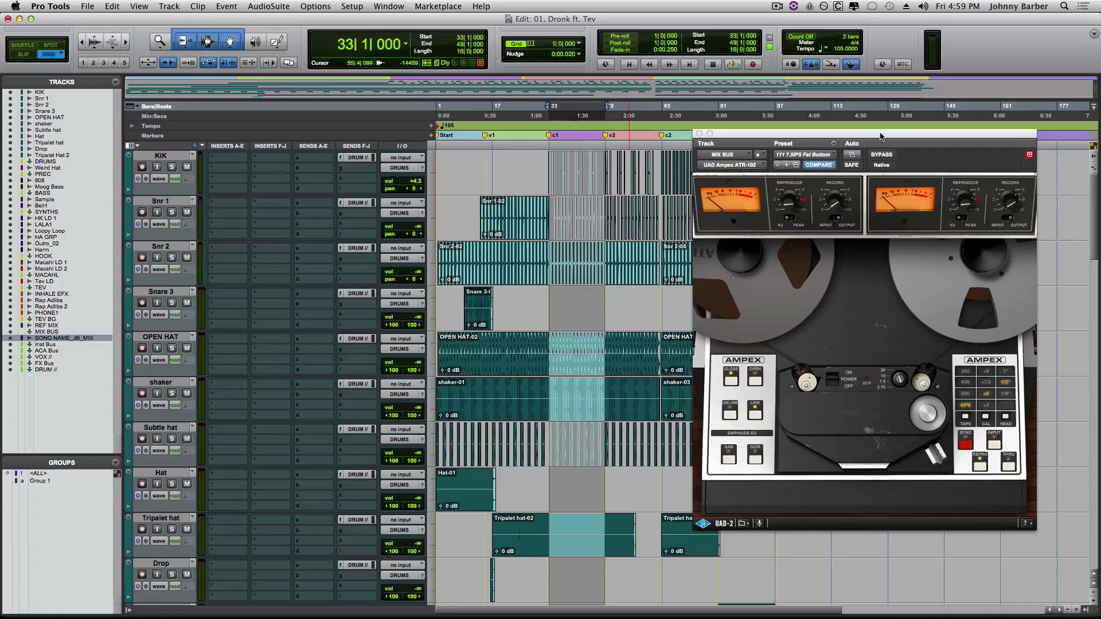
left_click_drag(880, 136, 914, 152)
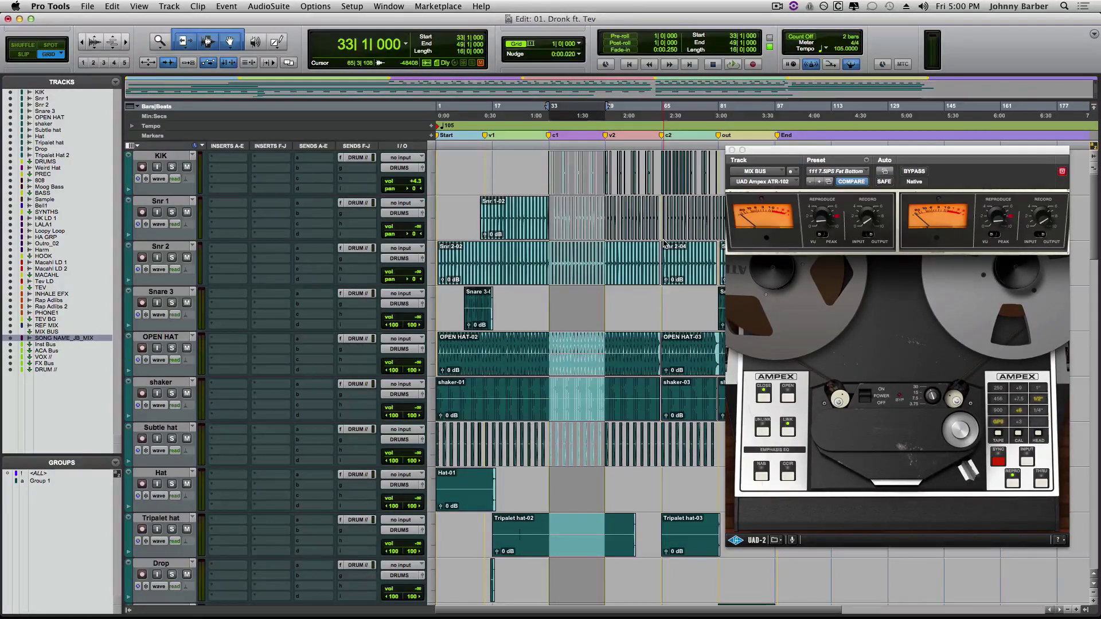
Play the looped chorus from the Mix window and raise the KIK fader to +12.0 dB, checking the playback position in the Edit window.
key("super+equal")
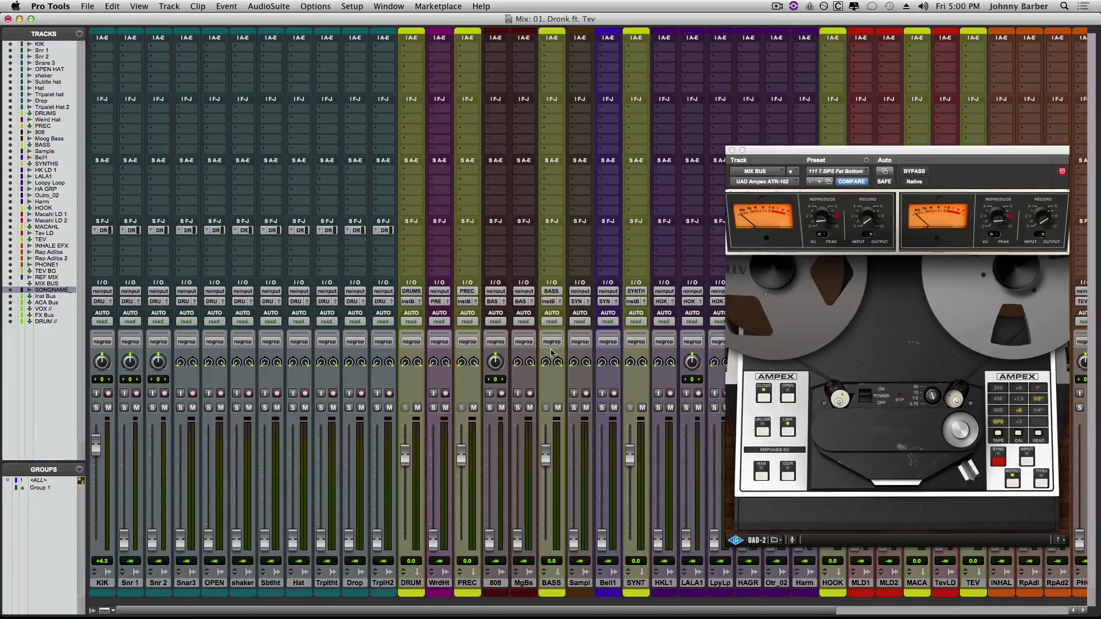
key("space")
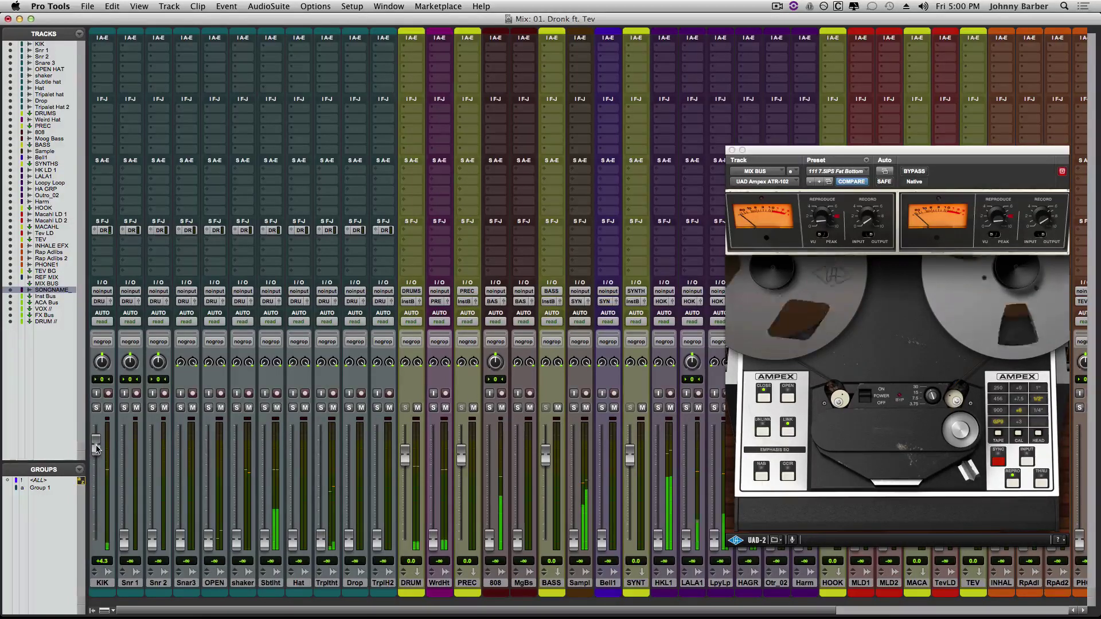
left_click_drag(96, 446, 98, 430)
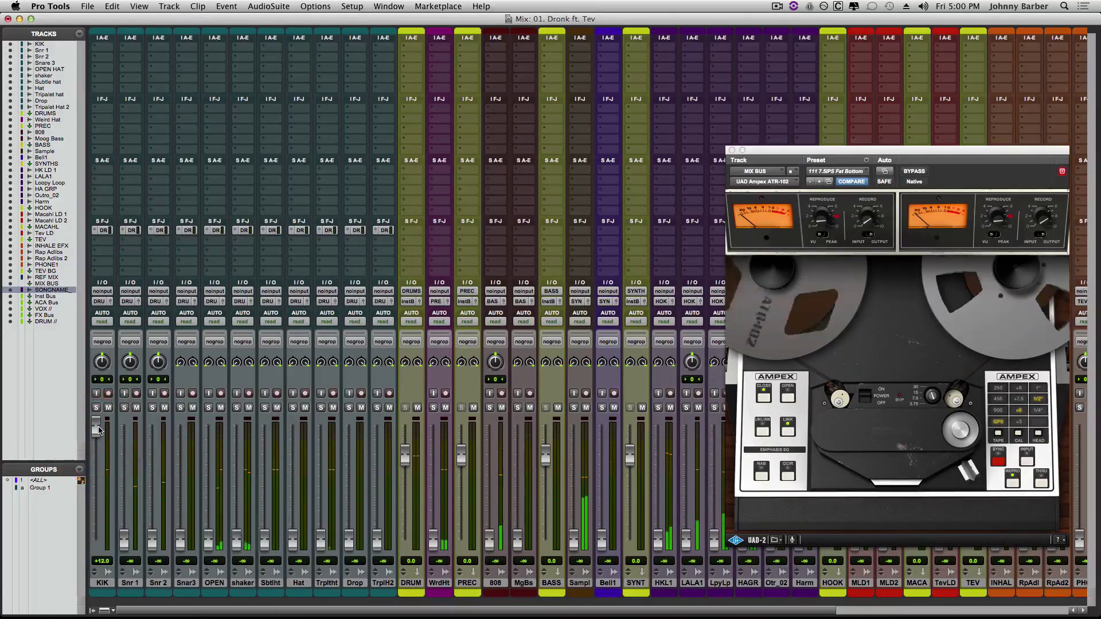
key("super+equal")
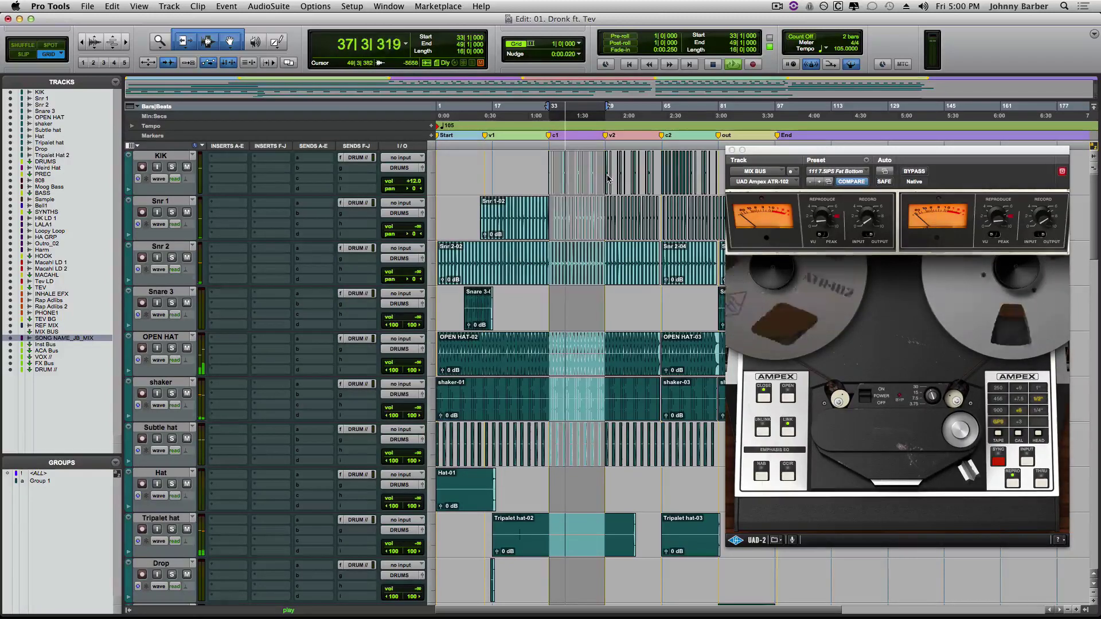
key("super+equal")
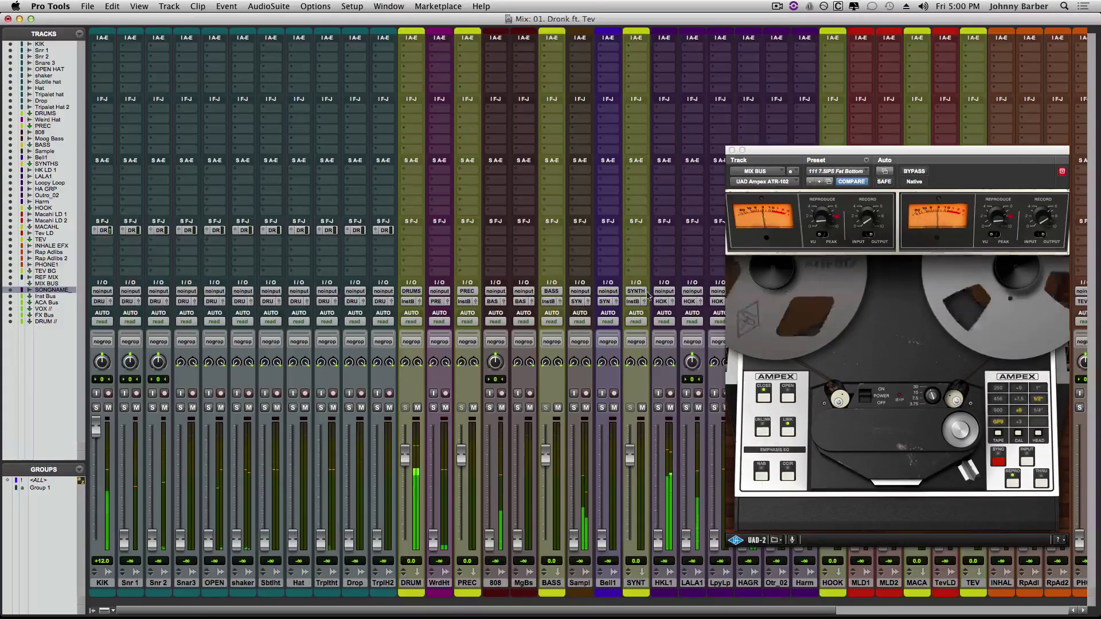
Bypass the bx3, SHM, Oxin and MMS inserts on the MIX BUS and close the Shadow Hills compressor window.
left_click_drag(882, 154, 547, 152)
scroll(871, 289, "right", 6)
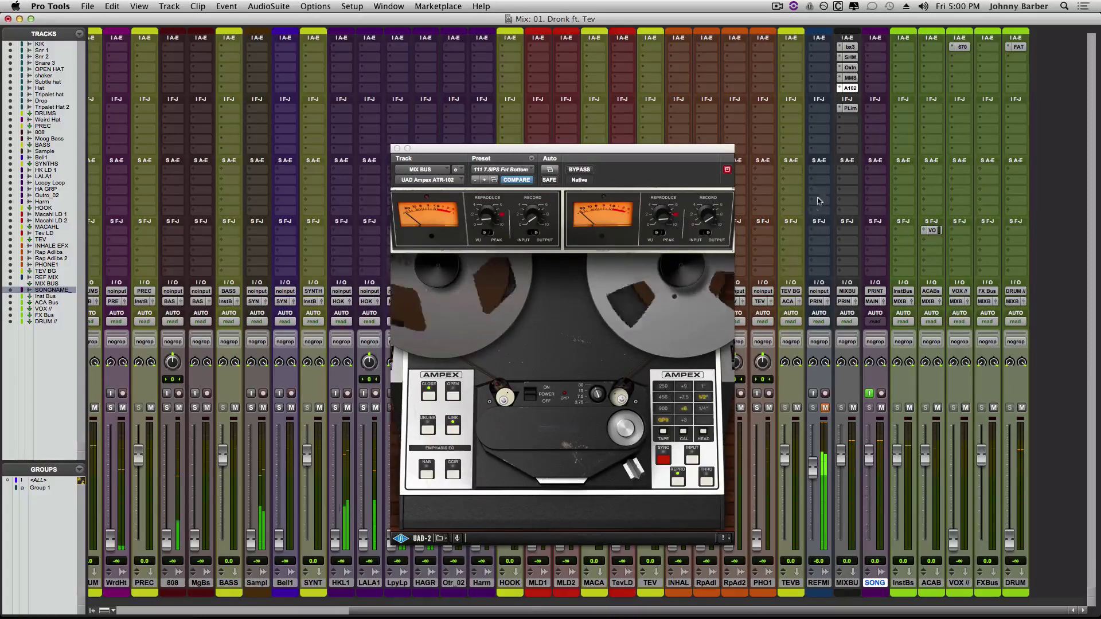
left_click(851, 57)
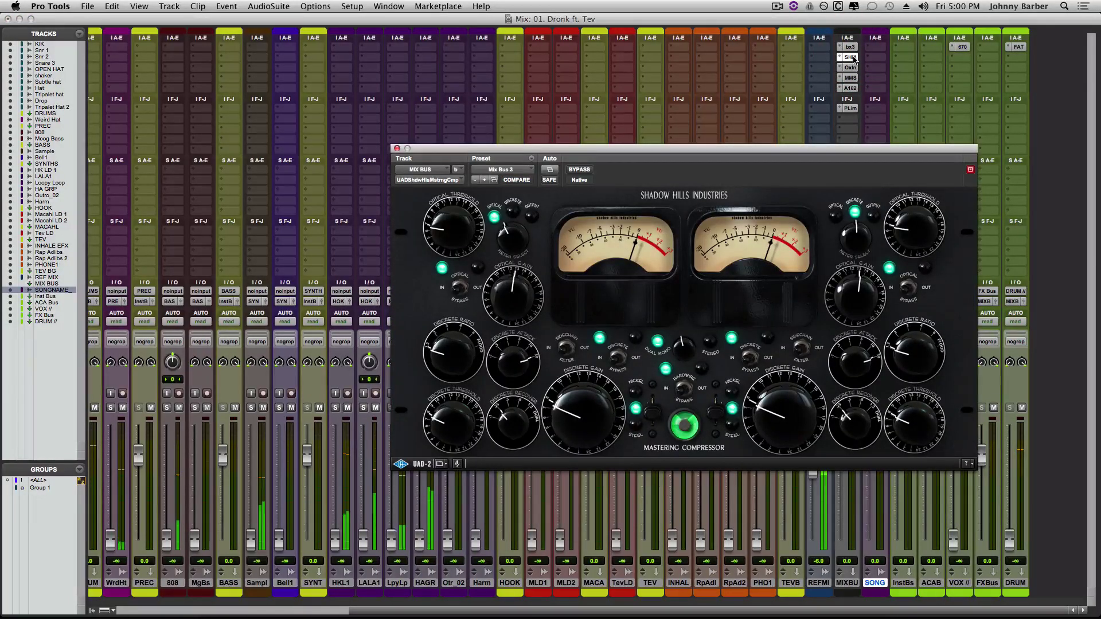
left_click(851, 57, "super")
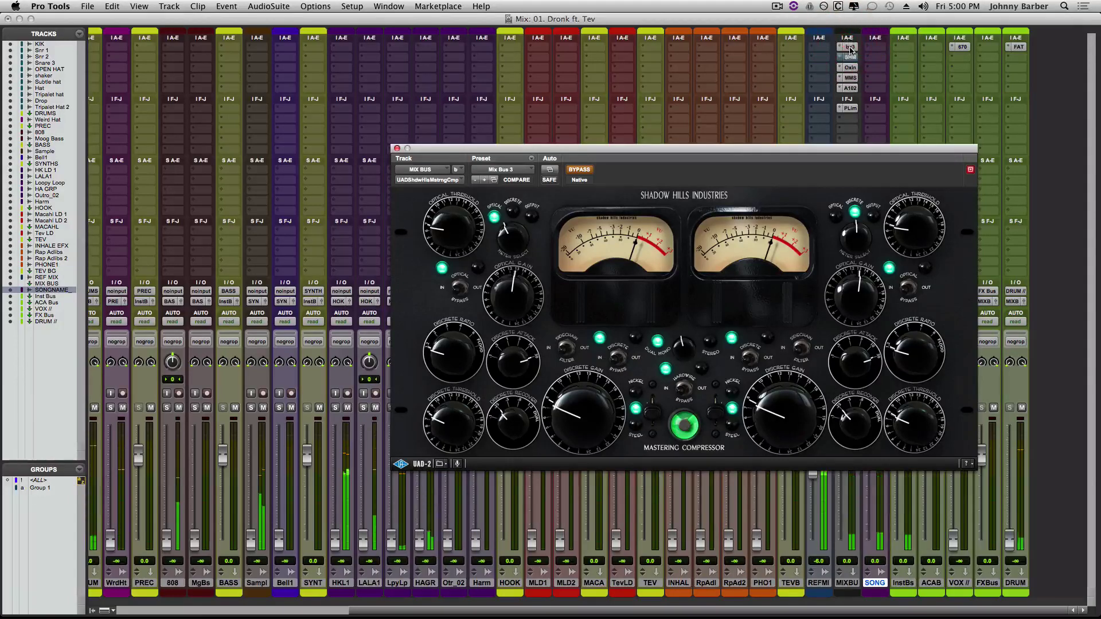
left_click(851, 67, "super")
left_click(851, 78, "super")
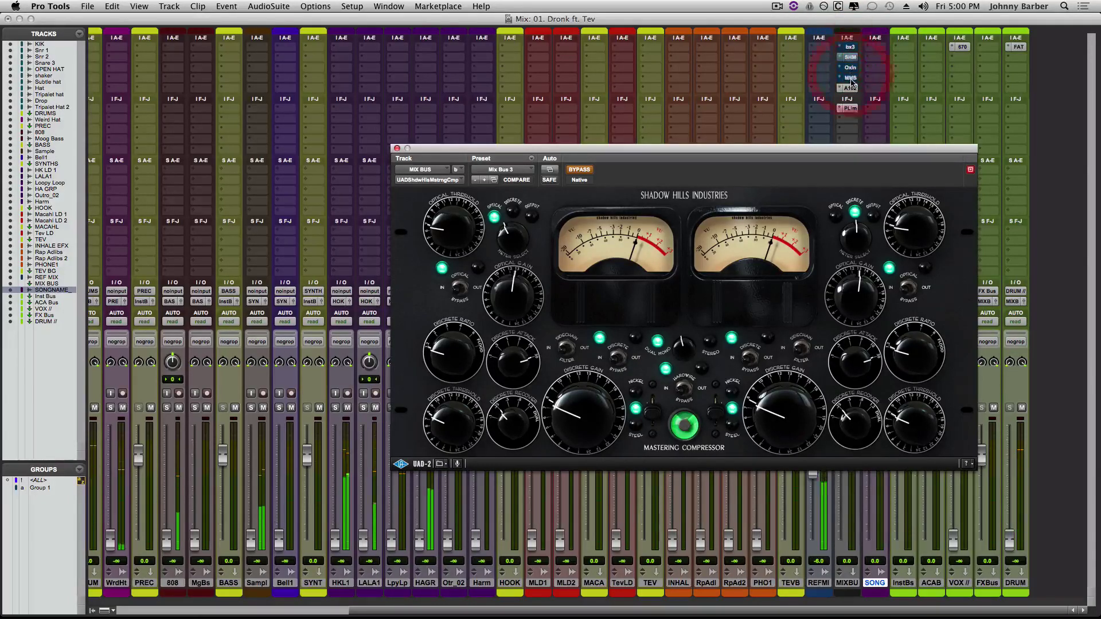
left_click_drag(828, 147, 738, 148)
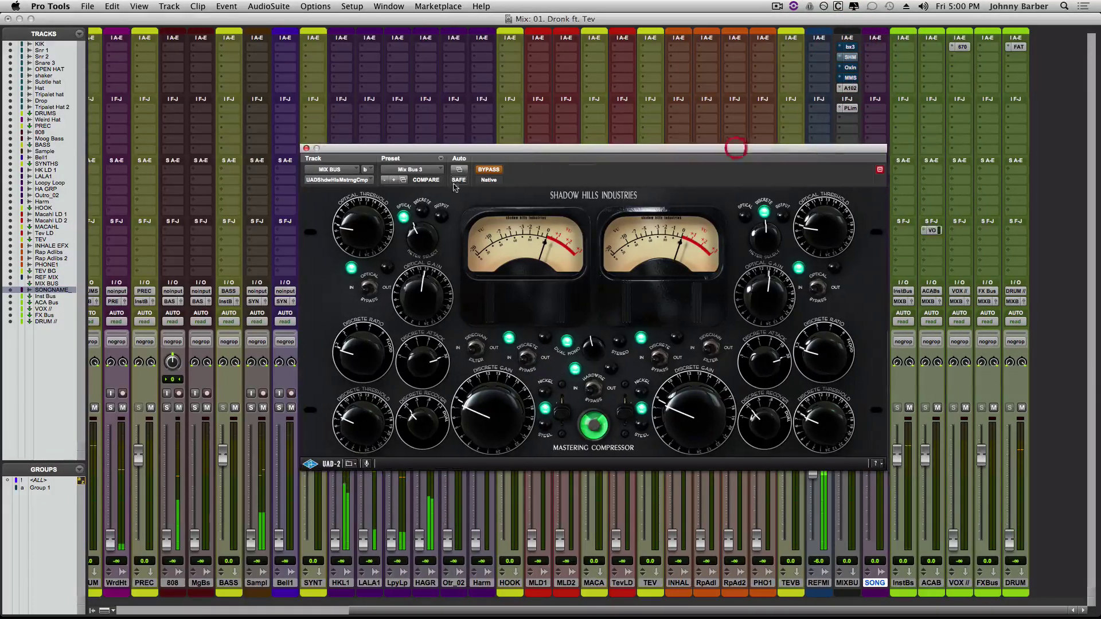
left_click(306, 149)
Reopen the MIX BUS ATR-102, lower the KIK fader to +10.4 dB, and move the plug-in window clear of the 808 fader.
left_click(850, 87)
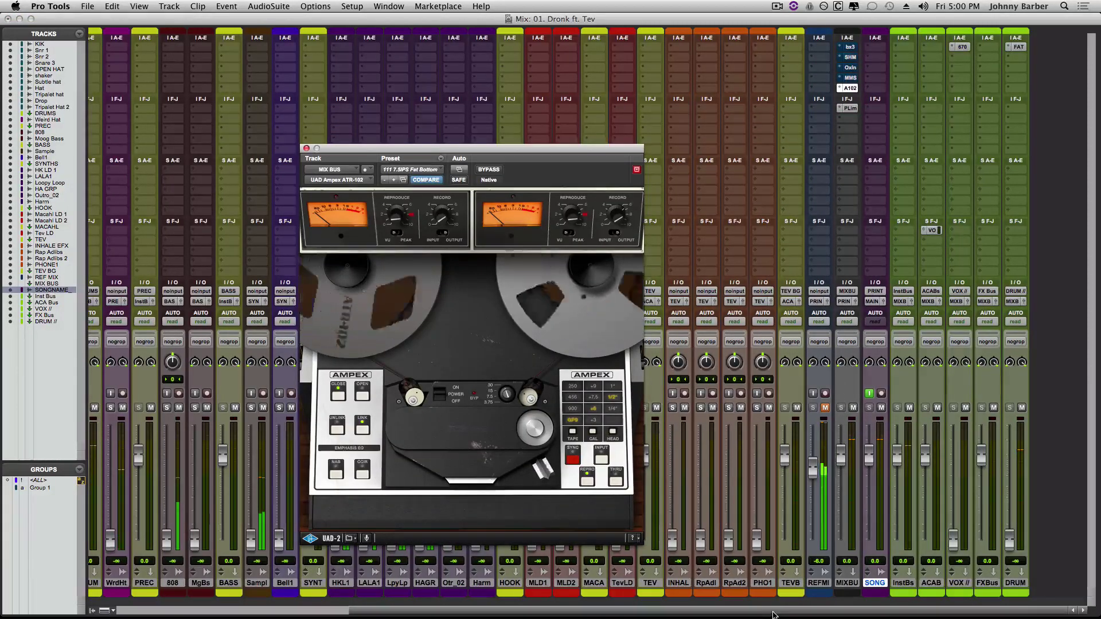
left_click_drag(632, 611, 242, 602)
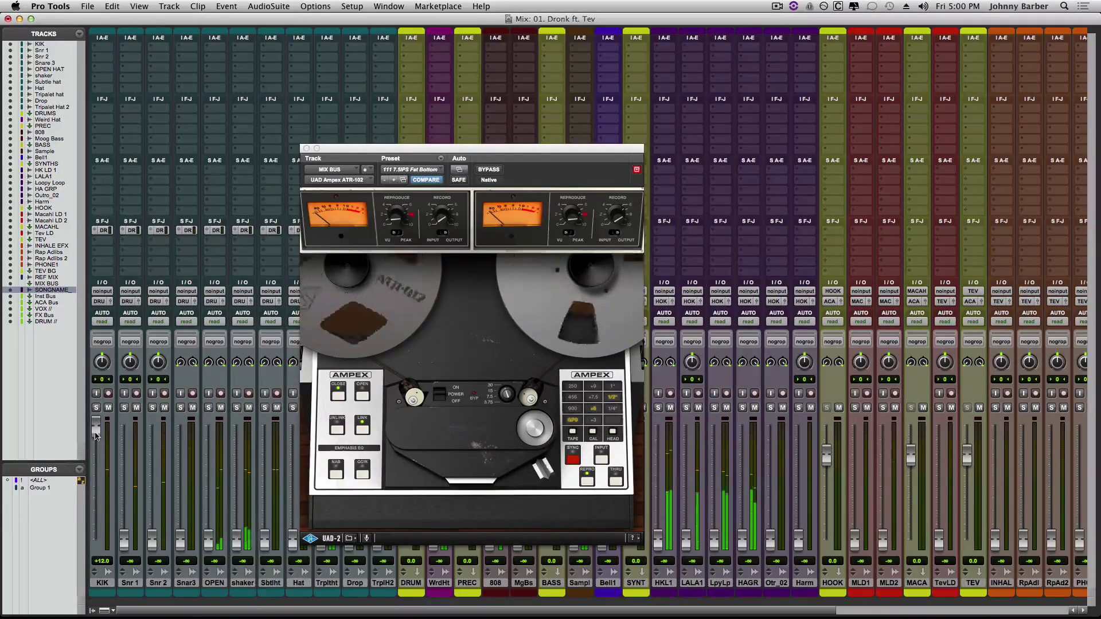
left_click_drag(97, 435, 98, 440)
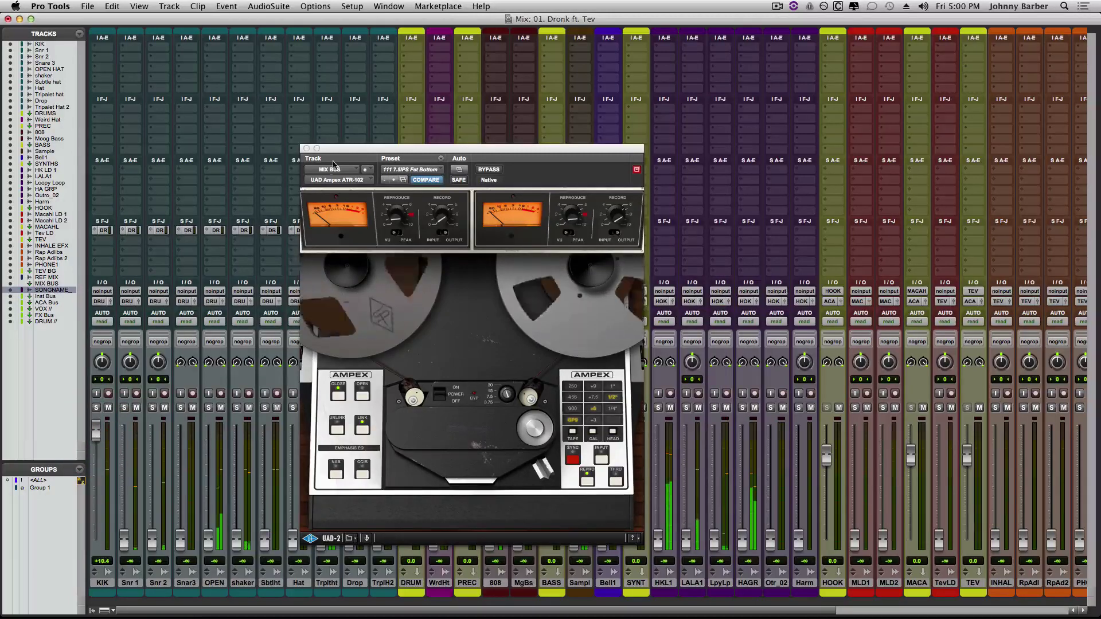
left_click_drag(383, 151, 675, 90)
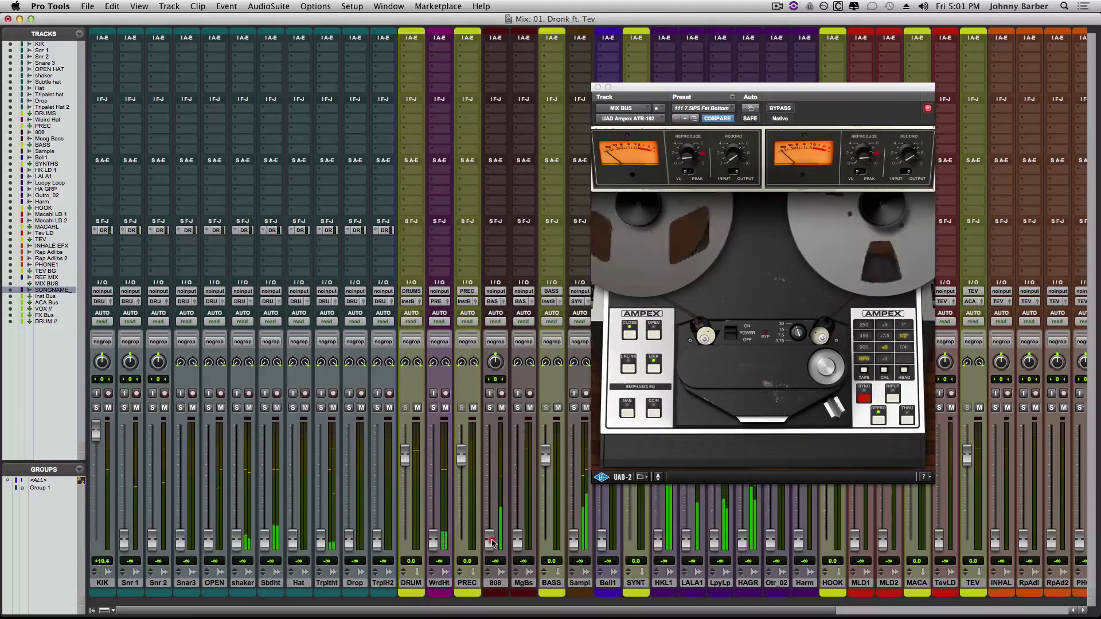
Raise the 808 track's fader in stages to +12.0 dB while the chorus loops.
left_click_drag(491, 537, 500, 495)
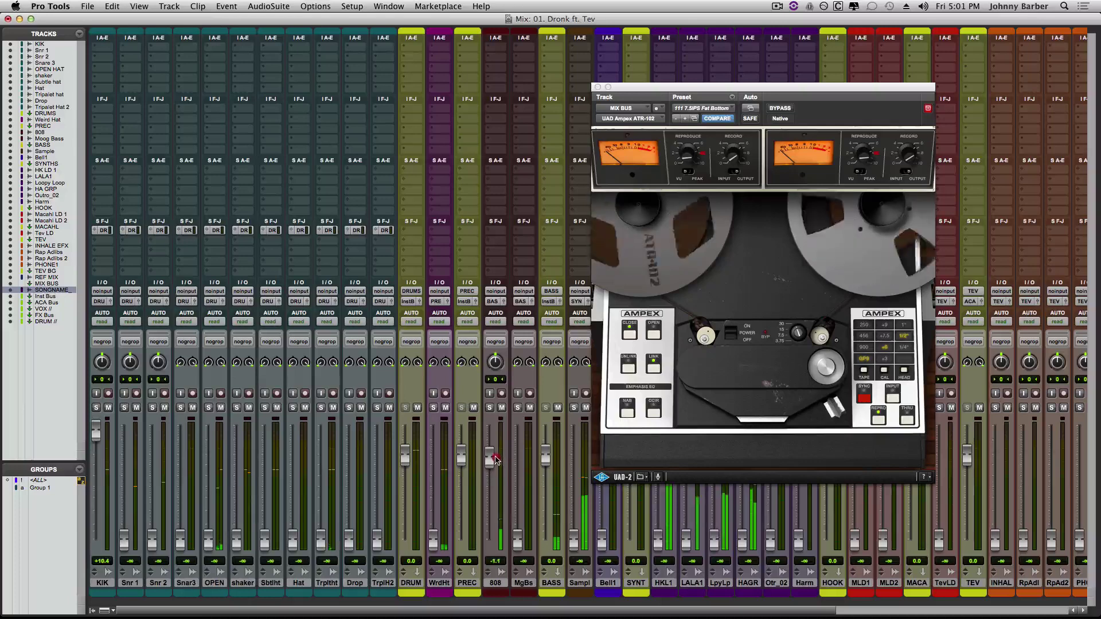
left_click_drag(496, 459, 501, 447)
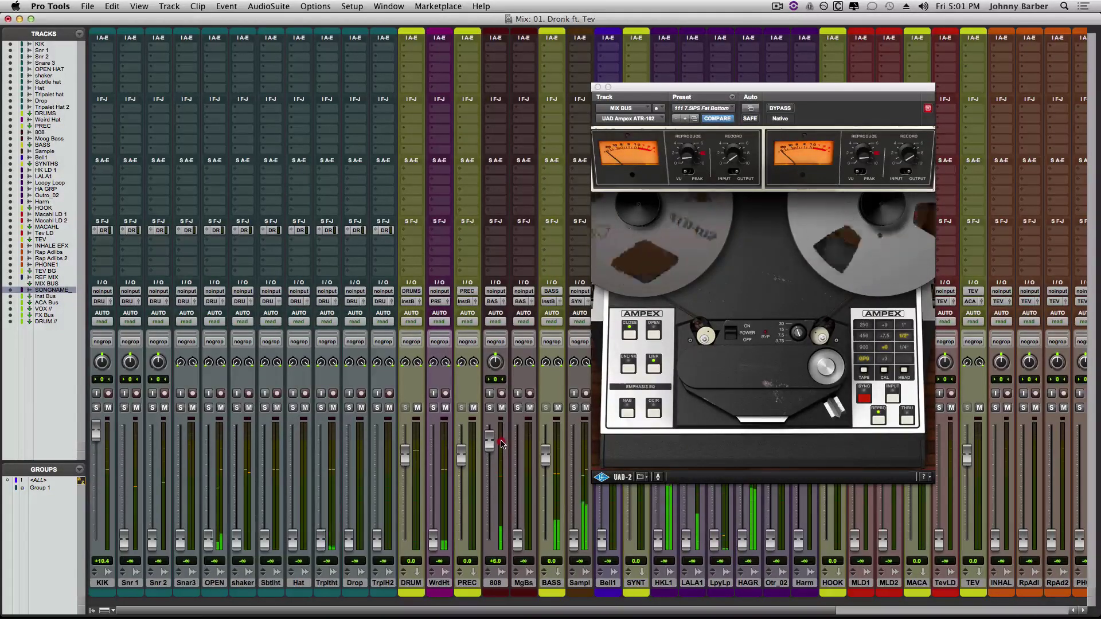
left_click_drag(502, 442, 503, 440)
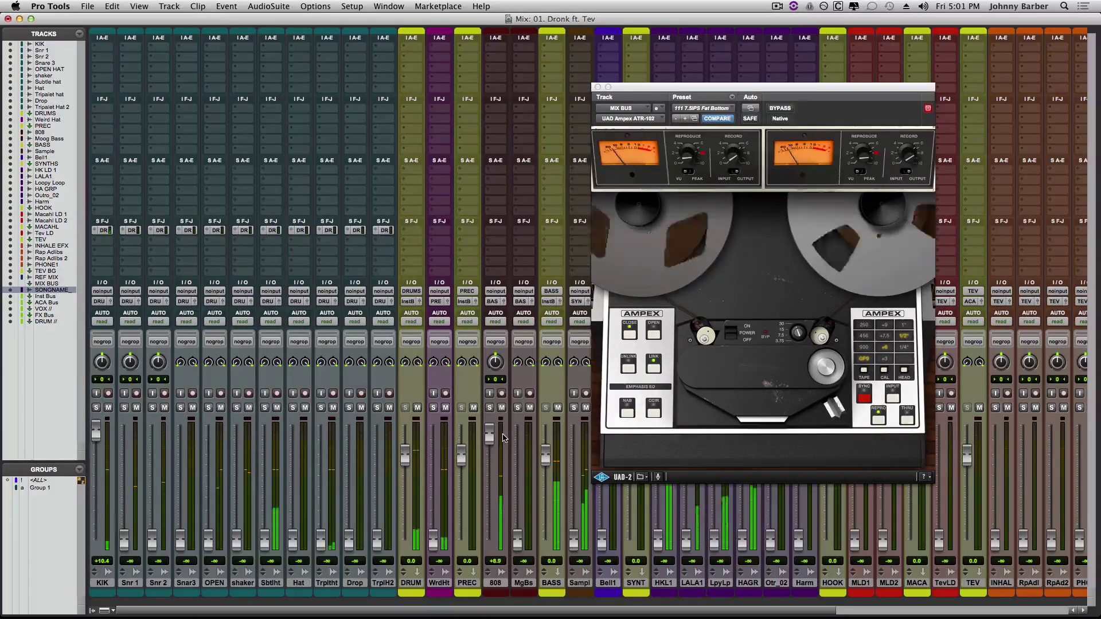
left_click(504, 437)
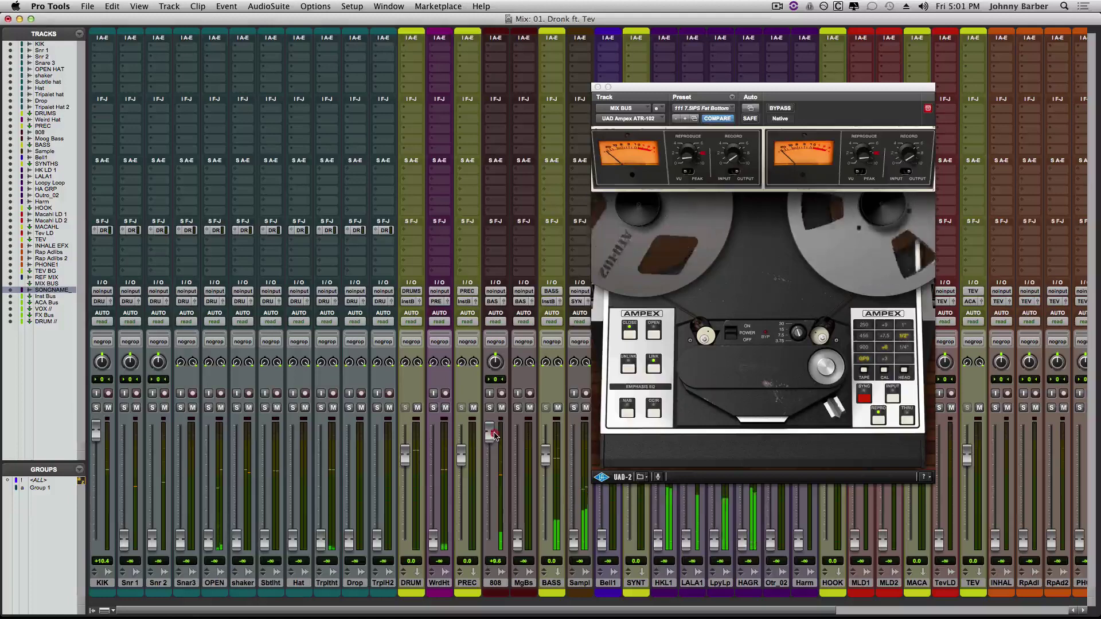
left_click(495, 436)
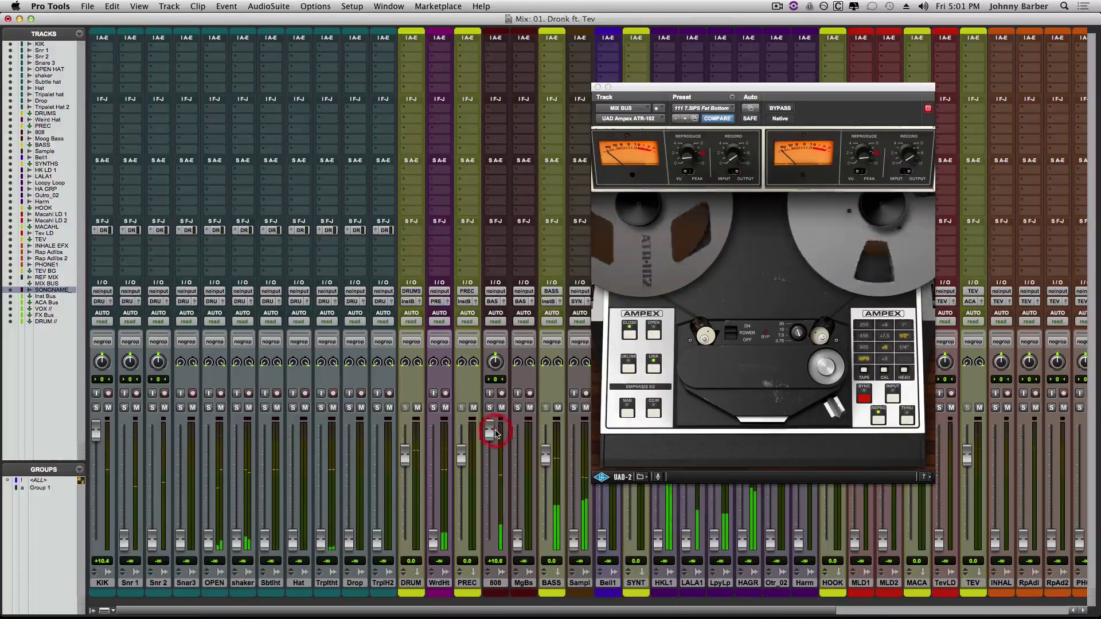
left_click(489, 434)
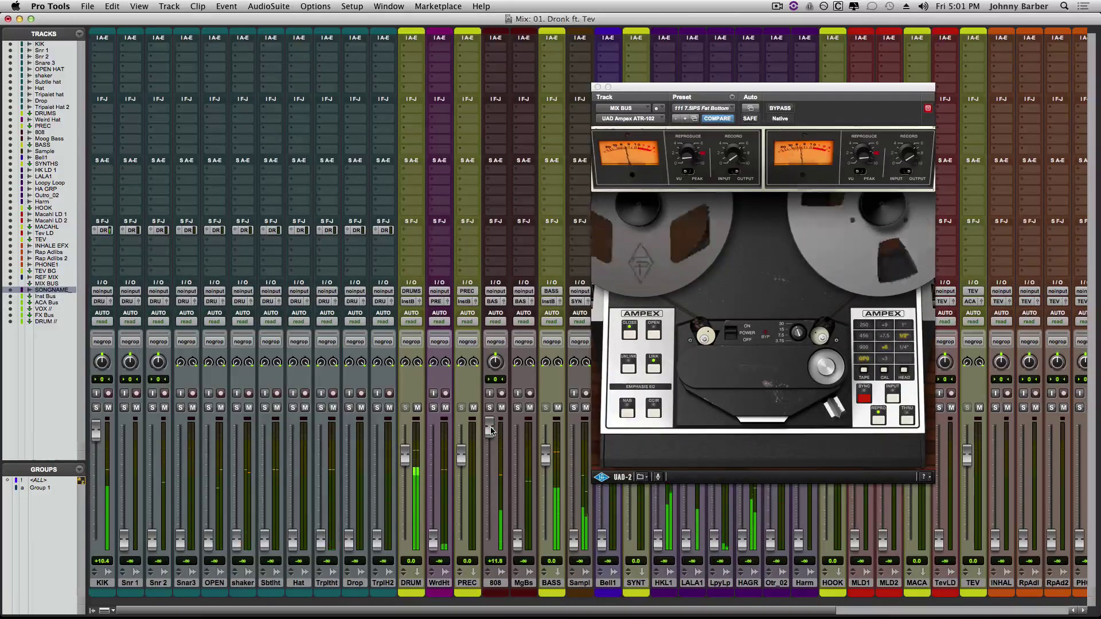
left_click(492, 429)
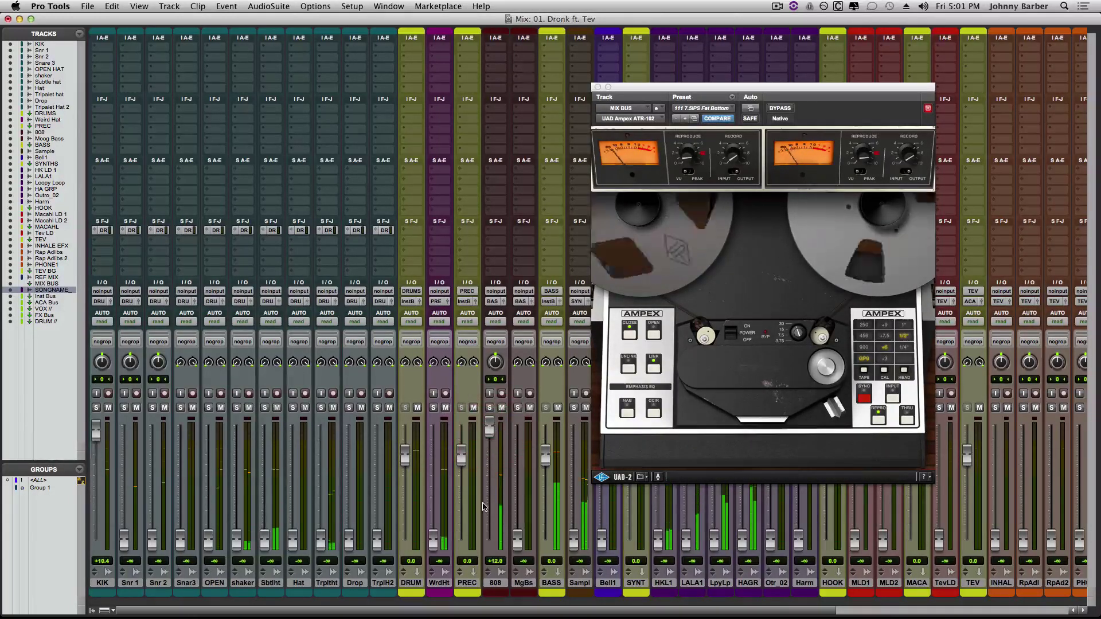
Move the UAD Ampex ATR-102 plug-in window off the MIX BUS strip to check the channels, and close it.
scroll(484, 507, "right", 10)
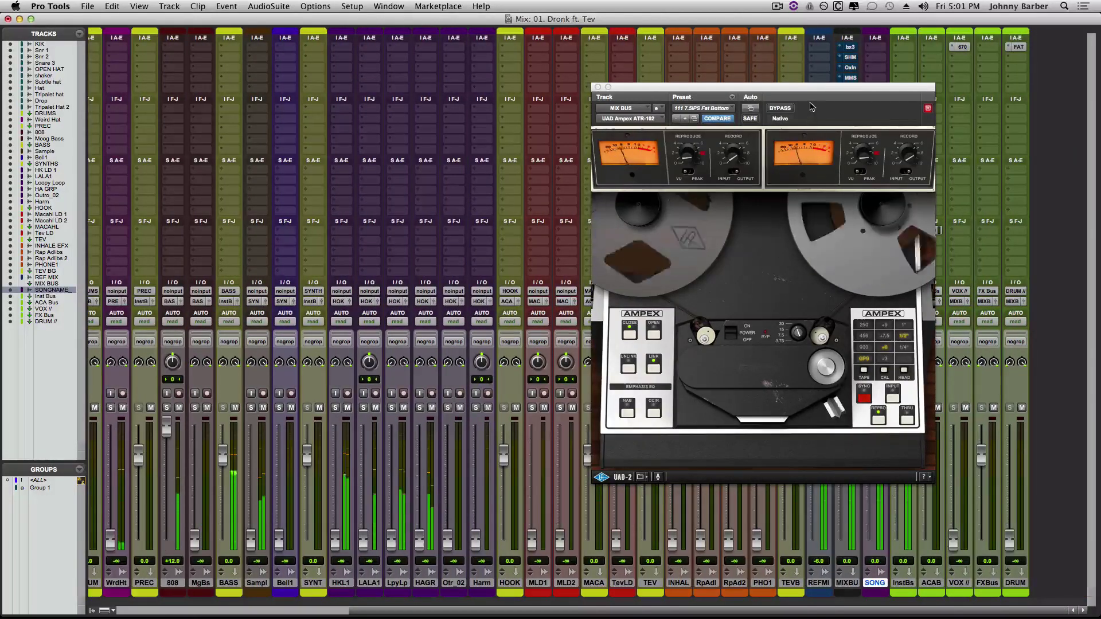
left_click_drag(814, 91, 700, 90)
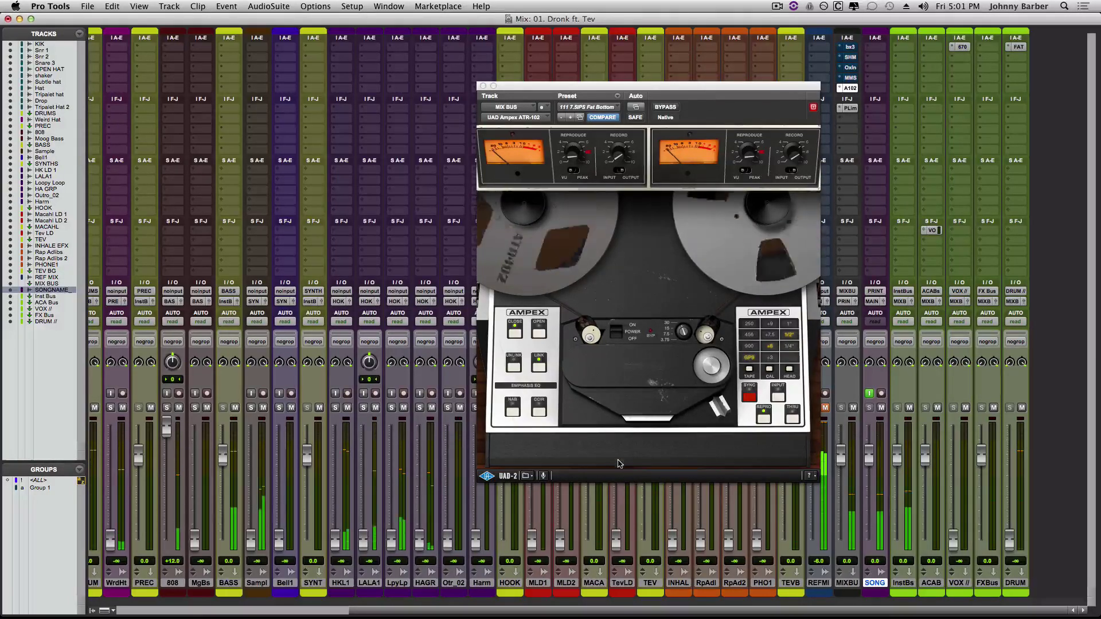
scroll(560, 607, "left", 10)
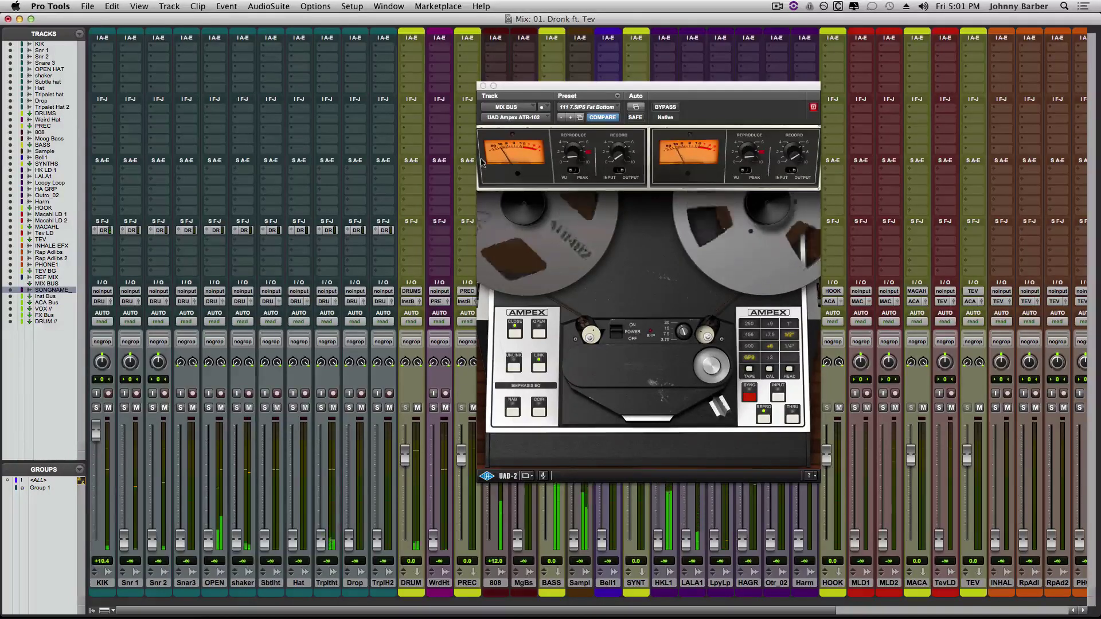
left_click(483, 87)
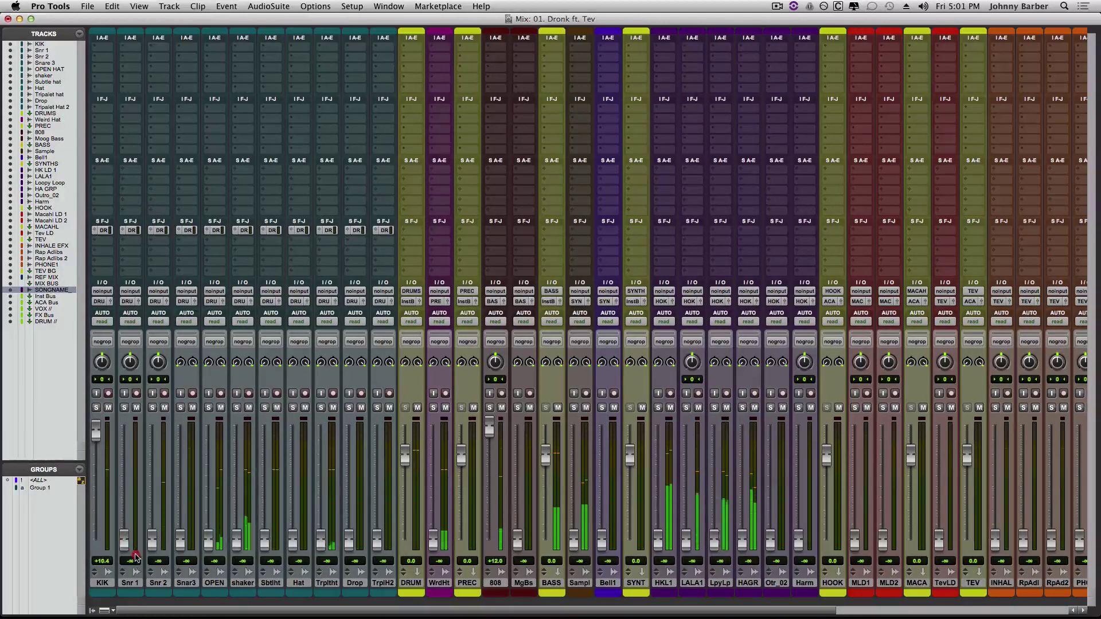
Raise the snare faders, setting Snr 1 to +7.5 dB and Snr 2 to +6.0 dB.
left_click_drag(152, 540, 152, 461)
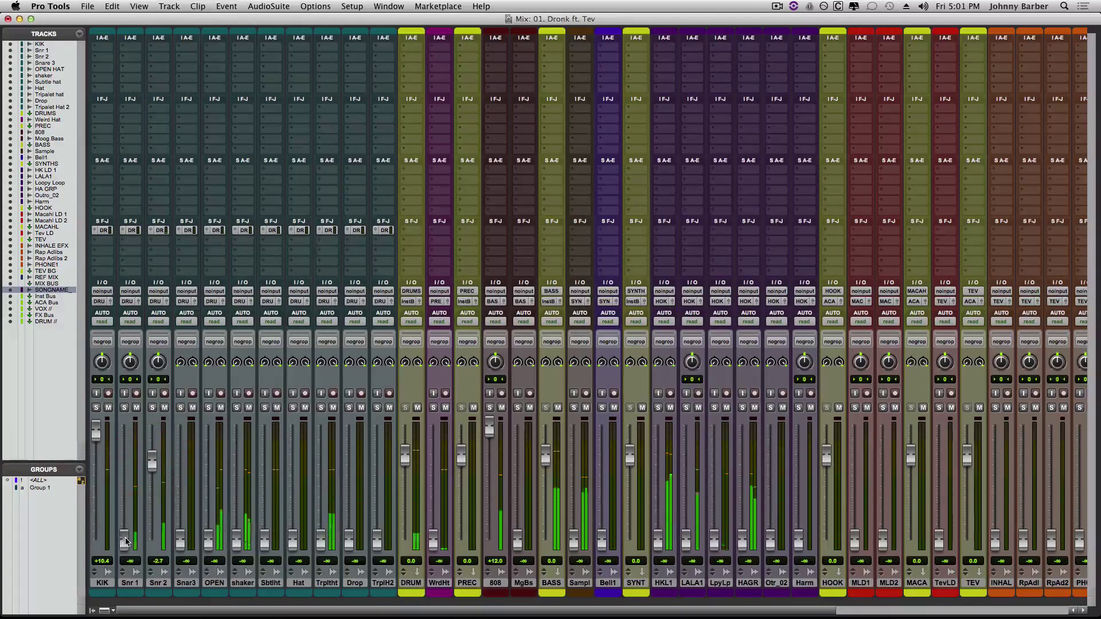
left_click_drag(124, 539, 155, 444)
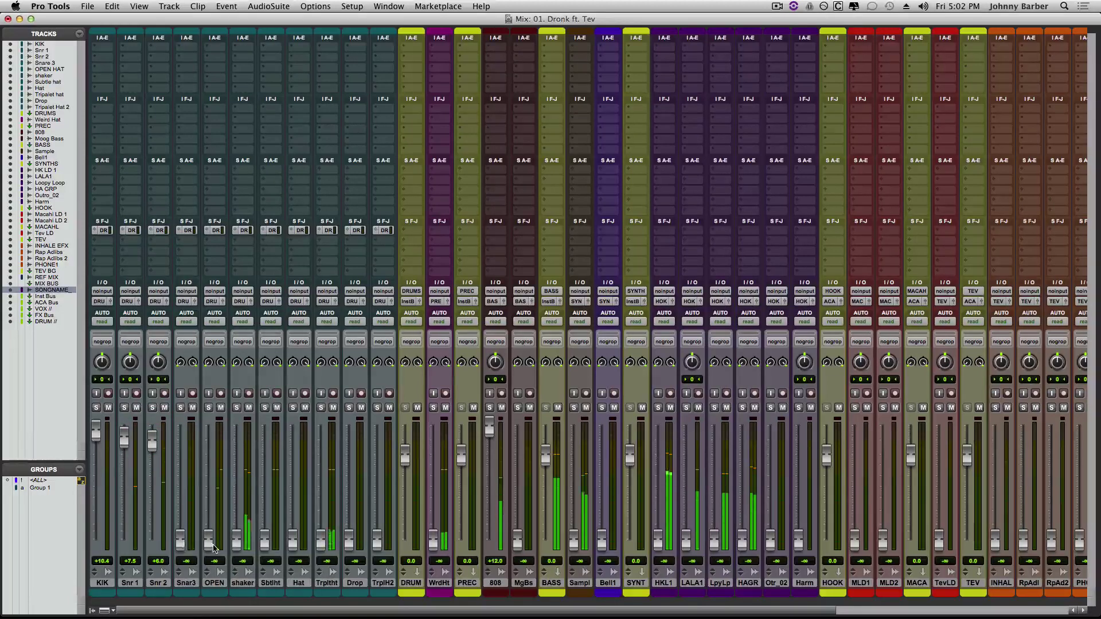
Balance the hat faders: OPEN HAT -8.9, shaker -10.2, Subtle hat -9.7, Tripalet hat about -0.9 and Weird Hat -5.9 dB.
left_click_drag(206, 546, 208, 489)
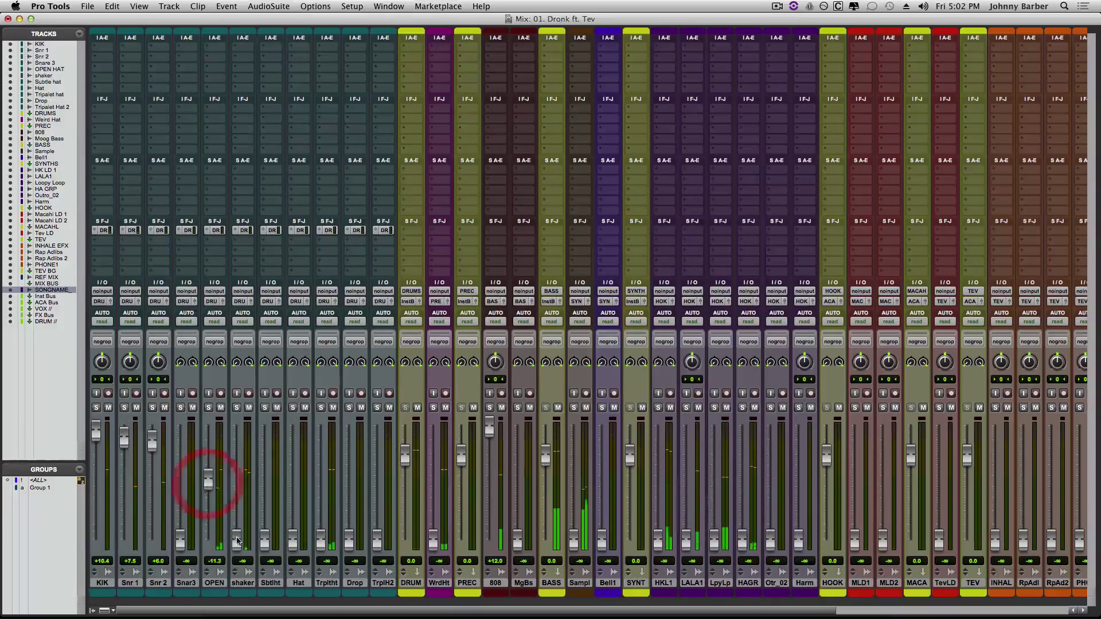
left_click_drag(236, 539, 325, 456)
left_click_drag(265, 485, 237, 490)
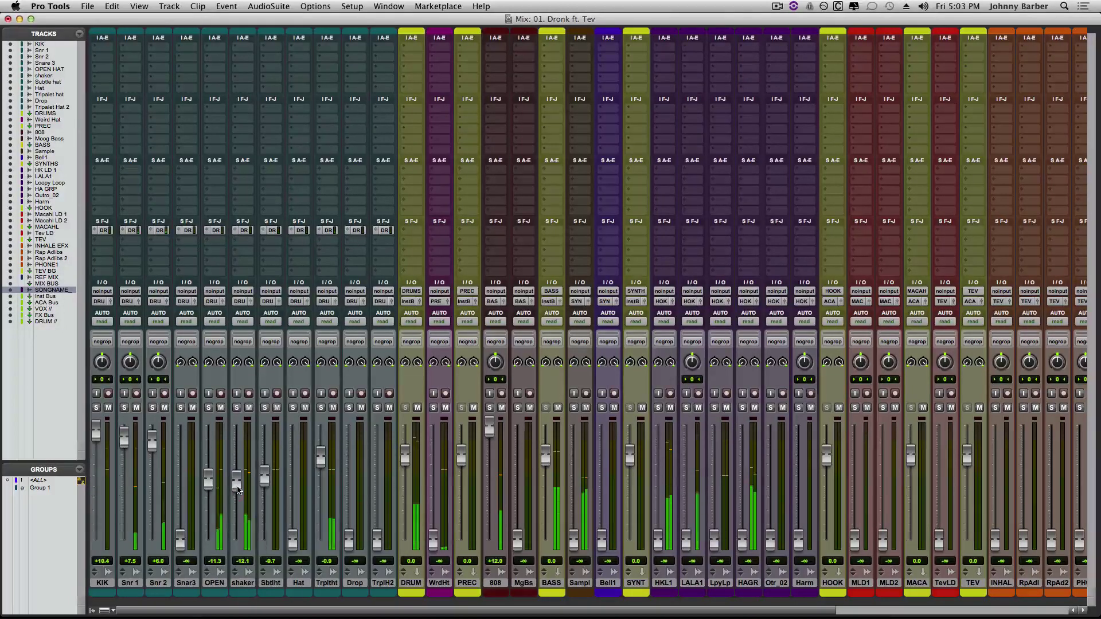
left_click_drag(235, 484, 208, 486)
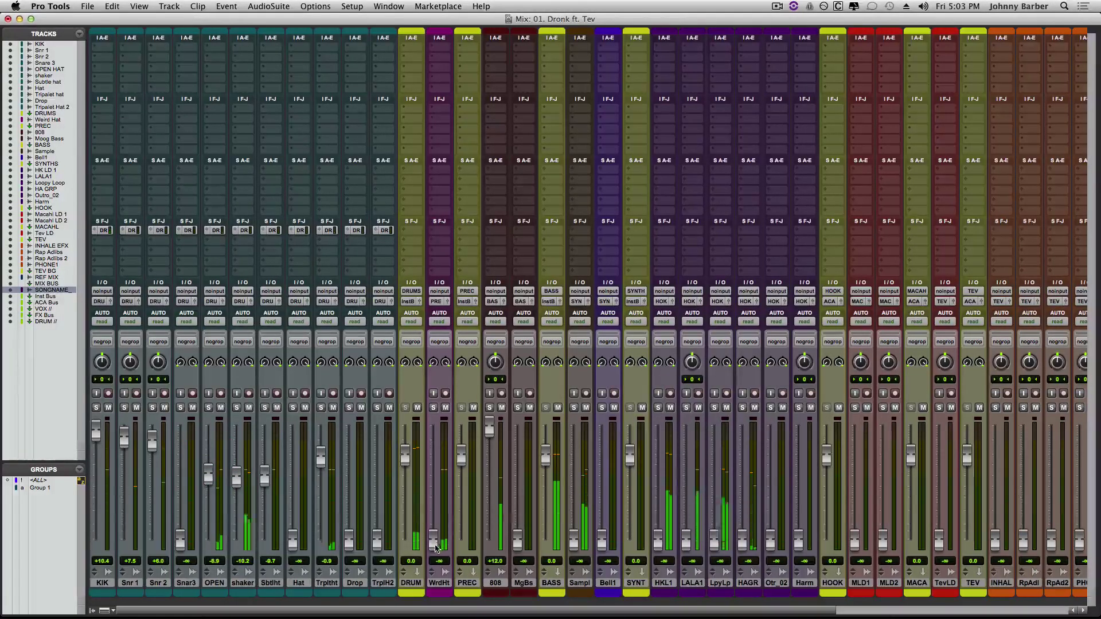
left_click_drag(434, 534, 436, 475)
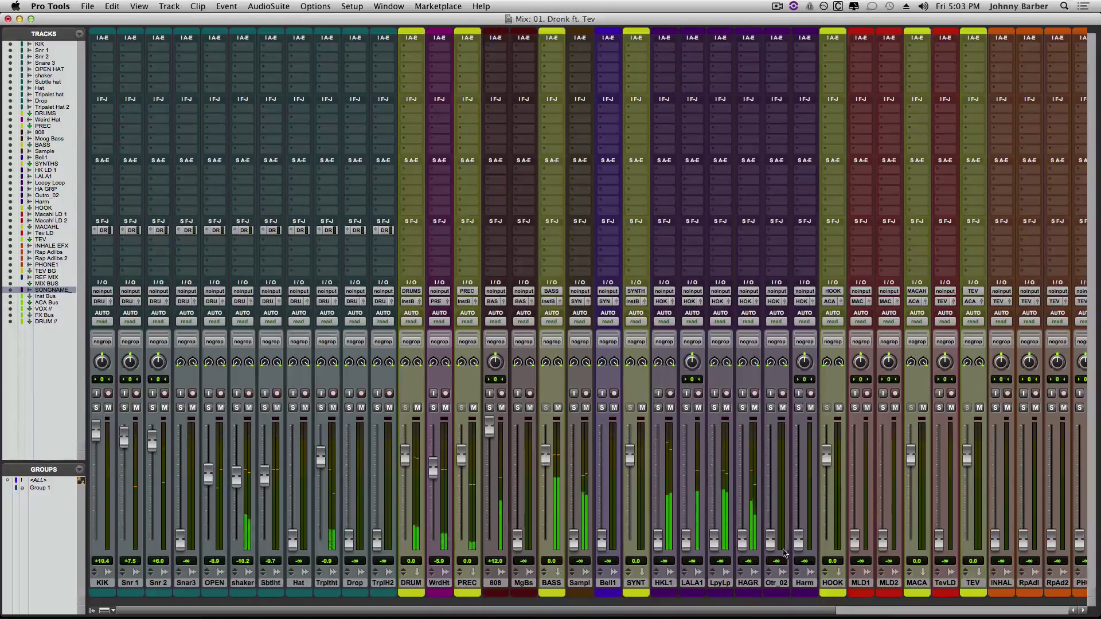
Bring up the lead hook vocal HK LD 1 and fine-tune its fader to -11.0 dB.
left_click_drag(664, 505, 666, 488)
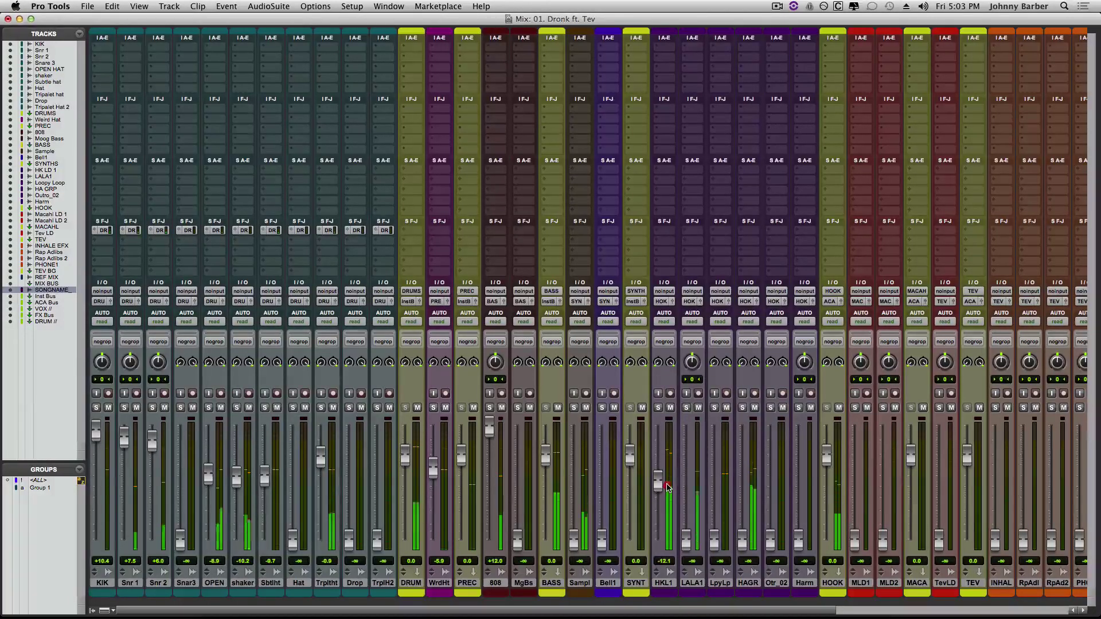
left_click_drag(666, 488, 668, 486)
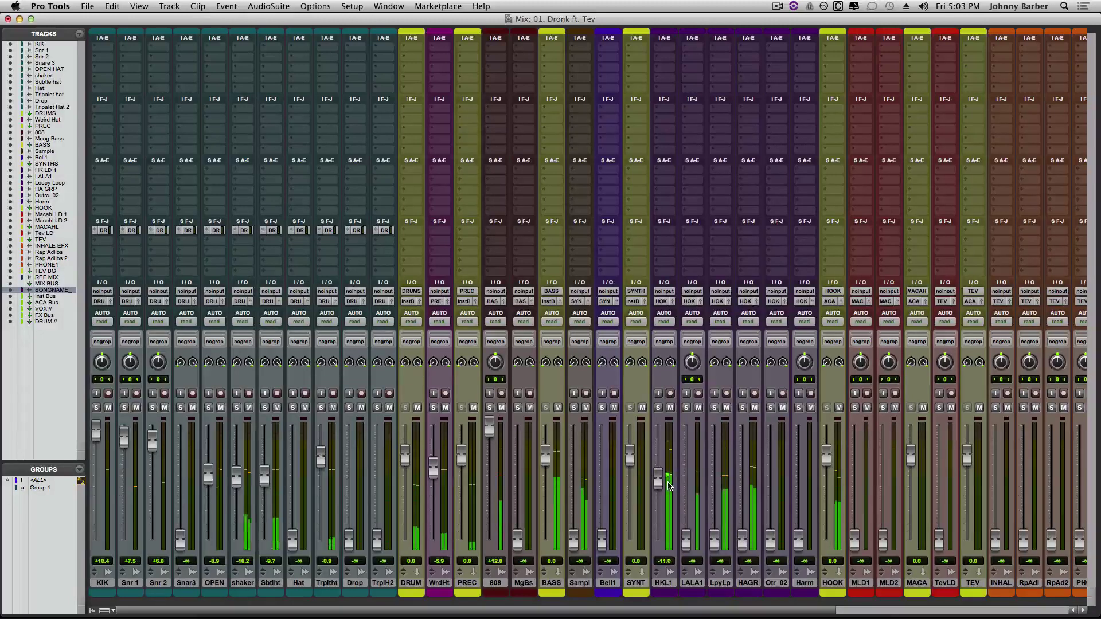
left_click(670, 481)
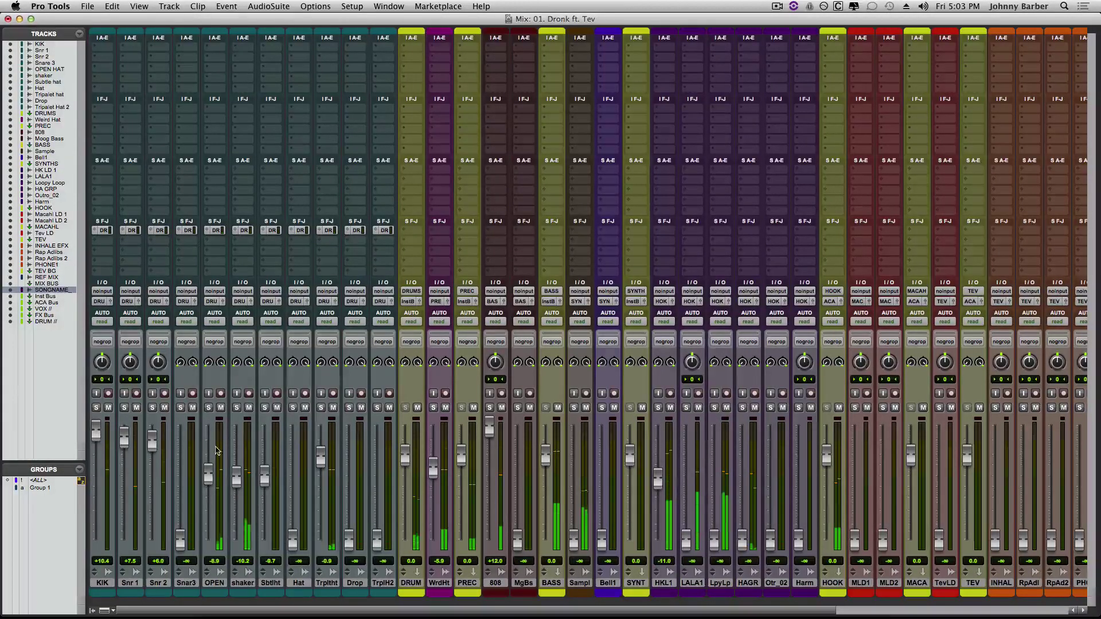
Bring up the backing hook tracks, setting LALA1 to about -16.8 dB, Loopy Loop to -8.9 dB and HA GRP to -13.1 dB.
scroll(520, 460, "right", 10)
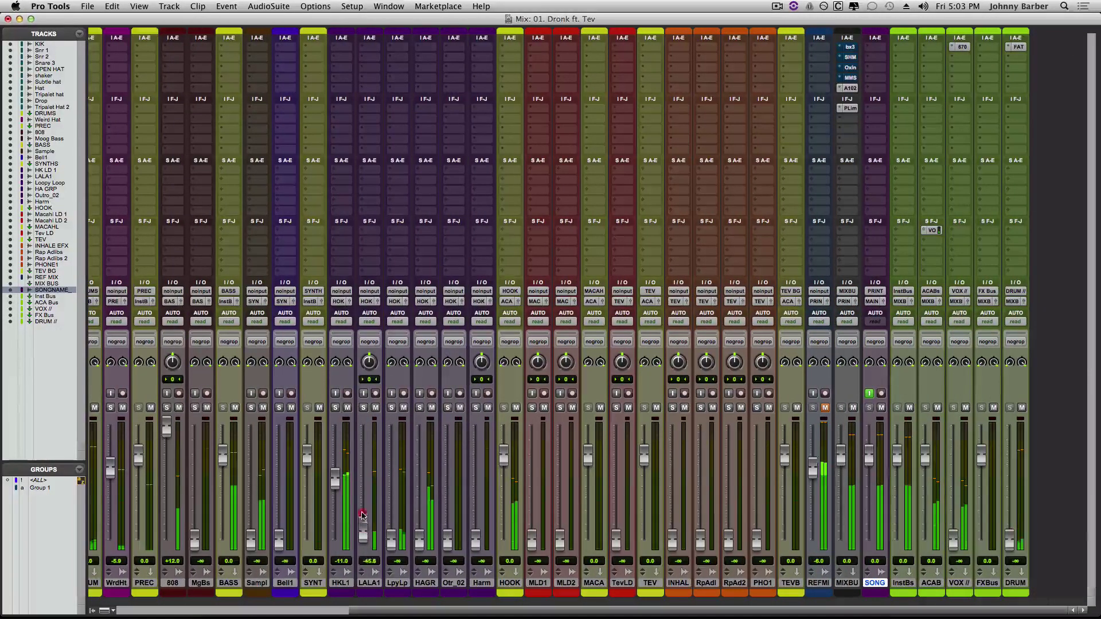
left_click_drag(363, 515, 363, 492)
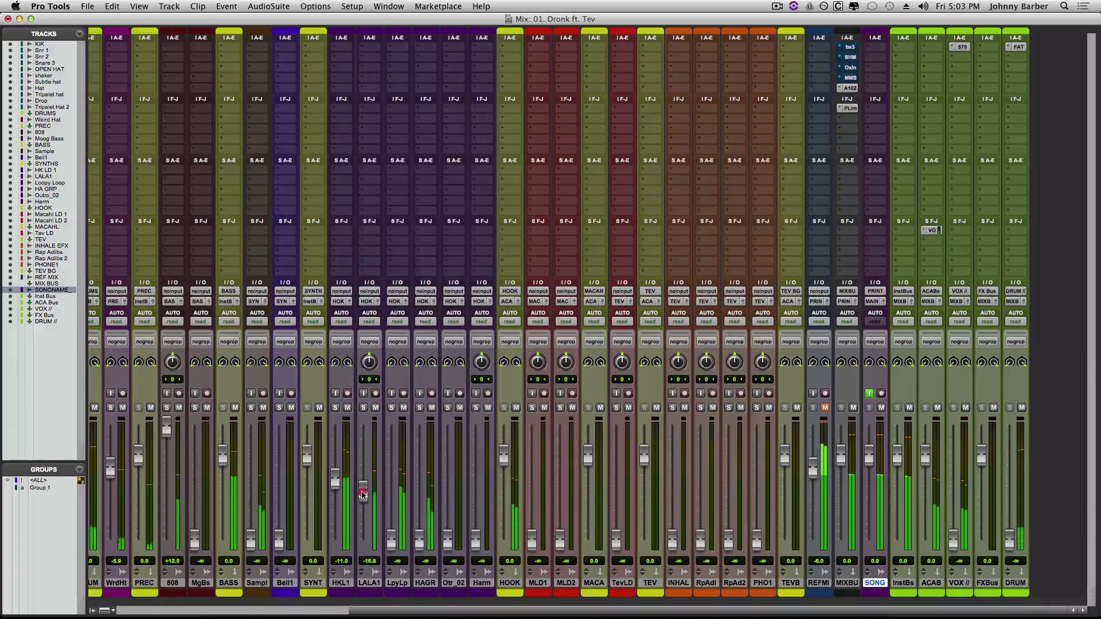
left_click_drag(390, 536, 396, 488)
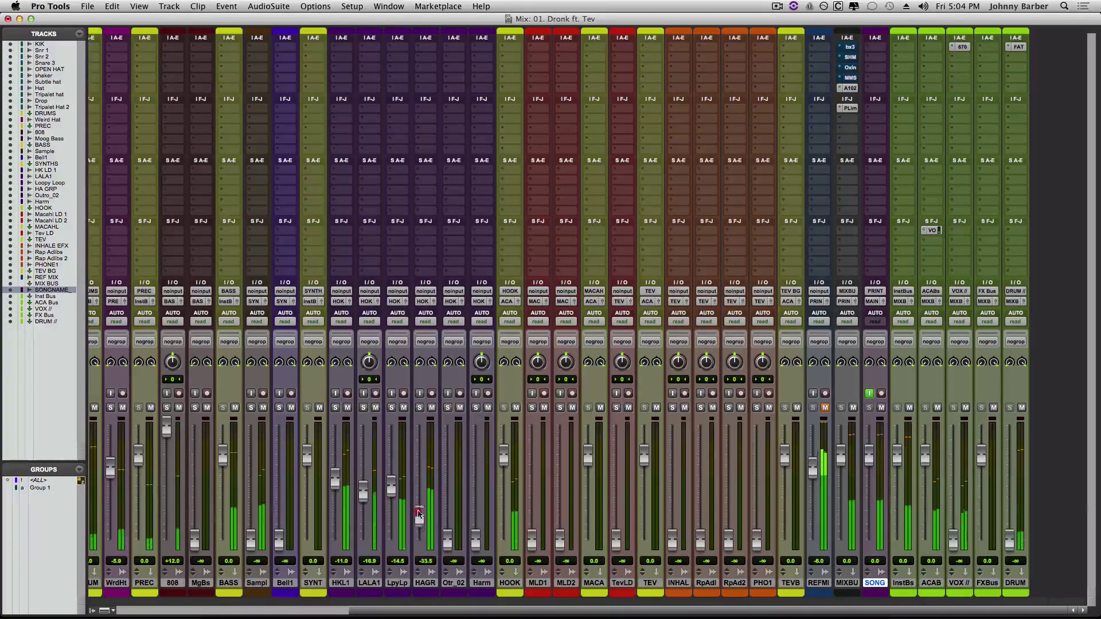
left_click_drag(424, 490, 423, 491)
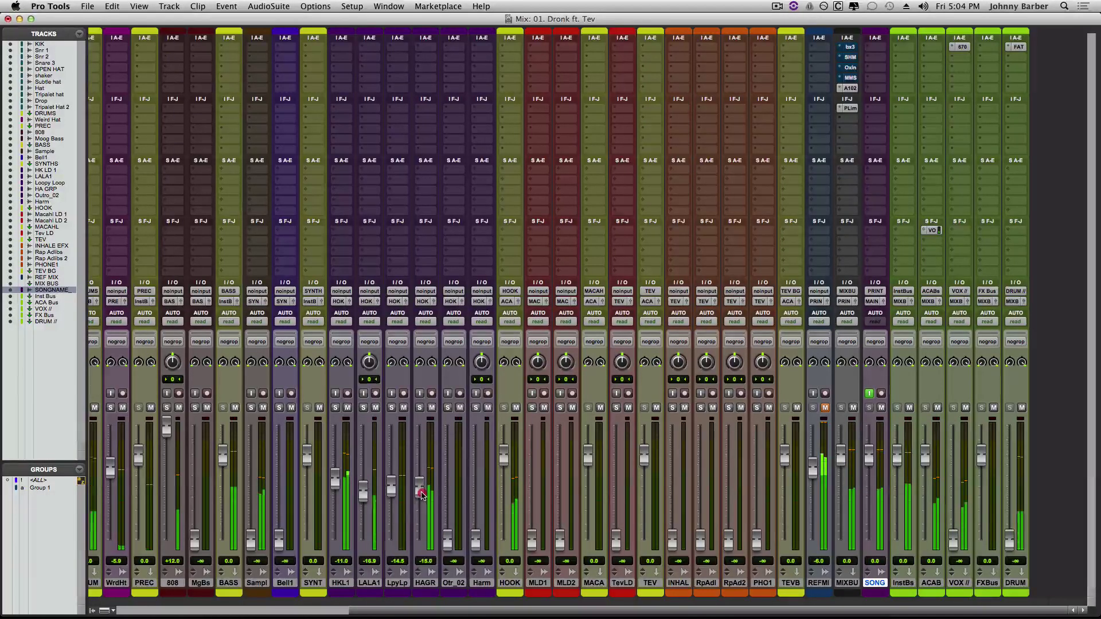
left_click_drag(421, 497, 422, 492)
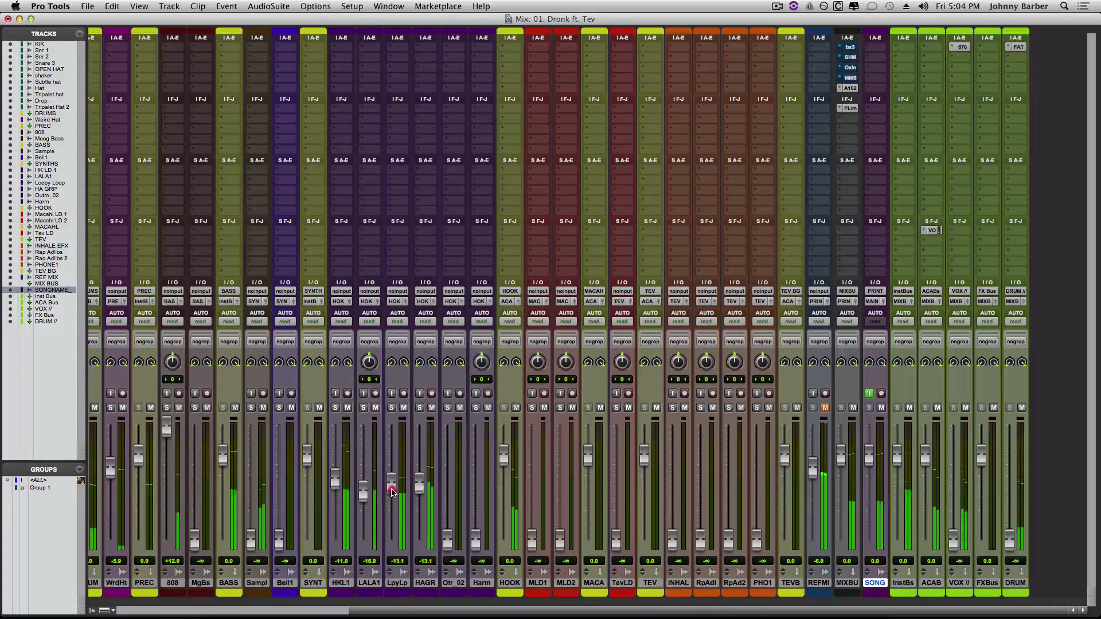
left_click_drag(392, 491, 392, 491)
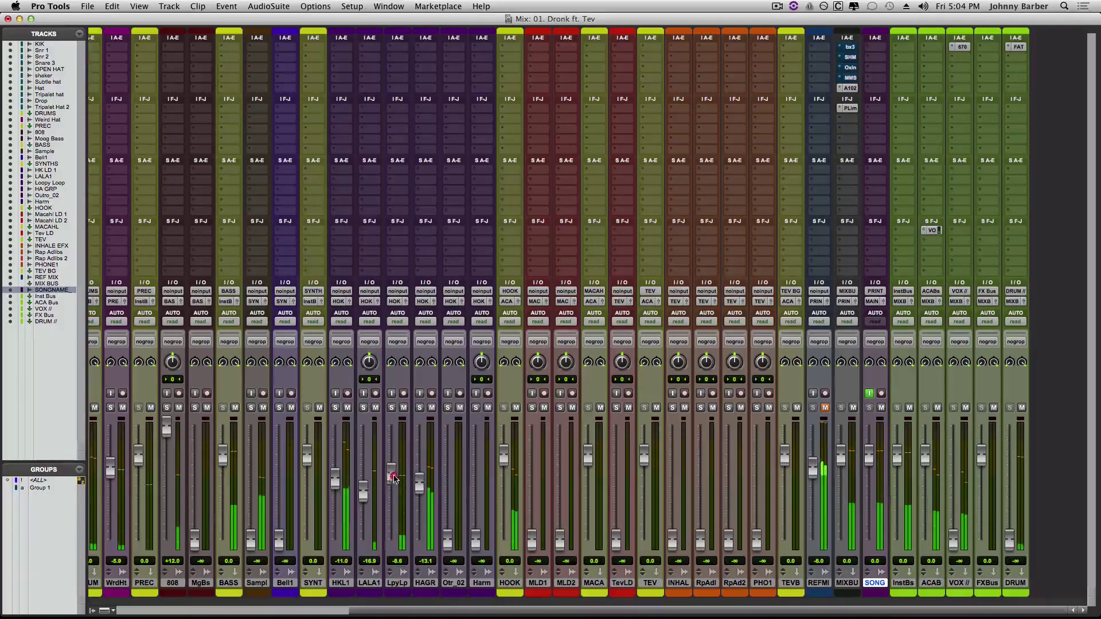
left_click_drag(392, 478, 392, 481)
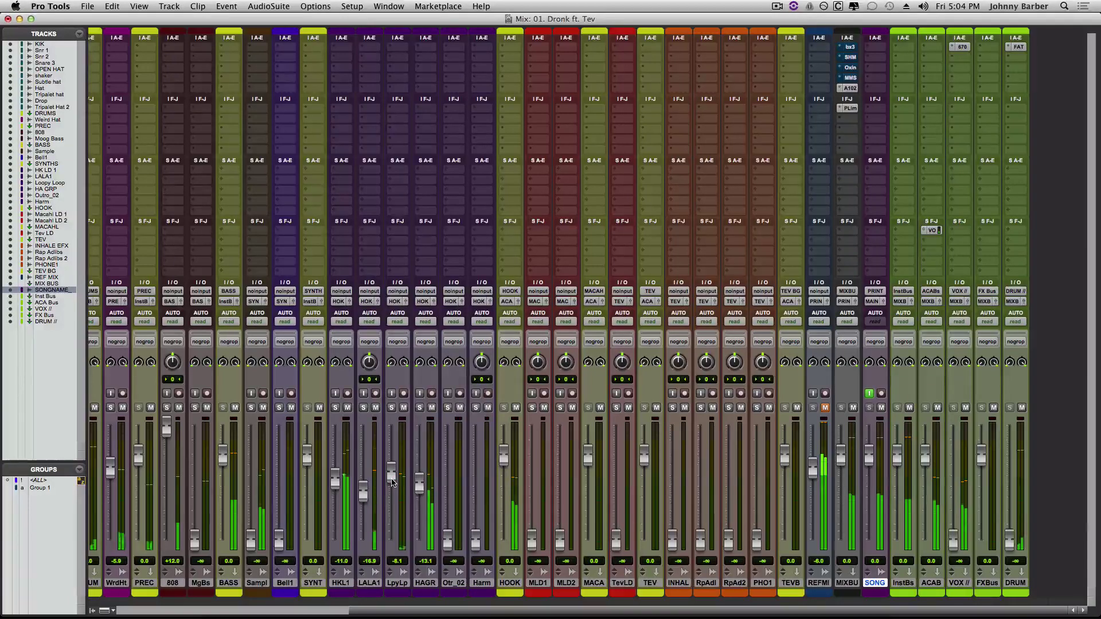
left_click_drag(392, 482, 393, 483)
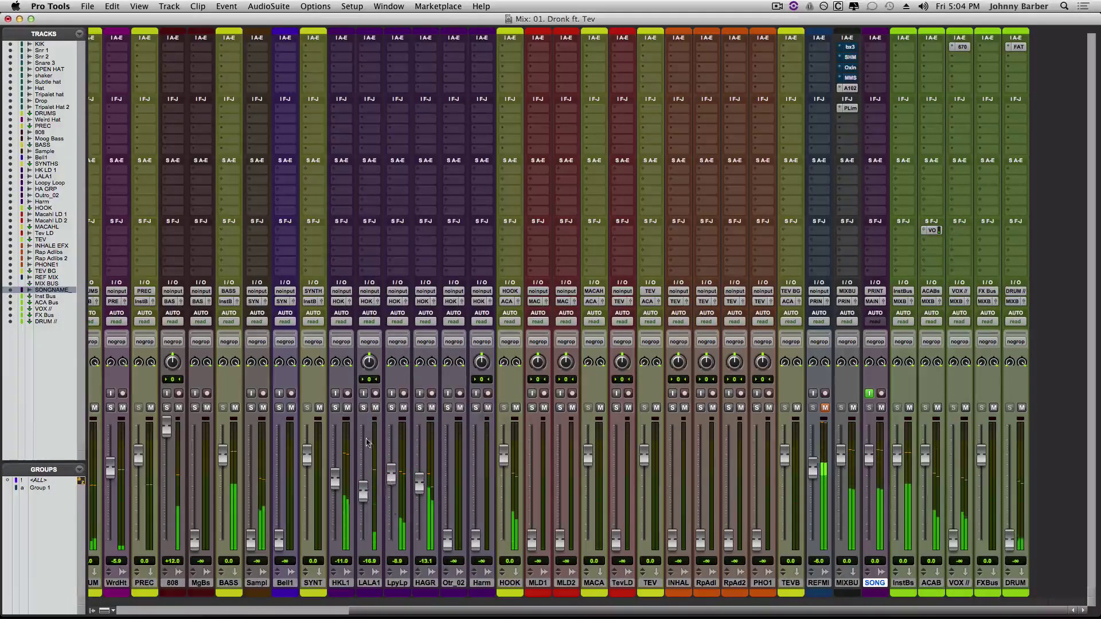
Solo LALA1 briefly, then rebalance LALA1 to about -16.3 dB, Loopy Loop to -10.5 dB and HA GRP to -11.5 dB.
left_click(364, 409)
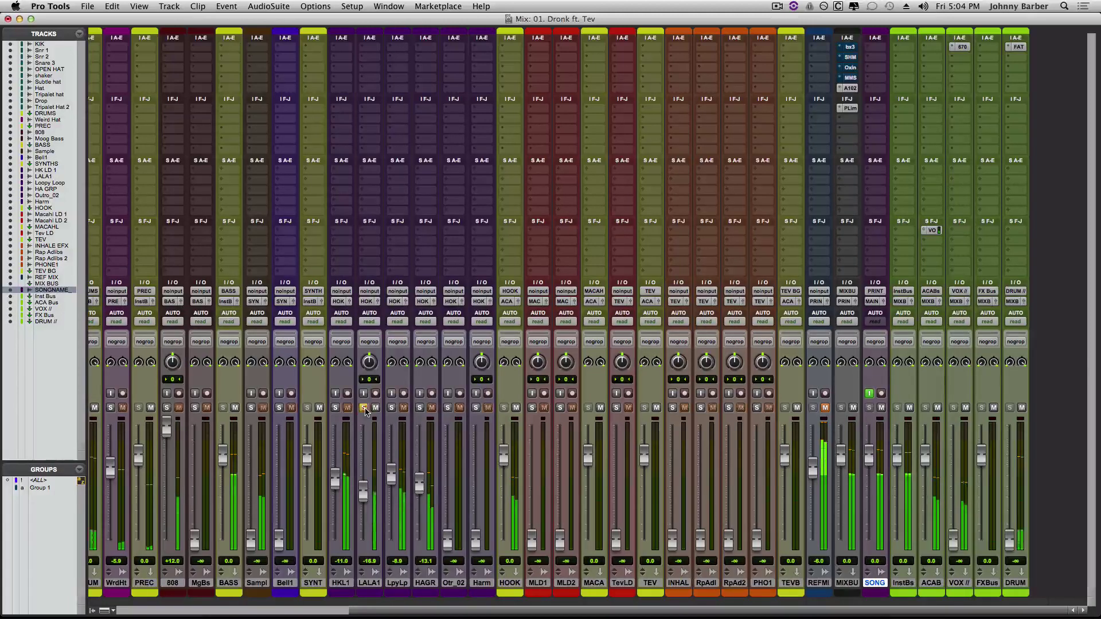
left_click(364, 409)
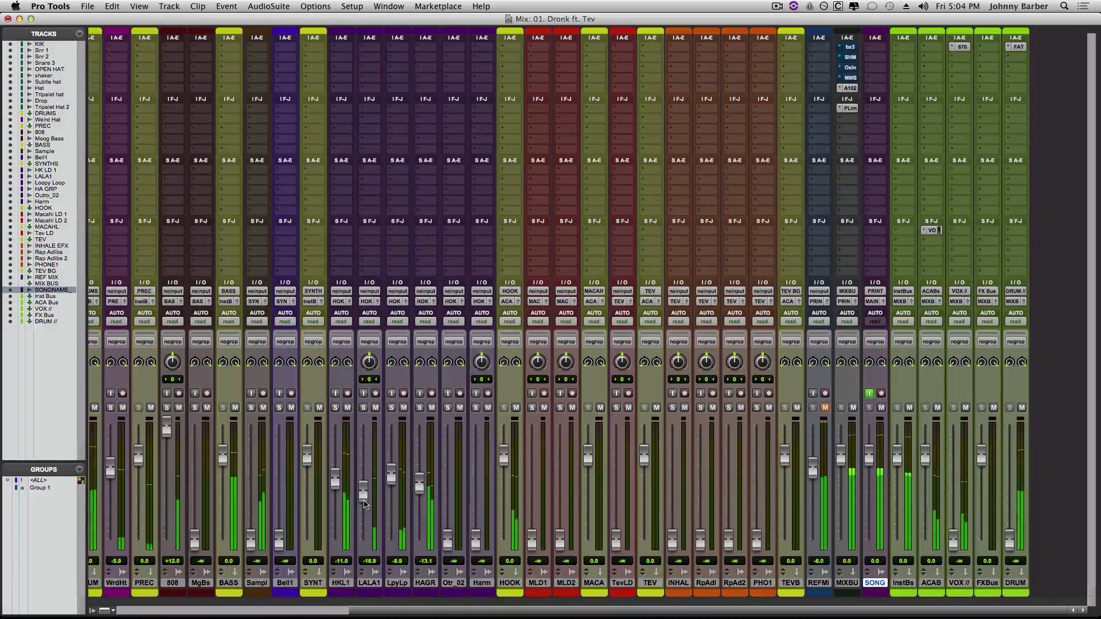
left_click_drag(366, 501, 396, 490)
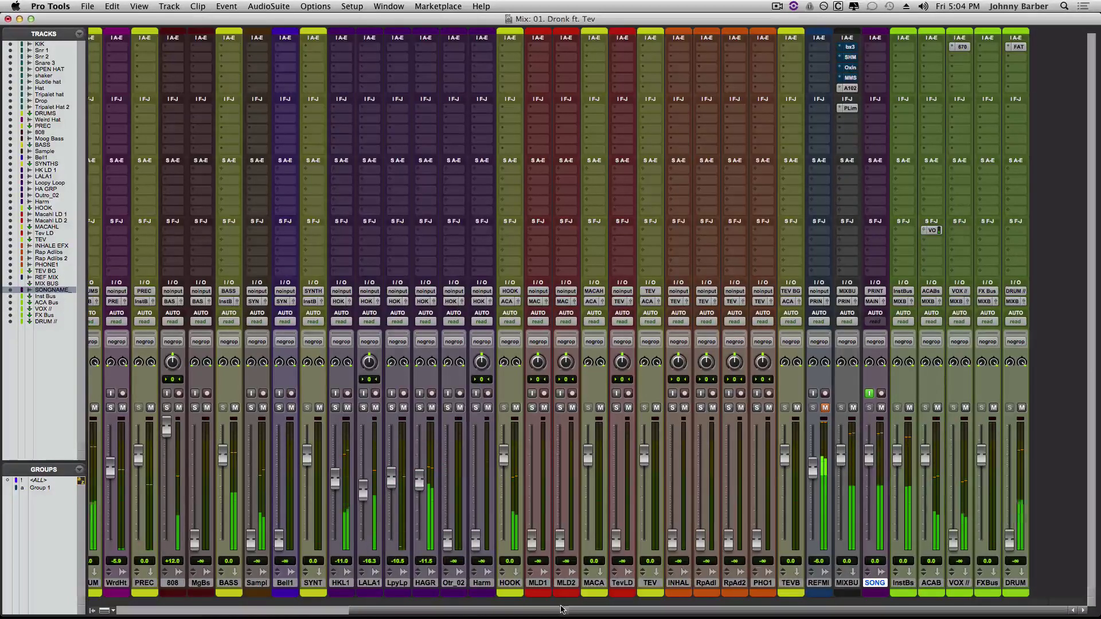
Bring up the Sample track among the synths and fine-tune its fader to -3.3 dB.
left_click_drag(561, 607, 289, 607)
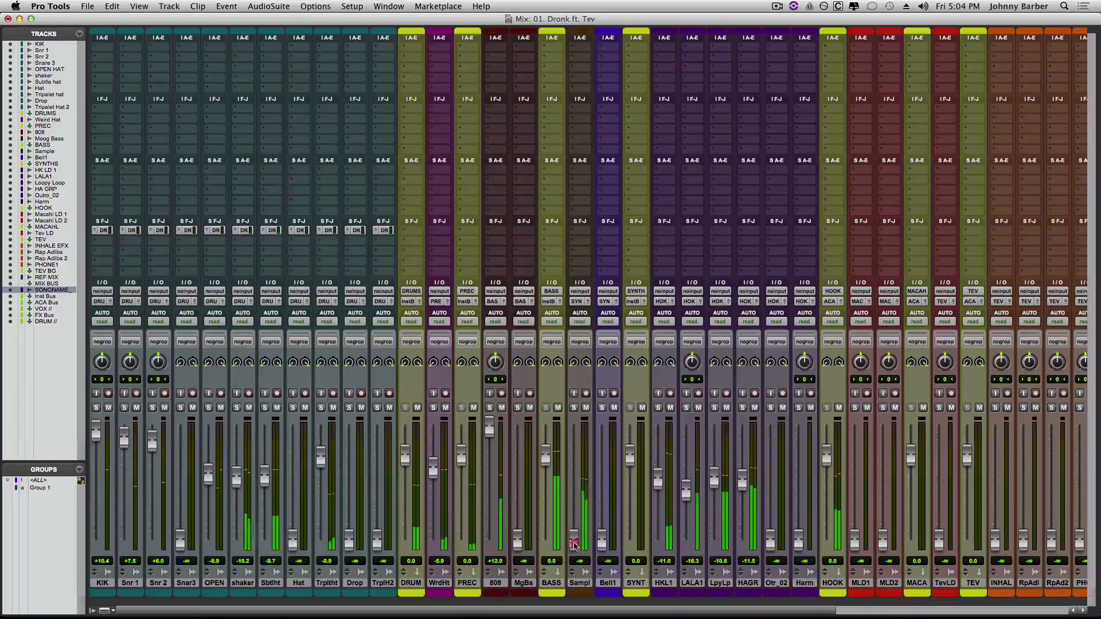
left_click_drag(574, 544, 573, 469)
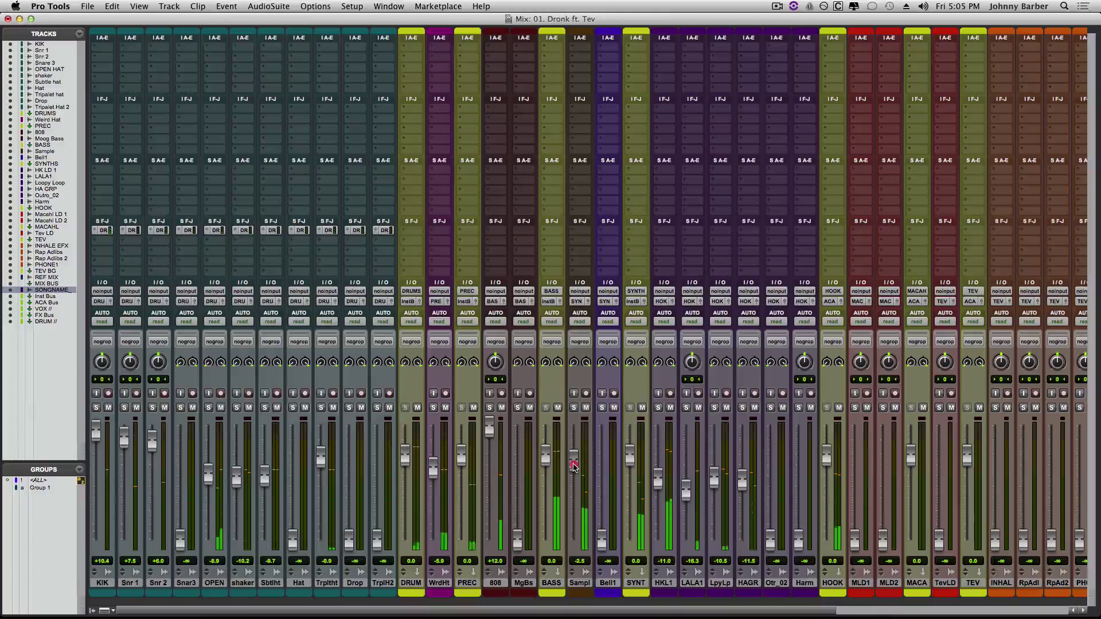
left_click_drag(574, 468, 573, 469)
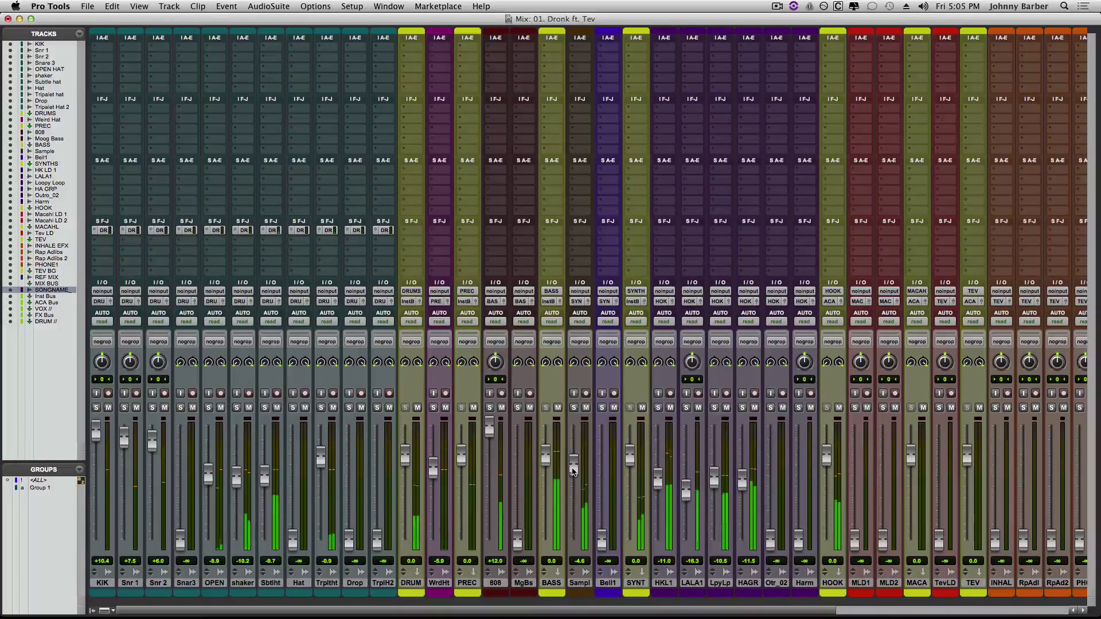
left_click(572, 470)
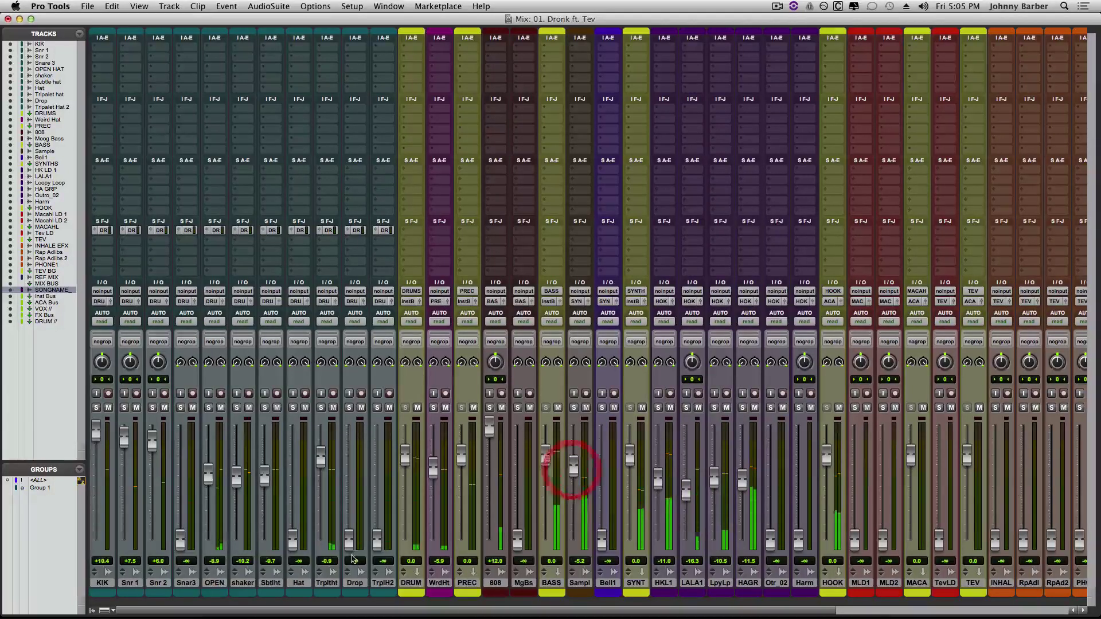
mouse_move(574, 473)
left_mouse_down()
mouse_move(575, 454)
mouse_move(576, 470)
left_mouse_up()
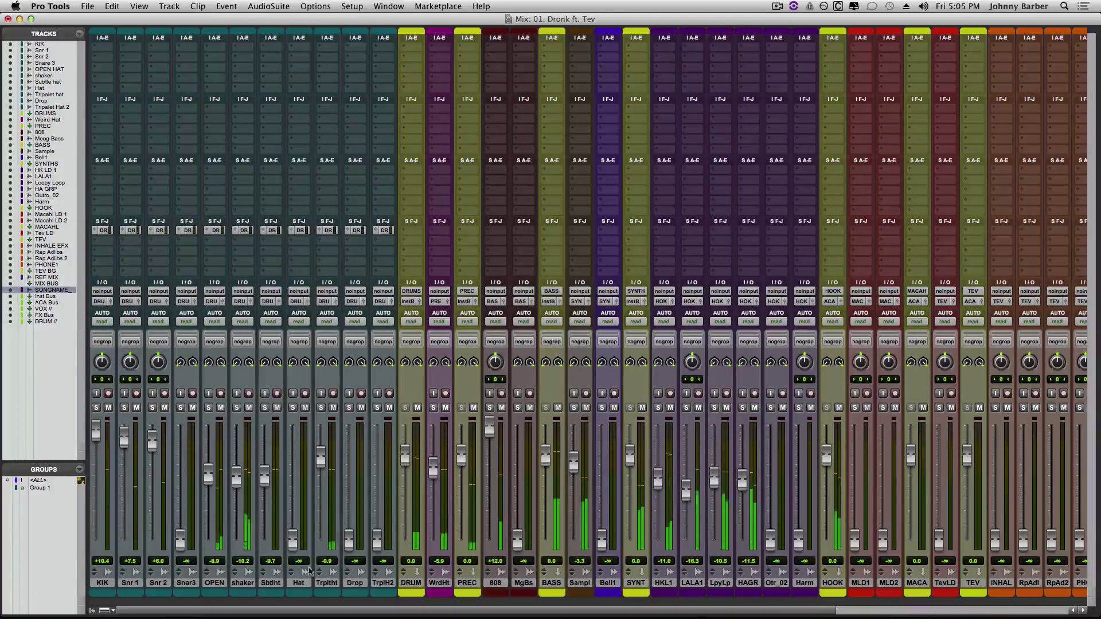
Stop playback, select the 17-bar outro starting at bar 81 in the Edit window, and play it with the mixer showing.
key("super+equal")
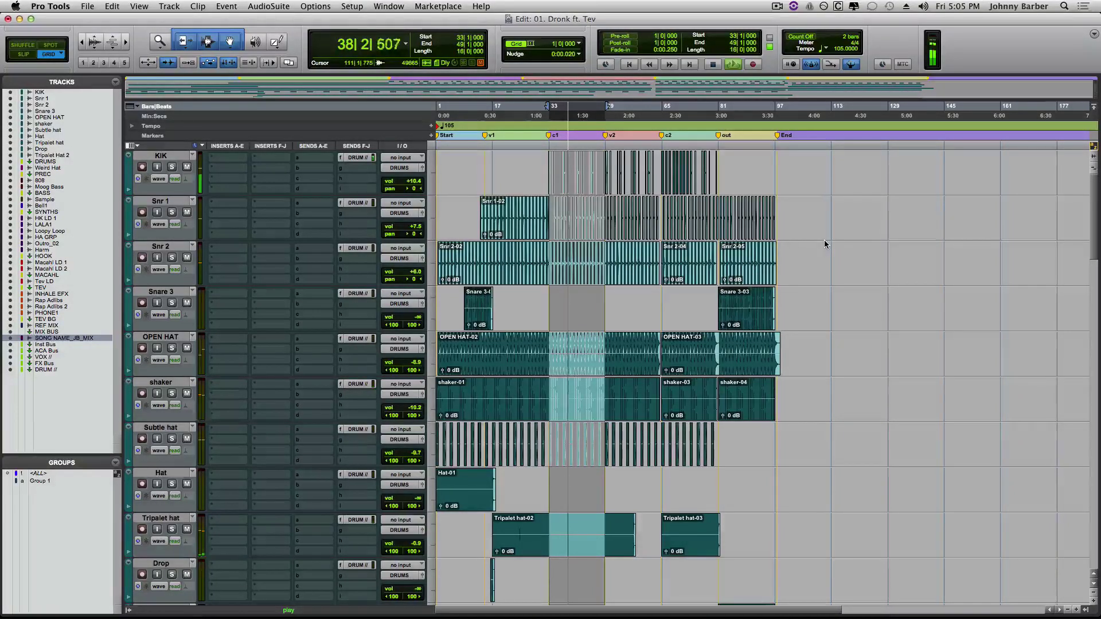
key("space")
left_click_drag(719, 147, 779, 151)
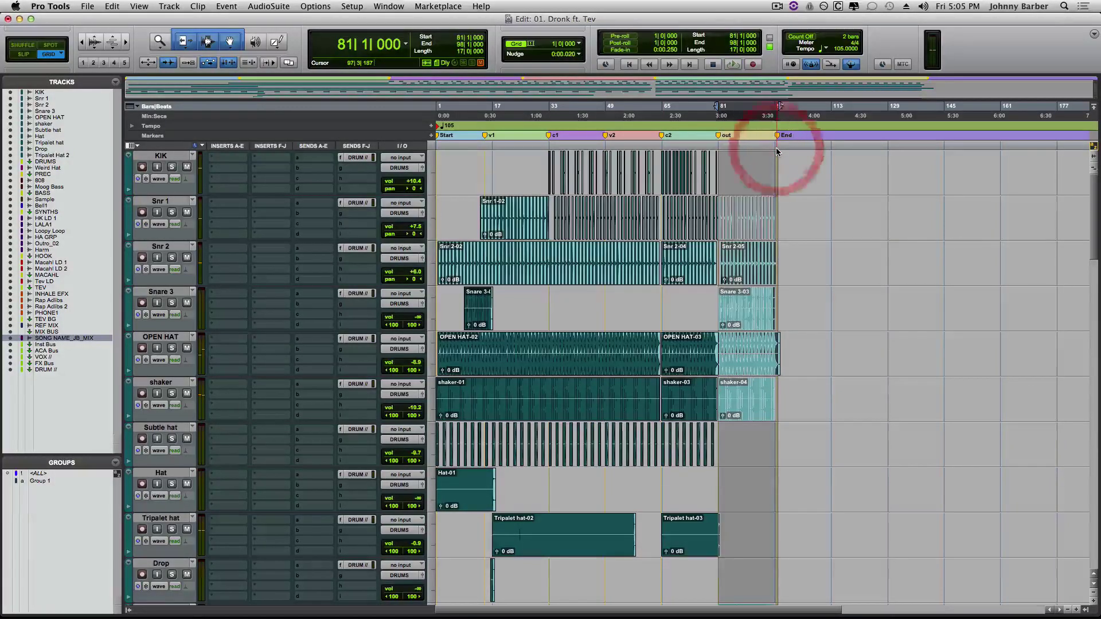
key("super+equal")
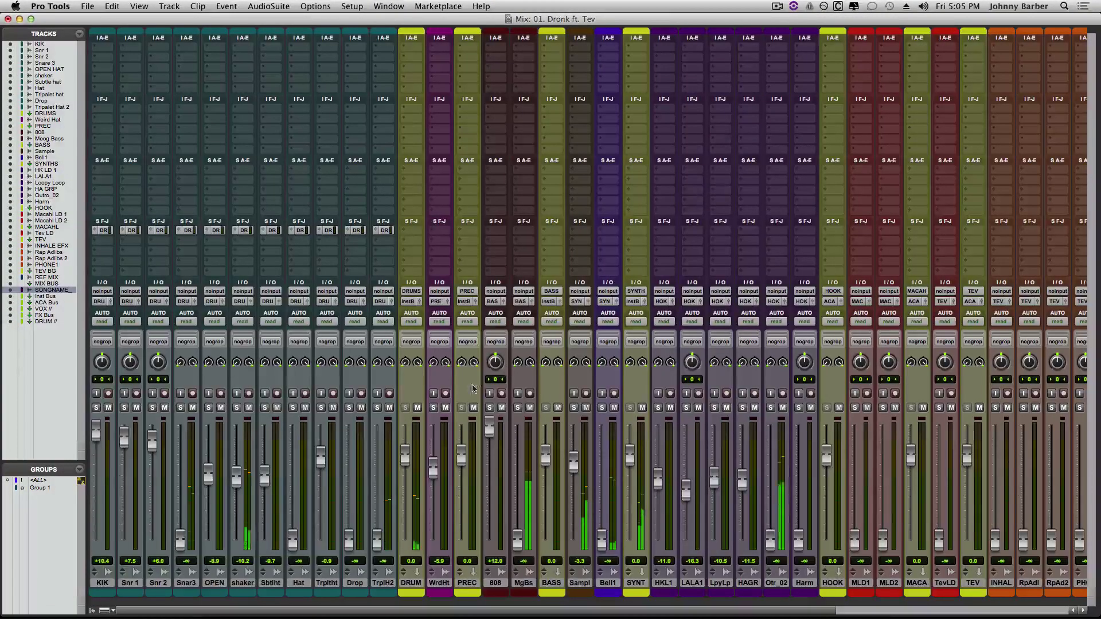
Raise the outro drum faders, setting Snare 3 to +1.6 dB and Tripalet Hat 2 to +0.2 dB.
left_click_drag(180, 538, 184, 453)
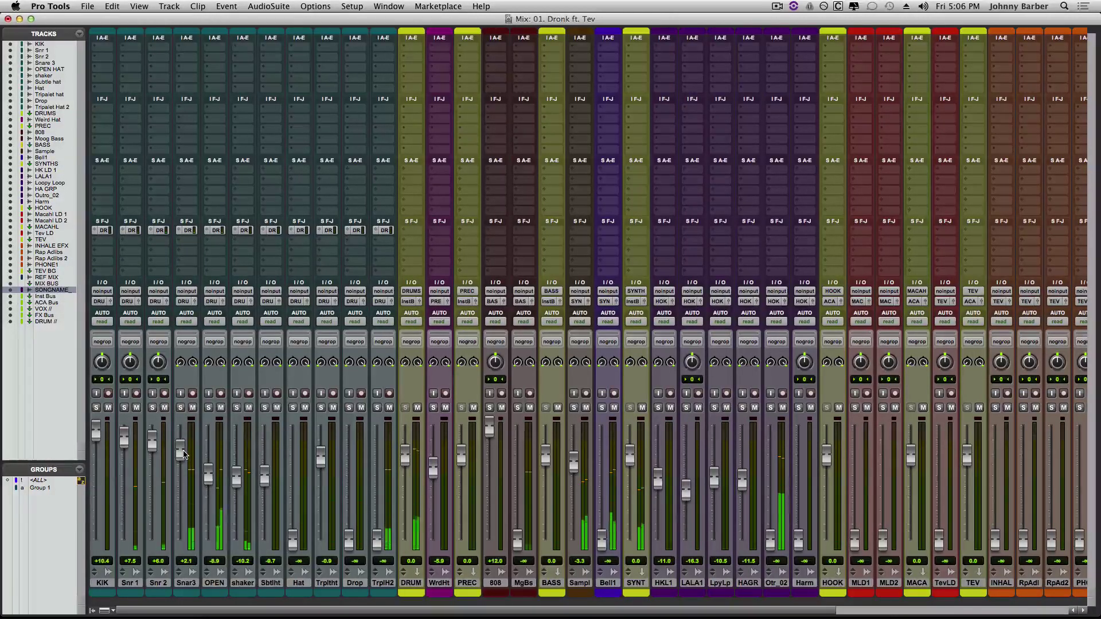
left_click(183, 454)
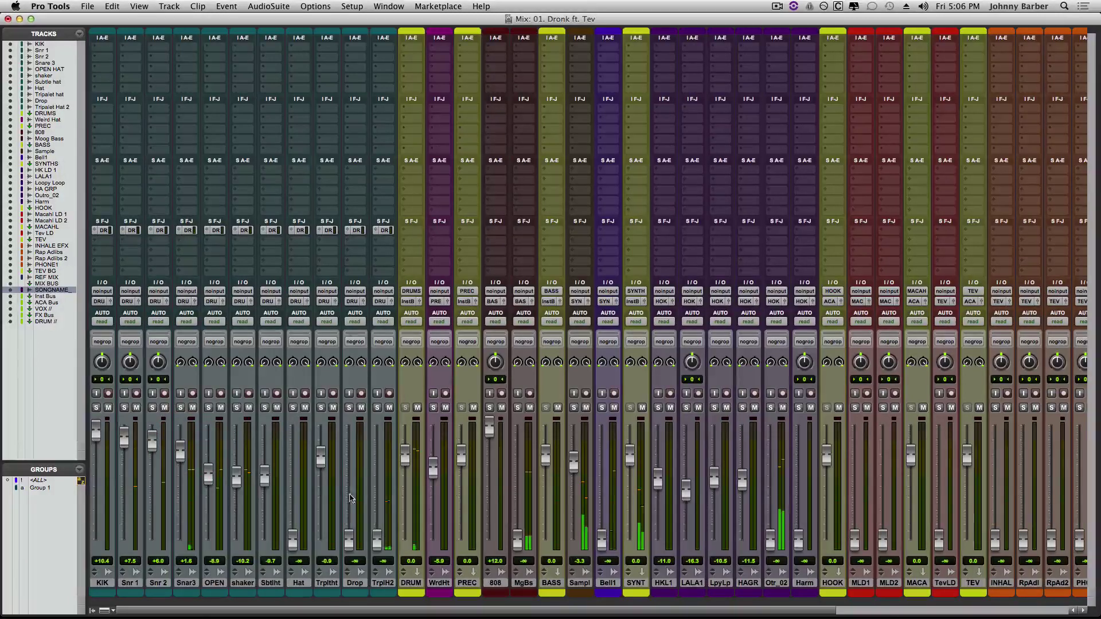
left_click_drag(375, 534, 377, 454)
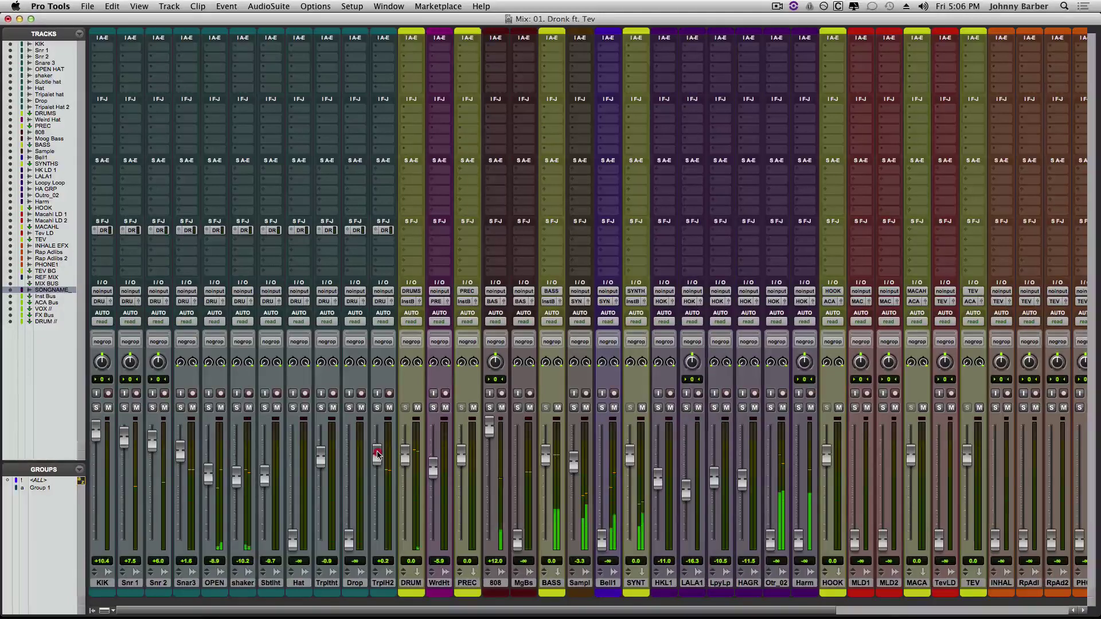
Raise Tripalet Hat 2 to +1.4 dB and bring in the Moog Bass at -1.1 dB for the outro.
left_click_drag(378, 453, 378, 450)
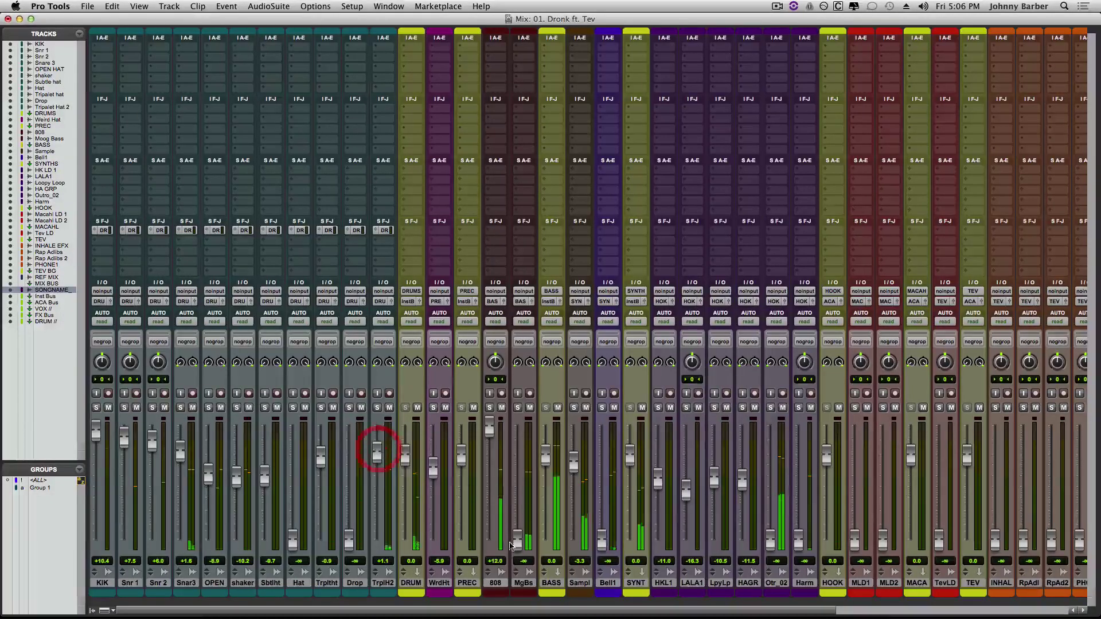
left_click_drag(518, 539, 520, 467)
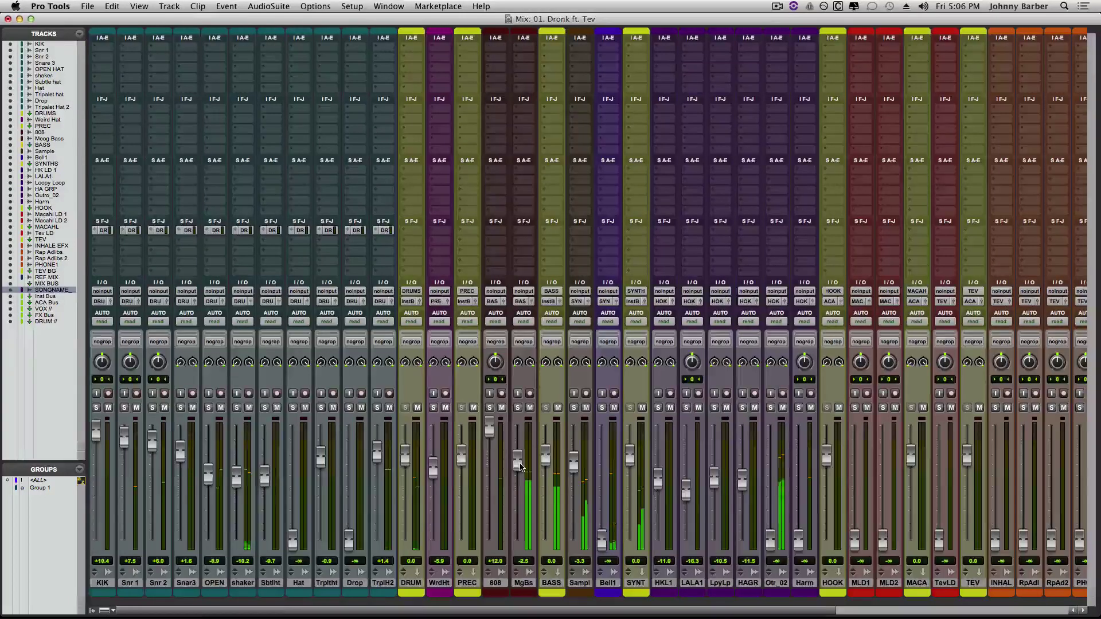
key("super+equal")
key("super+equal")
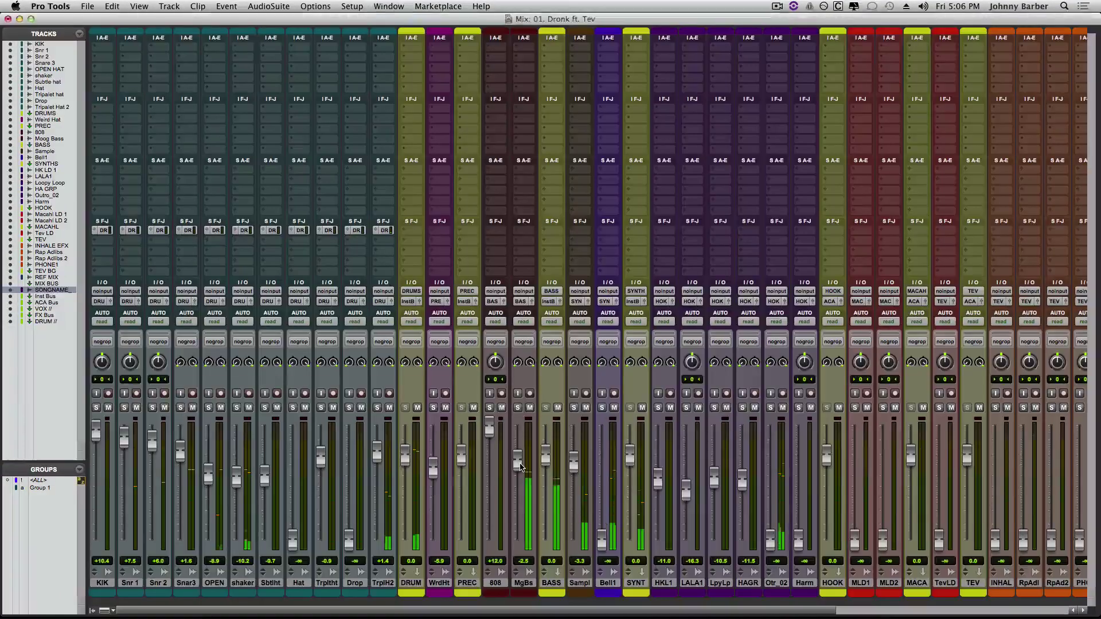
left_click_drag(520, 468, 520, 466)
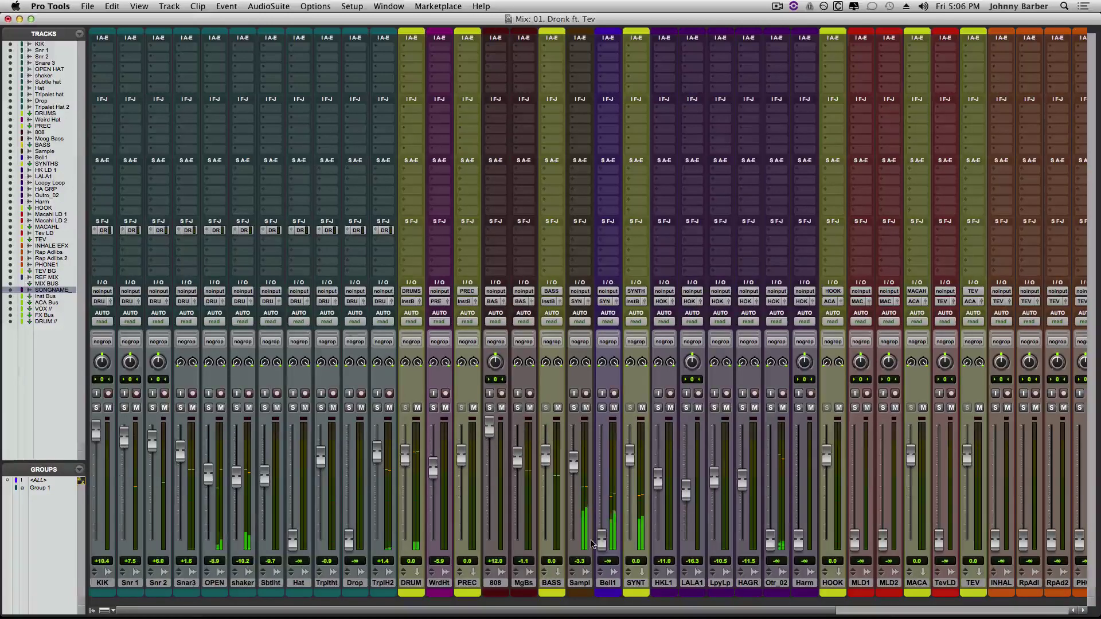
Bring in the remaining outro tracks, setting Bell1 to -4.1 dB, Outro_02 to -3.6 dB and Harm to +1.1 dB.
left_click_drag(603, 505, 611, 475)
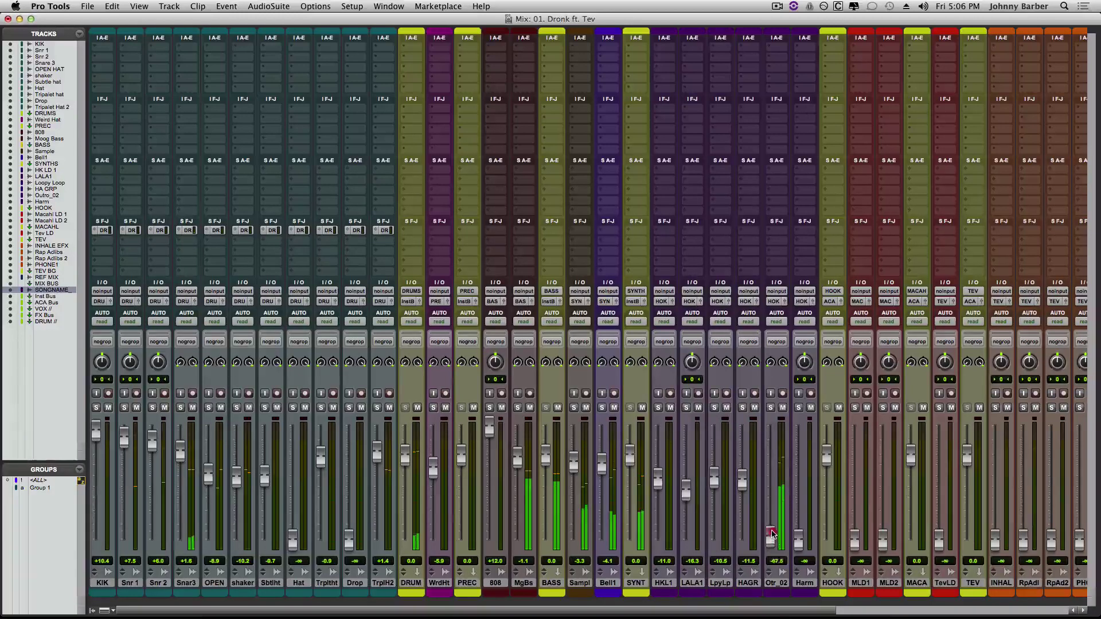
left_click_drag(773, 526, 776, 469)
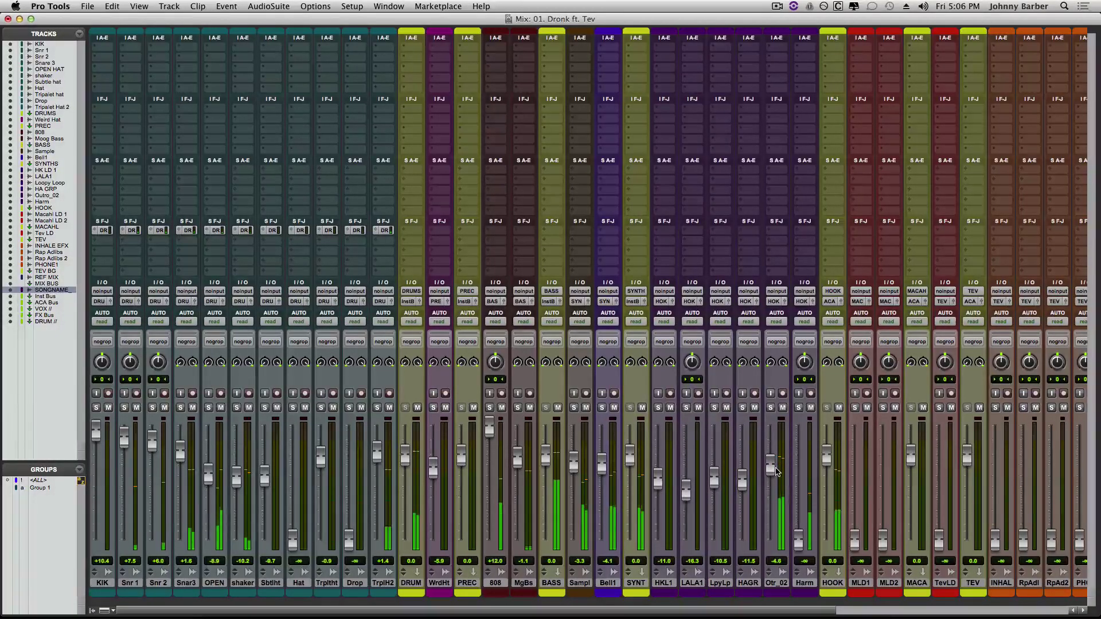
left_click_drag(798, 541, 801, 461)
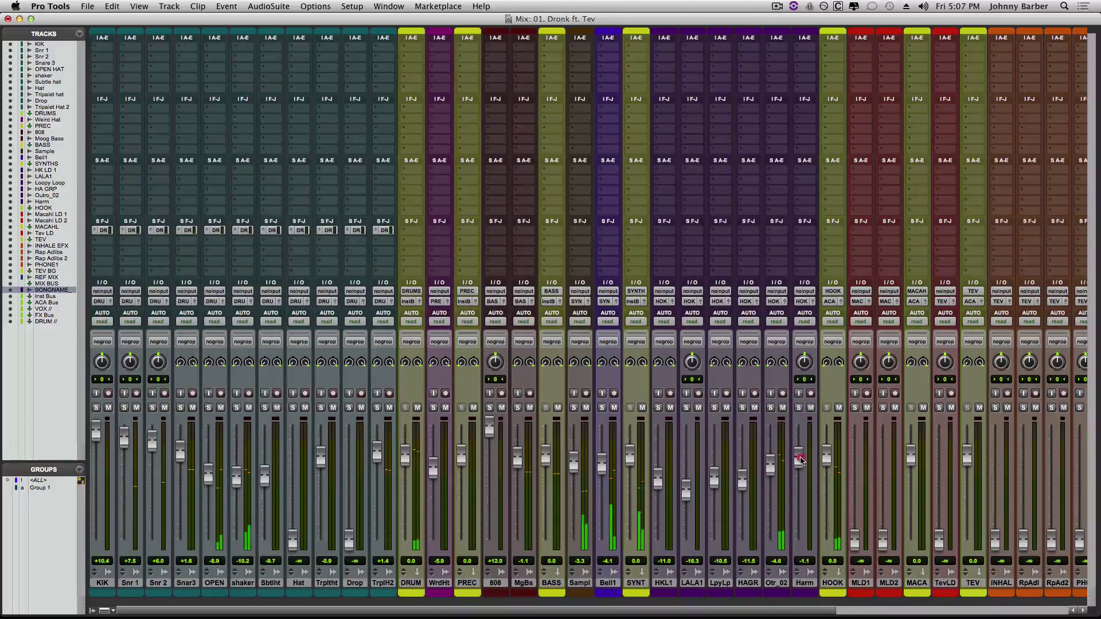
left_click_drag(801, 459, 773, 471)
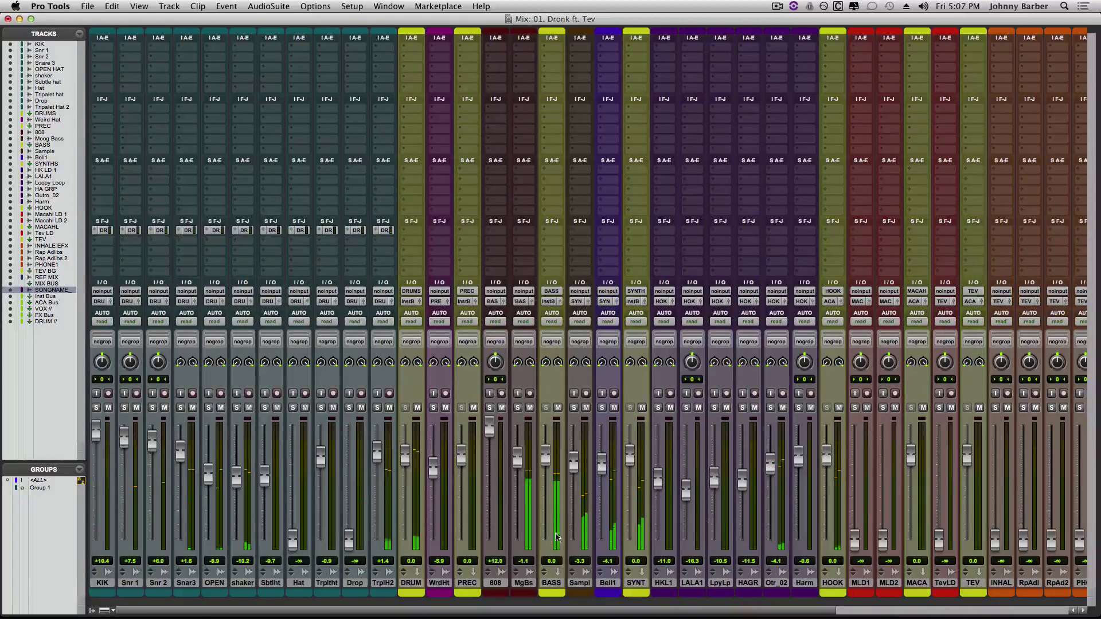
left_click_drag(770, 475, 802, 459)
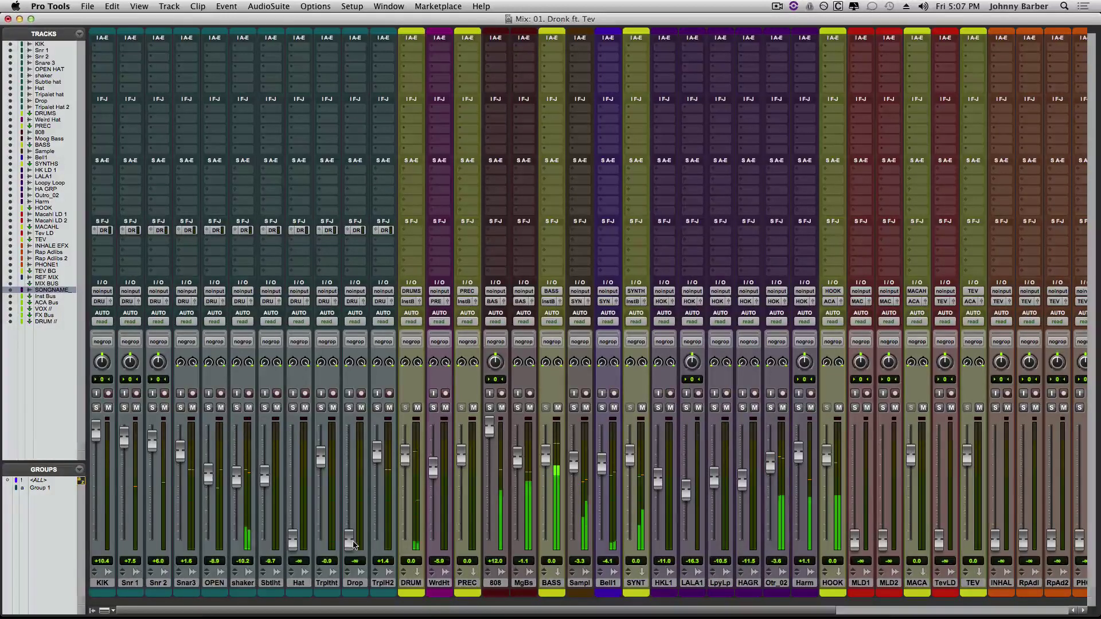
Select the Hat track among the drums and bring its fader up to -5.4 dB.
left_click(299, 583)
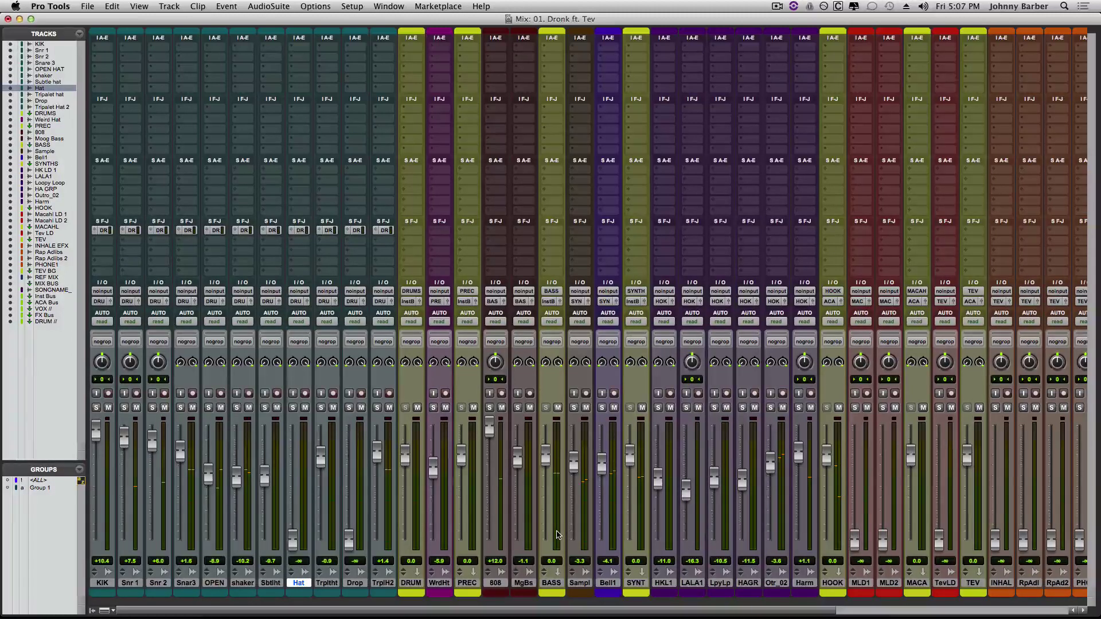
left_click_drag(291, 543, 292, 465)
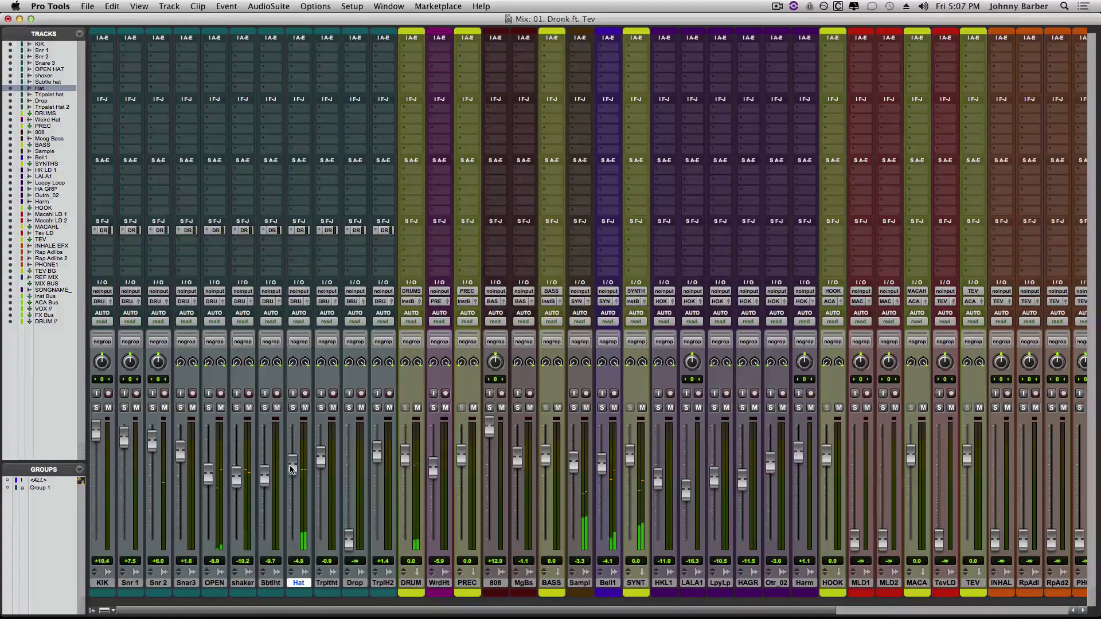
left_click_drag(290, 465, 289, 467)
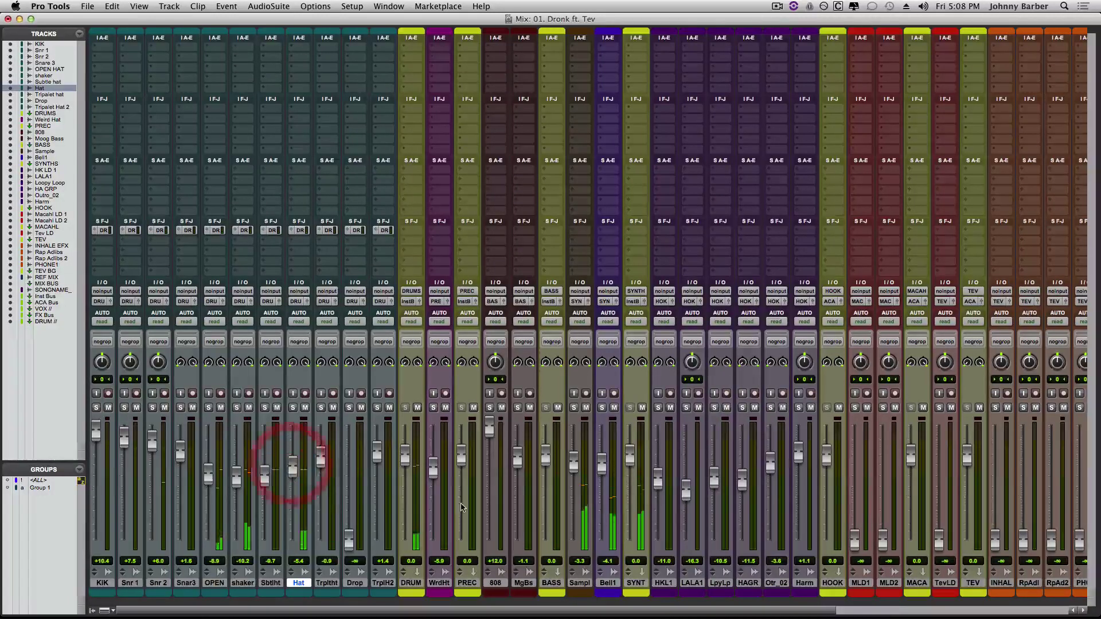
Select the Macahl LD 1 and Macahl LD 2 vocal tracks and group them with the default group settings.
scroll(461, 504, "right", 8)
scroll(461, 504, "left", 2)
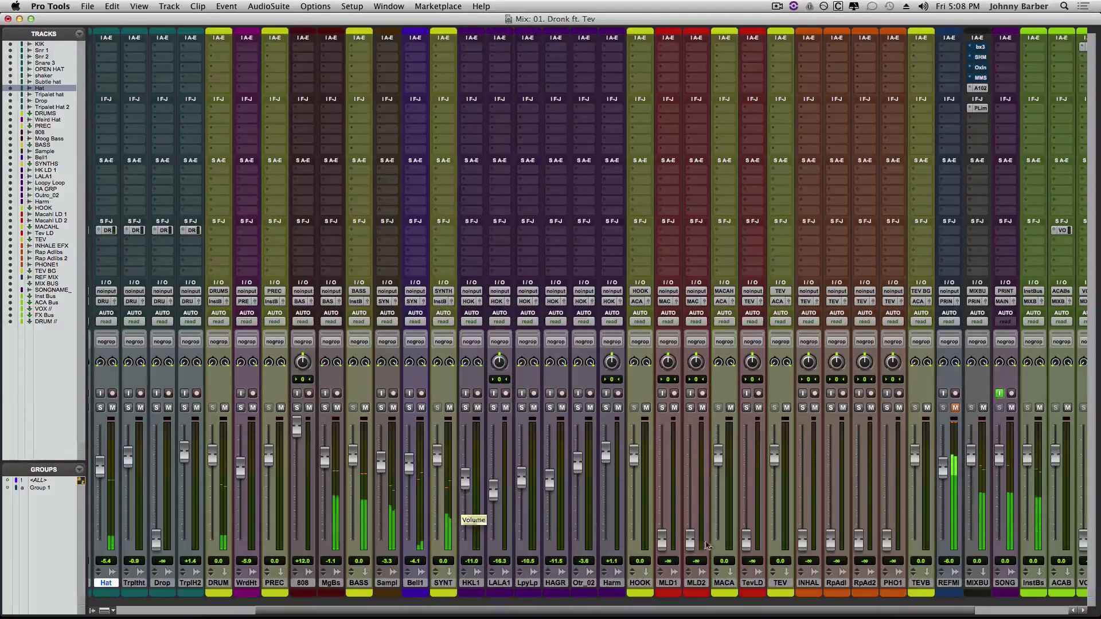
left_click(671, 582)
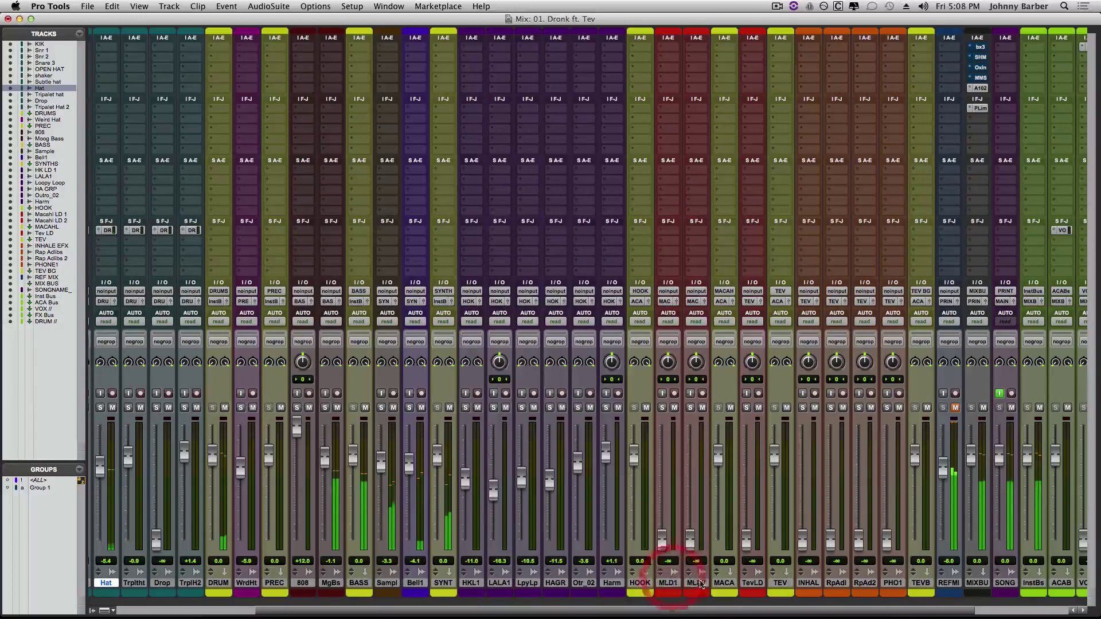
left_click(698, 585, "shift")
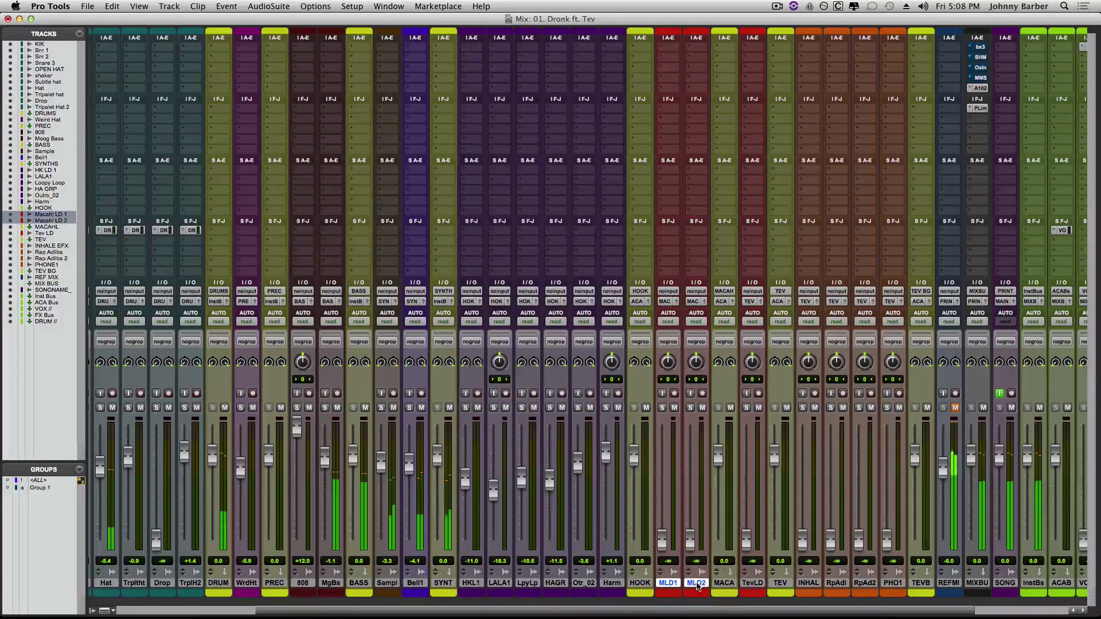
key("super+g")
key("Return")
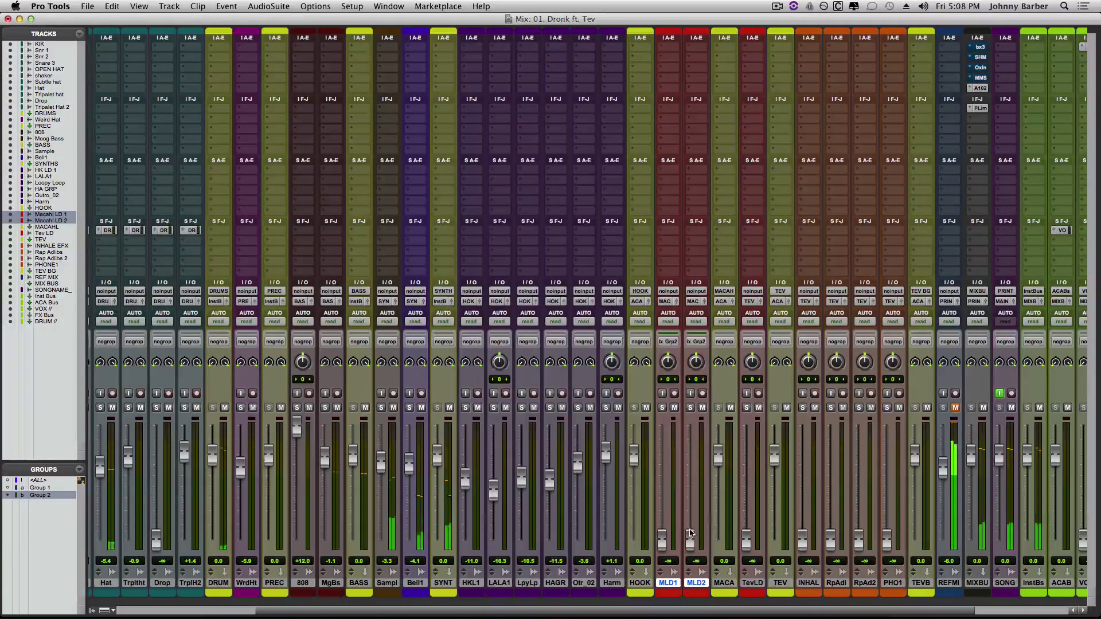
Bring up the grouped Macahl LD 1 and LD 2 faders together to +5.5 dB.
left_click_drag(689, 542, 692, 451)
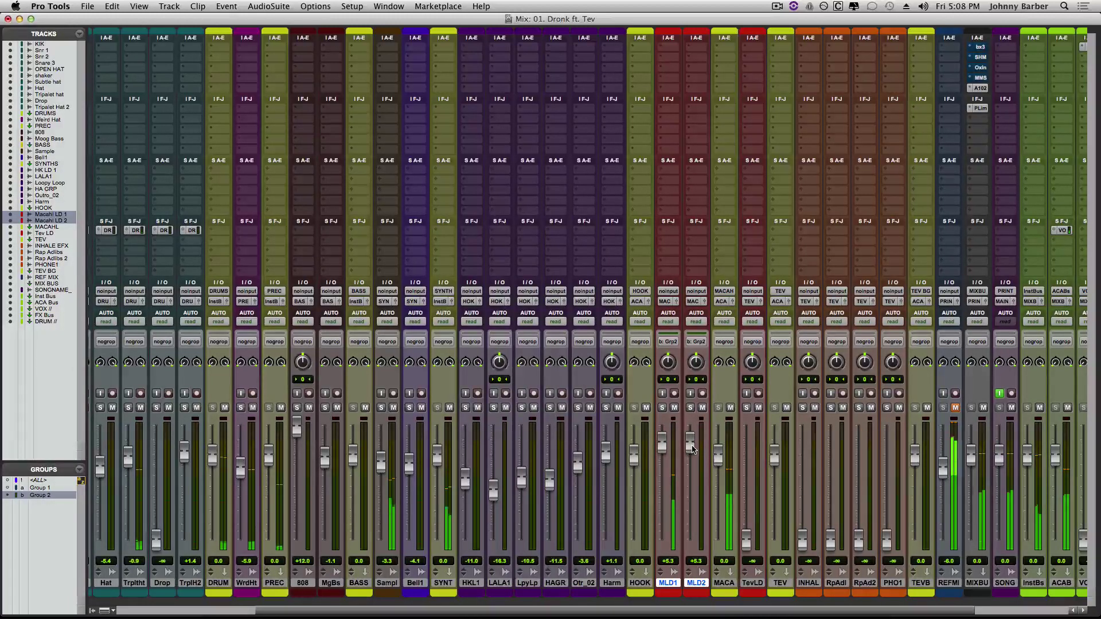
left_click(693, 449)
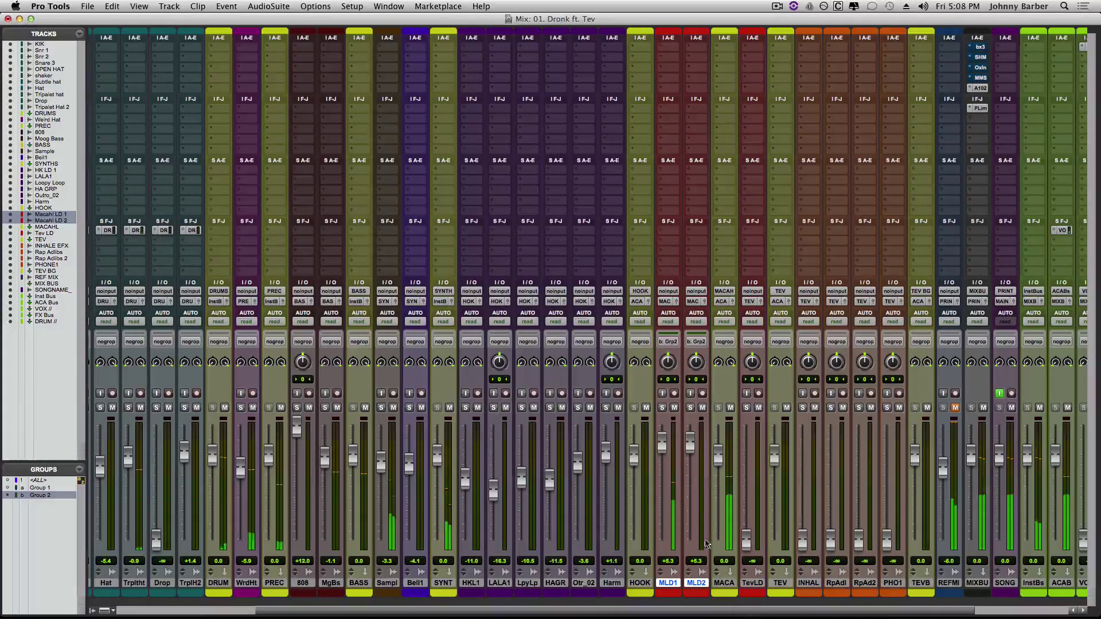
left_click_drag(686, 610, 732, 611)
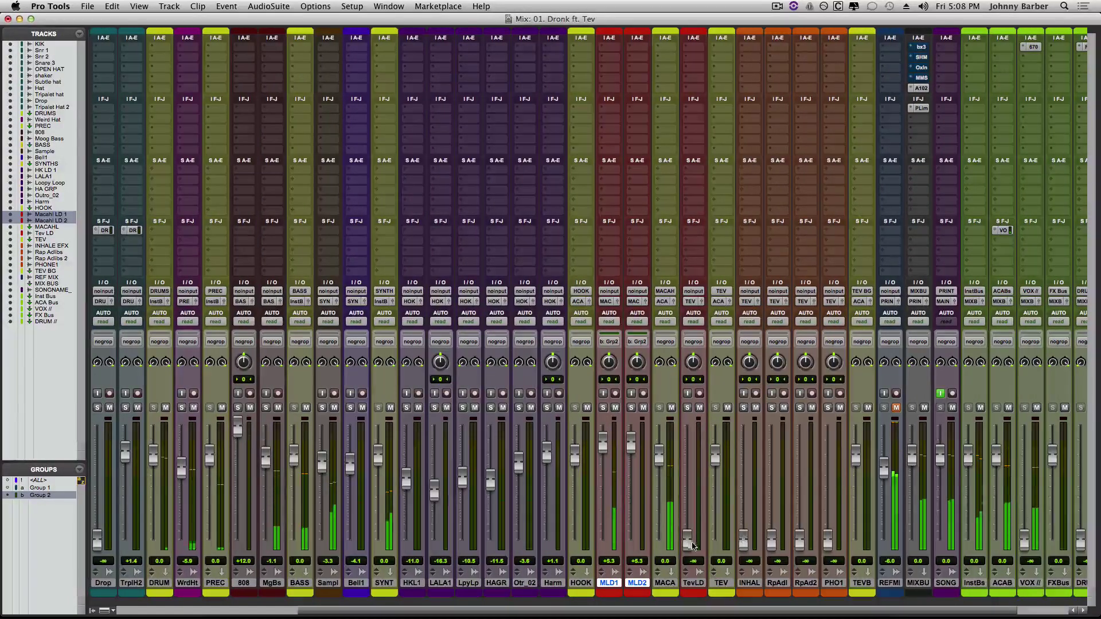
left_click_drag(631, 446, 631, 446)
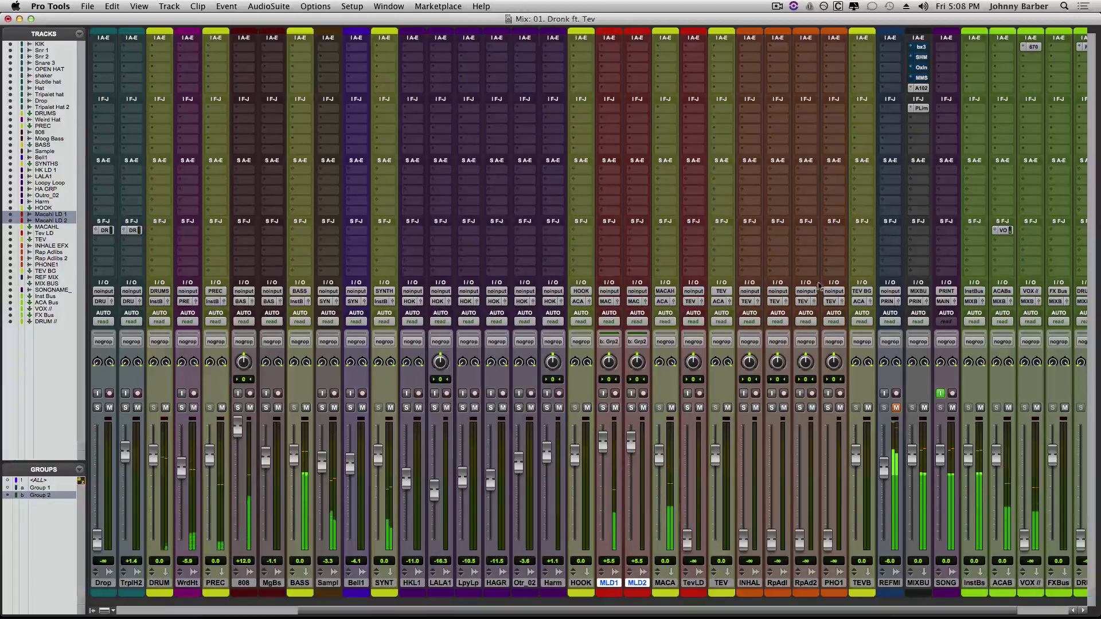
Check the arrangement in the Edit window, return to the mixer and set the Tev LD fader to +5.0 dB.
key("super+equal")
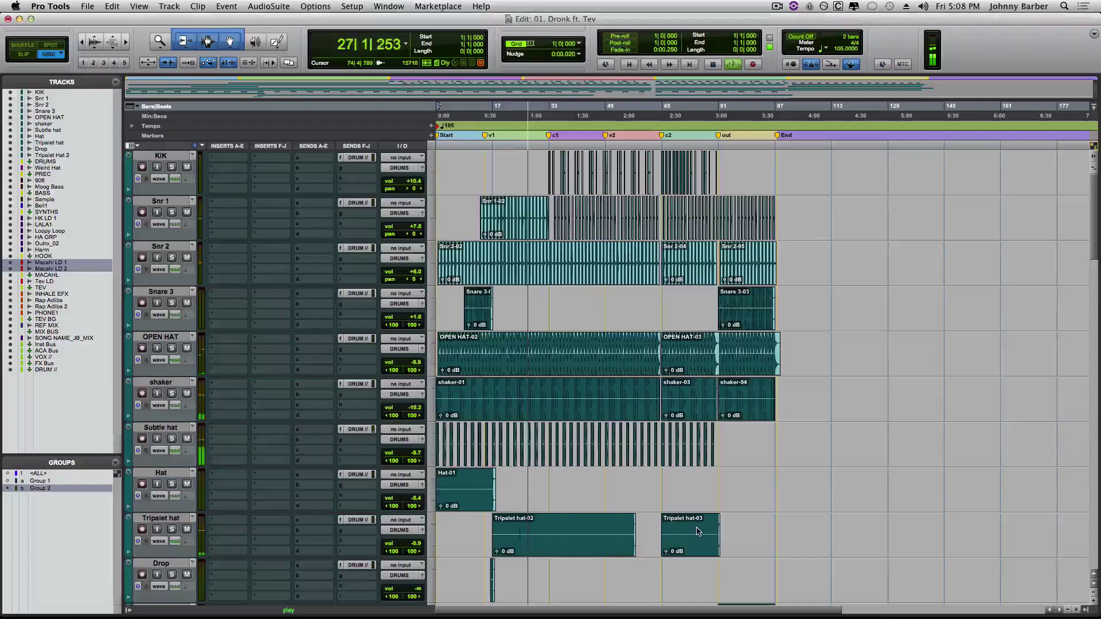
scroll(618, 413, "down", 10)
scroll(618, 413, "down", 2)
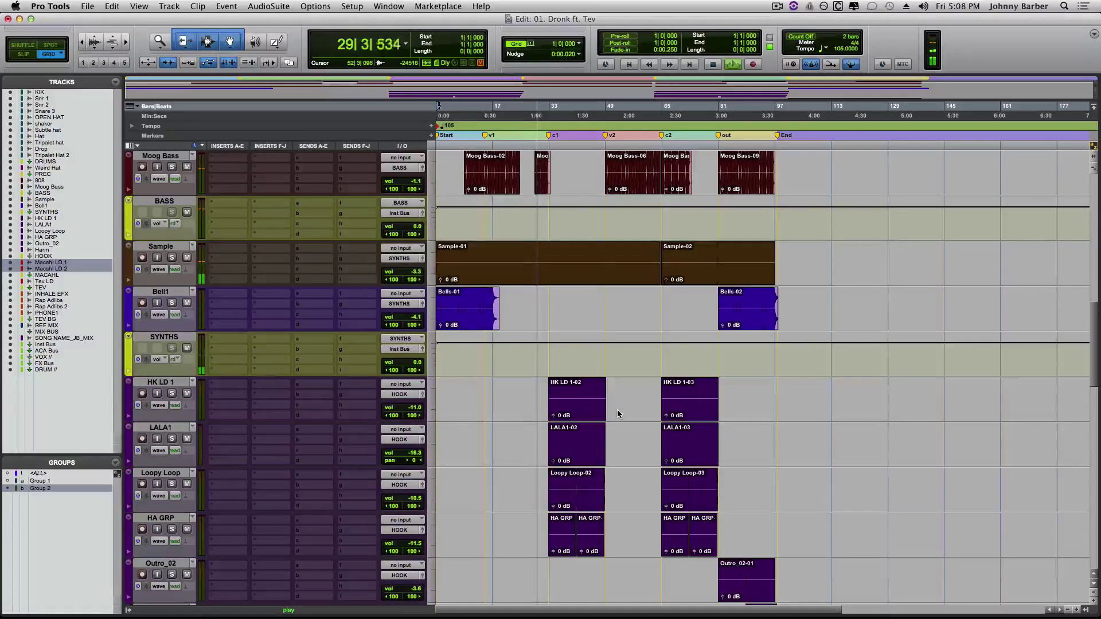
key("super+equal")
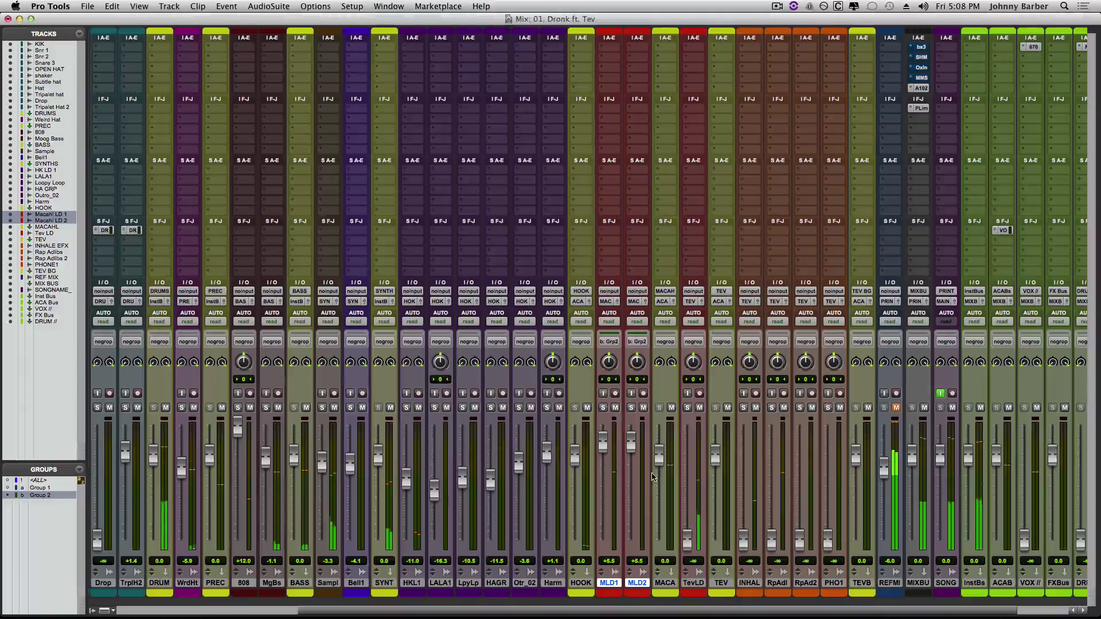
left_click_drag(683, 499, 692, 441)
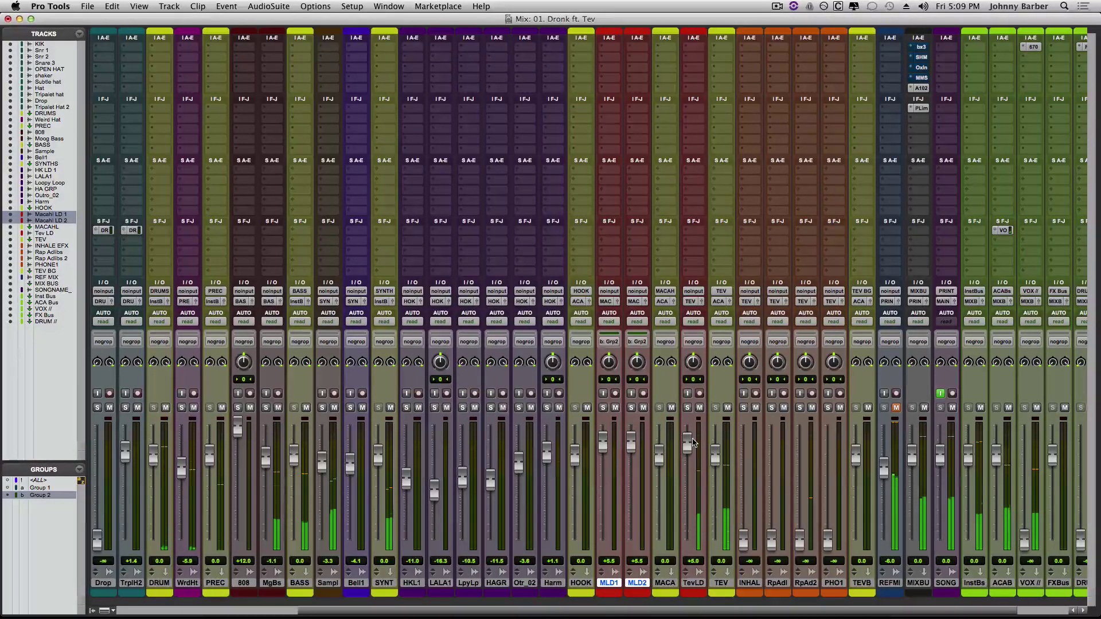
left_click(693, 443)
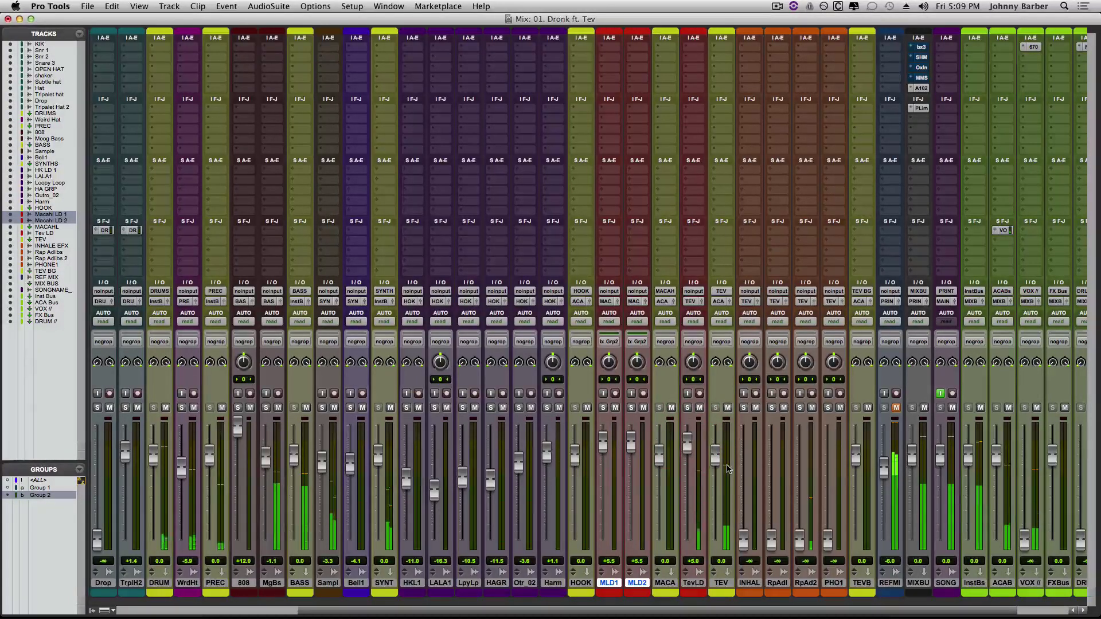
Set Rap Adlibs 2 to +4.3 dB panned 31 right, and PHONE1 to +3.3 dB.
left_click_drag(799, 546, 806, 470)
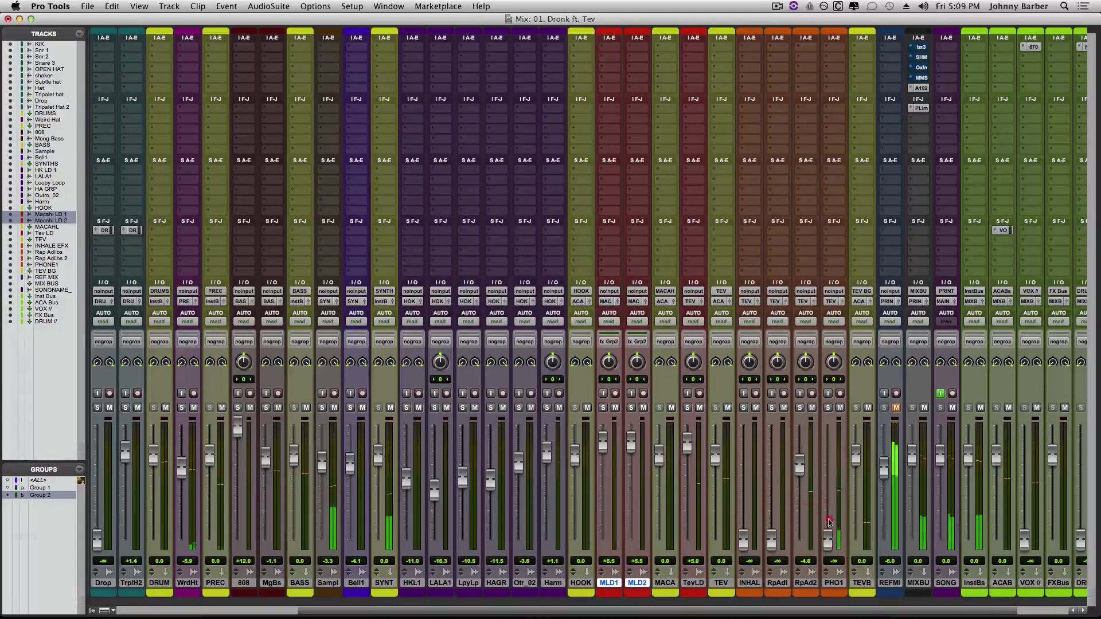
left_click_drag(828, 544, 799, 449)
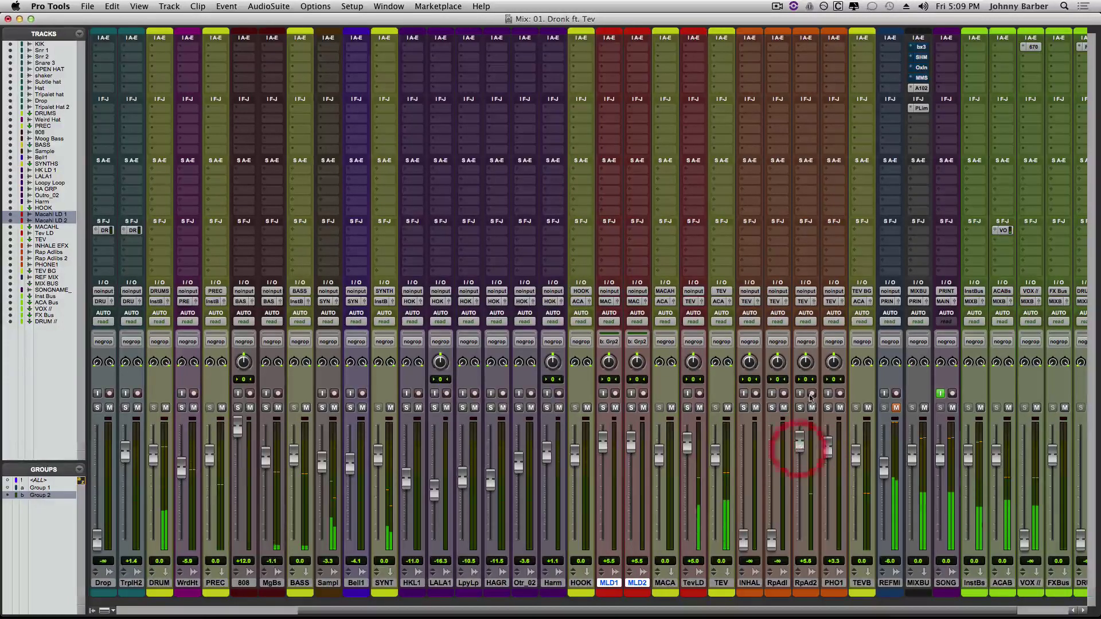
left_click_drag(806, 362, 829, 372)
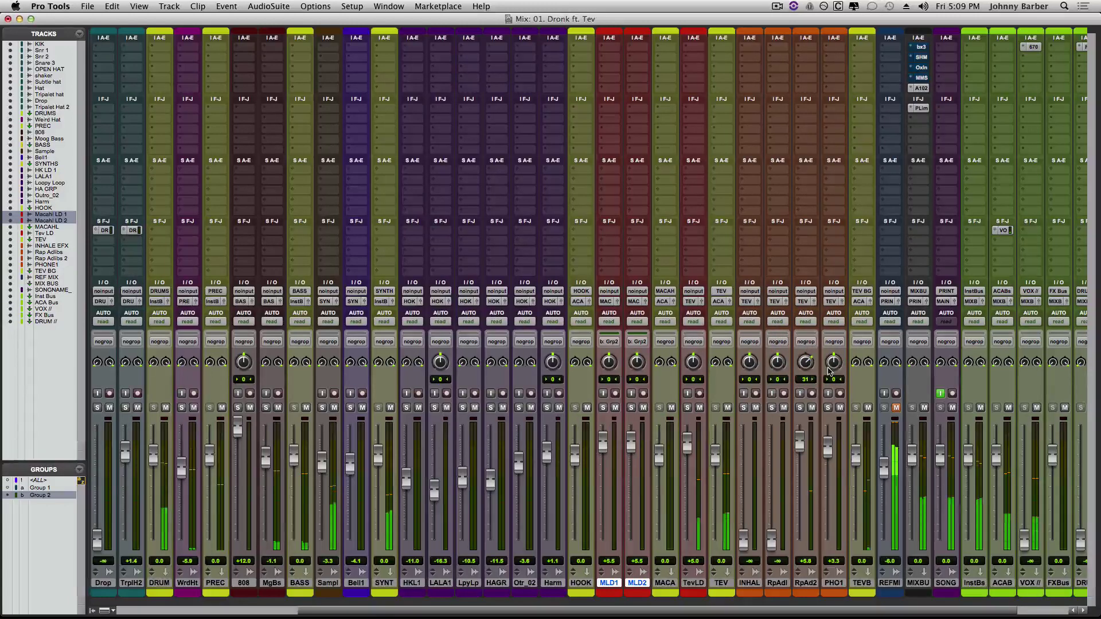
left_click_drag(800, 442, 798, 448)
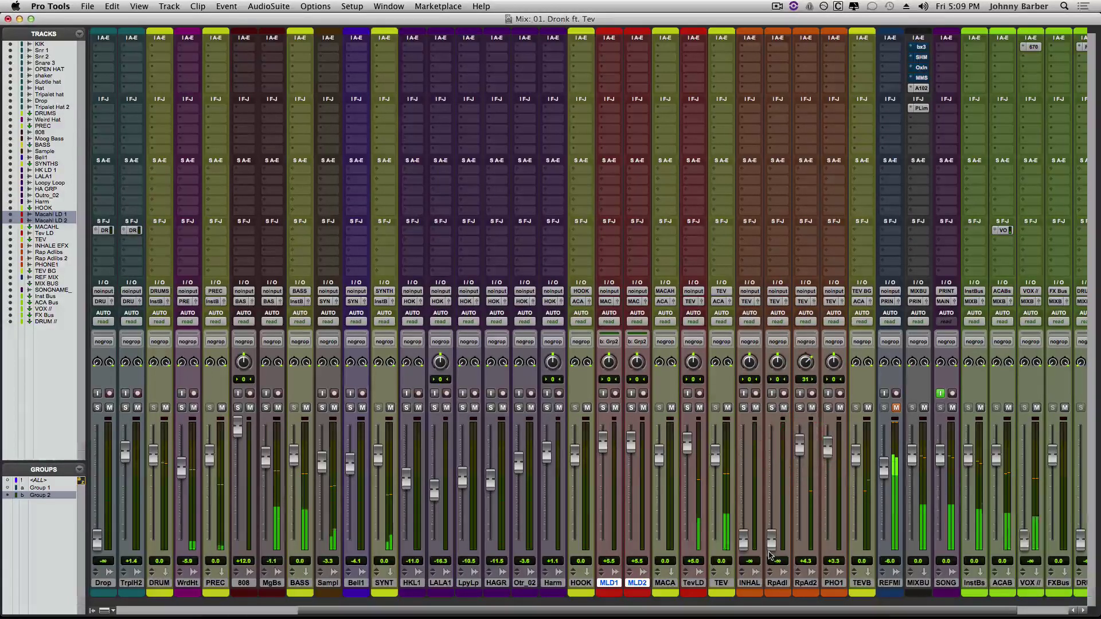
Pan INHALE EFX 75 left and Rap Adlibs 75 right, with levels of +7.9 dB and -9.4 dB.
left_click(772, 542)
left_click_drag(773, 541, 749, 454)
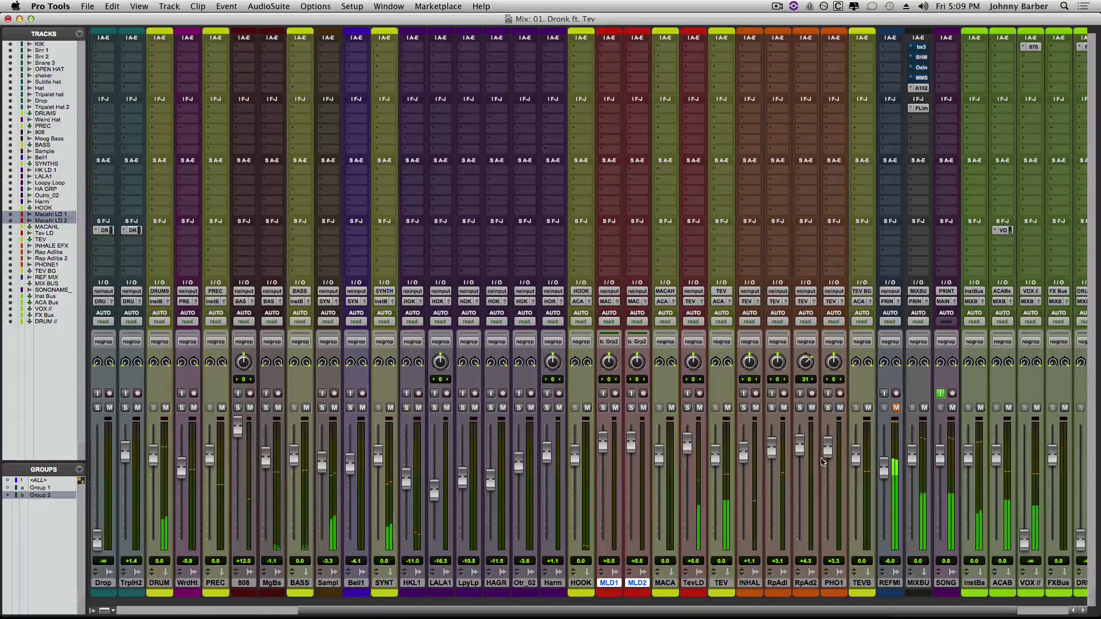
left_click_drag(752, 360, 790, 314)
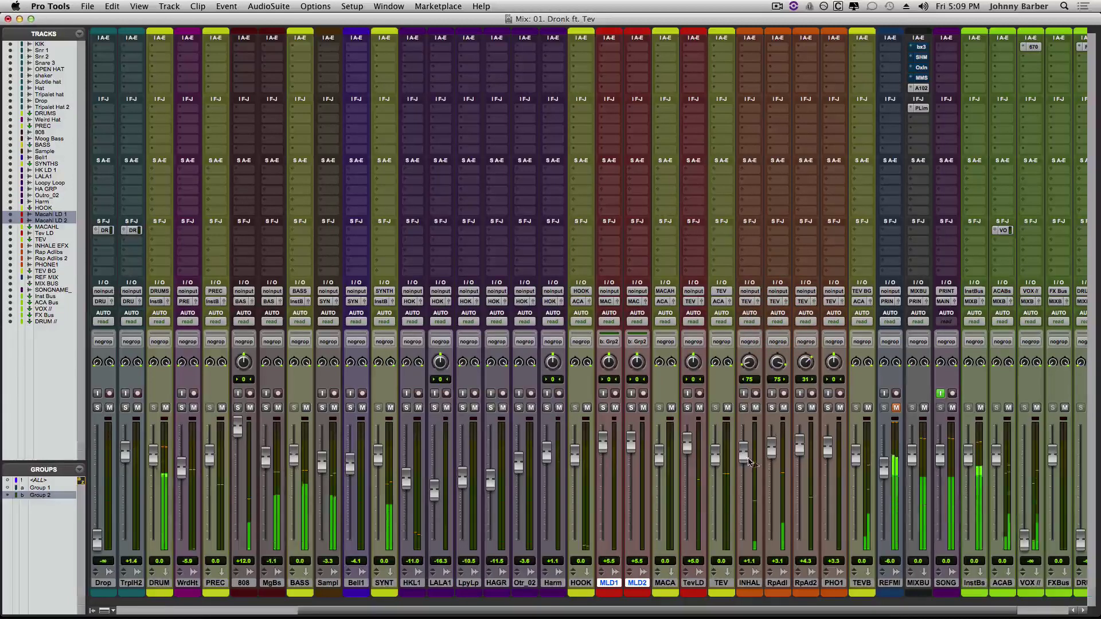
left_click(747, 458)
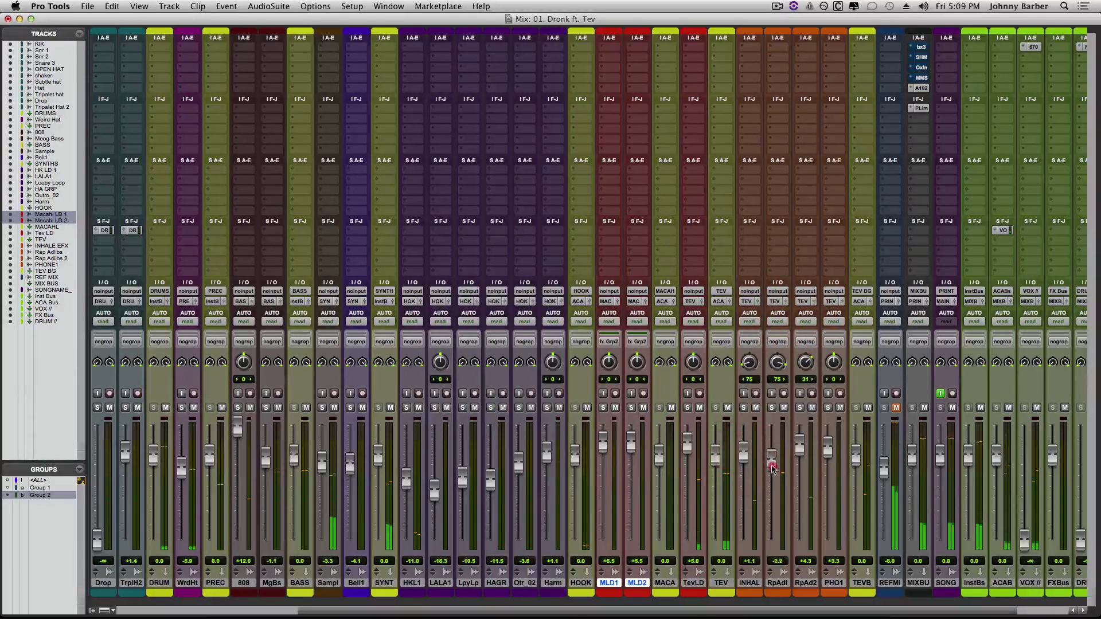
left_click_drag(771, 467, 747, 443)
left_click(771, 465)
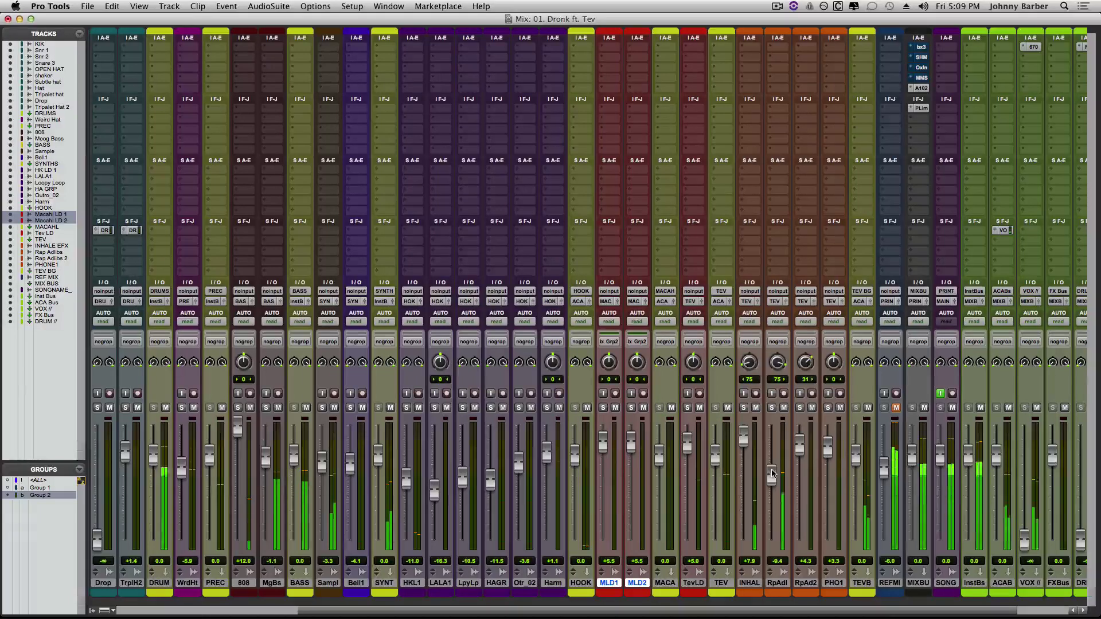
Raise the clip gain of the INHALE EFX clip at the start of verse 2 to +11.5 dB in the Edit window.
key("super+equal")
scroll(716, 486, "down", 10)
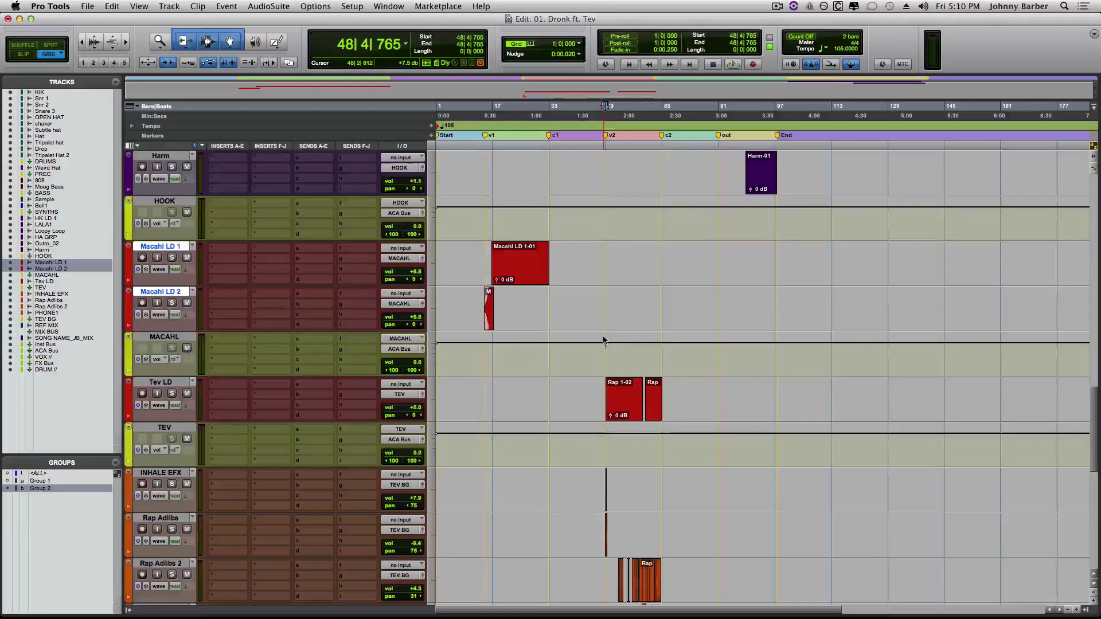
scroll(605, 343, "down", 1)
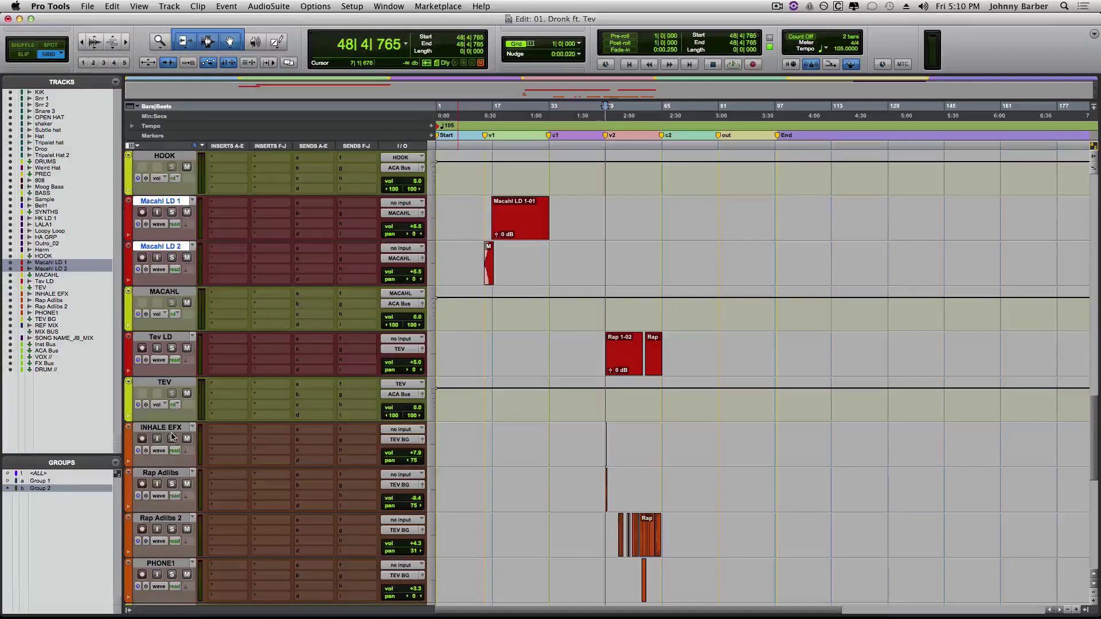
key("super+bracketright")
key("super+bracketright")
key("super+bracketright")
key("super+bracketright")
key("super+bracketright")
key("super+bracketright")
key("super+bracketright")
key("super+bracketright")
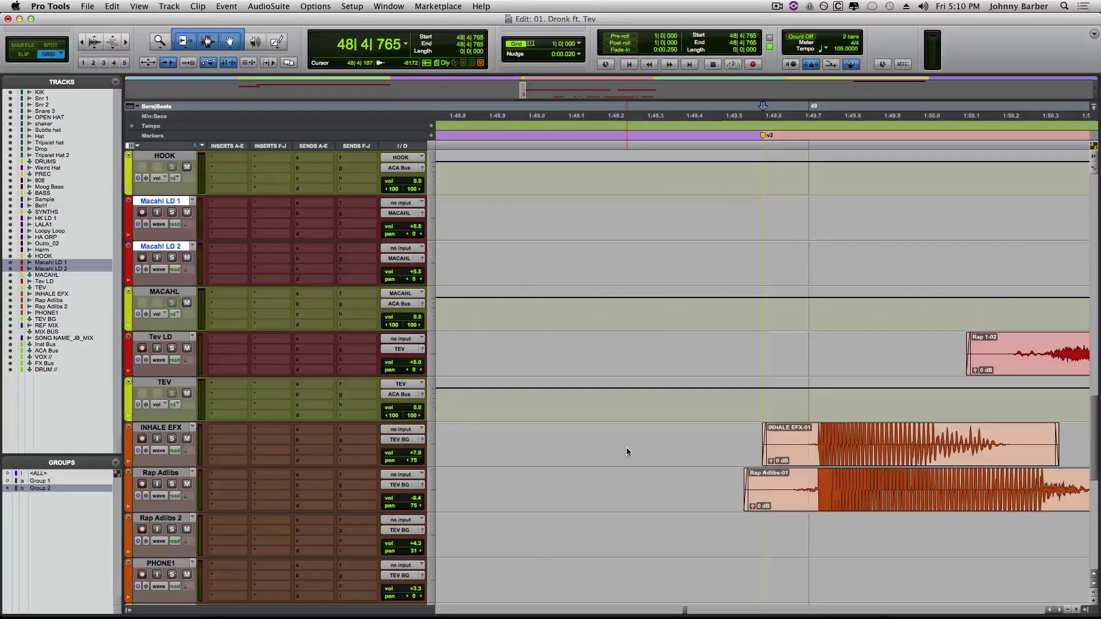
key("super+alt+bracketleft")
key("super+alt+bracketleft")
key("super+alt+bracketleft")
key("super+alt+bracketleft")
left_click(868, 440)
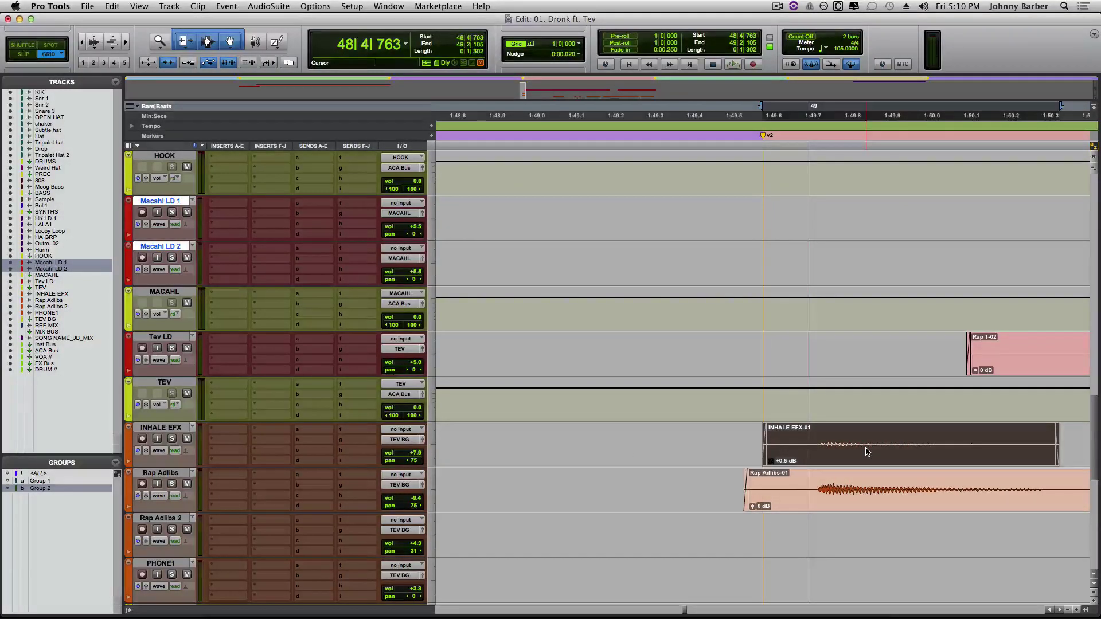
key("ctrl+shift+Up")
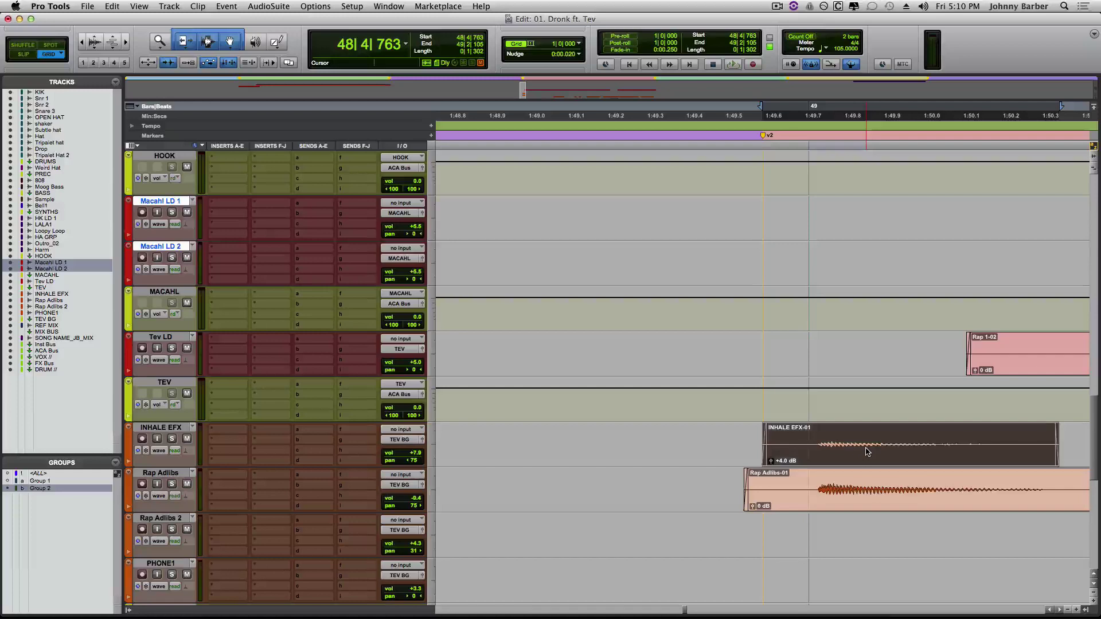
key("ctrl+shift+Up")
key("ctrl+shift+Up")
key("ctrl+shift+Up")
key("ctrl+shift+Up")
key("ctrl+shift+Up")
key("ctrl+shift+Up")
key("ctrl+shift+Up")
key("ctrl+shift+Up")
key("ctrl+shift+Up")
key("ctrl+shift+Up")
key("ctrl+shift+Up")
key("ctrl+shift+Up")
key("ctrl+shift+Up")
key("ctrl+shift+Up")
key("ctrl+shift+Up")
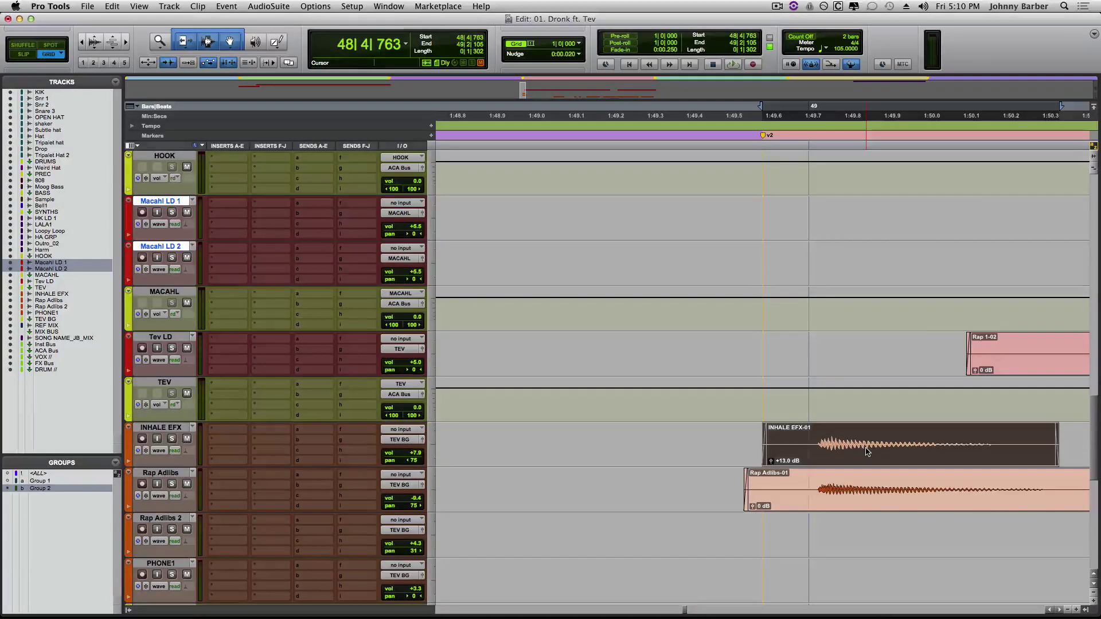
key("ctrl+shift+Down")
key("ctrl+shift+Down")
Set the INHALE EFX fader to -2.5 dB and the Rap Adlibs fader to -3.3 dB in the mixer.
key("super+equal")
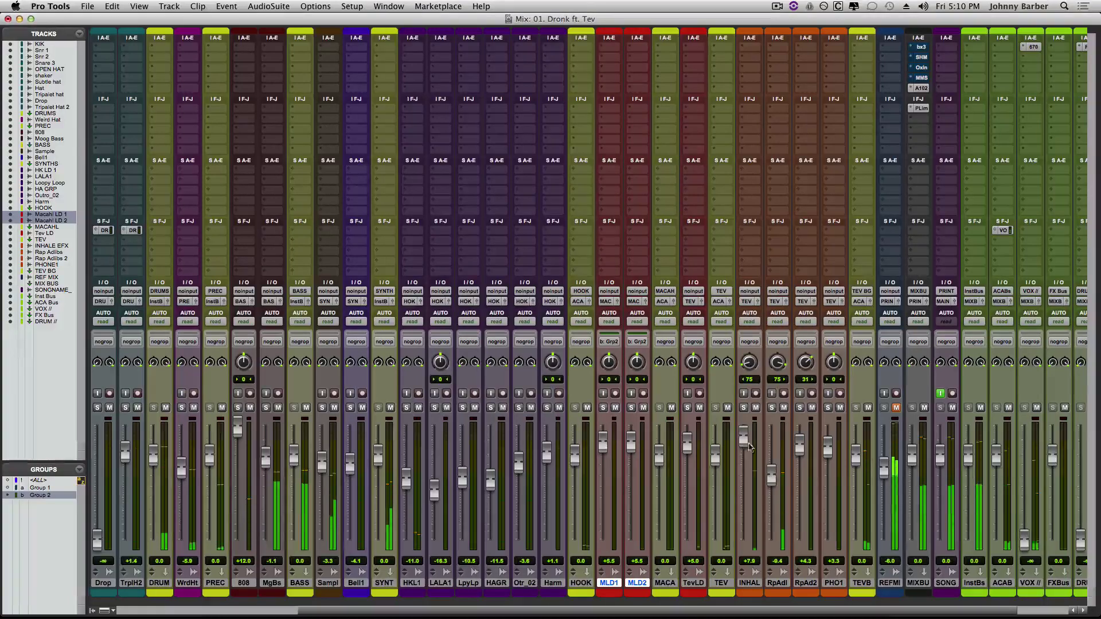
left_click_drag(743, 437, 745, 470)
Recall the v2 marker and start playback from the second verse.
key("super+equal")
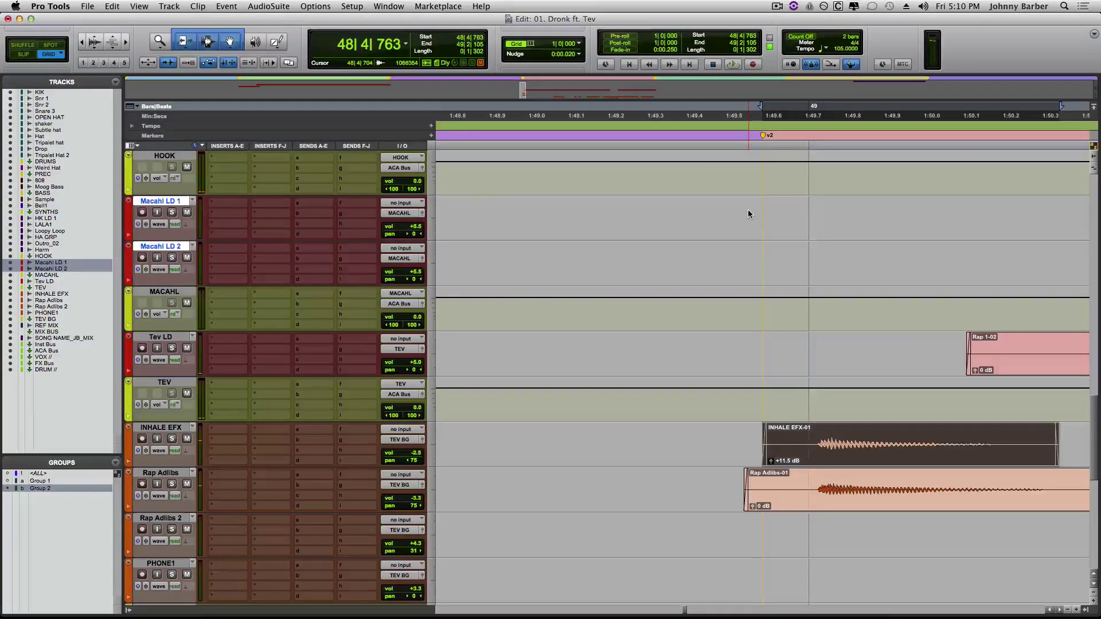
key("KP_Decimal")
key("KP_5")
key("KP_Decimal")
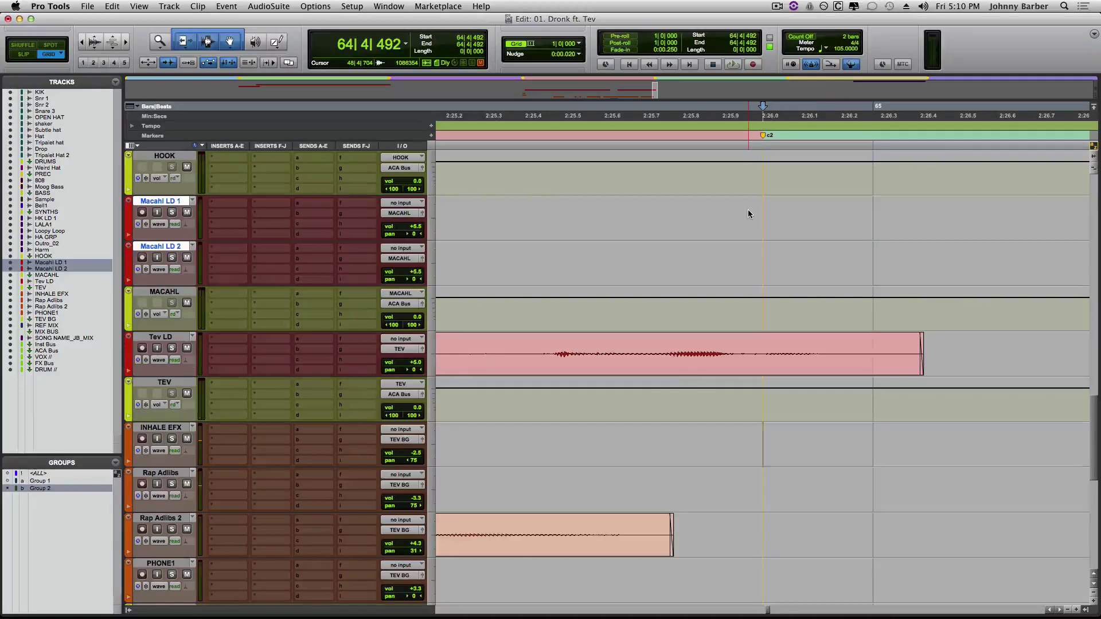
key("KP_Decimal")
key("KP_4")
key("KP_Decimal")
key("space")
Audition the DRUM // return in the mixer by raising its fader to about -15.3 dB, and pull it back to -∞.
key("super+equal")
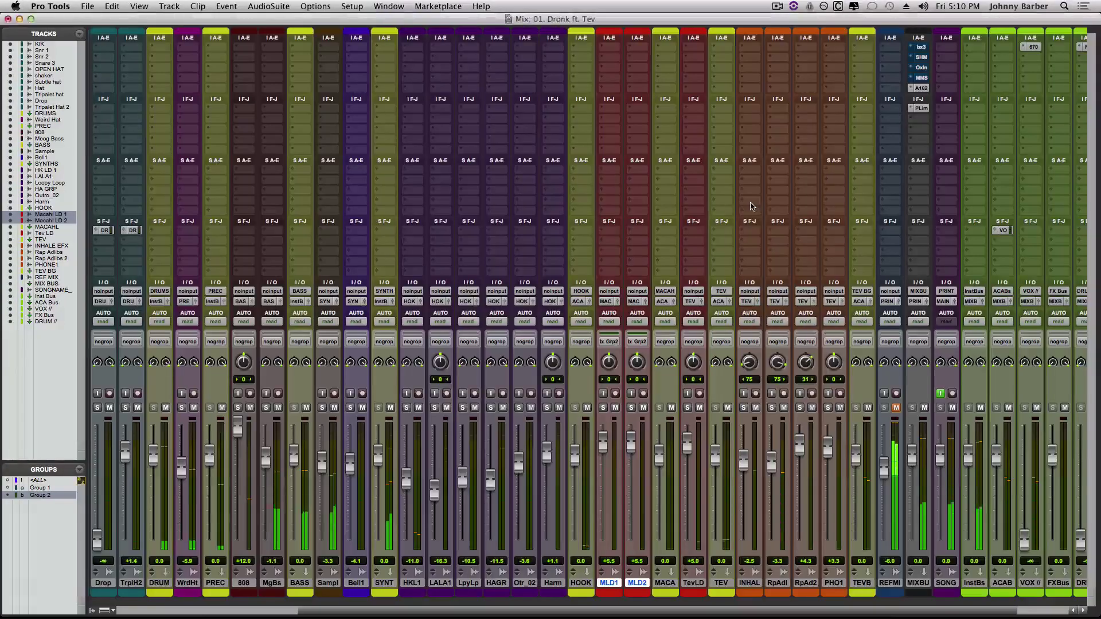
scroll(816, 443, "right", 3)
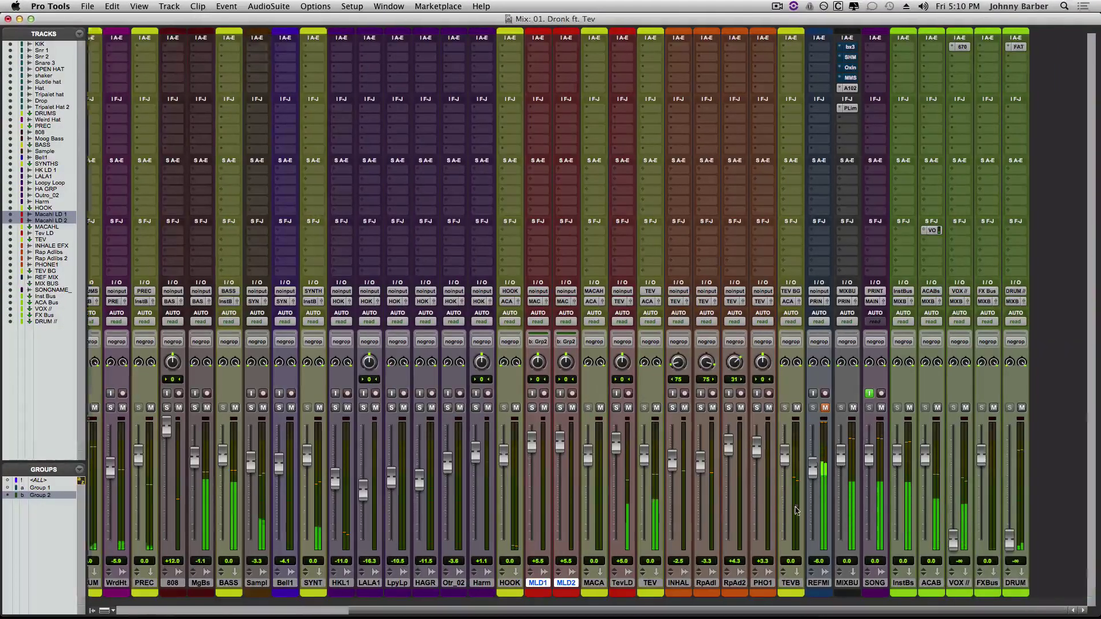
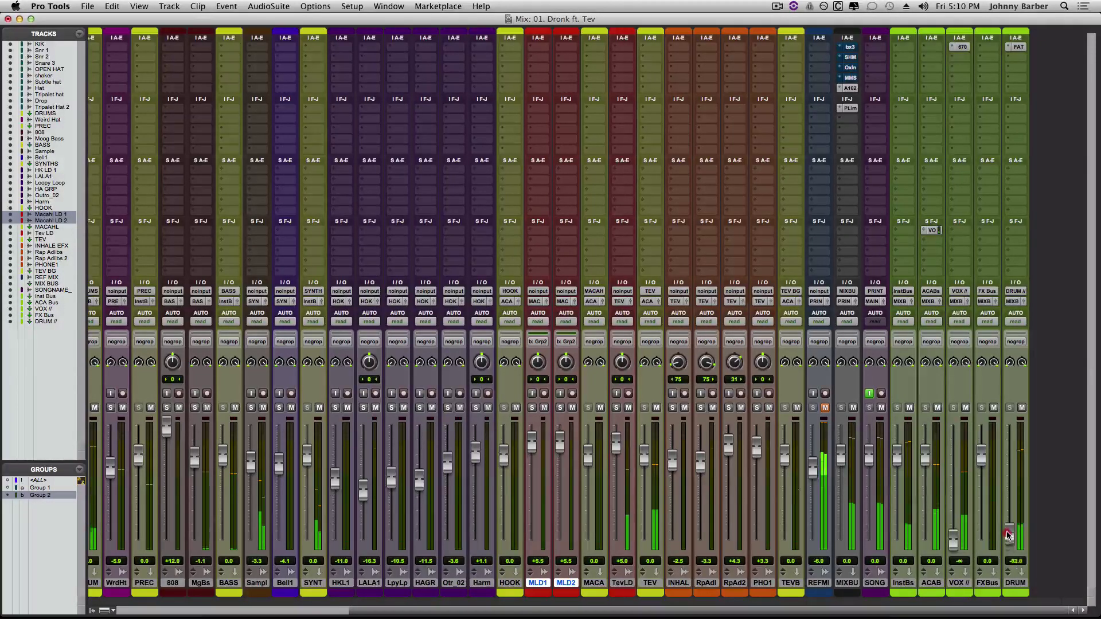
left_click_drag(1009, 527, 1012, 496)
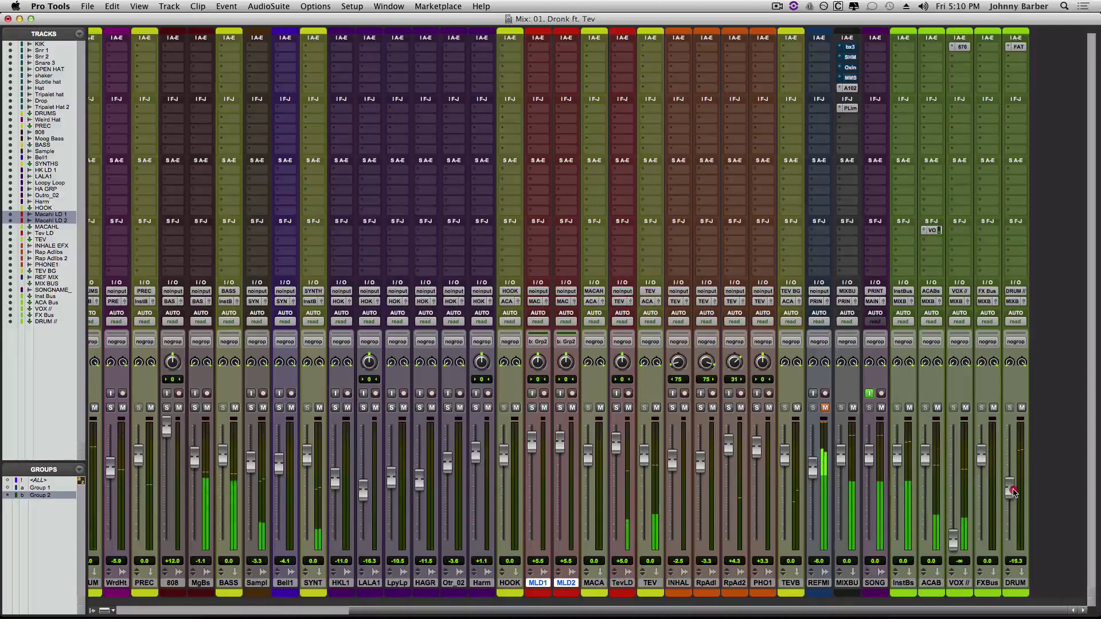
left_click_drag(1012, 494, 999, 602)
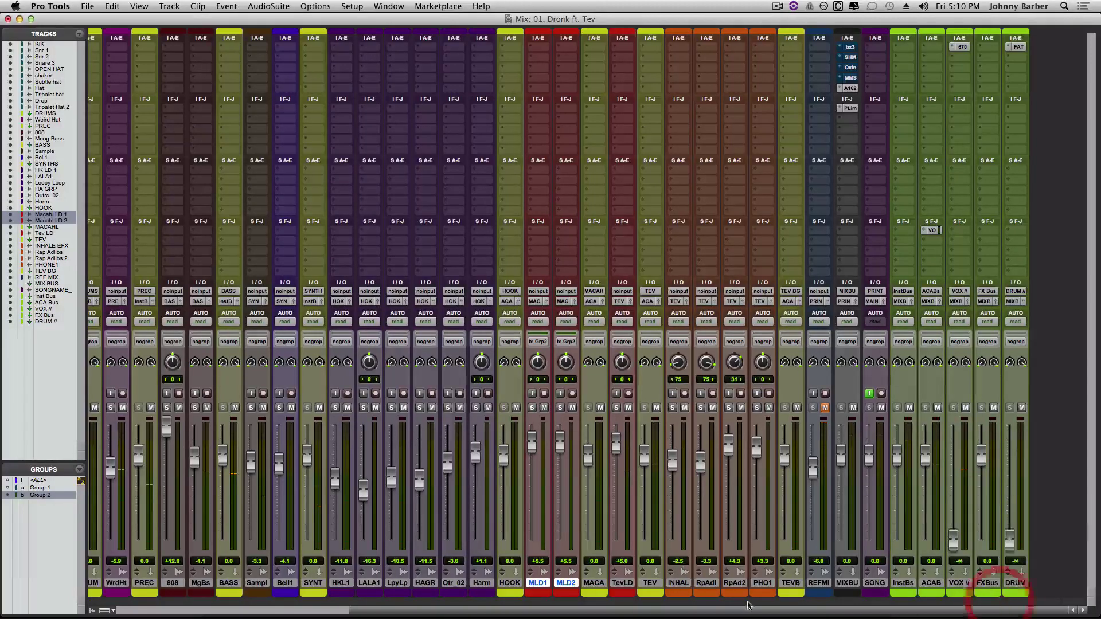
Insert Avid's DownMixer (stereo/mono) as a multichannel plug-in on insert F of the SONGNAME print track.
left_click_drag(681, 609, 306, 613)
key("super+equal")
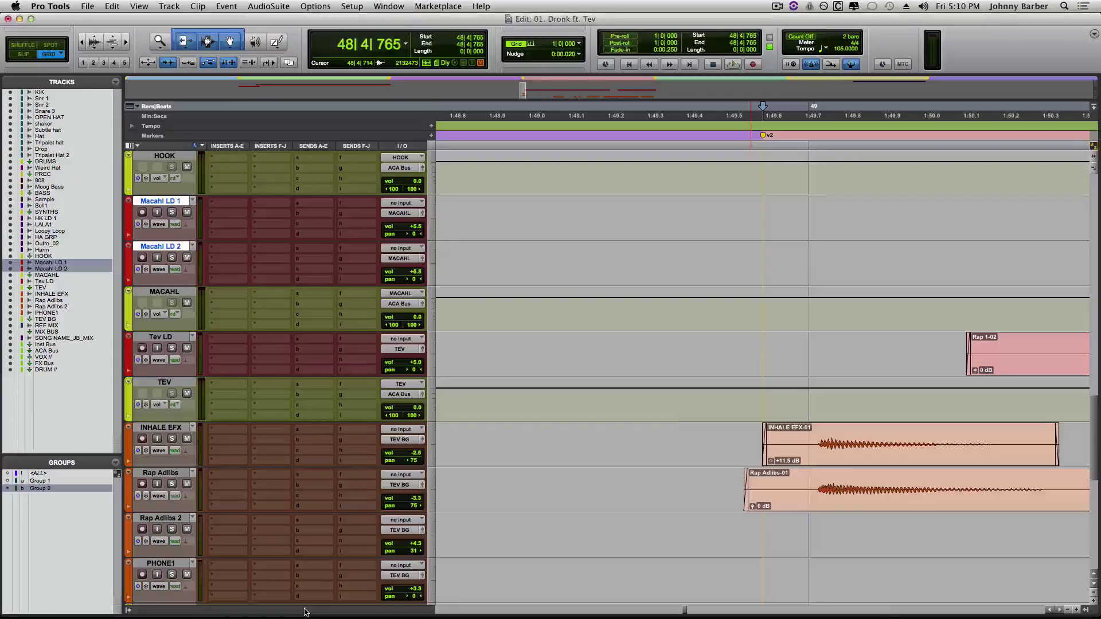
key("super+equal")
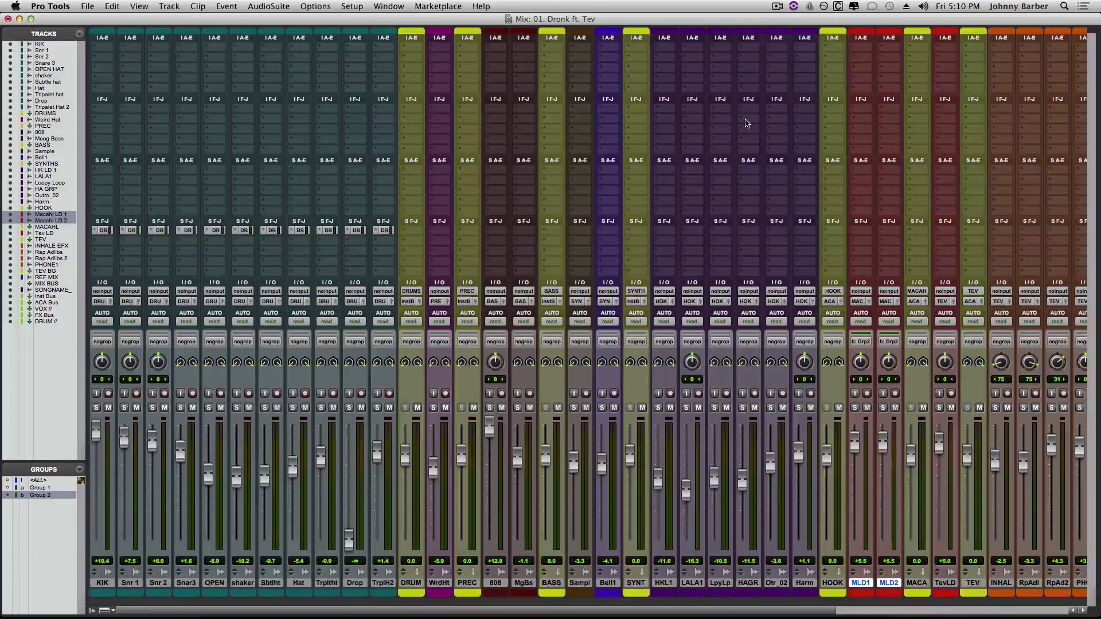
scroll(746, 120, "right", 2)
left_click(874, 114)
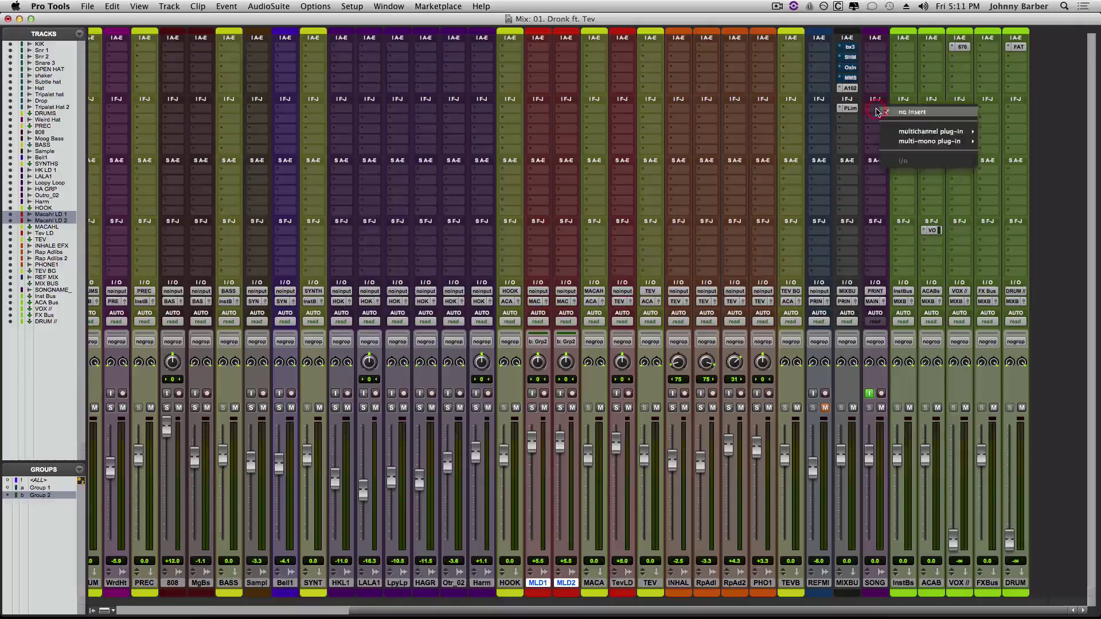
mouse_move(898, 133)
mouse_move(1040, 296)
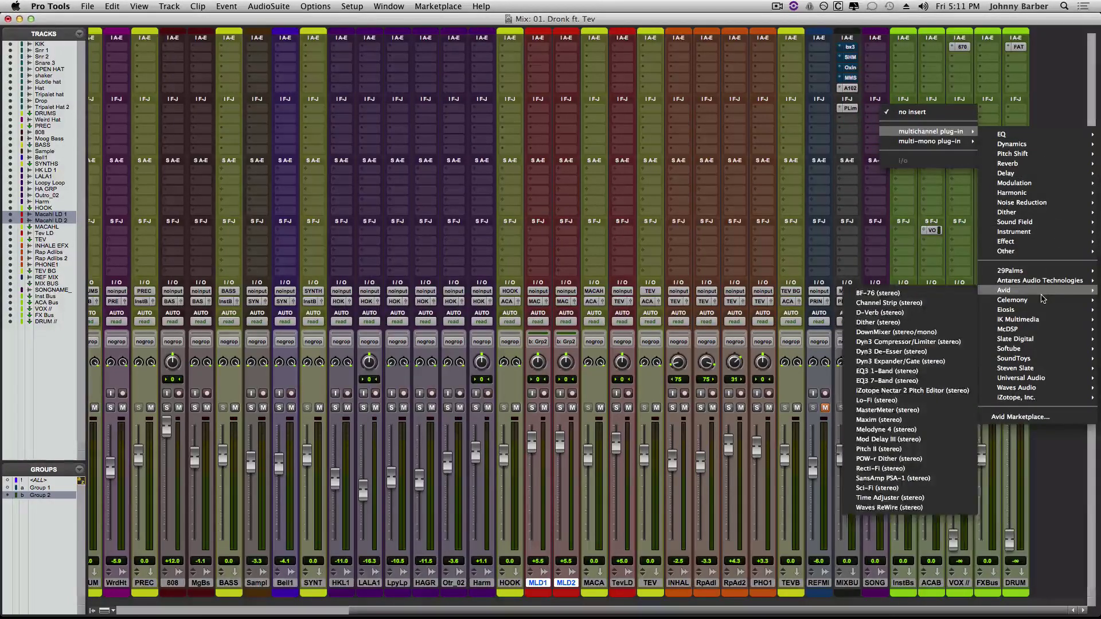
left_click(875, 331)
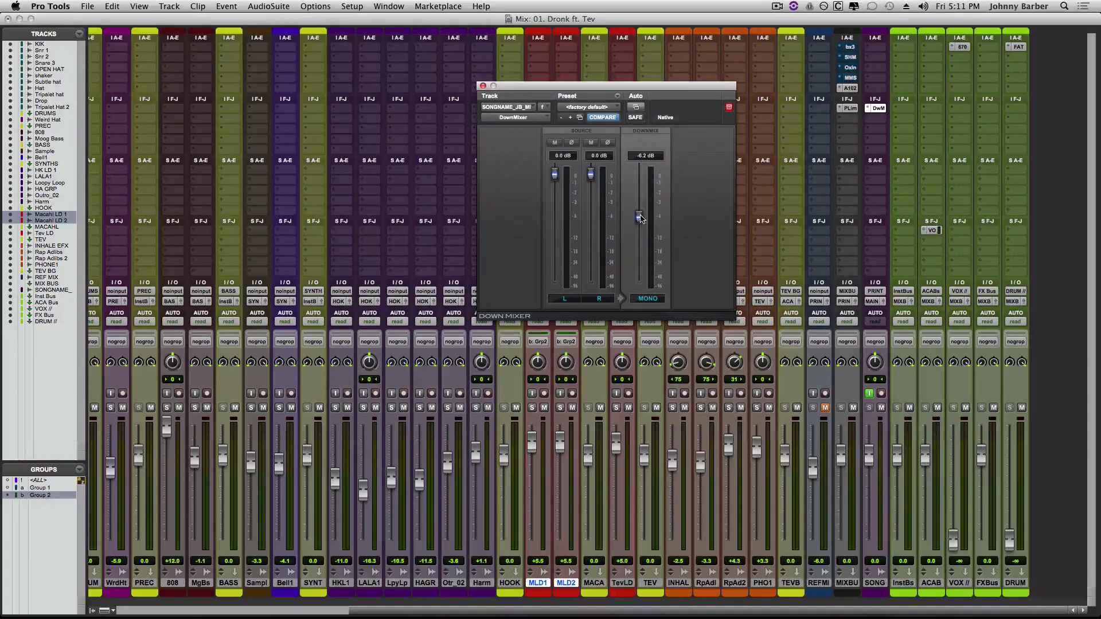
Adjust the mono downmix level in the DownMixer and close the plug-in window.
left_click_drag(641, 217, 640, 220)
left_click_drag(640, 217, 640, 215)
left_click(647, 157)
left_click(483, 86)
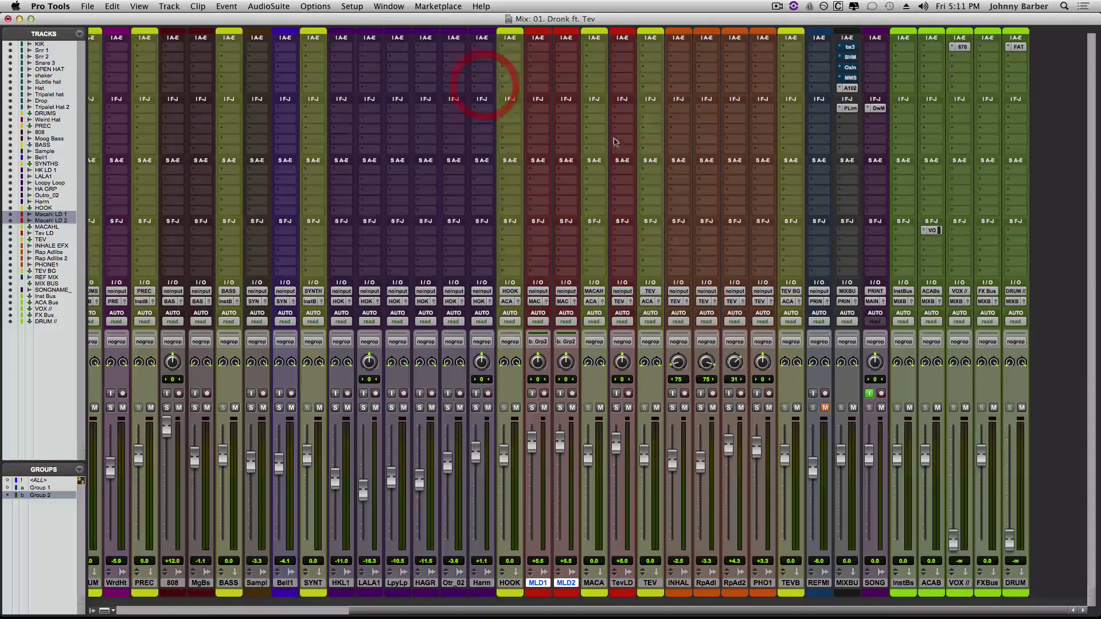
Play the mix in mono and create a Mix/Edit group from Snr 1, Snr 2, Snare 3 and OPEN HAT.
key("space")
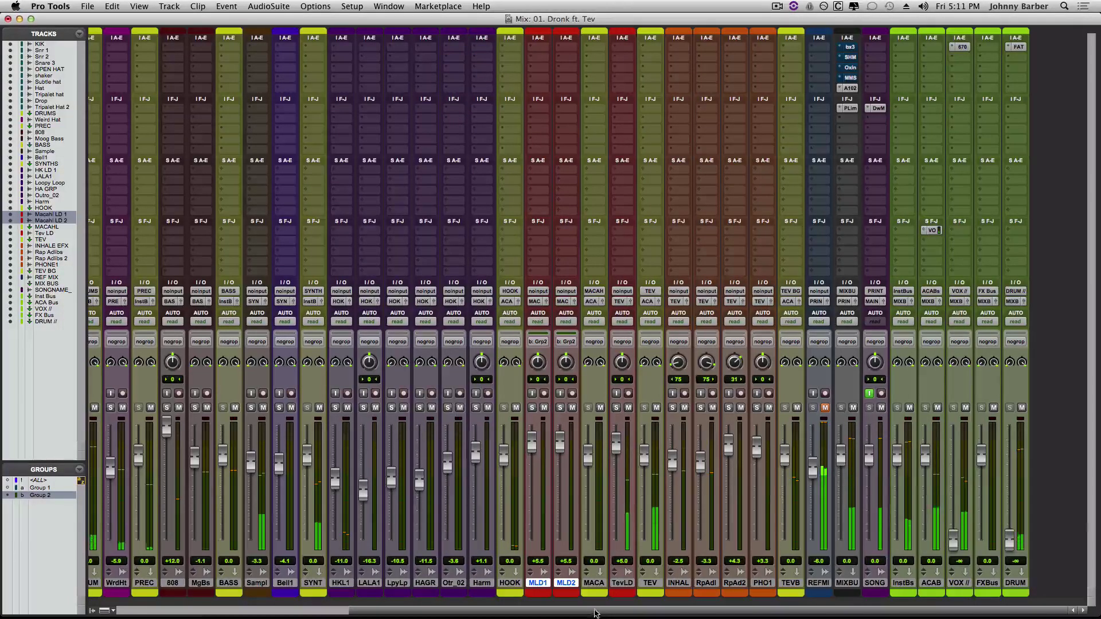
left_click_drag(609, 613, 58, 591)
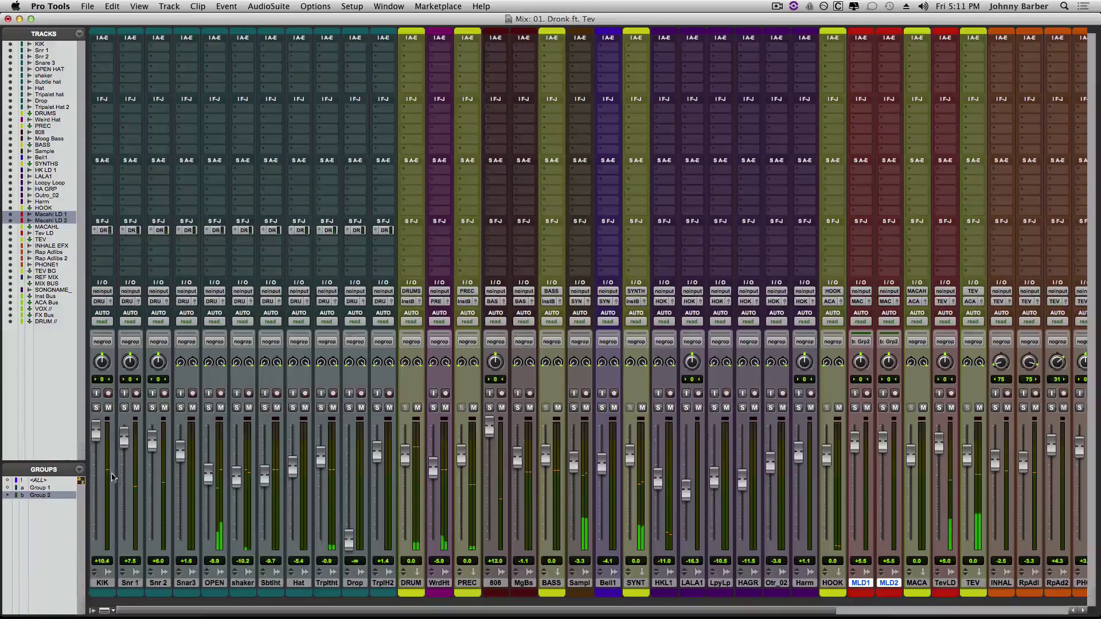
left_click(135, 583)
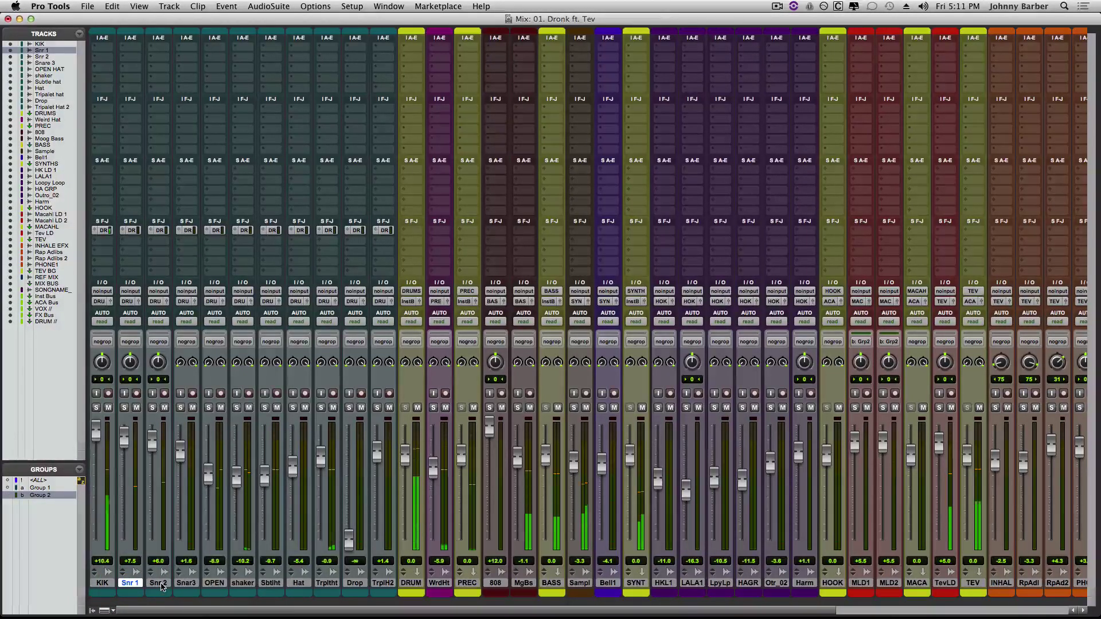
left_click(208, 583, "shift")
key("super+g")
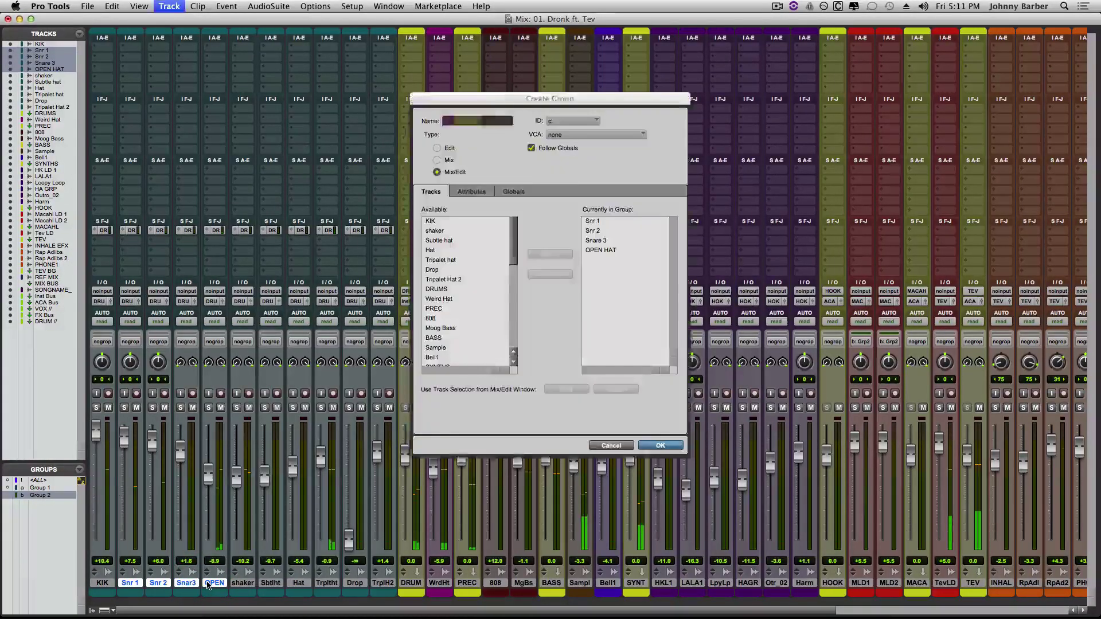
key("Return")
Raise the grouped faders to +11.4 dB on Snr 1, +9.9 on Snr 2, +5.5 on Snare 3 and -5.0 on OPEN HAT, and check the shaker soloed.
left_click_drag(178, 450, 181, 439)
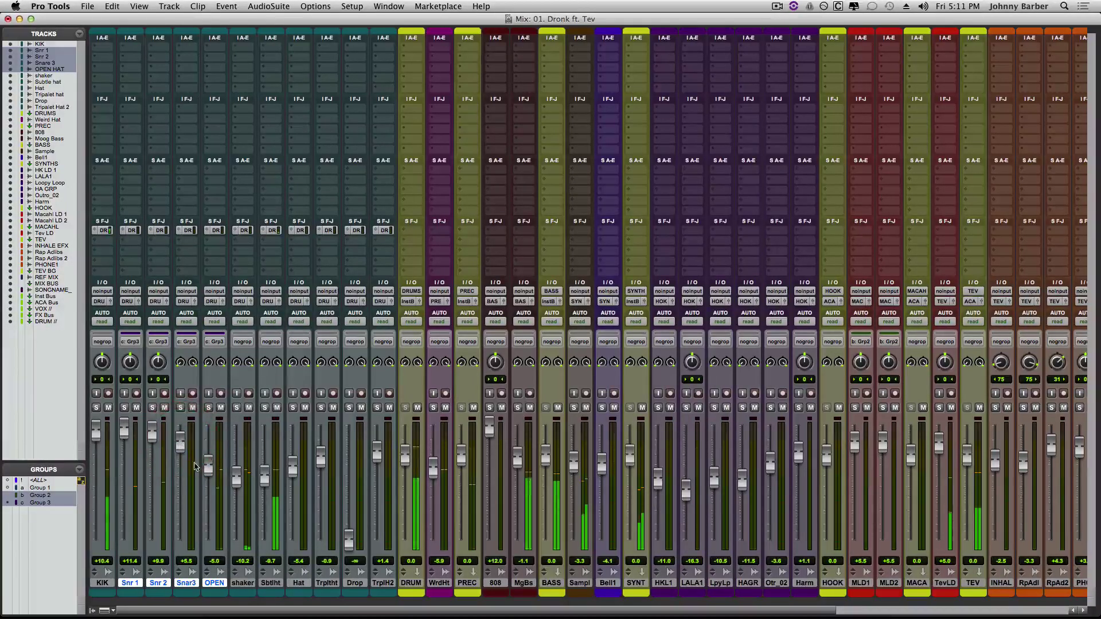
left_click(236, 408)
left_click(235, 408)
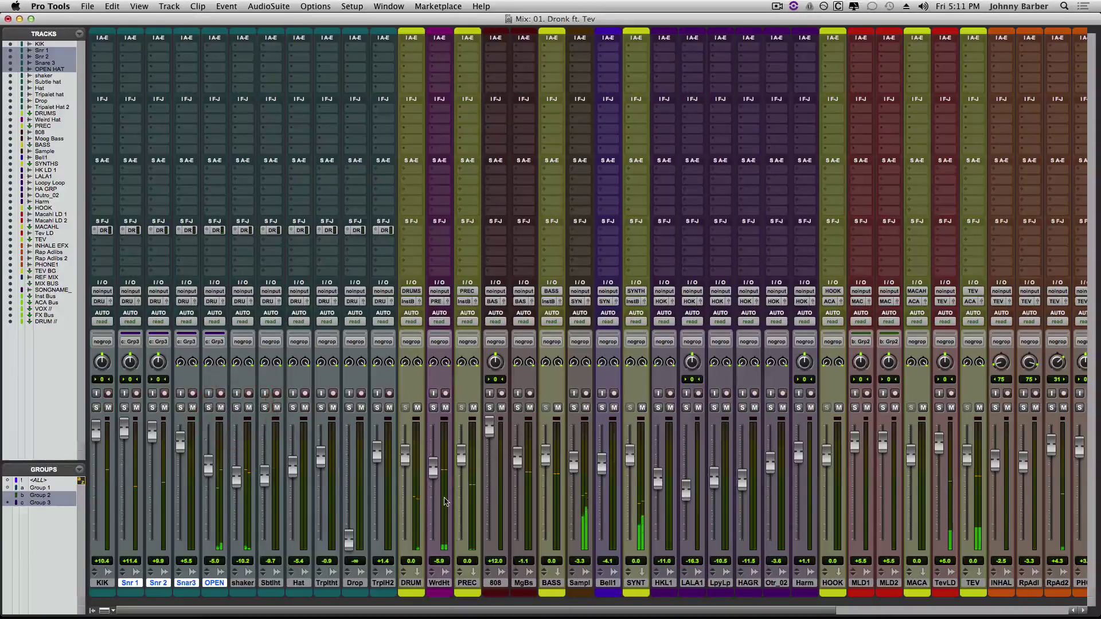
Switch the mixer to wide channel strips and bring the MIX BUS inserts into view.
scroll(445, 501, "right", 10)
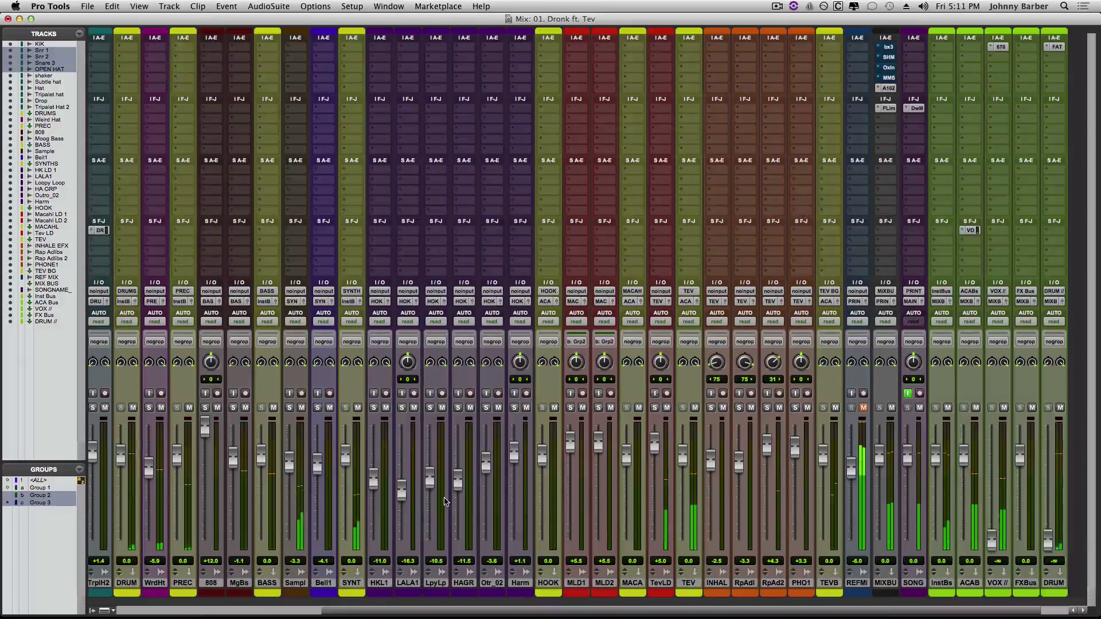
scroll(445, 502, "right", 2)
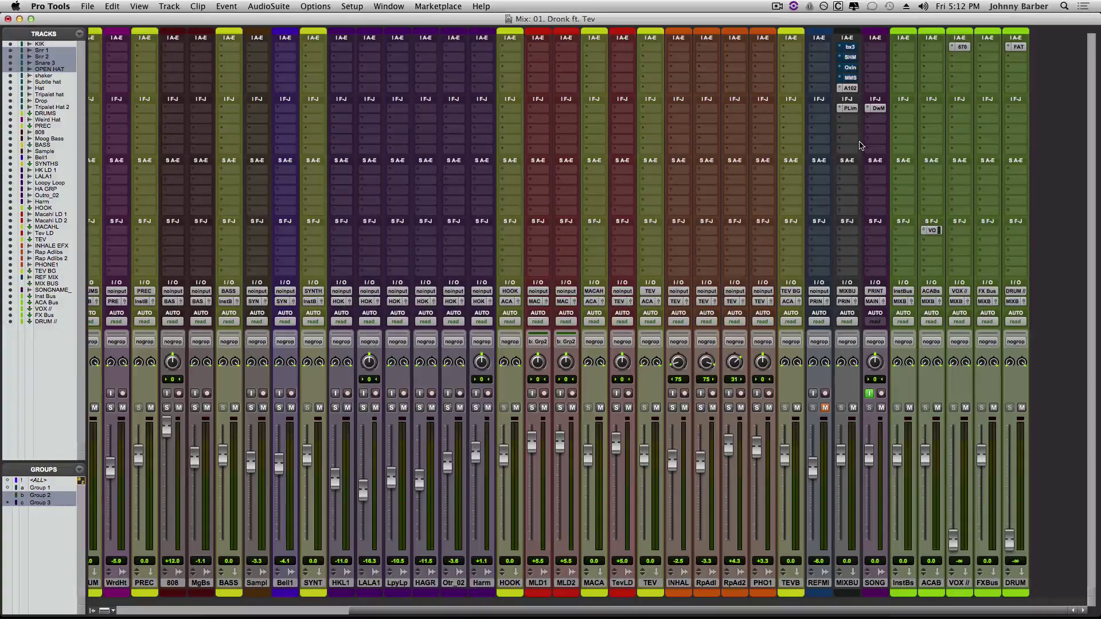
key("super+alt+m")
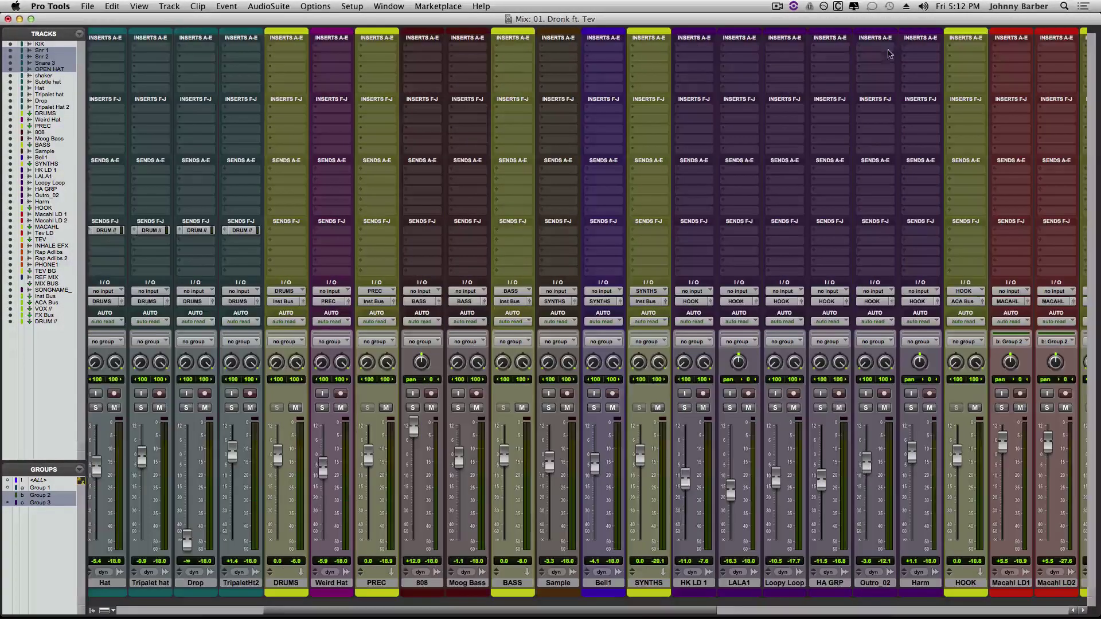
scroll(883, 22, "right", 1)
scroll(844, 227, "right", 15)
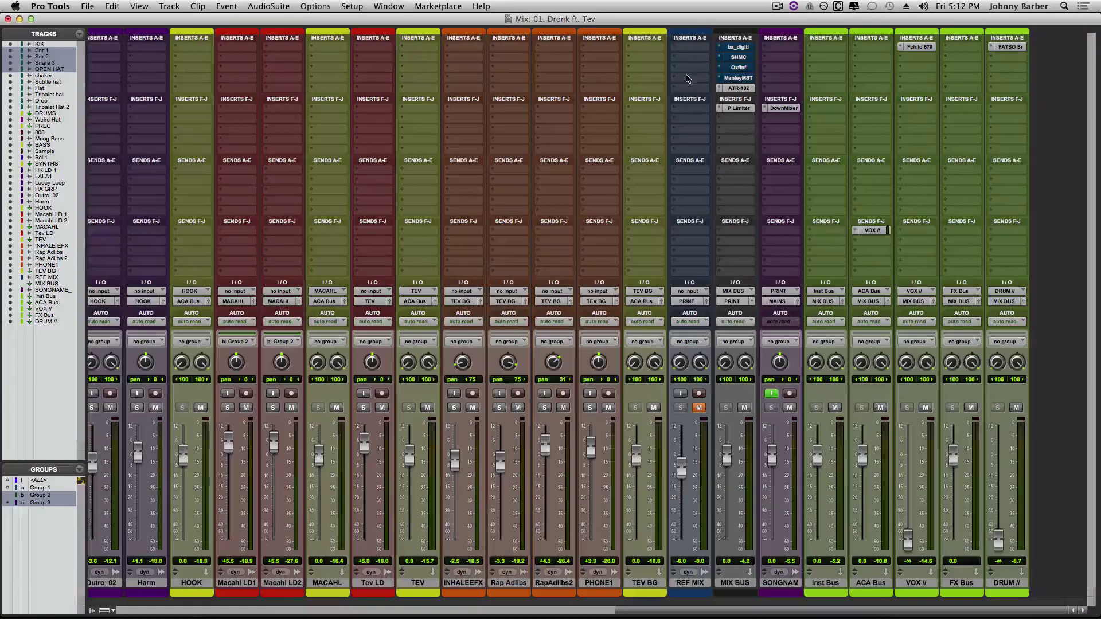
Open the bx_digital V3 equalizer on the MIX BUS, move its window clear of the inserts and take it out of bypass.
left_click(747, 47)
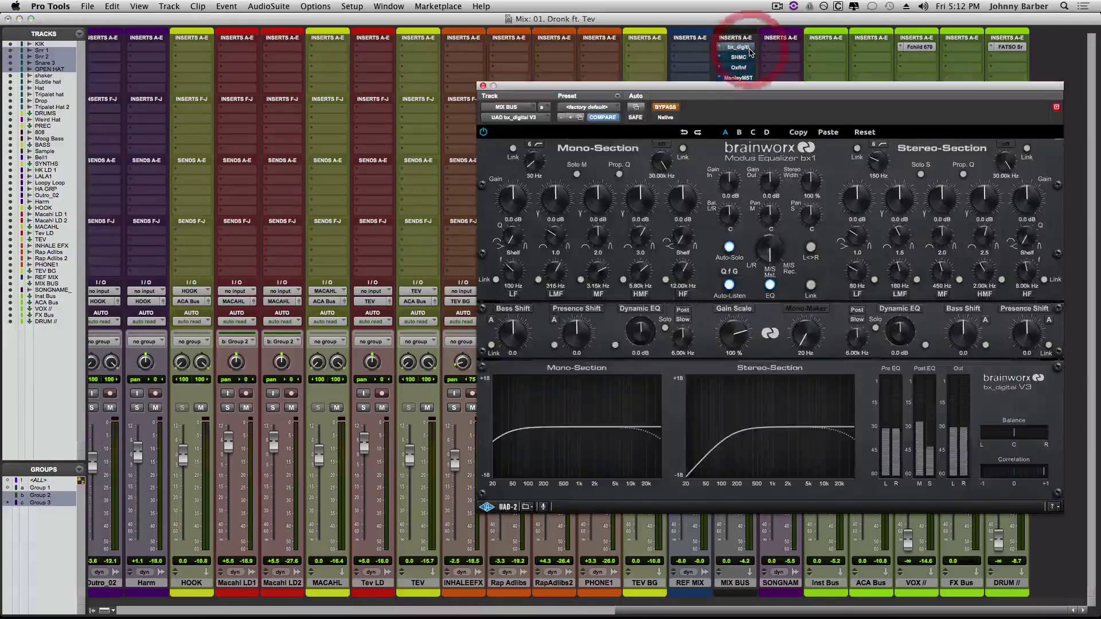
left_click_drag(735, 90, 365, 32)
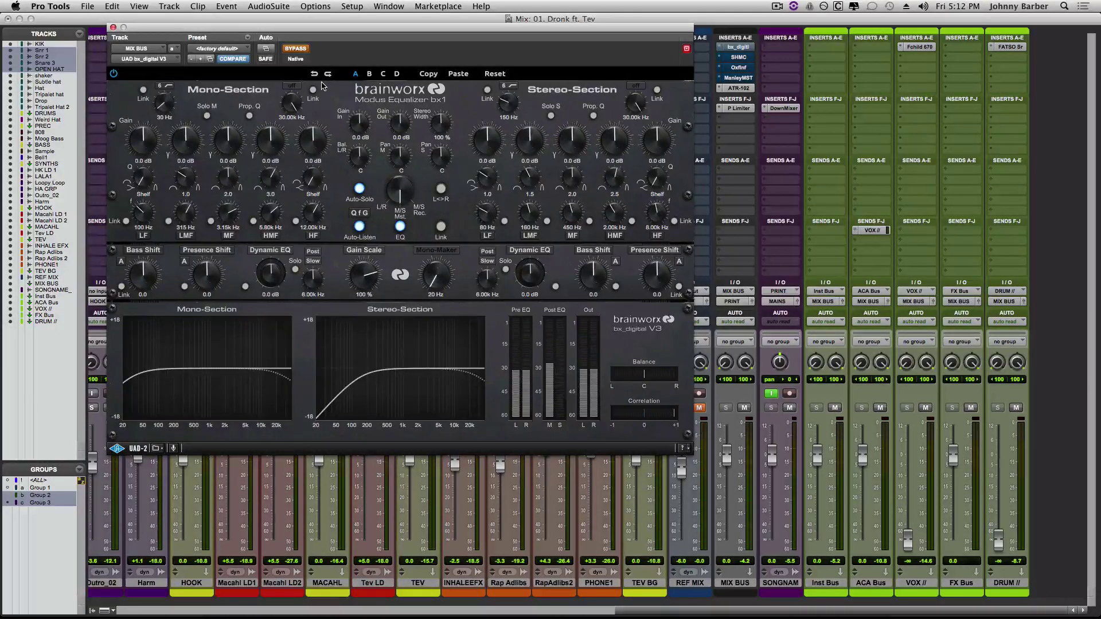
mouse_move(340, 32)
left_mouse_down()
mouse_move(321, 35)
mouse_move(340, 39)
left_mouse_up()
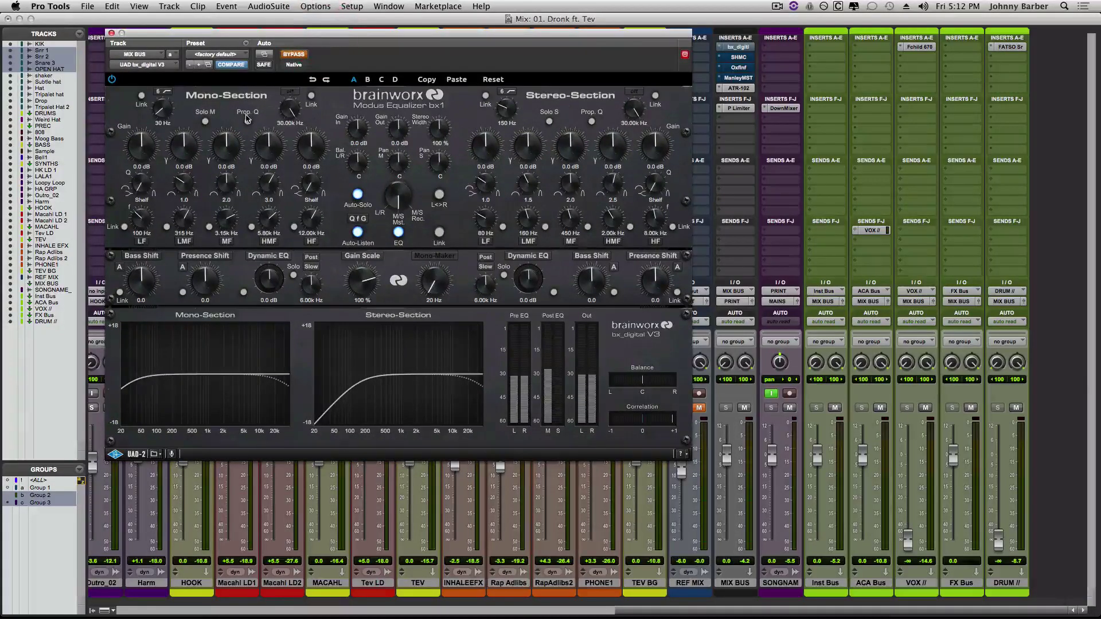
left_click(294, 55)
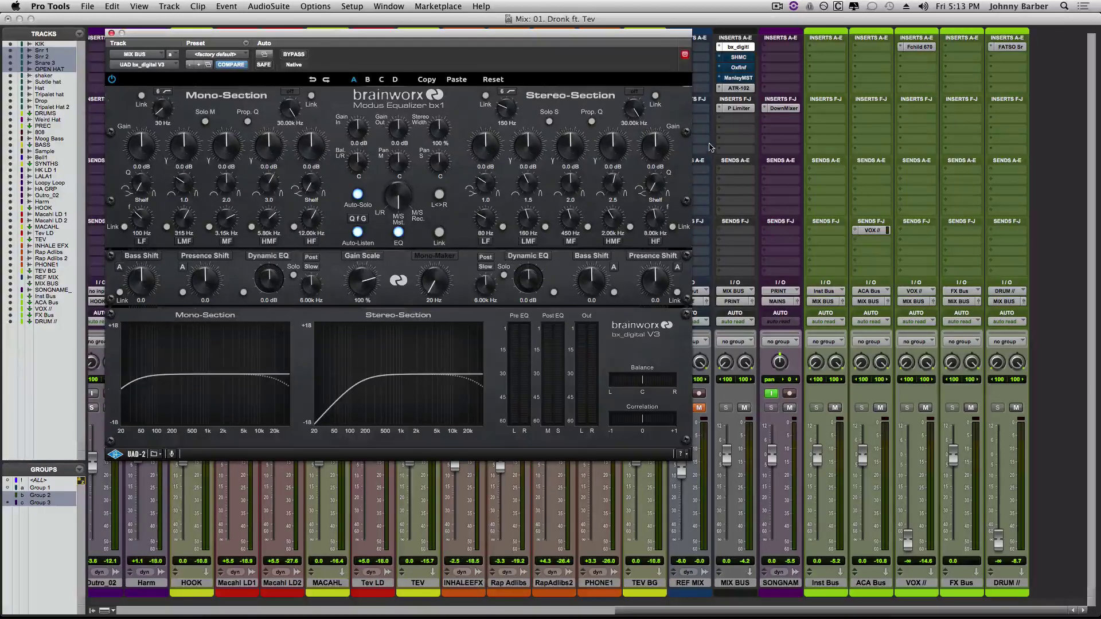
Open the Shadow Hills Mastering Compressor on the MIX BUS, take it out of bypass, reposition its window and start playback.
left_click(739, 59)
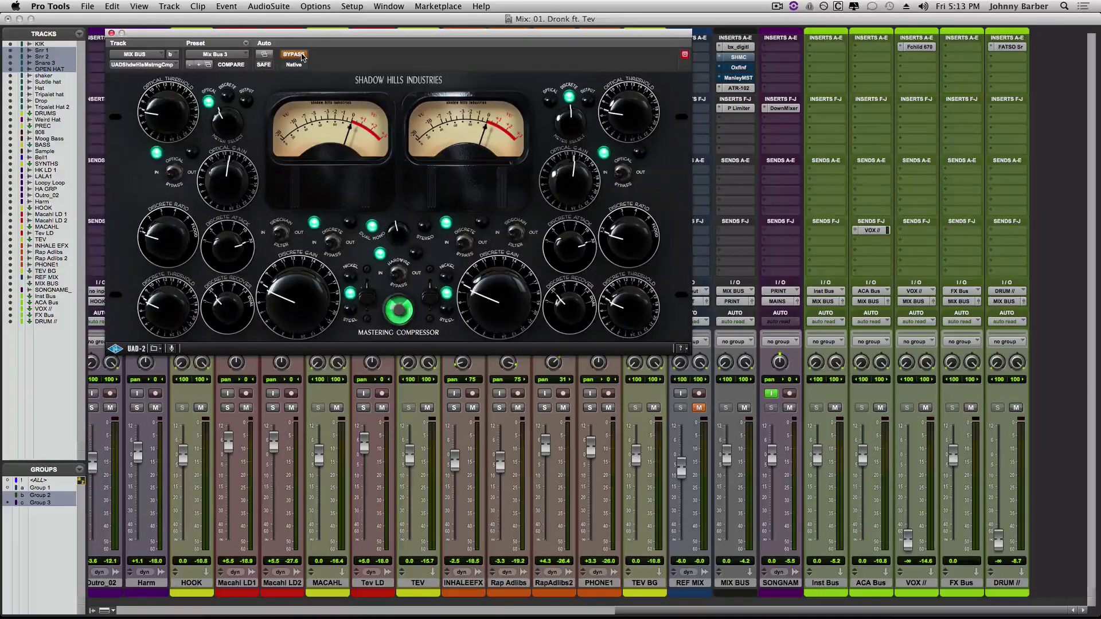
left_click(294, 55)
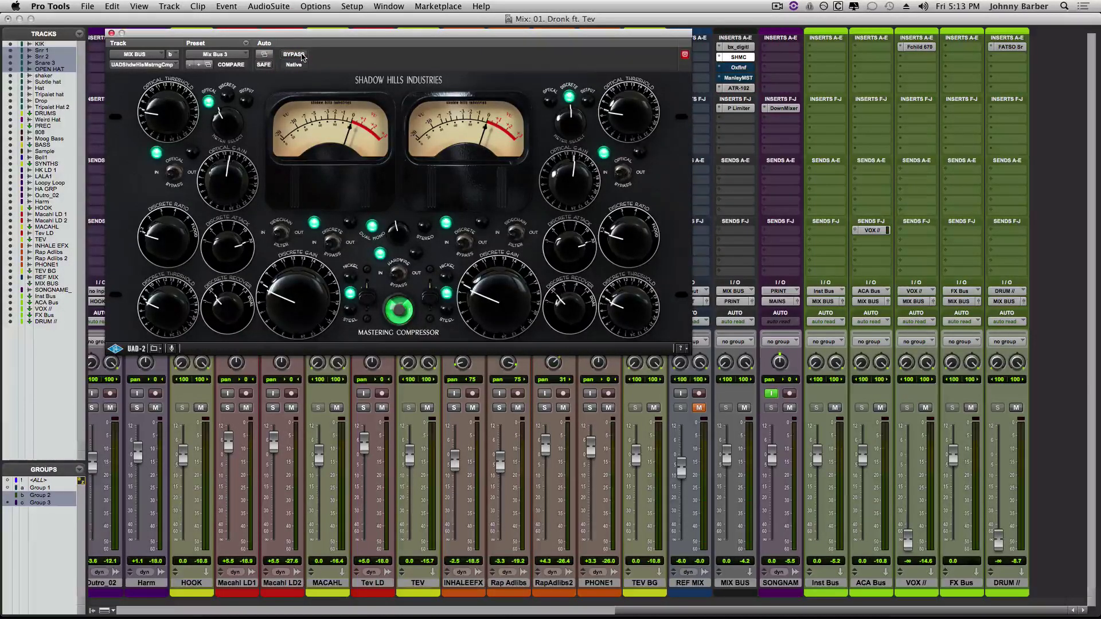
left_click_drag(310, 38, 306, 47)
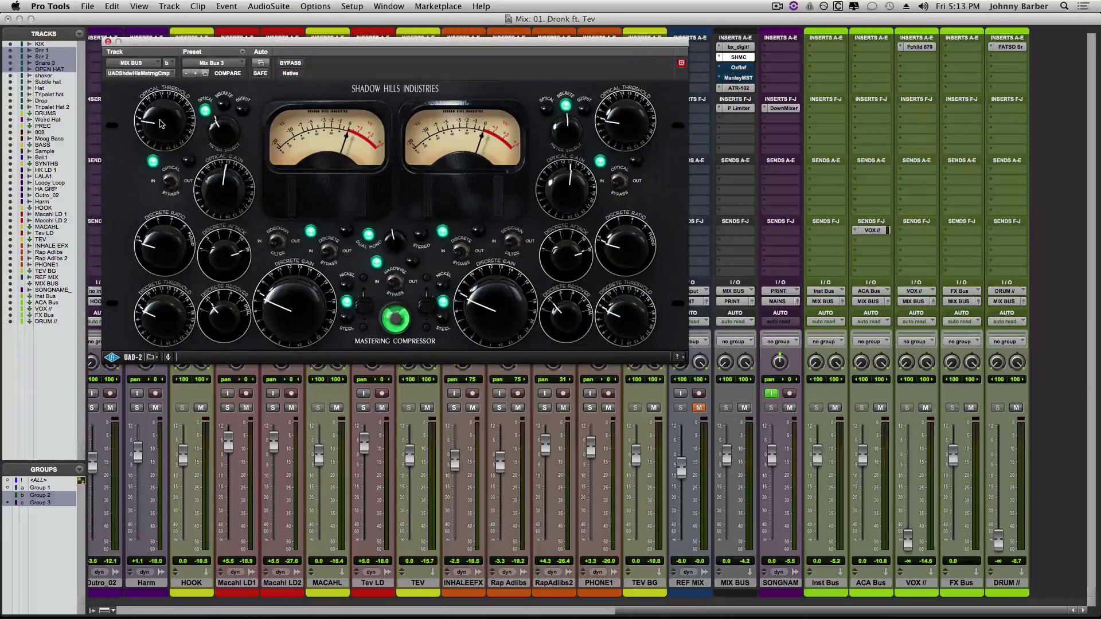
key("space")
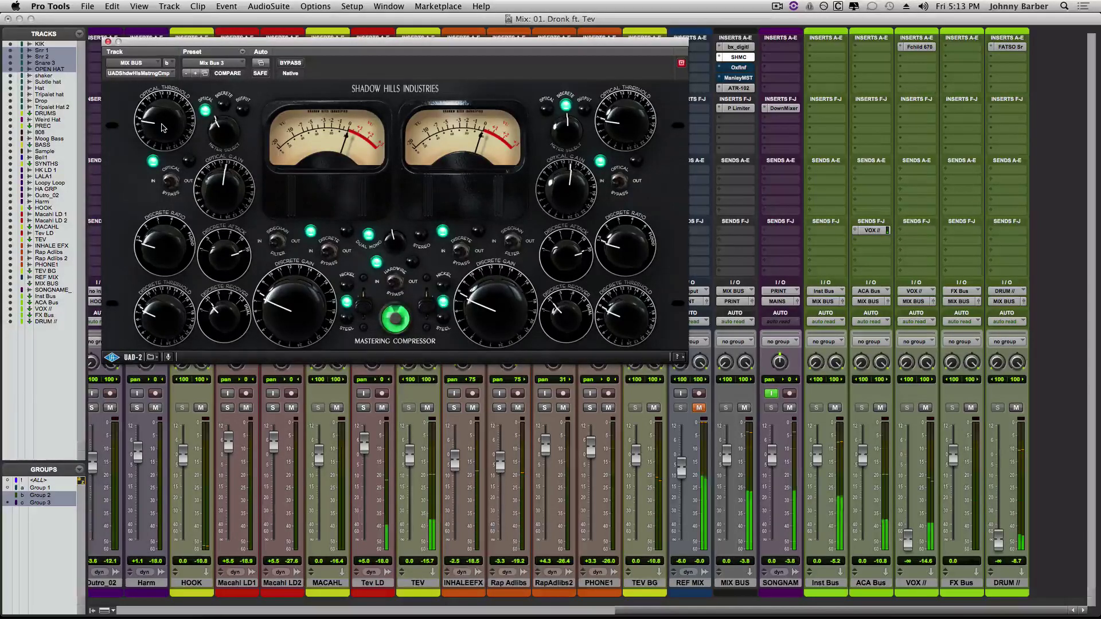
Fine-tune the optical and discrete thresholds on both channels of the Shadow Hills compressor while the mix plays.
left_click_drag(163, 126, 164, 121)
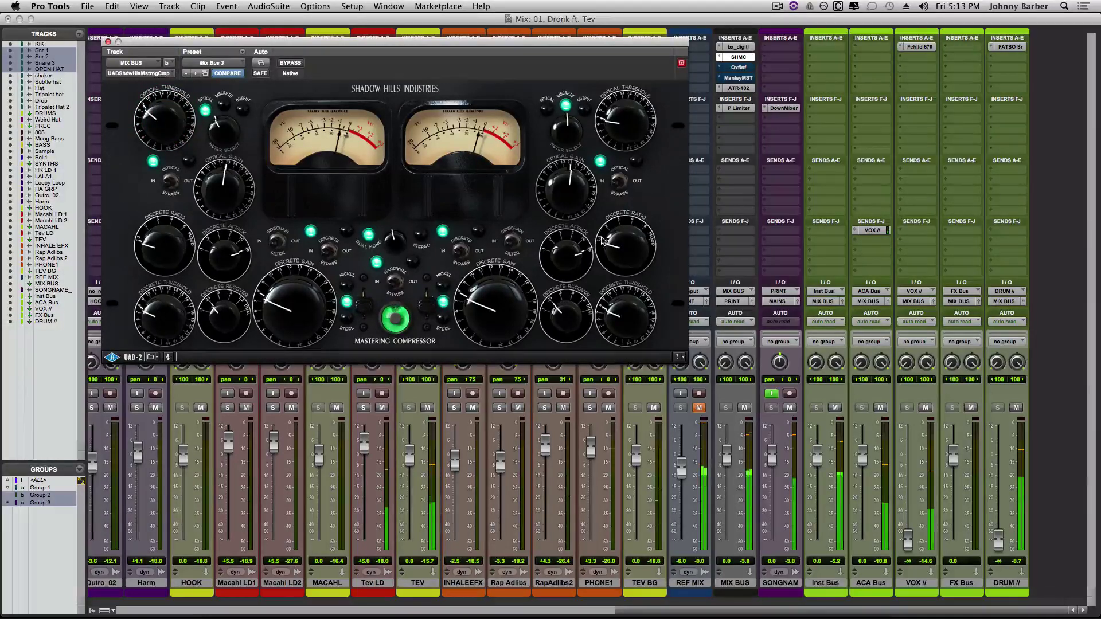
left_click_drag(635, 141, 636, 133)
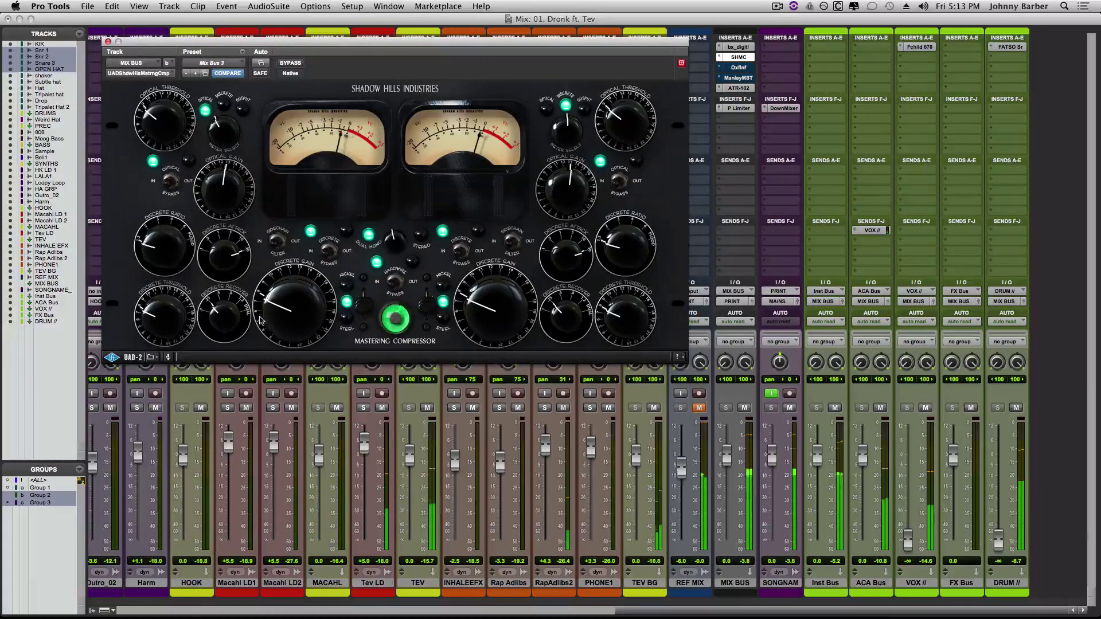
left_click_drag(176, 318, 177, 316)
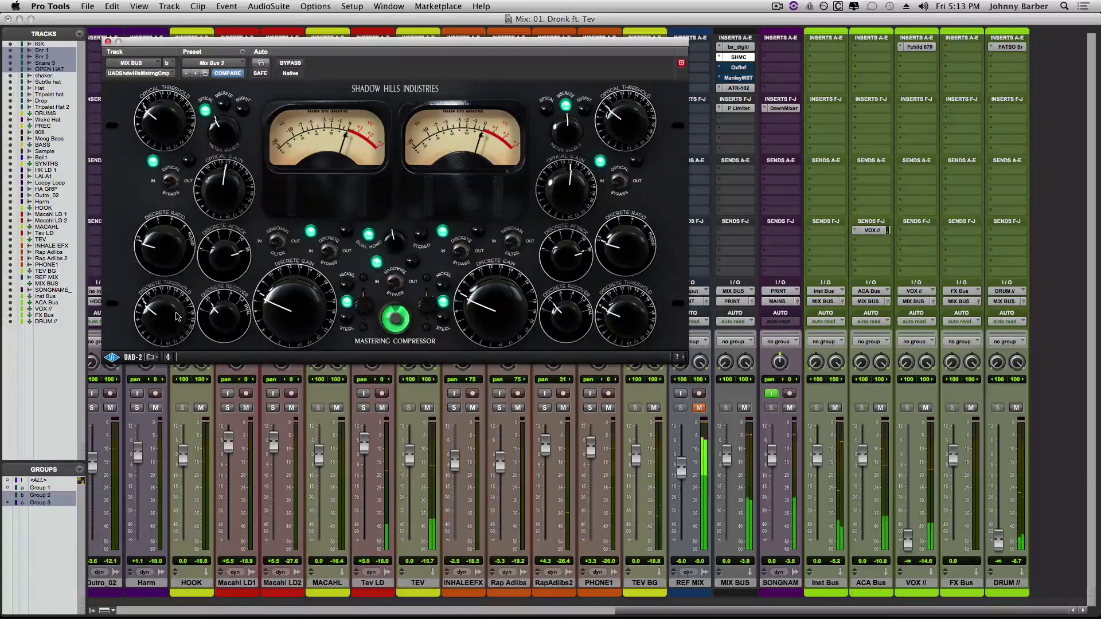
left_click(178, 316)
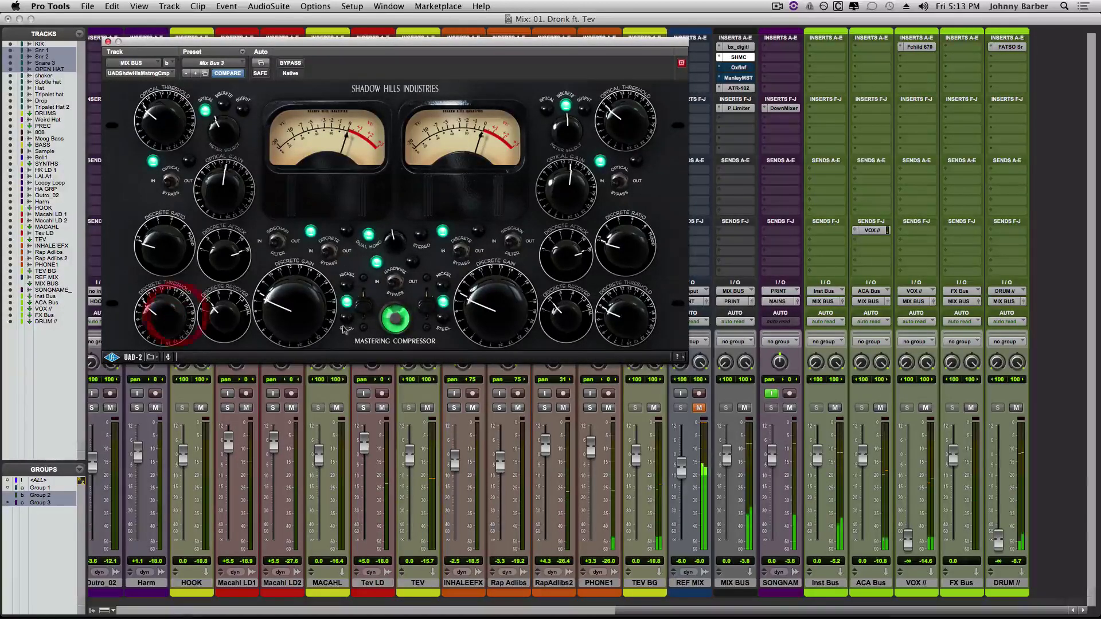
left_click_drag(631, 324, 632, 321)
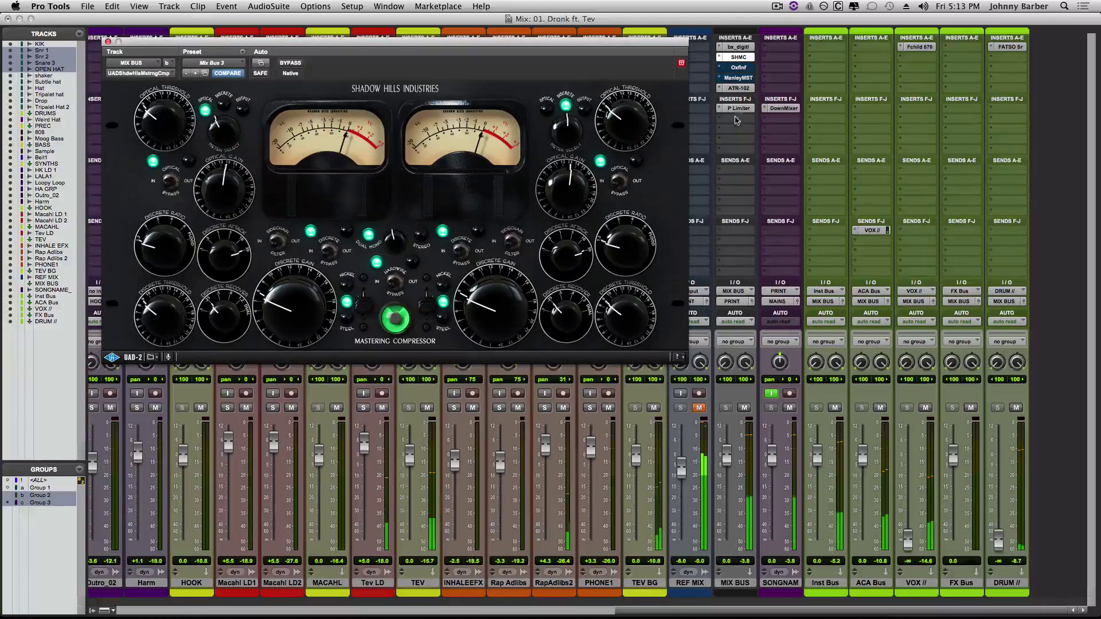
Enable the Oxford Inflator on the MIX BUS, compare the mix with it bypassed and active, and close its window.
left_click(740, 69)
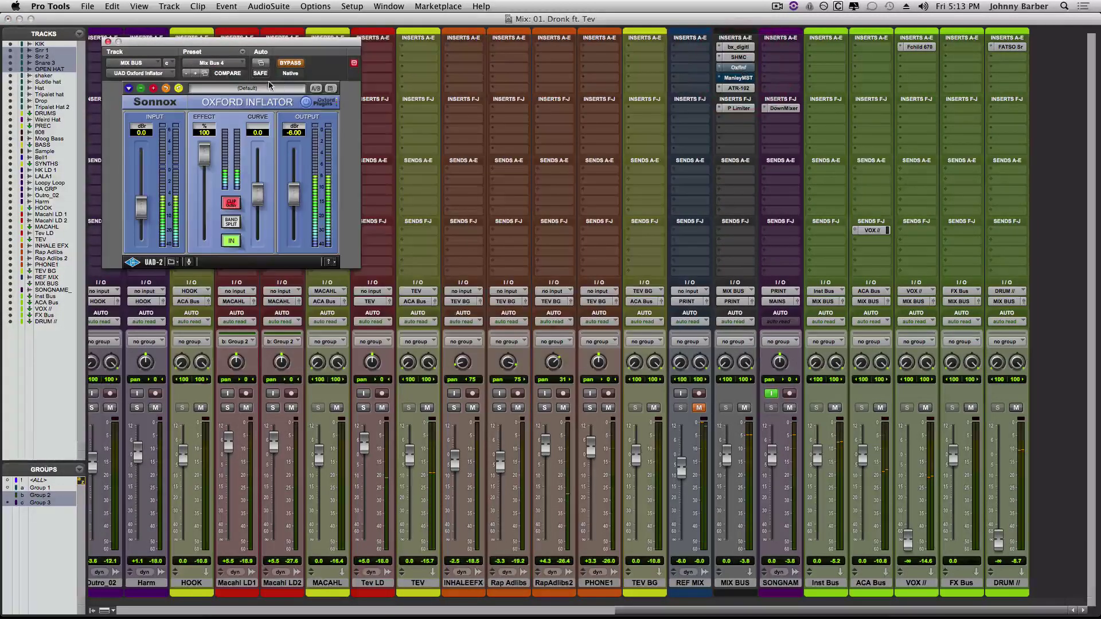
left_click(285, 65)
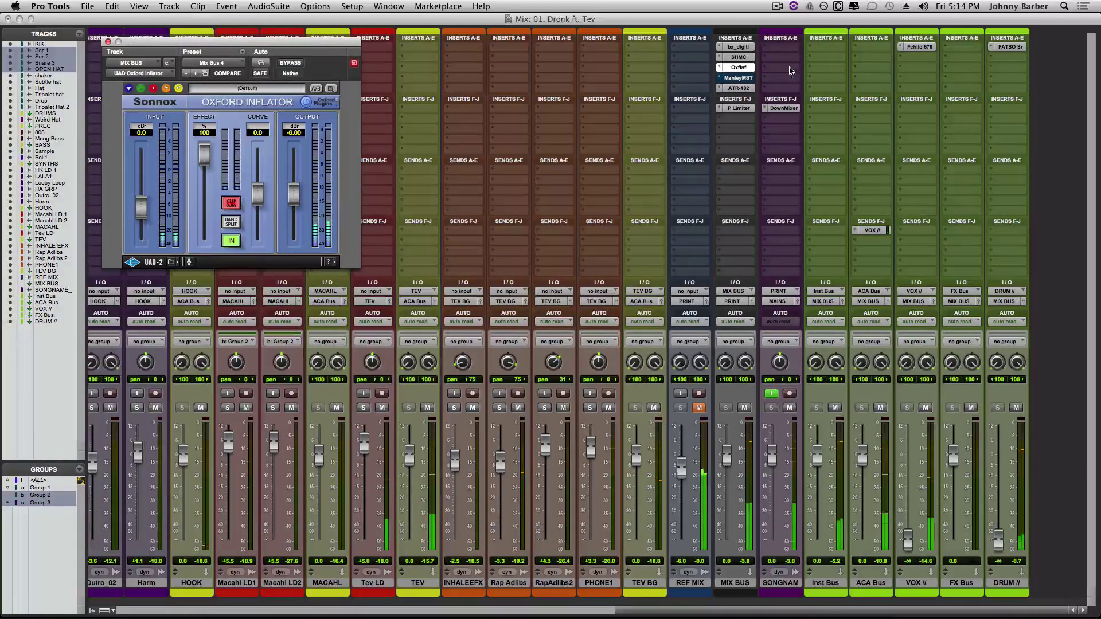
left_click(734, 67, "super")
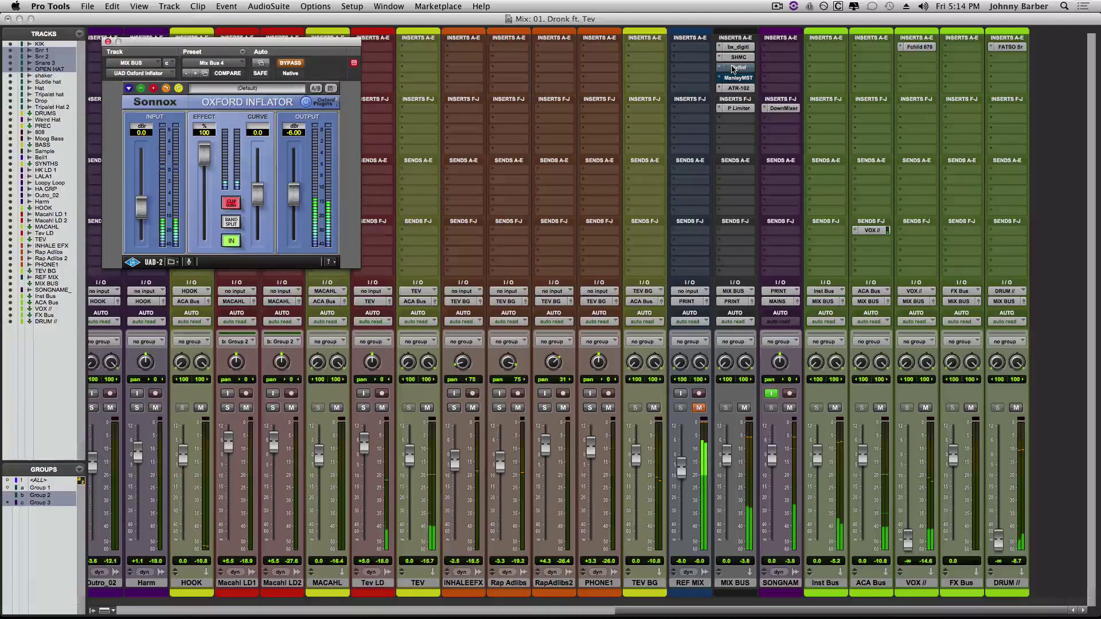
left_click(734, 68, "super")
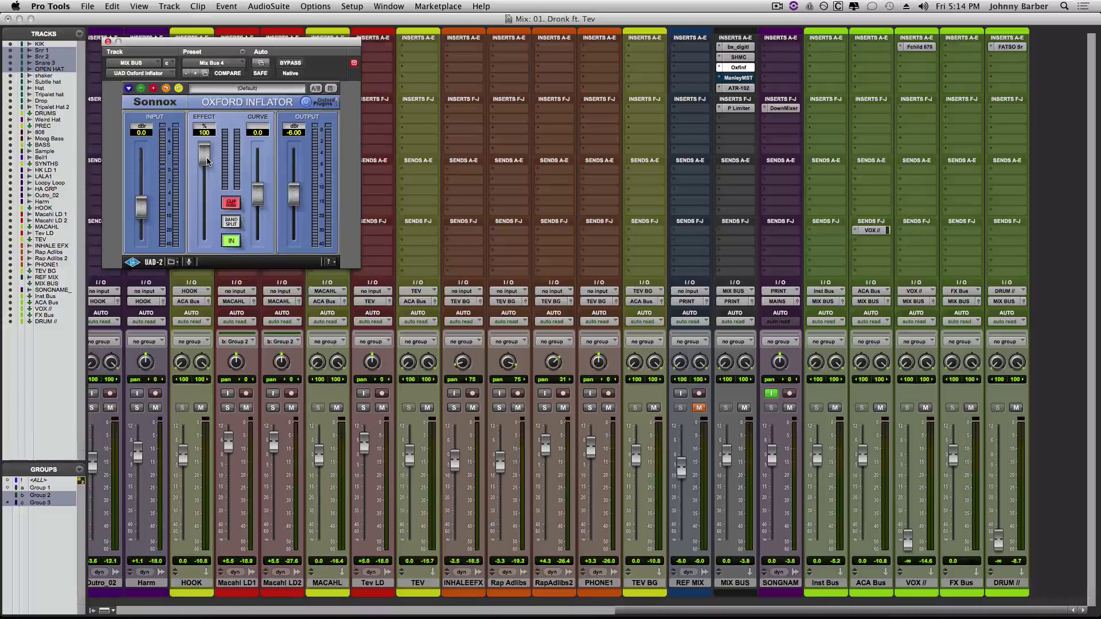
left_click(108, 44)
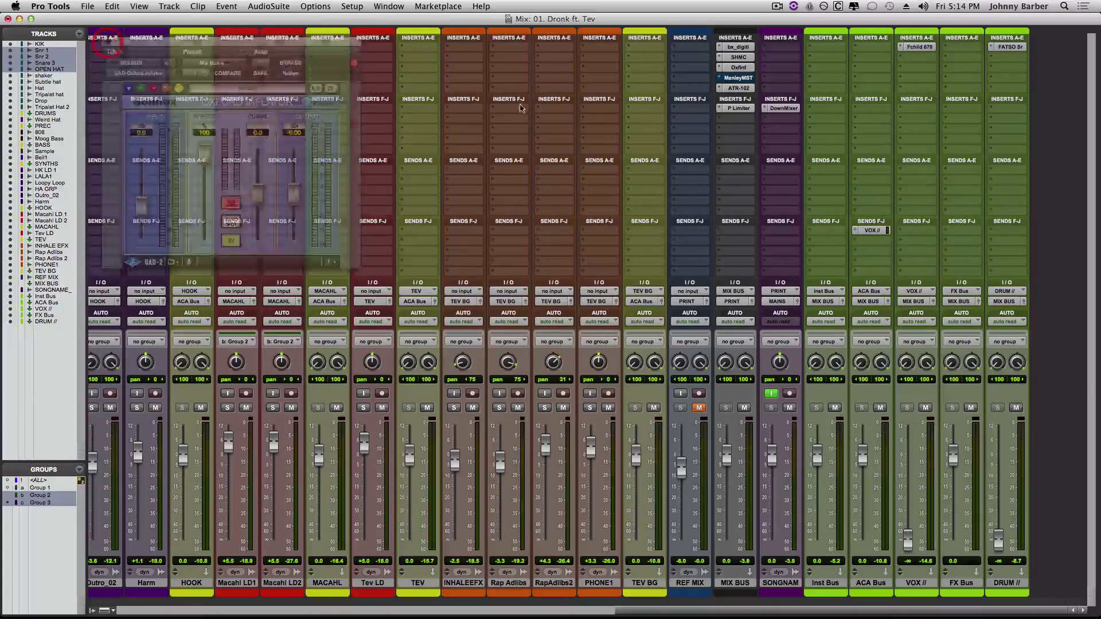
Enable the Manley Massive Passive equalizer on the MIX BUS and compare it bypassed and active, leaving its power on.
left_click(739, 78)
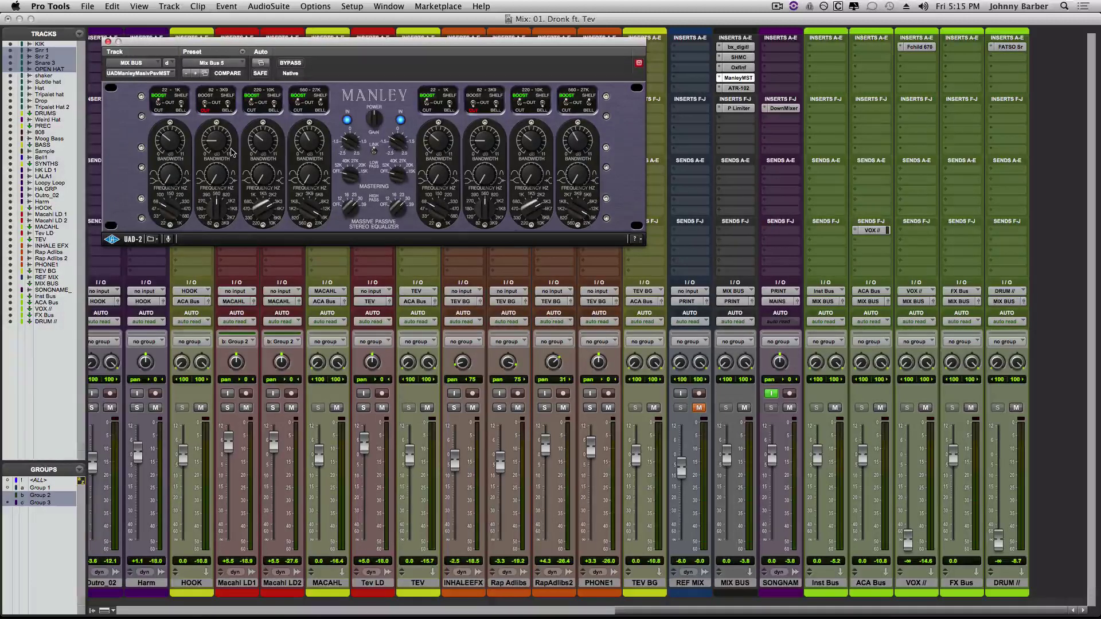
left_click(290, 64)
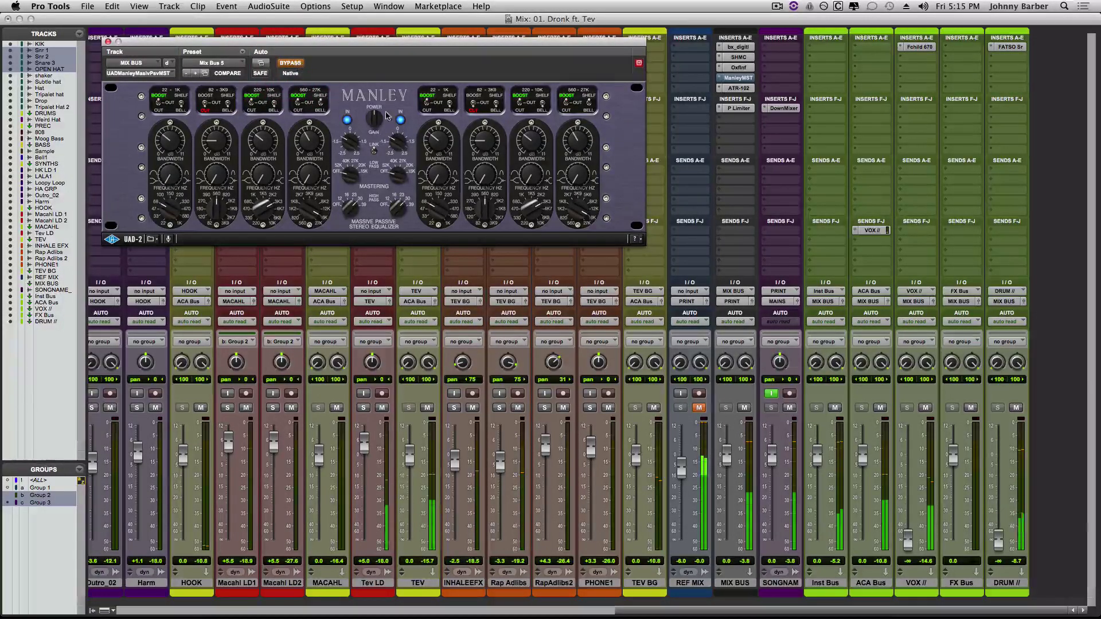
left_click(376, 165)
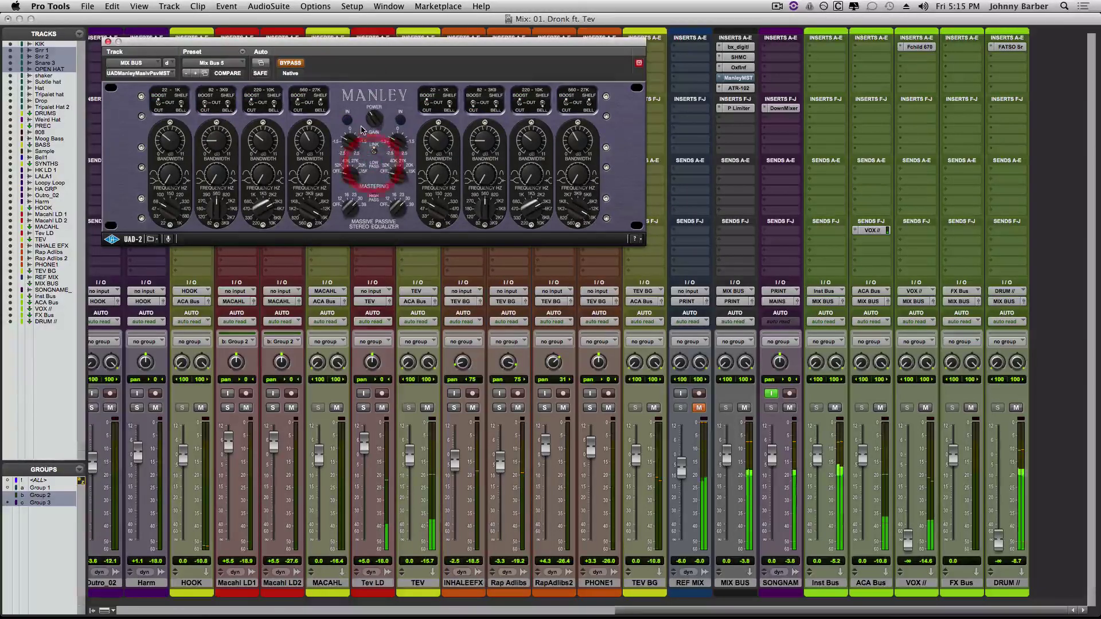
left_click(290, 63)
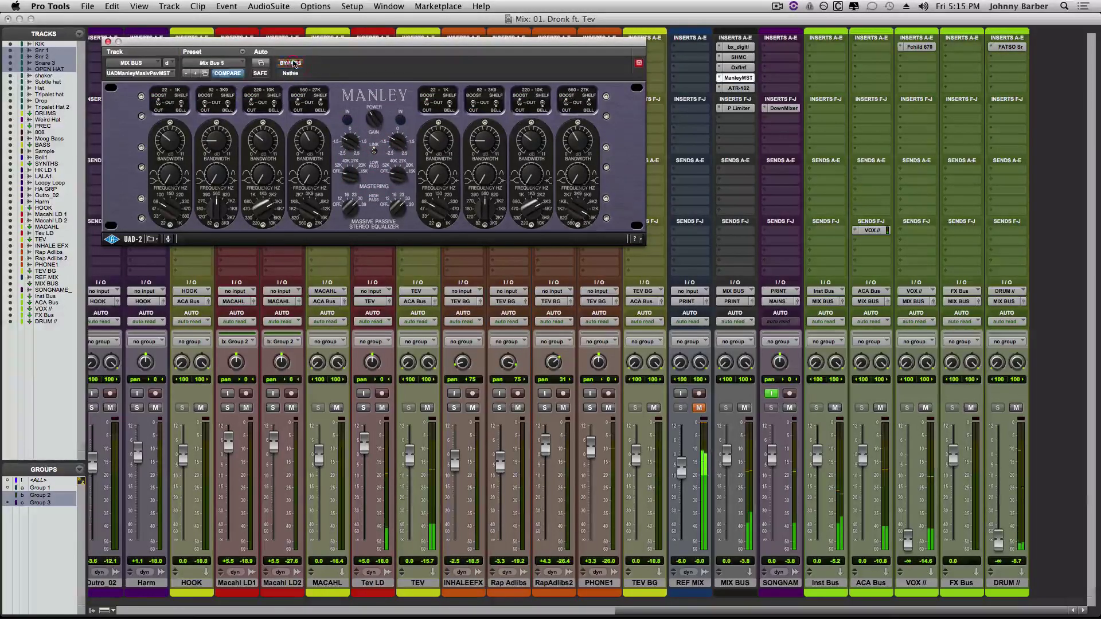
left_click(374, 122)
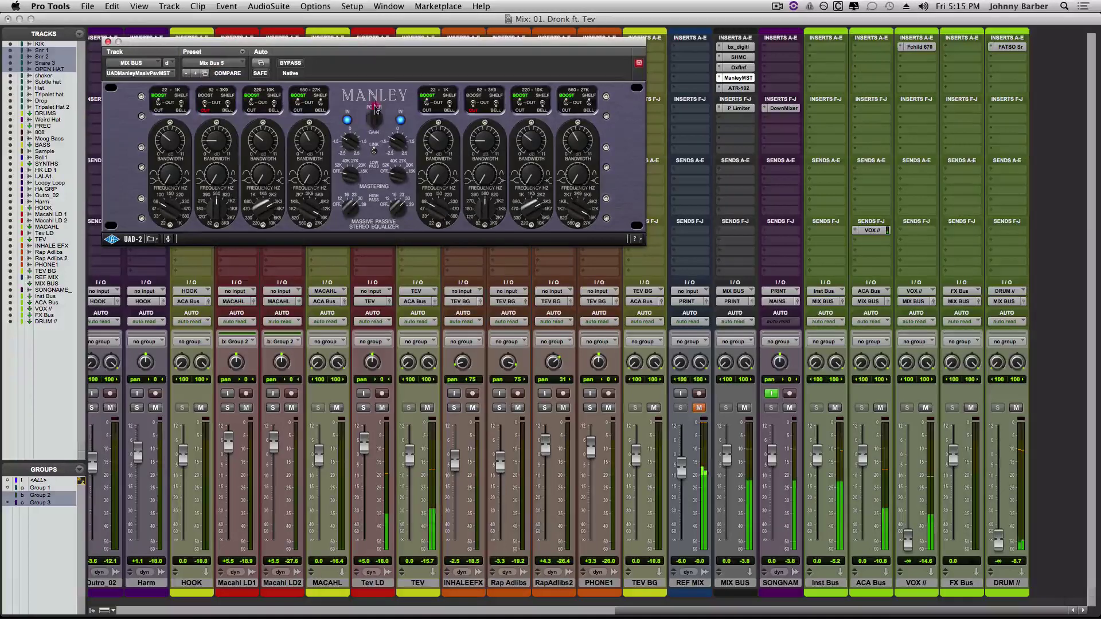
Compare the playing mix with the Massive Passive's power switched off and on.
left_click(383, 39)
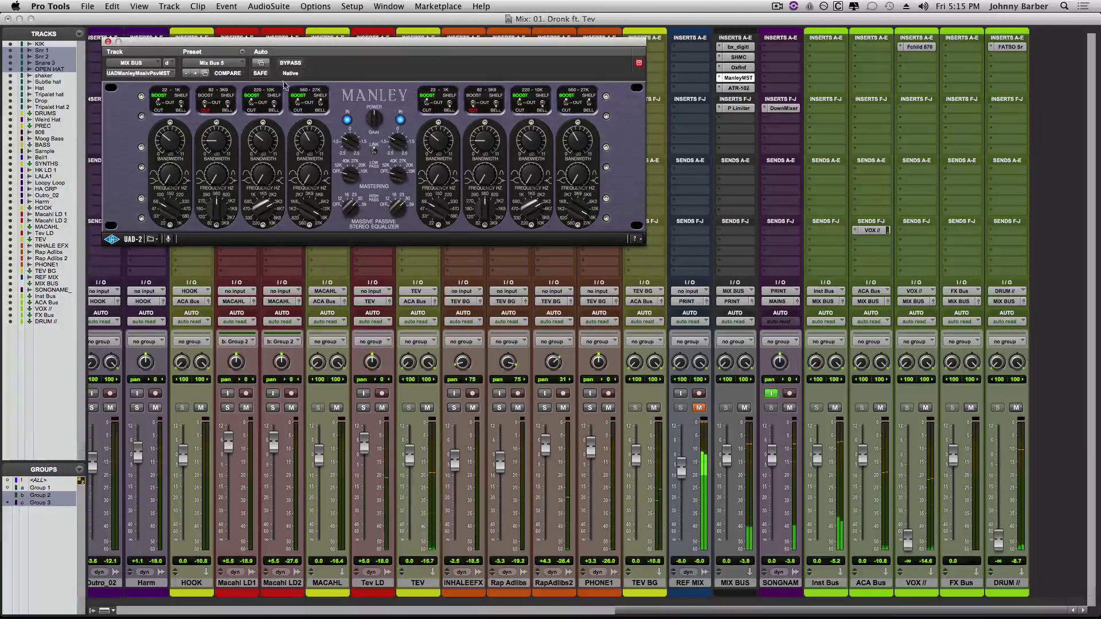
left_click(383, 174)
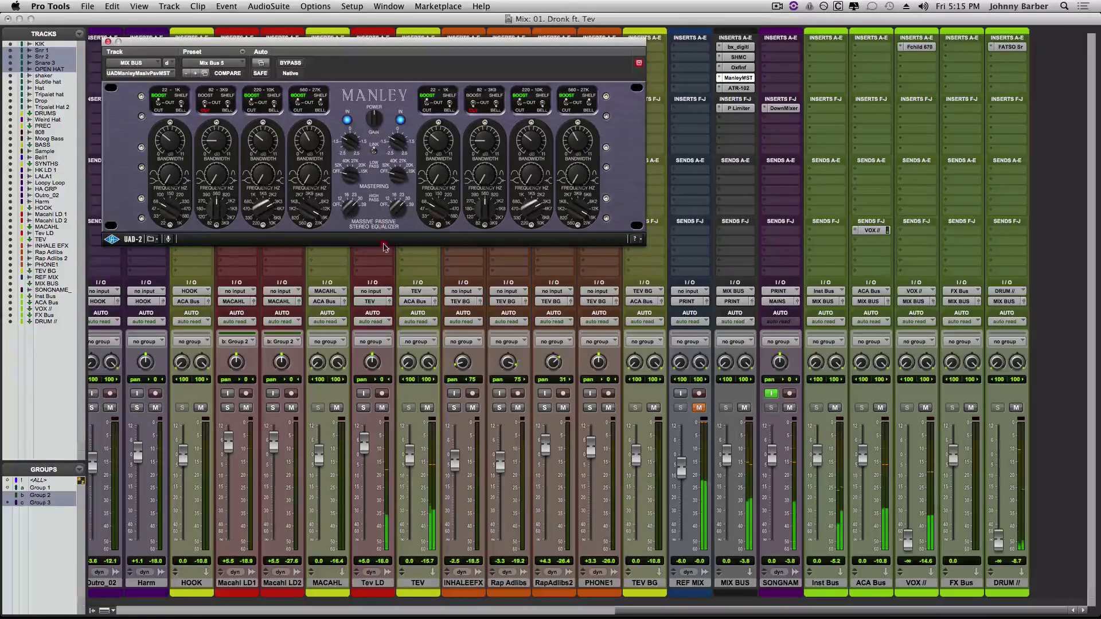
left_click(374, 174)
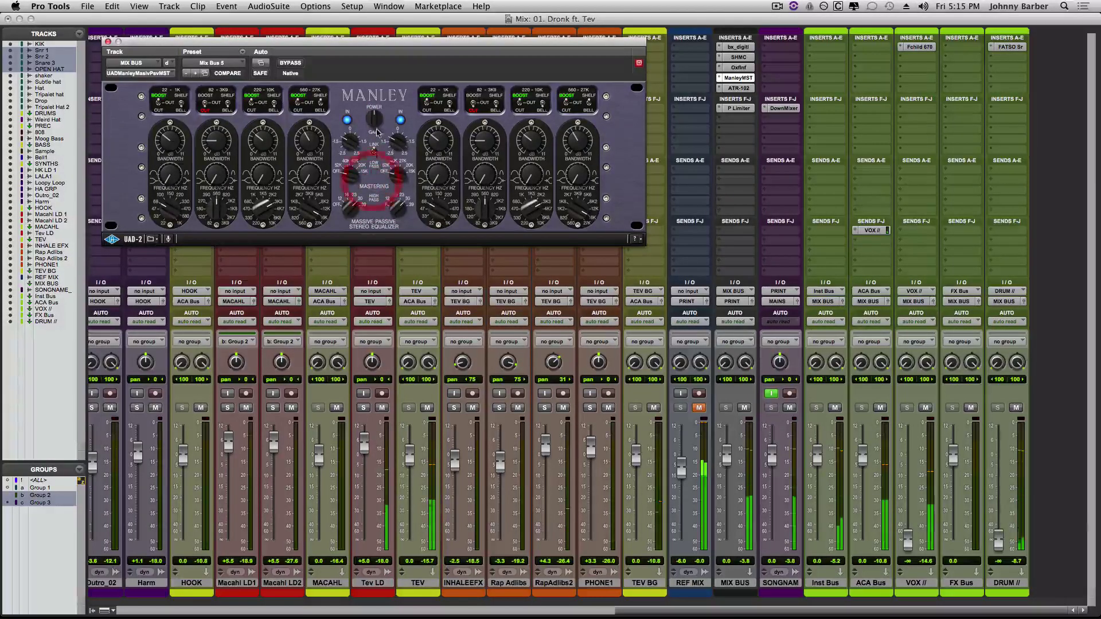
left_click(374, 178)
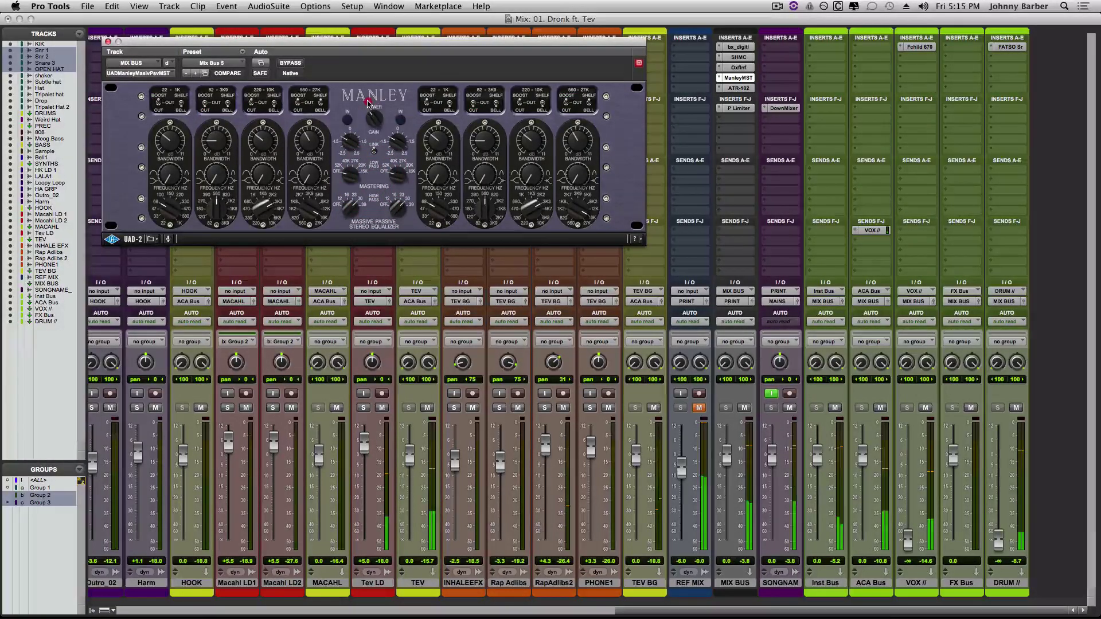
left_click(374, 126)
left_click(376, 126)
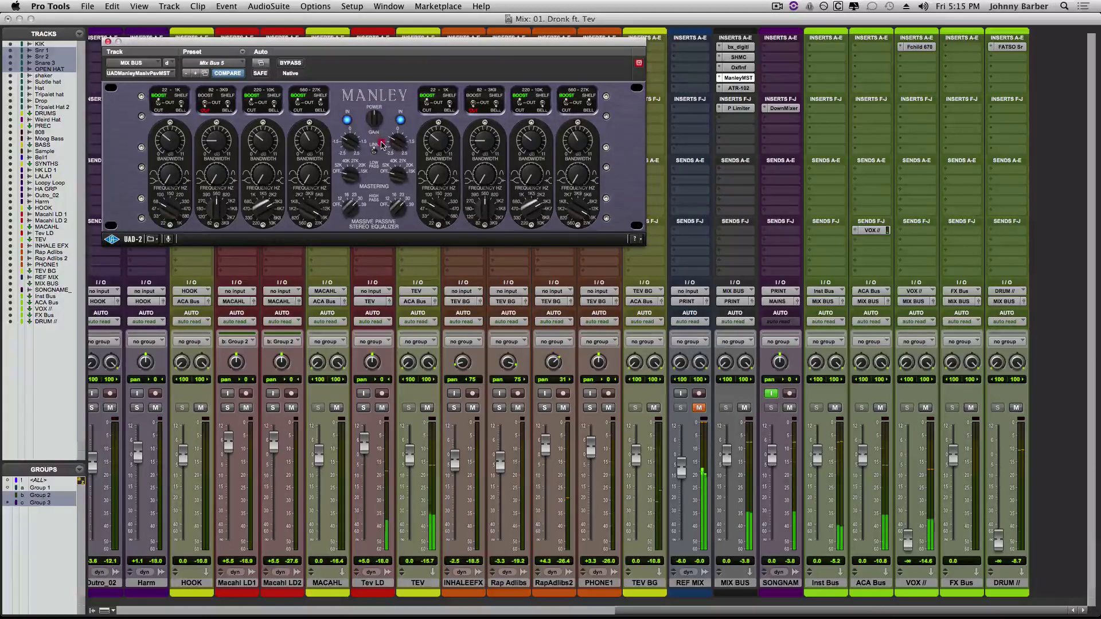
left_click(376, 126)
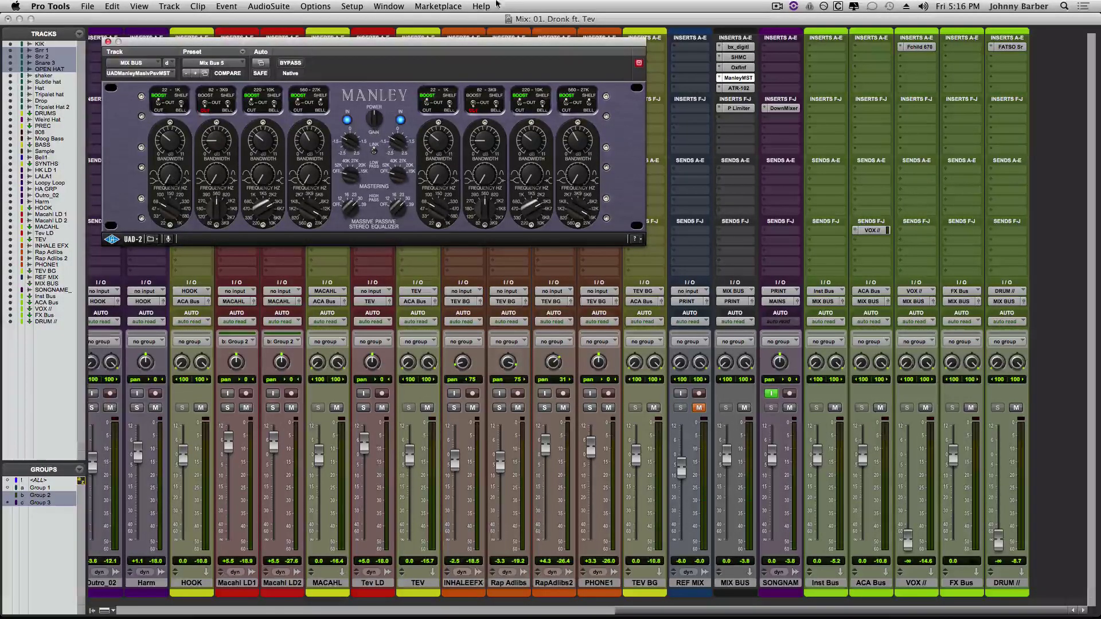
Review the ATR-102 tape machine and Precision Limiter on the MIX BUS, close the plug-in window and reset the SONGNAME track's peak reading.
left_click(735, 90)
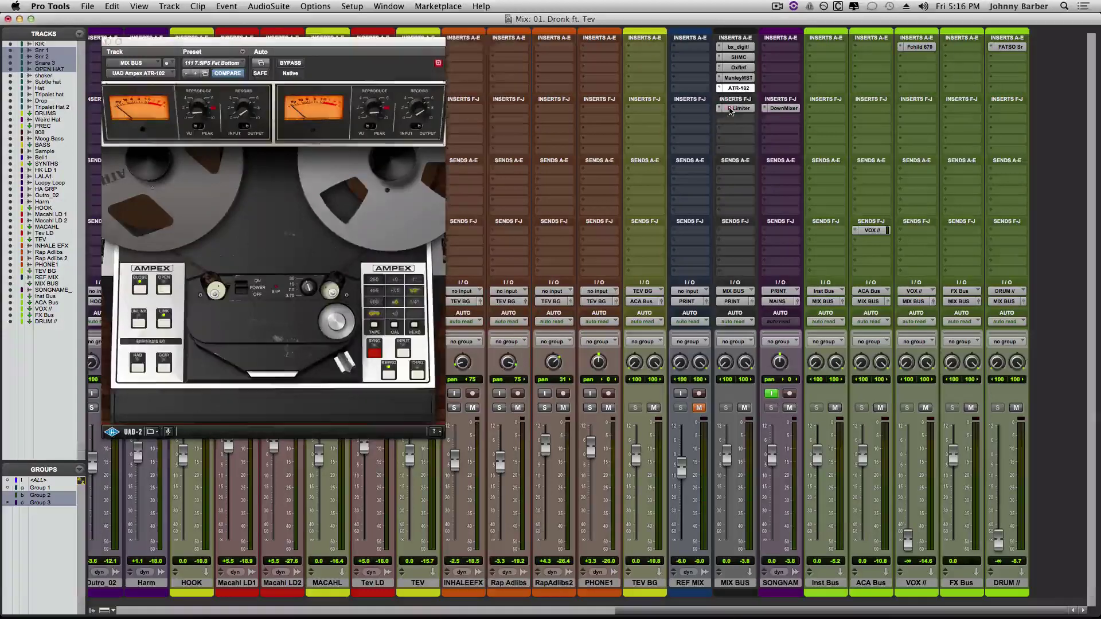
left_click(732, 109)
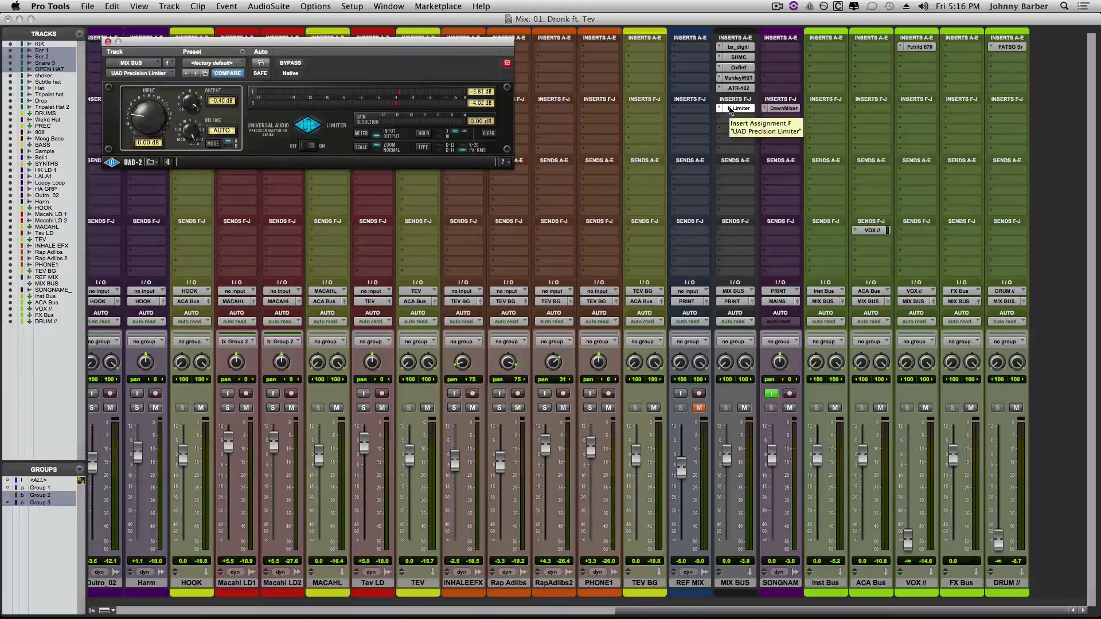
left_click(108, 42)
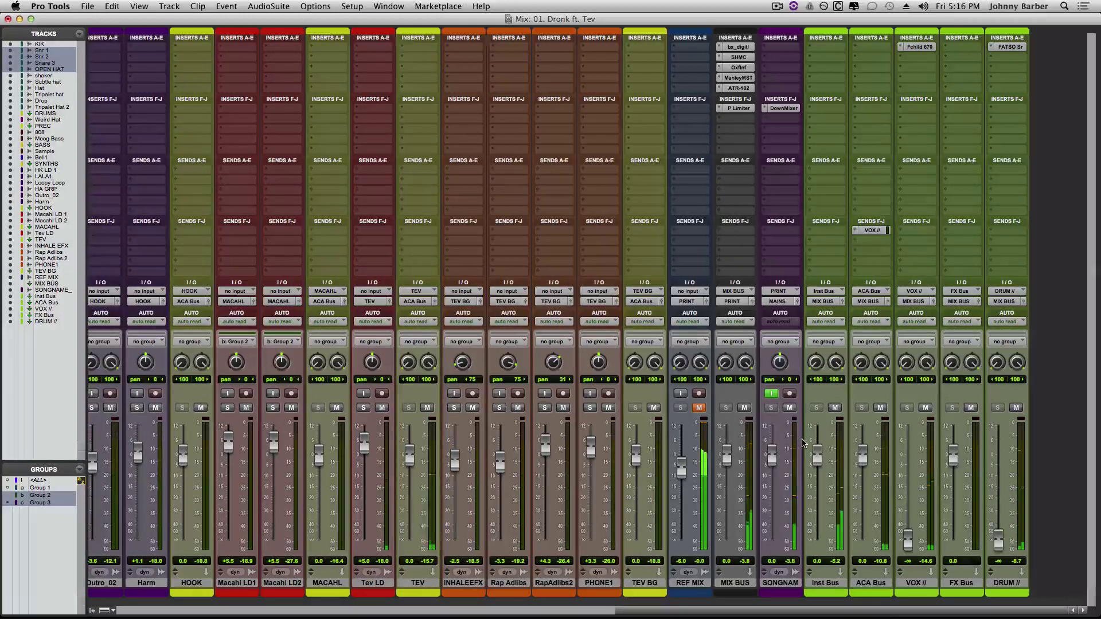
left_click(790, 560)
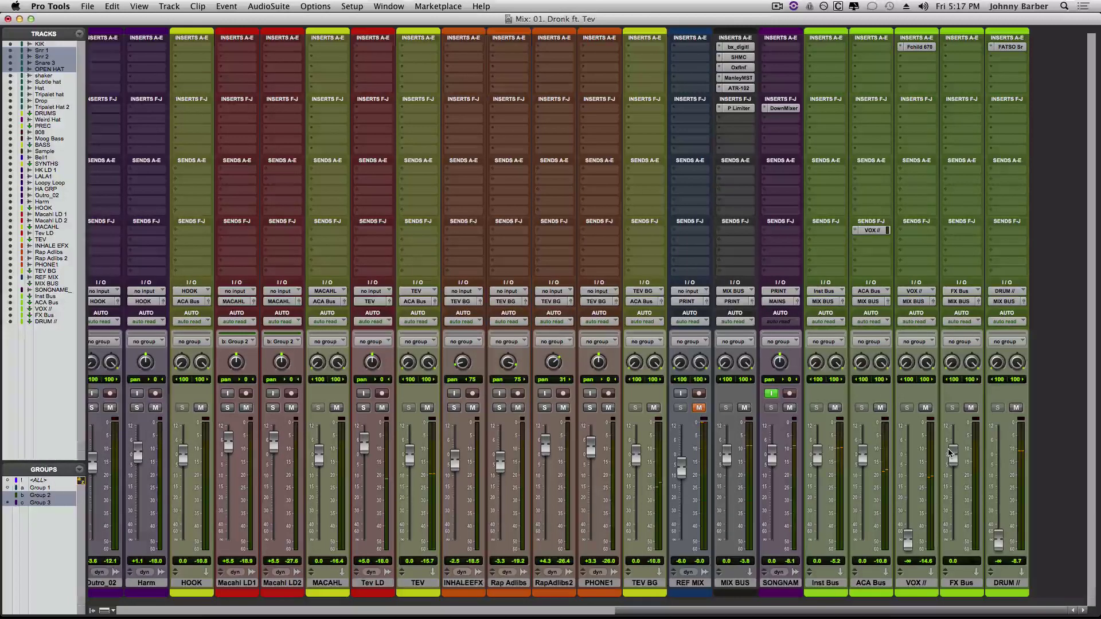
left_click_drag(967, 610, 991, 604)
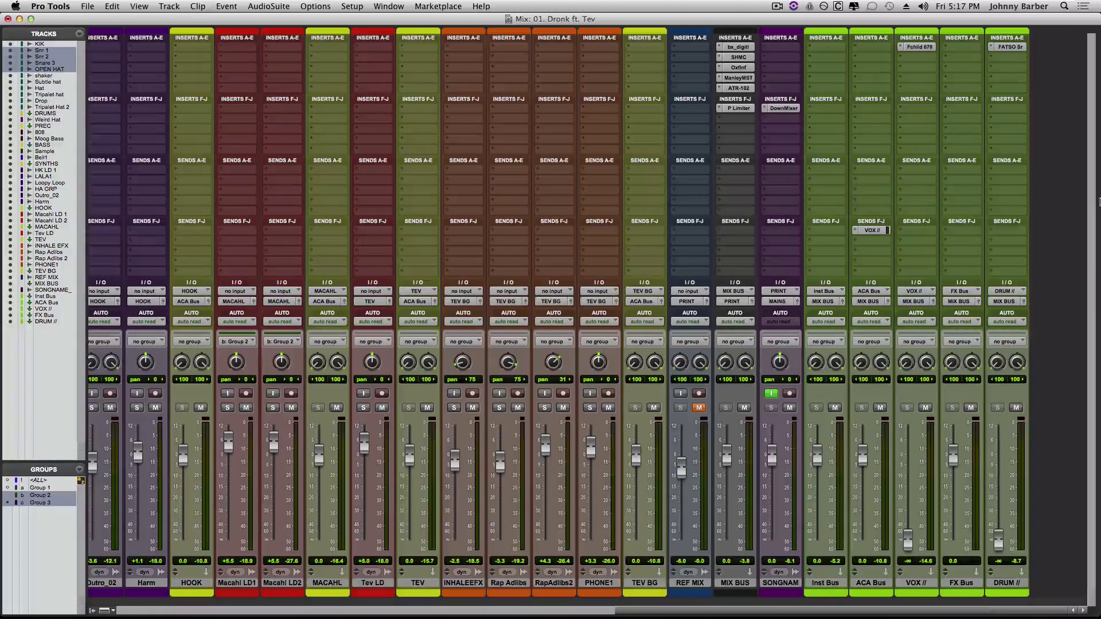
Open the FATSO Sr on DRUM //, raise that track's fader to -27.7 dB and compare the mix using its mute.
left_click(1011, 47)
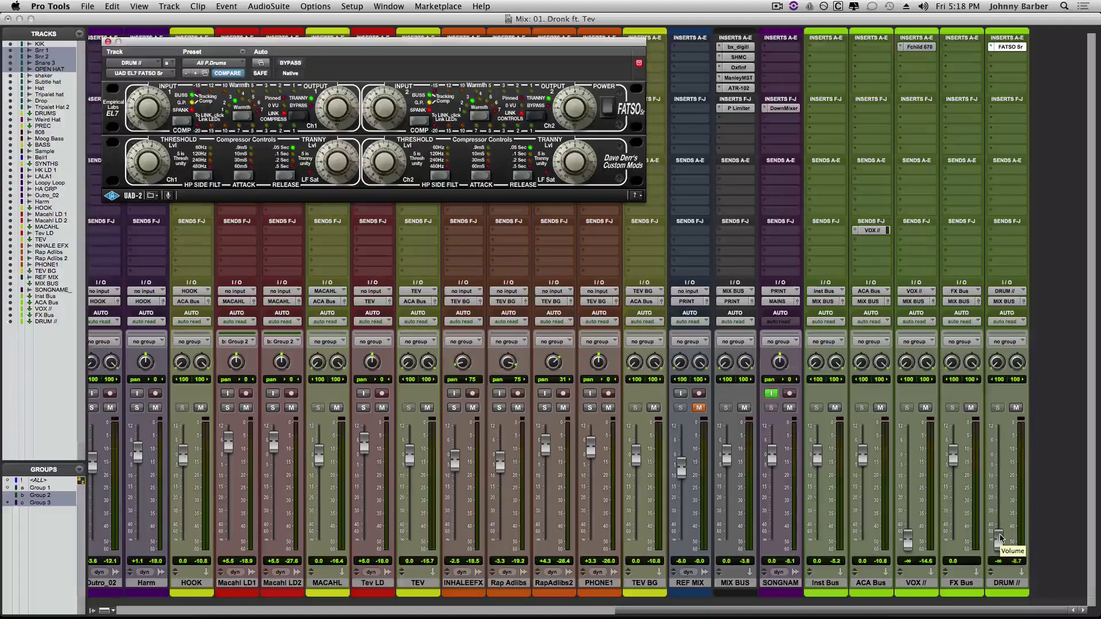
left_click_drag(1001, 538, 999, 504)
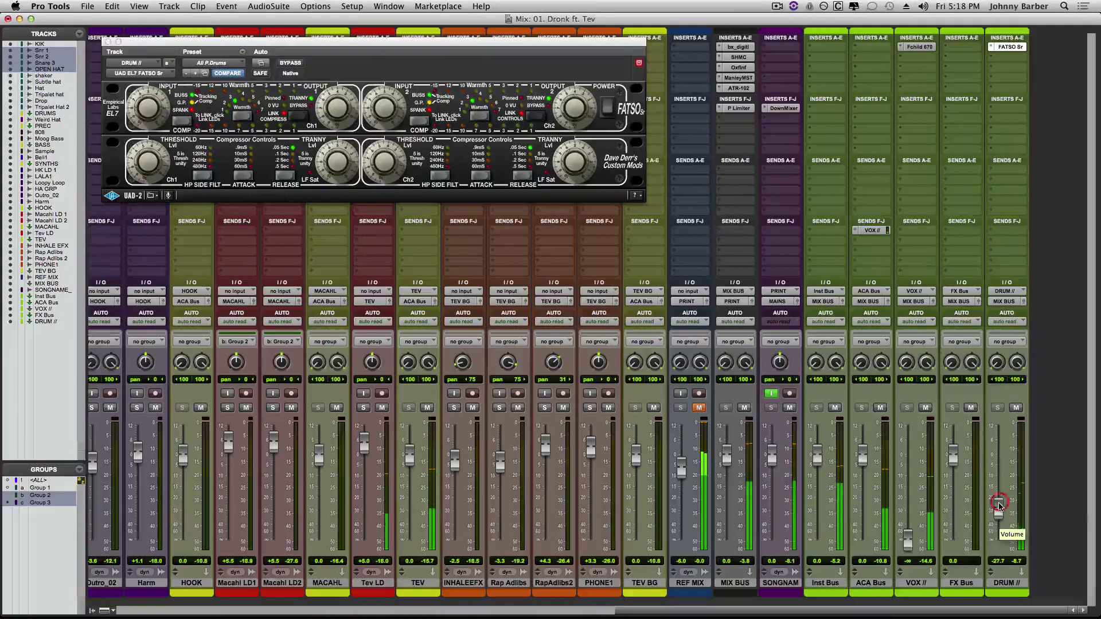
left_click_drag(999, 506, 999, 506)
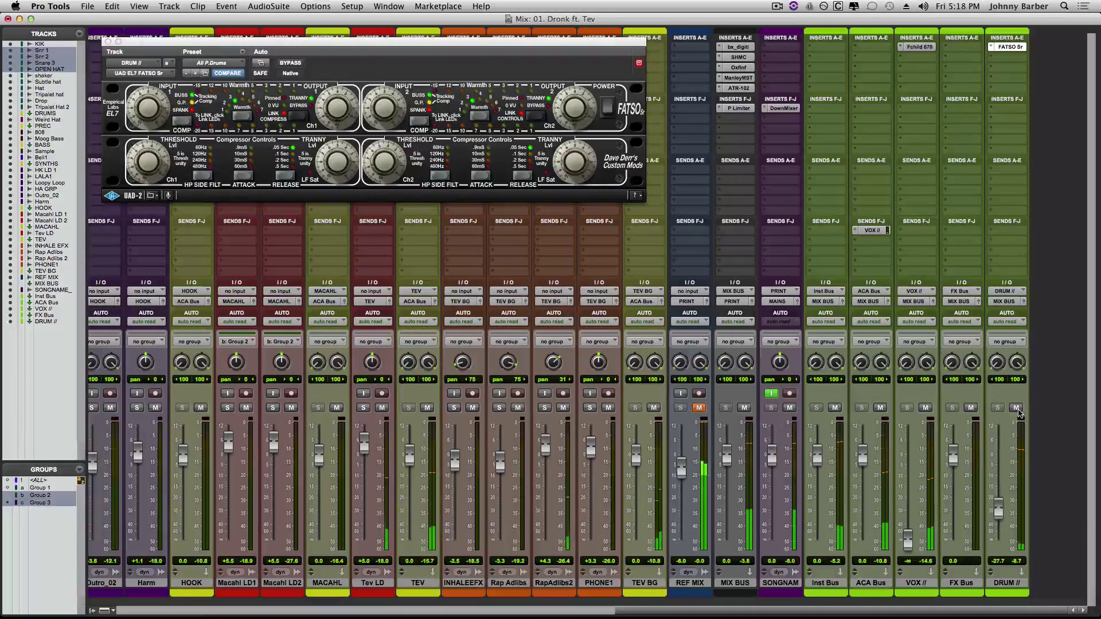
key("space")
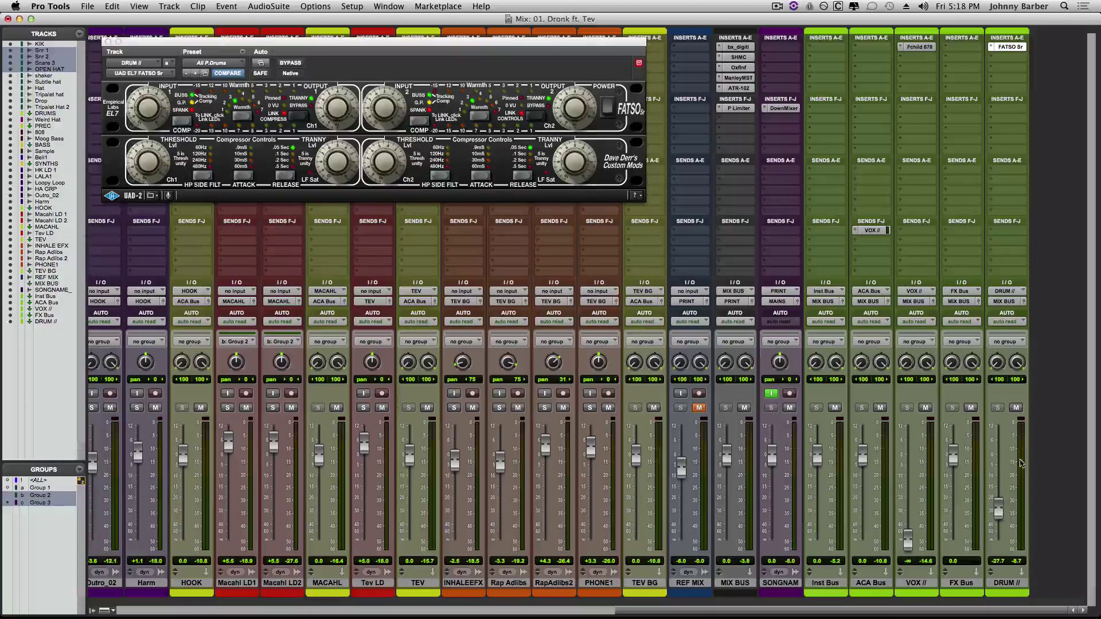
left_click(1016, 408)
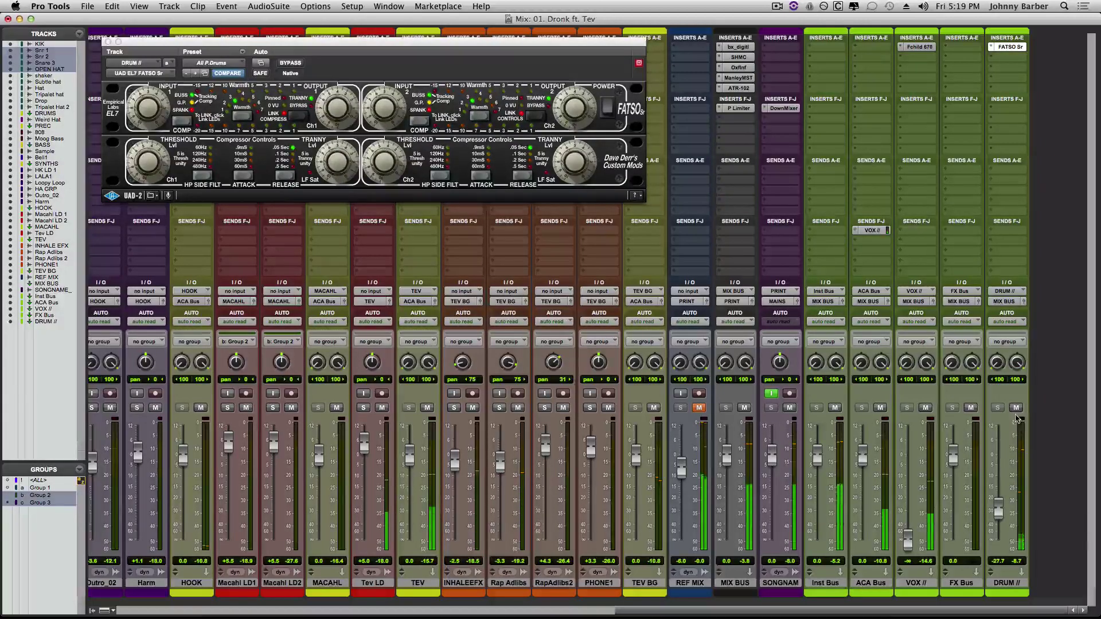
Open the Fairchild 670 on VOX // and raise that track's fader to -13.7 dB during playback.
left_click(909, 543)
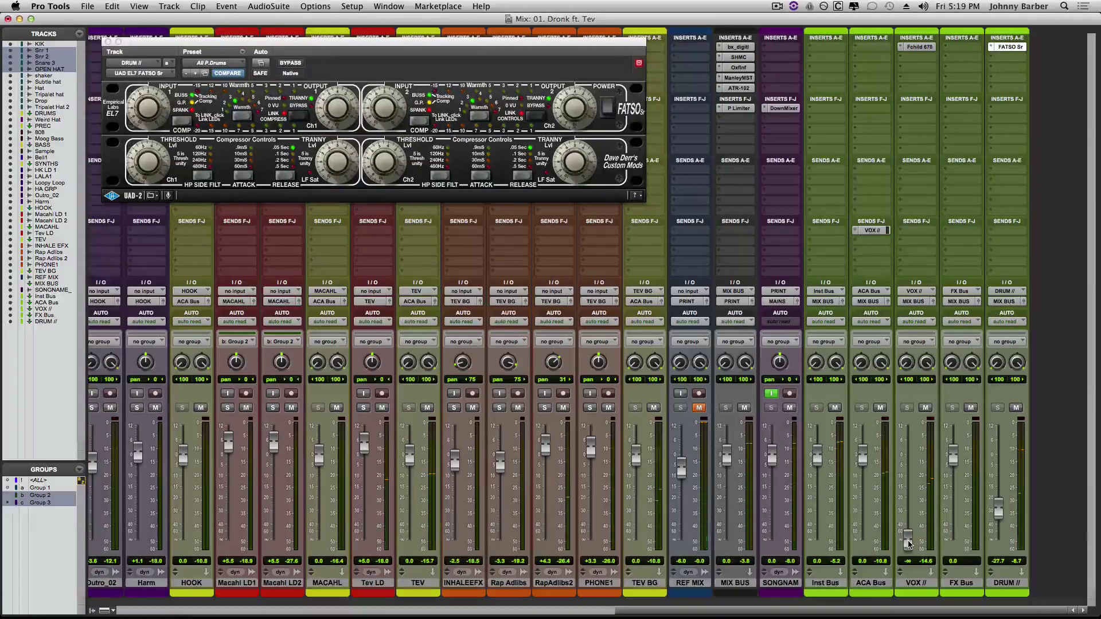
left_click(920, 47)
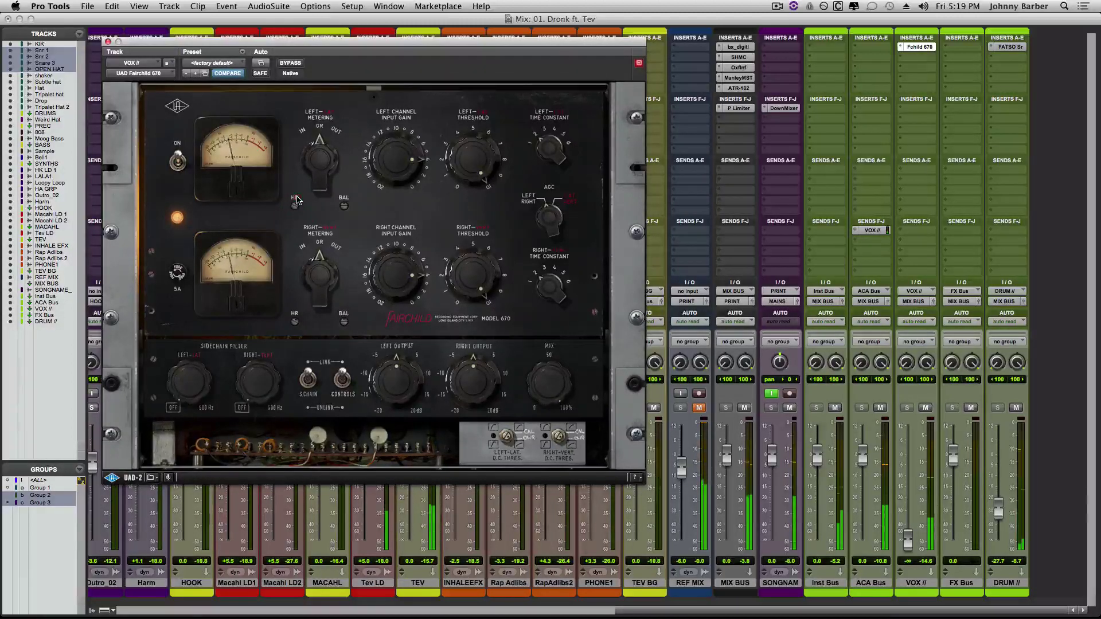
left_click(296, 199)
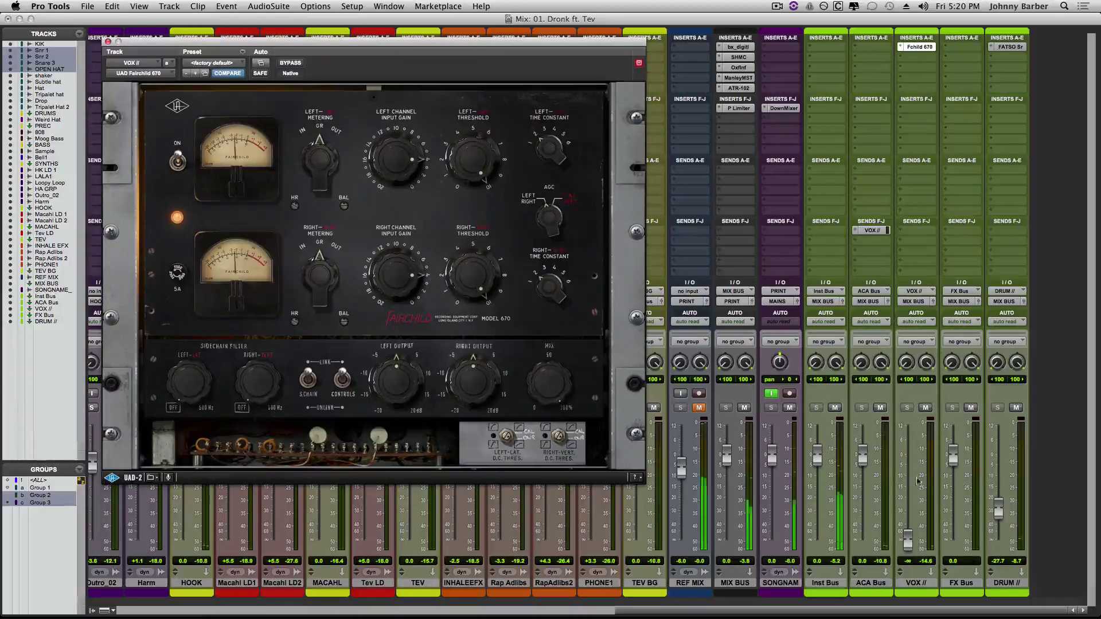
left_click(908, 545)
left_click_drag(908, 547, 916, 495)
left_click(906, 487)
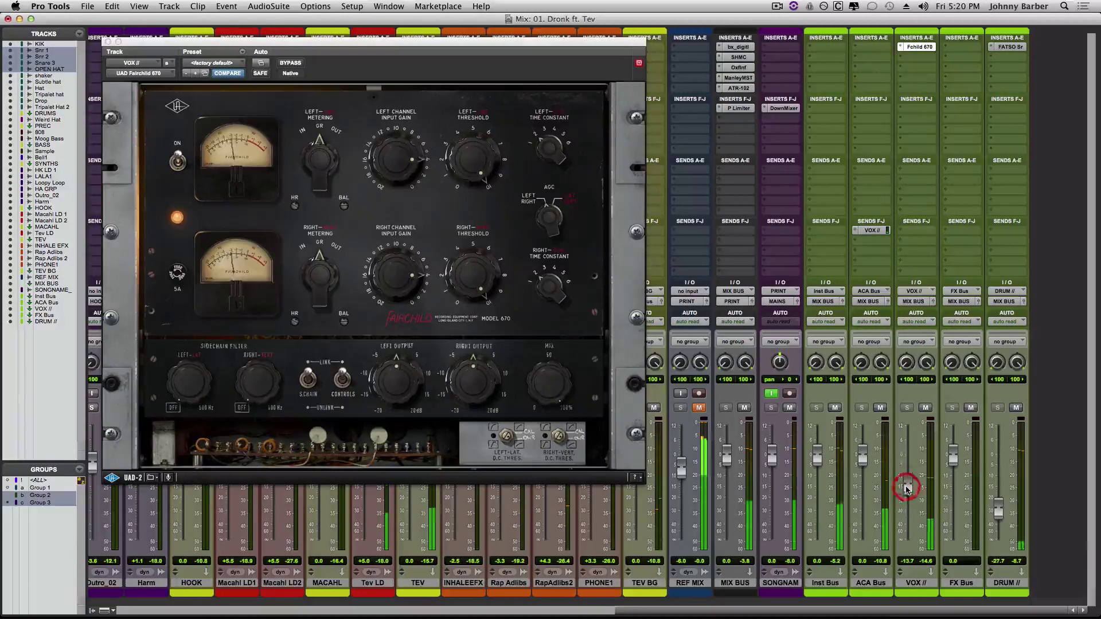
Compare the mix using the VOX // mute, lower that track's fader to -20.1 dB and compare again, leaving it unmuted.
left_click(928, 408)
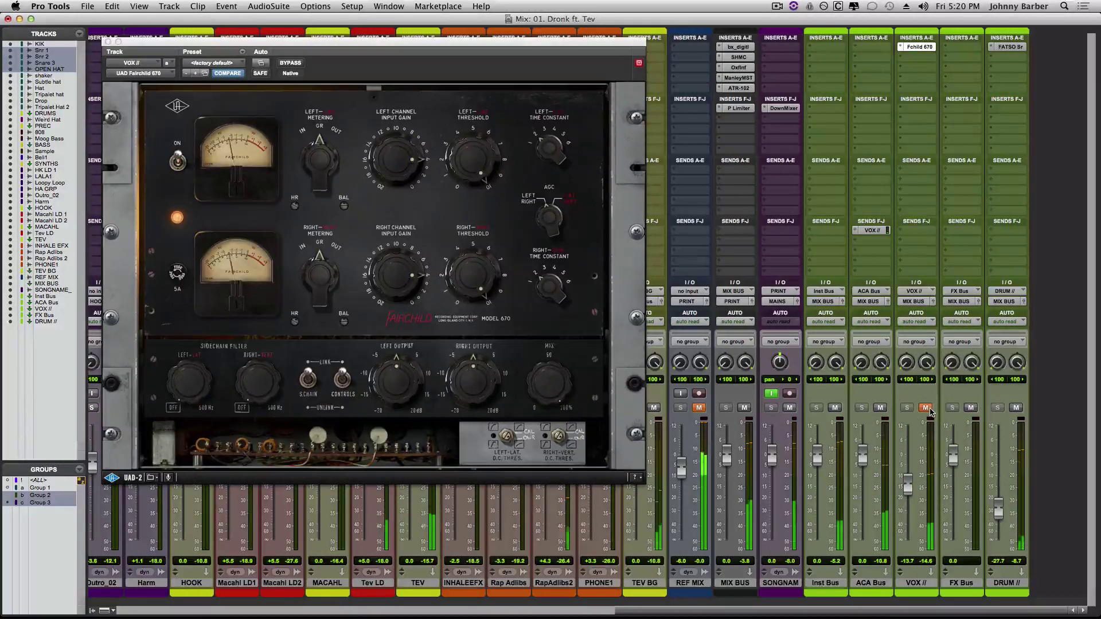
left_click(926, 408)
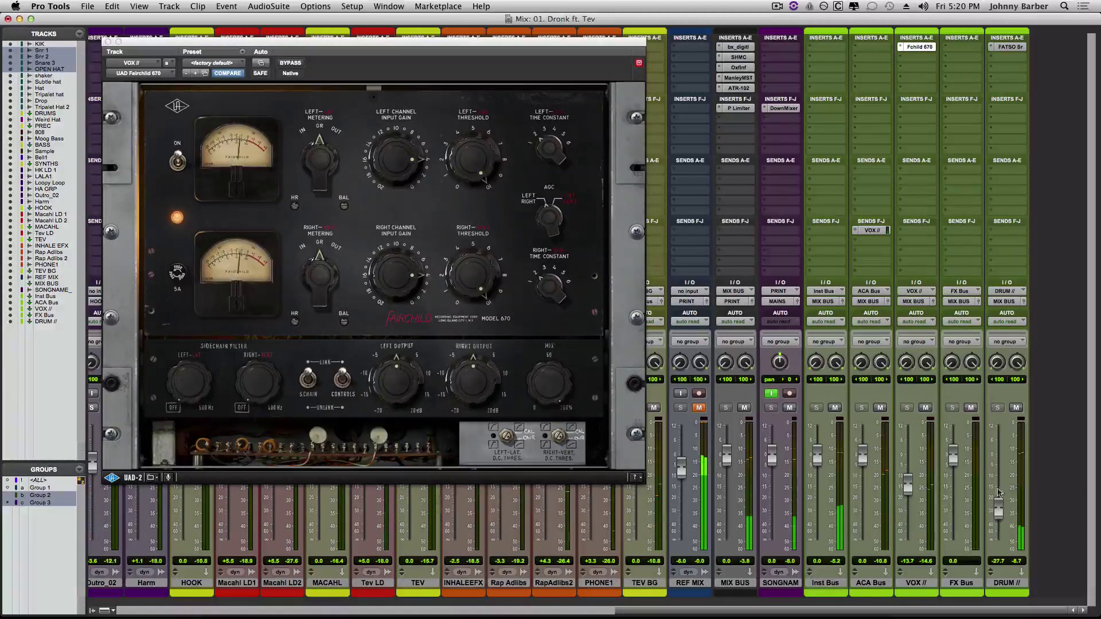
left_click_drag(908, 488, 907, 501)
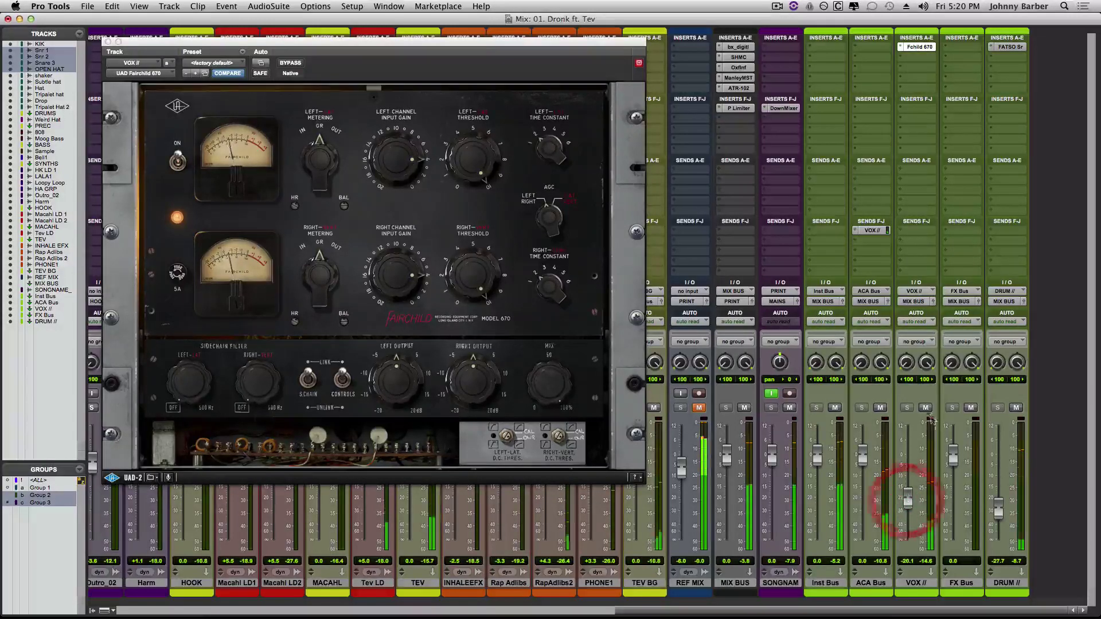
left_click(926, 408)
left_click(925, 408)
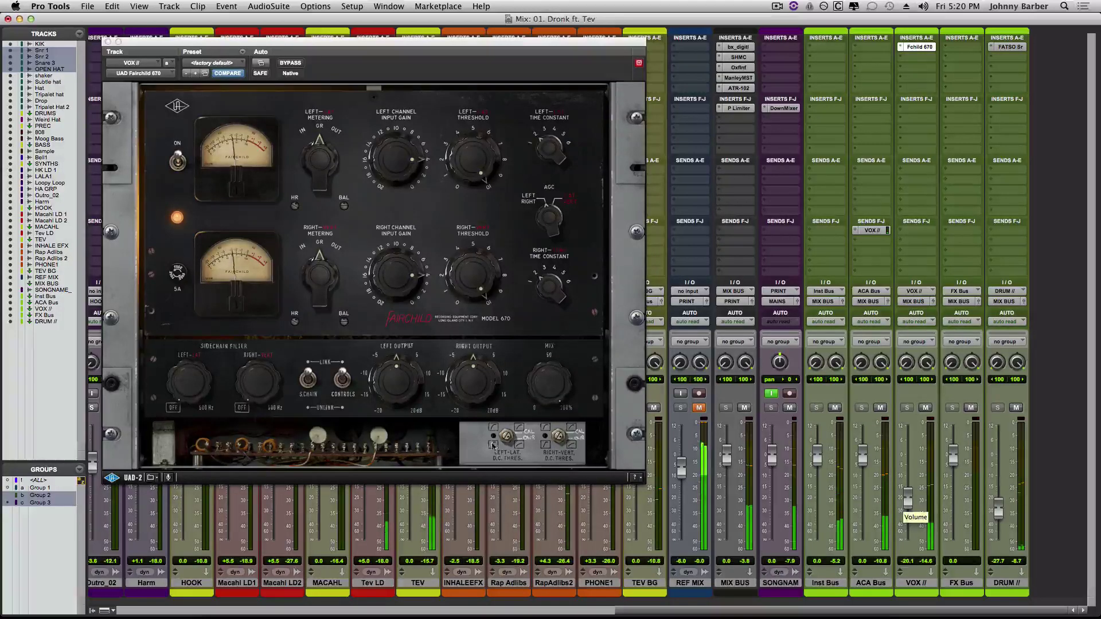
Close the Fairchild 670 window and compare the playing mix with VOX // muted and unmuted.
left_click(107, 43)
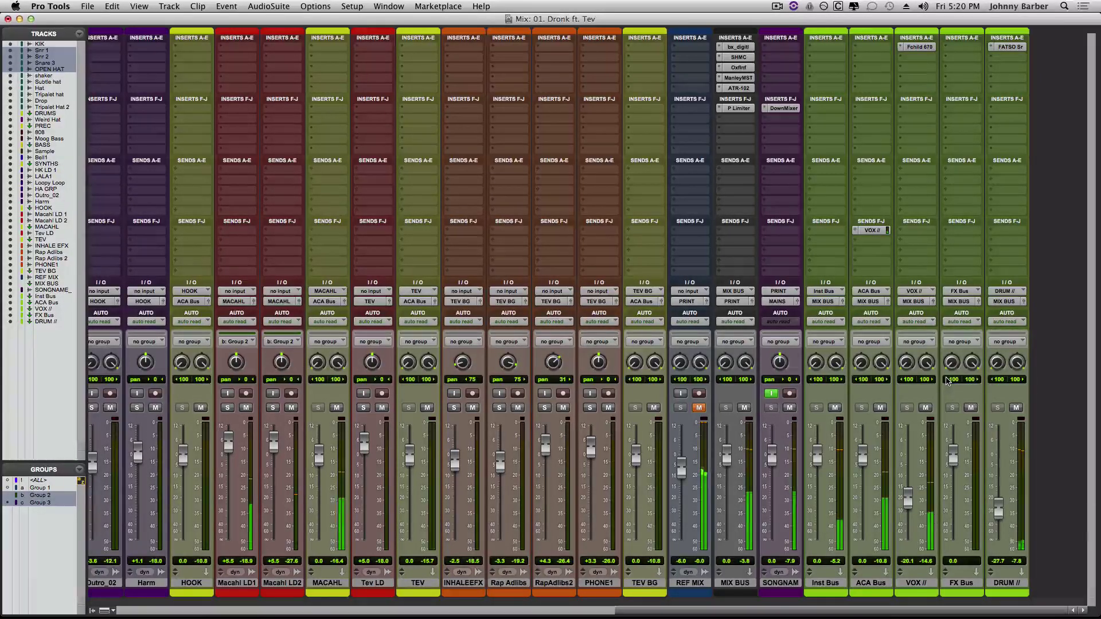
left_click(928, 410)
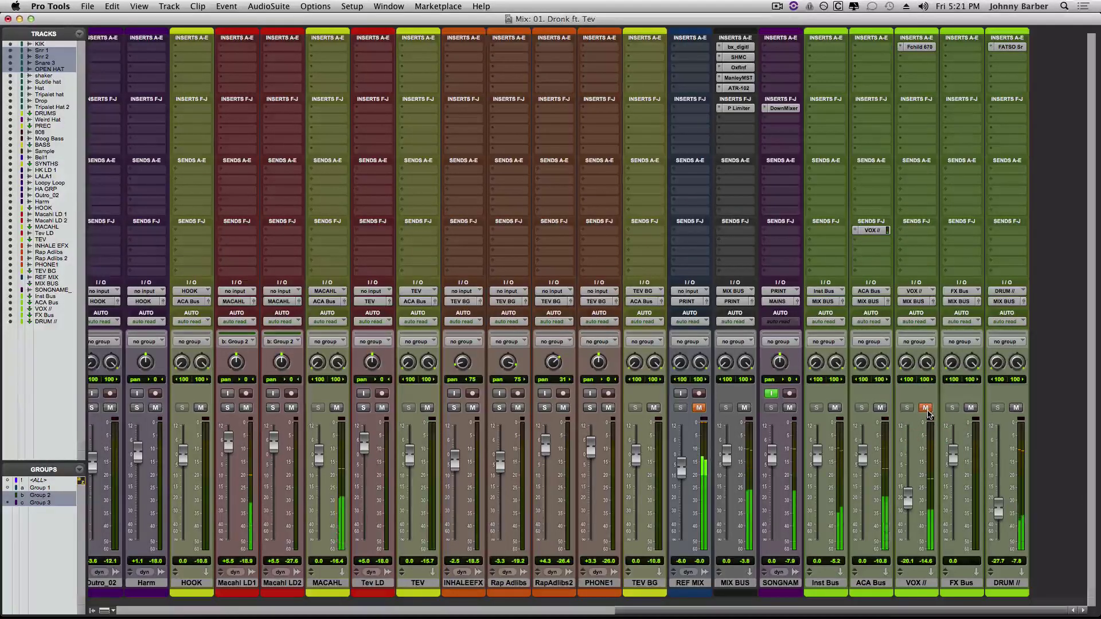
left_click(927, 412)
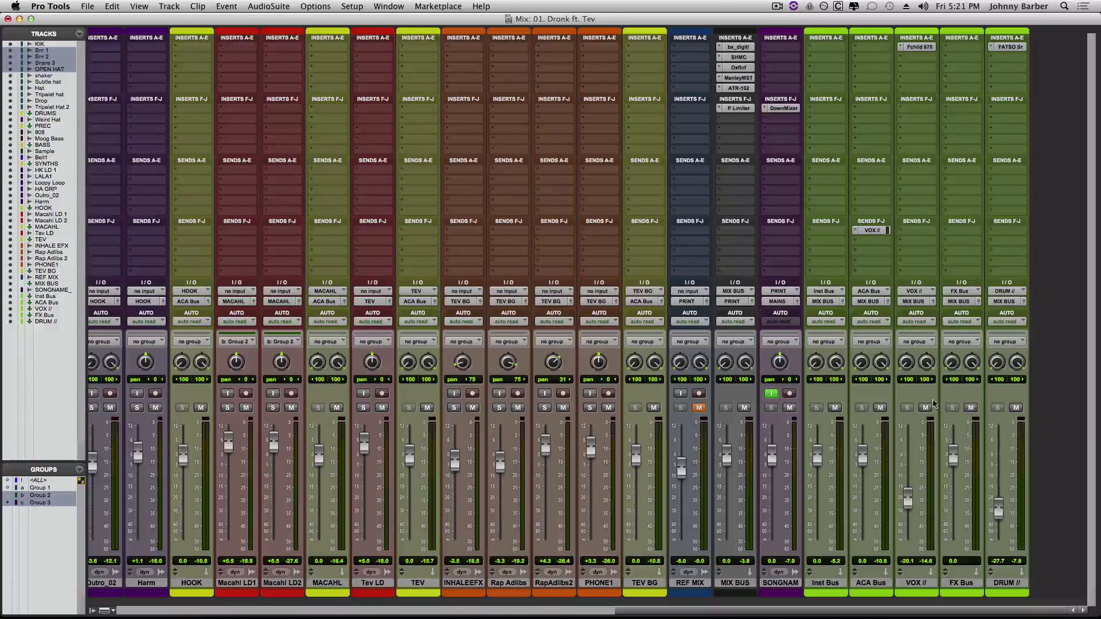
Select the Drop track and place the edit cursor at 16|1|000, just before its clip on the timeline.
left_click_drag(794, 610, 298, 618)
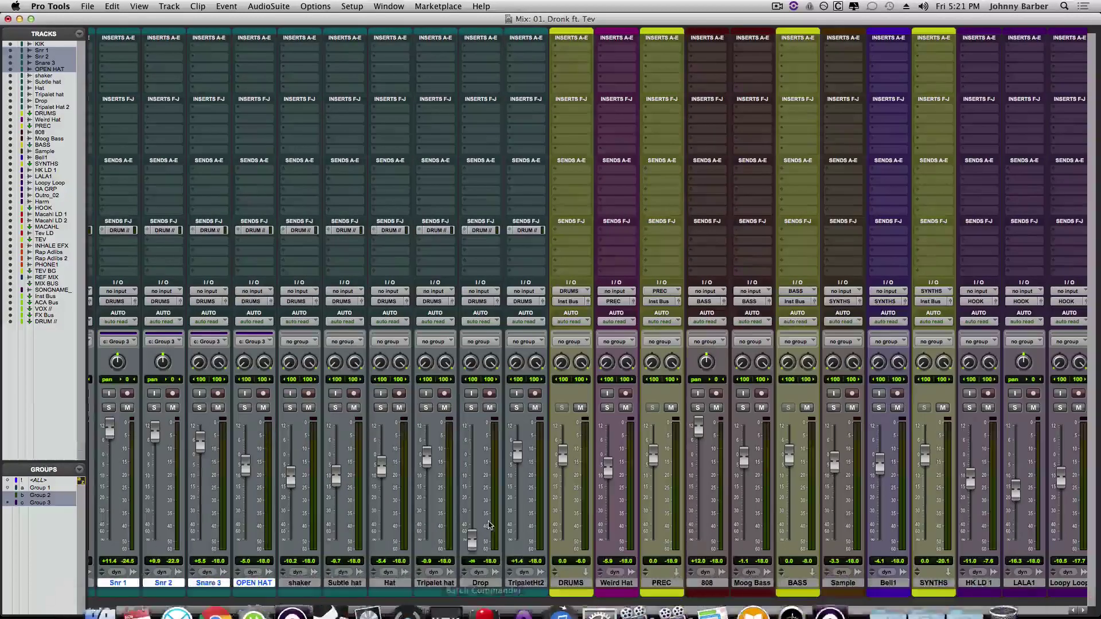
left_click(488, 581)
key("super+equal")
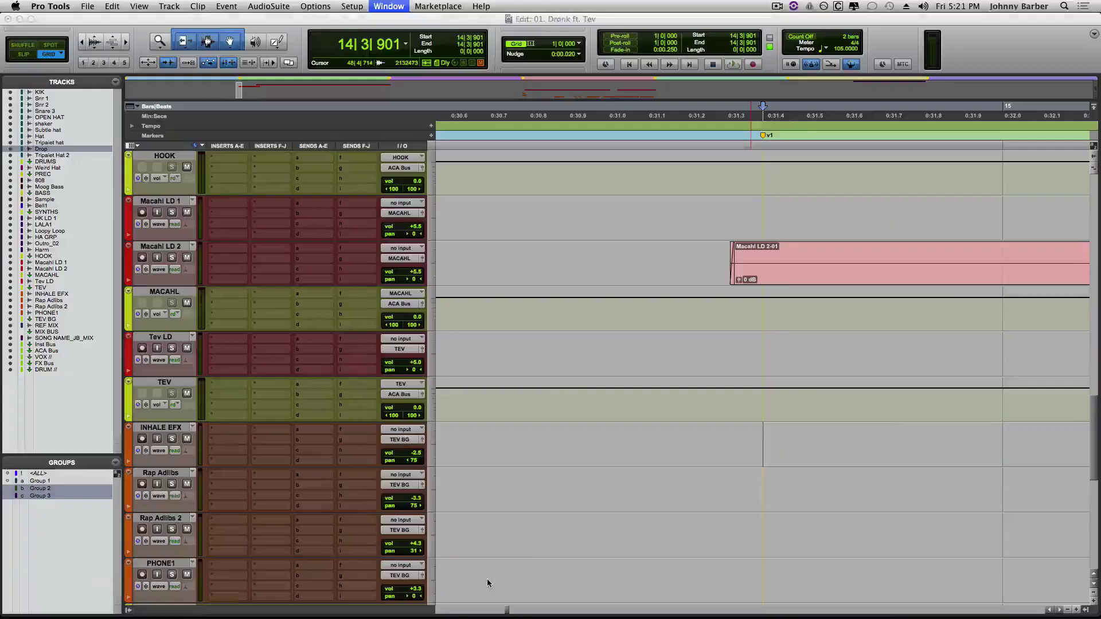
scroll(664, 390, "up", 5)
scroll(665, 385, "up", 8)
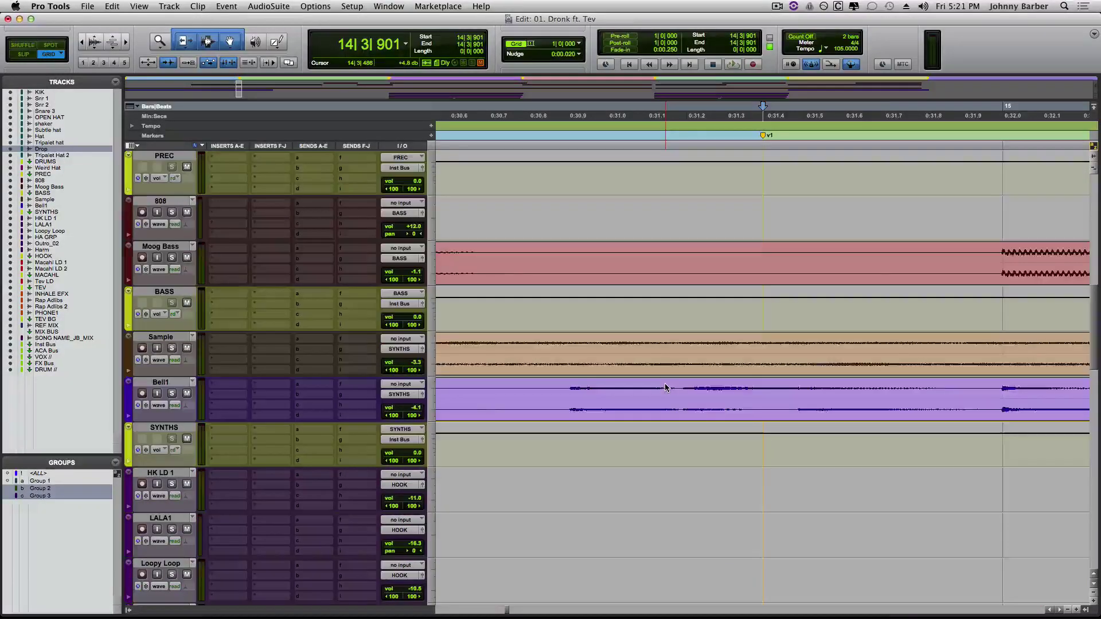
key("r")
key("r")
key("r")
key("r")
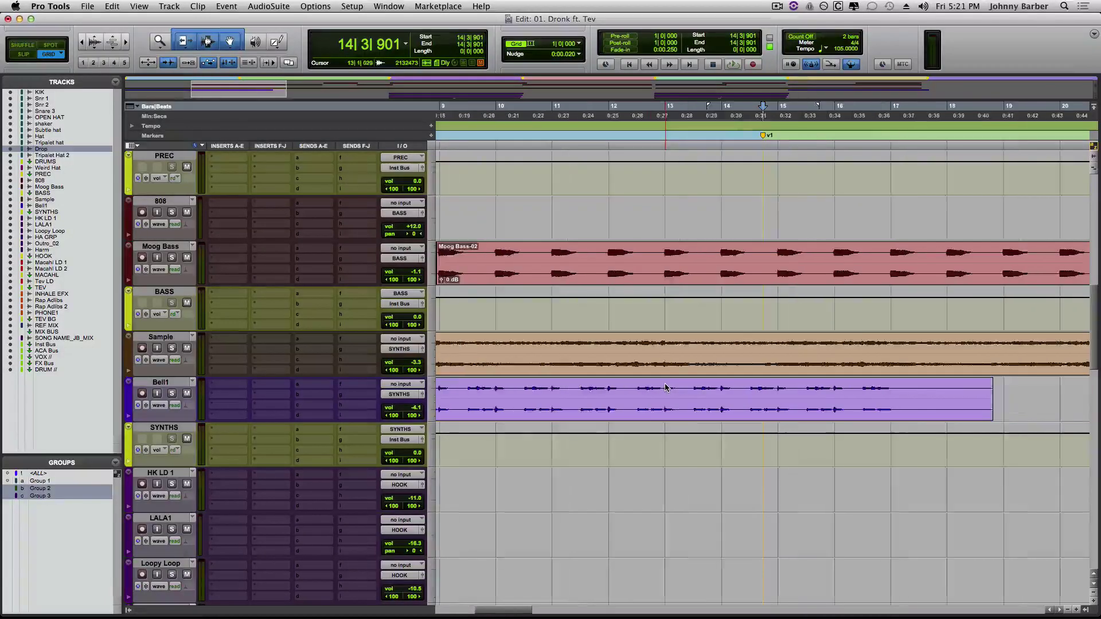
scroll(665, 388, "up", 6)
key("r")
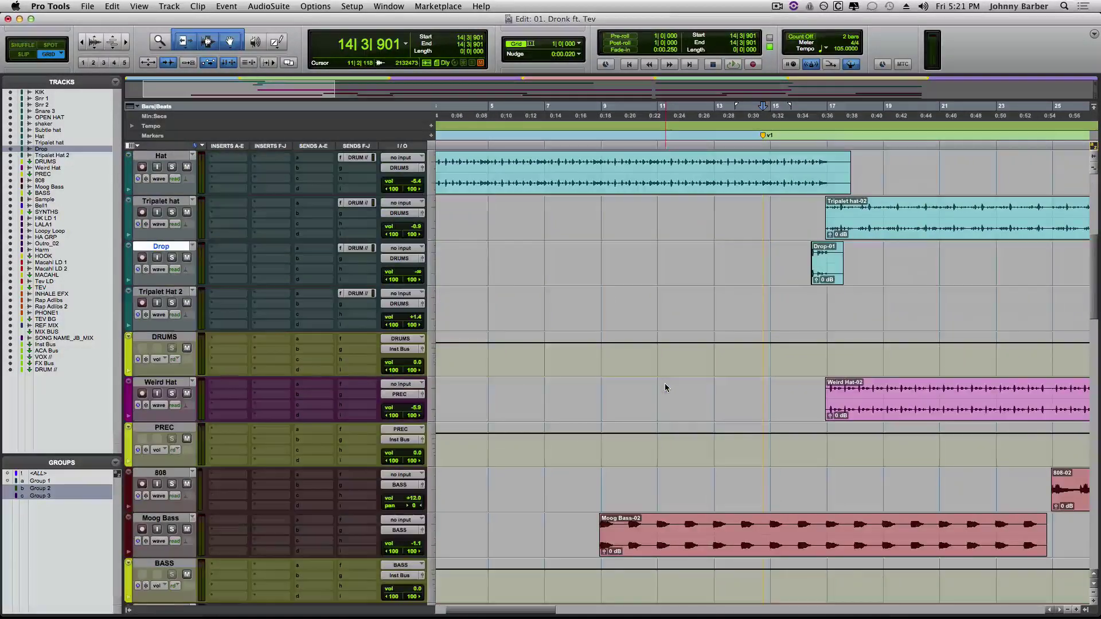
left_click(806, 251)
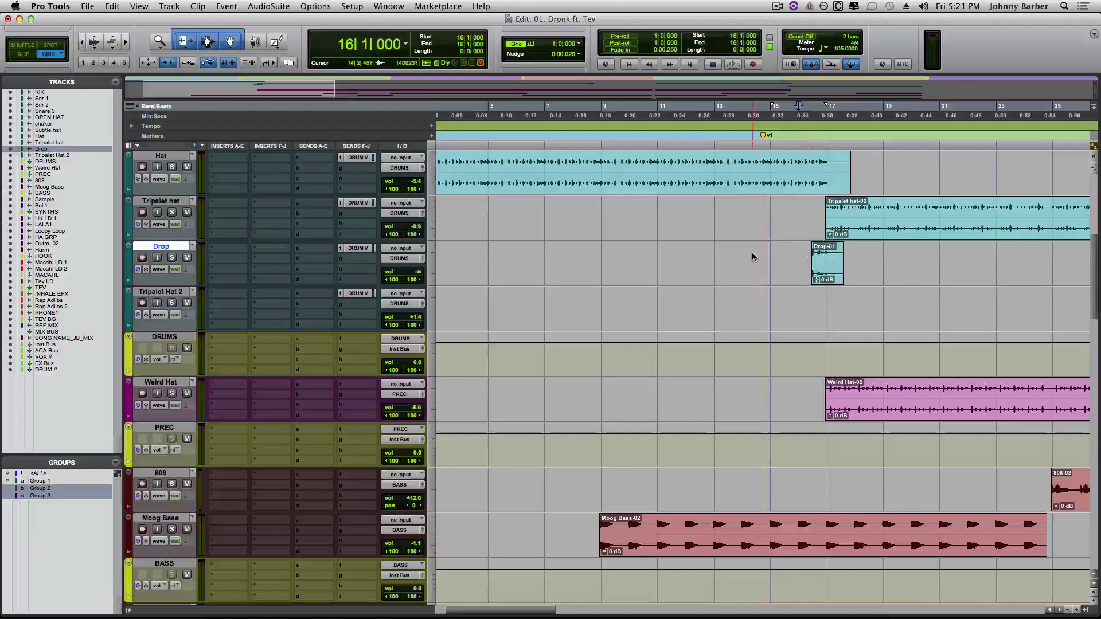
Return to the mixer, start playback and raise the Drop track's fader to +8.2 dB.
key("super+equal")
key("space")
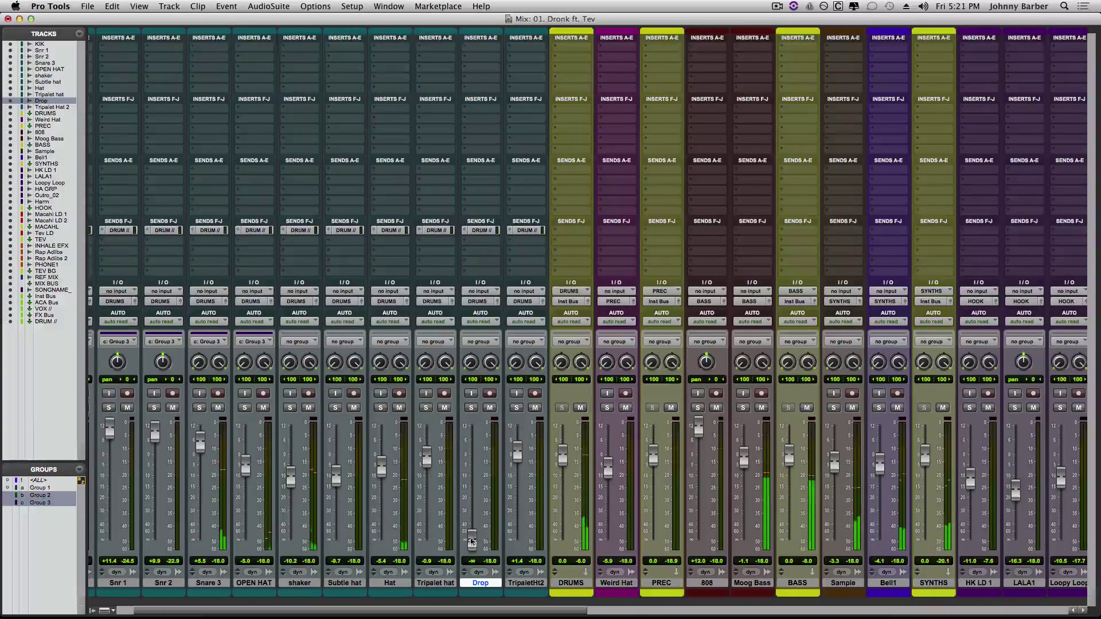
left_click_drag(472, 545, 476, 440)
left_click(475, 437)
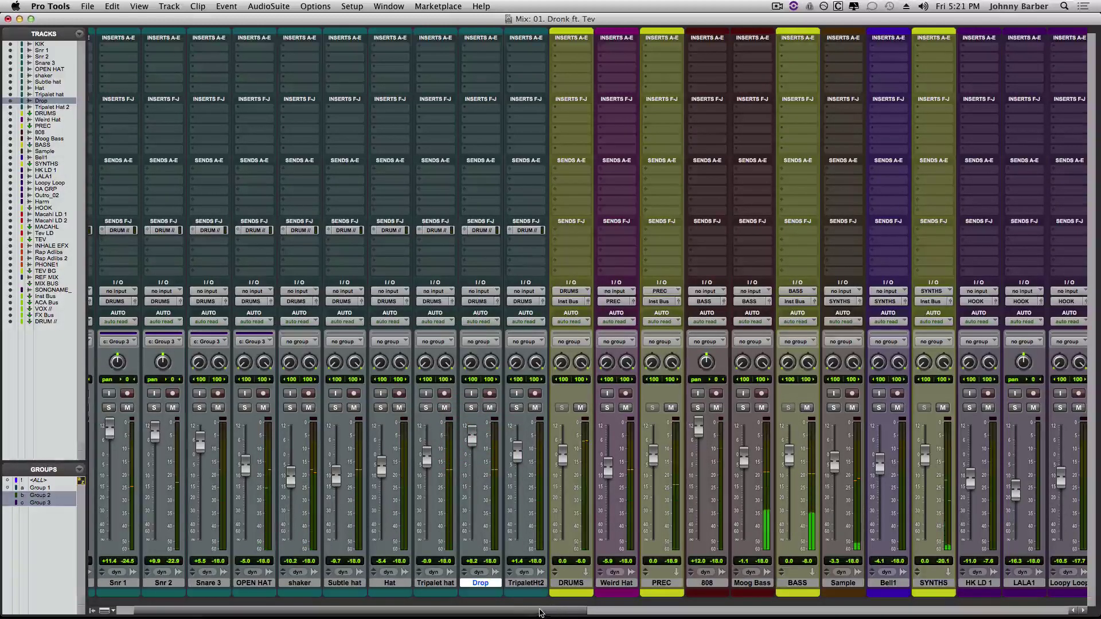
Review the DRUM // send on each drum track from KIK through Tripalet Hat 2, moving the send window out of the way.
left_click_drag(431, 611, 411, 612)
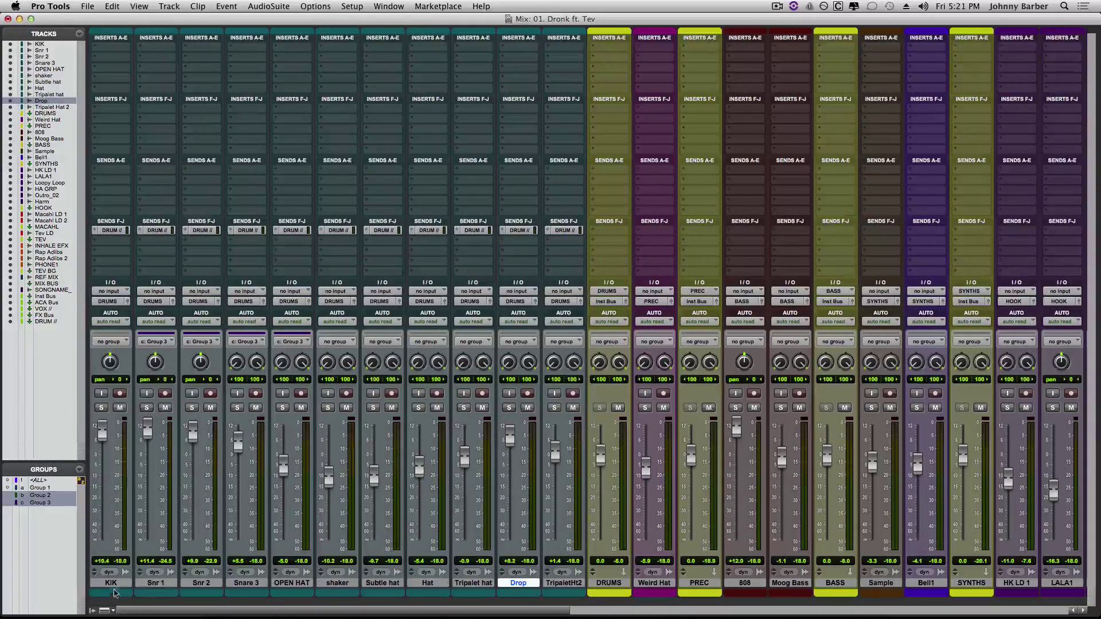
left_click(110, 230)
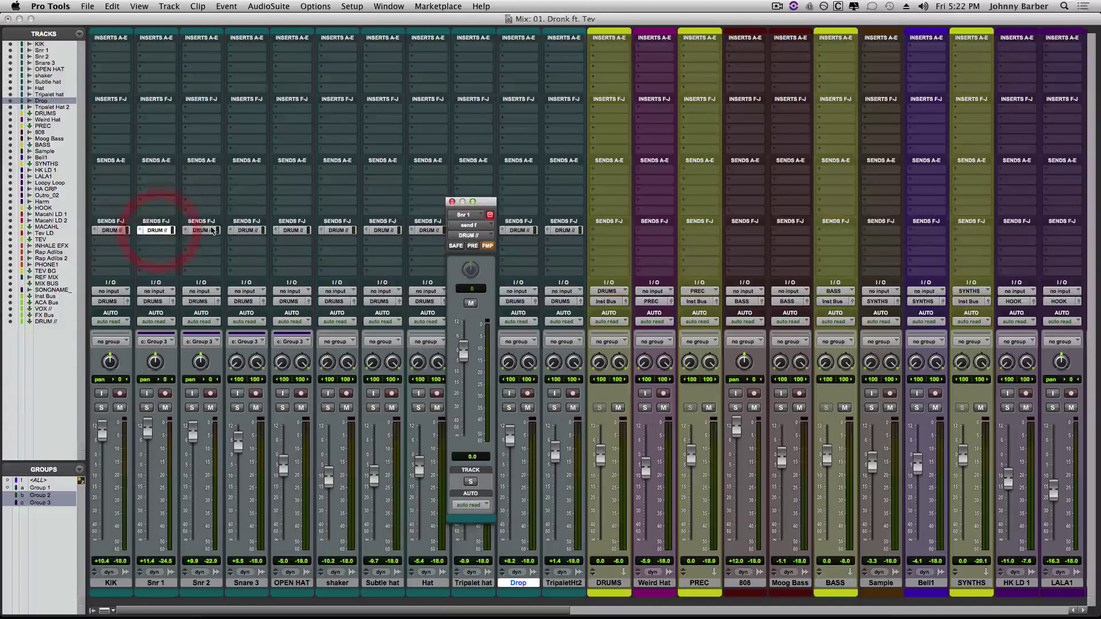
left_click(210, 230)
left_click(252, 230)
left_click(292, 230)
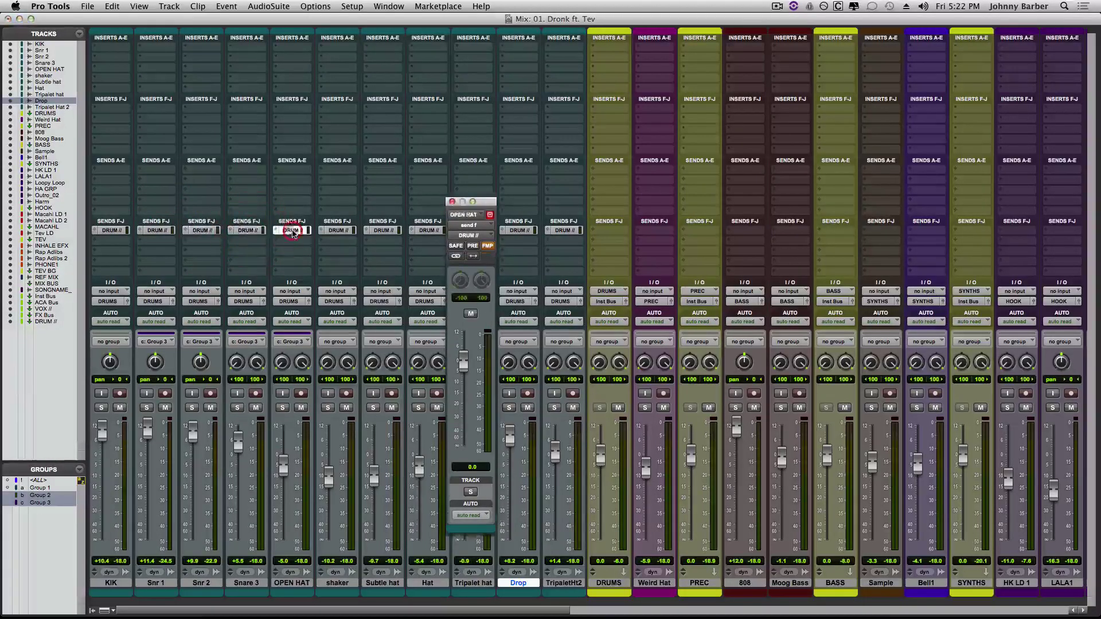
left_click(338, 230)
left_click(385, 232)
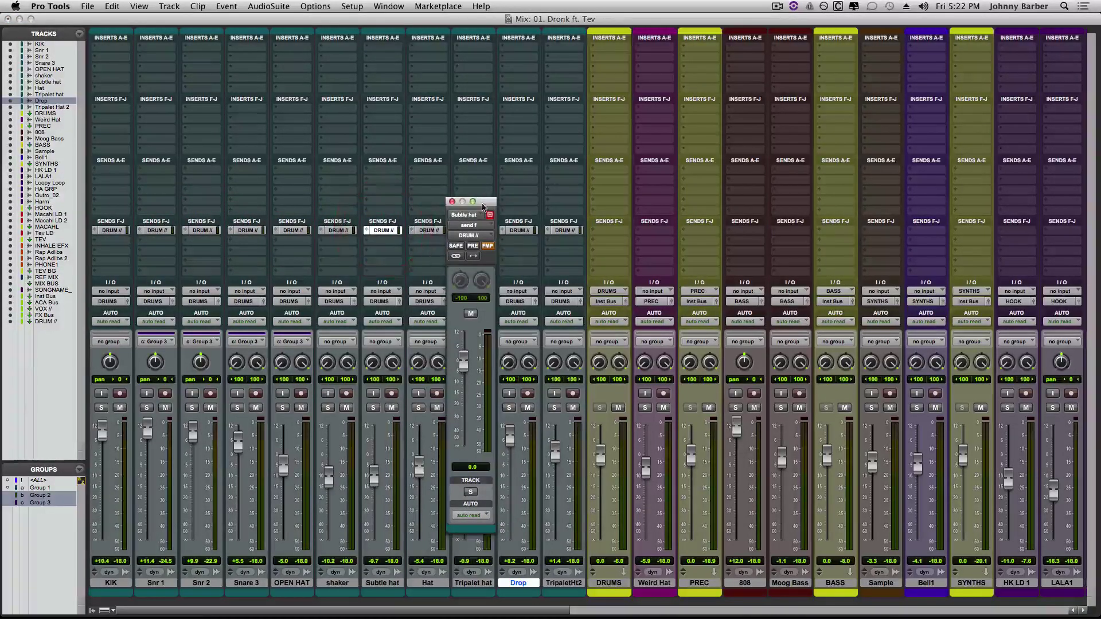
left_click_drag(485, 203, 359, 270)
left_click(428, 230)
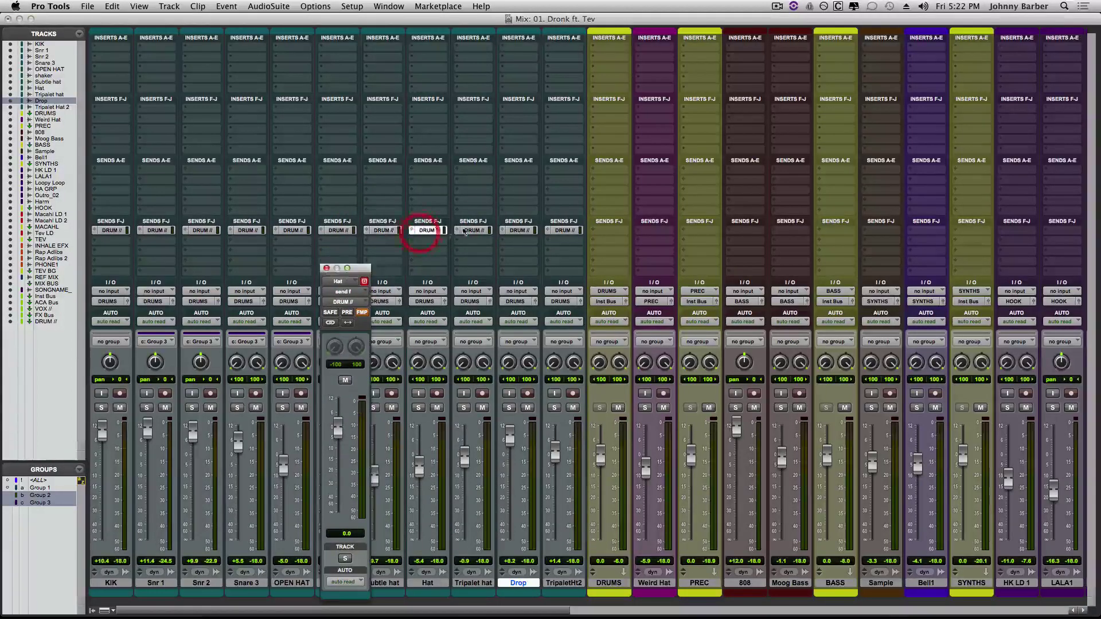
left_click(473, 230)
left_click(518, 230)
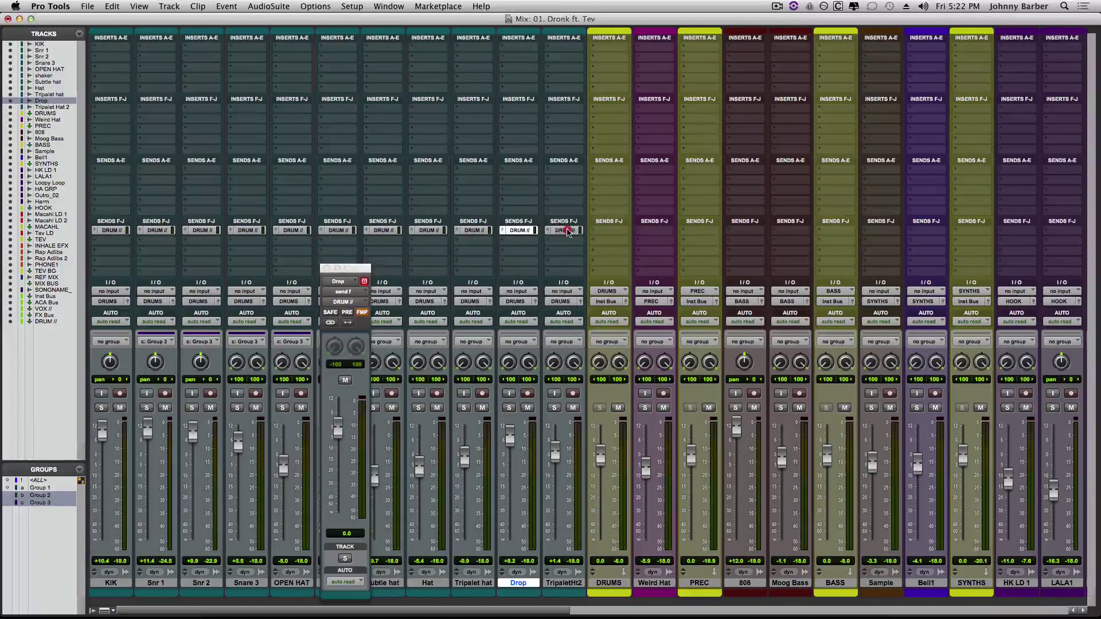
left_click(564, 230)
Try changing Tripalet Hat 2's pan to check that its DRUM // send follows, restore the pan and close the send window.
left_click(568, 372)
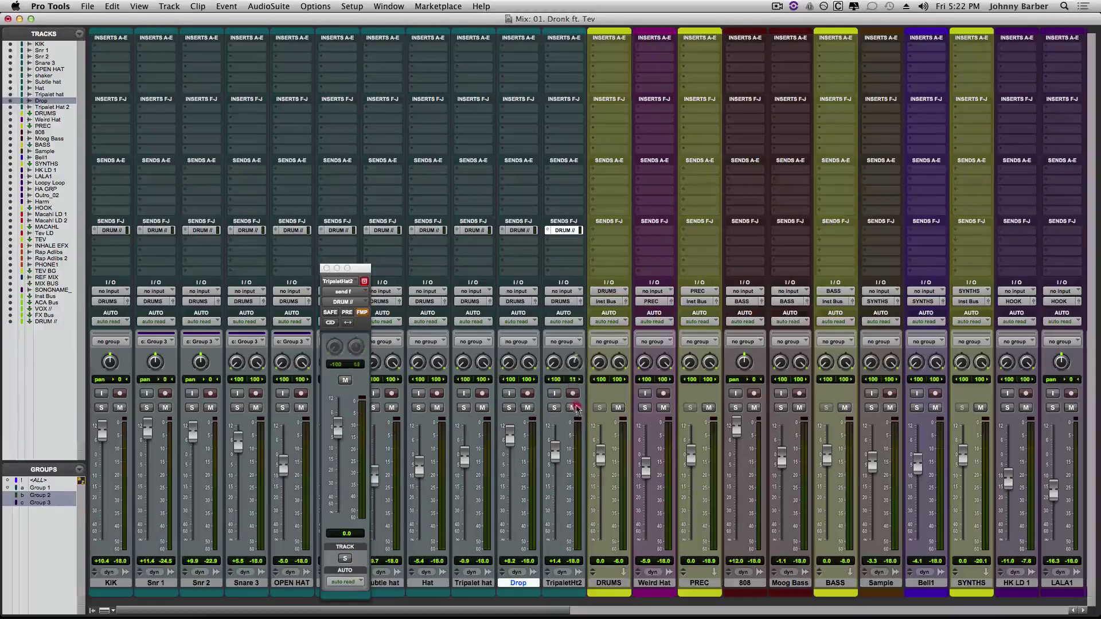
left_click(586, 320)
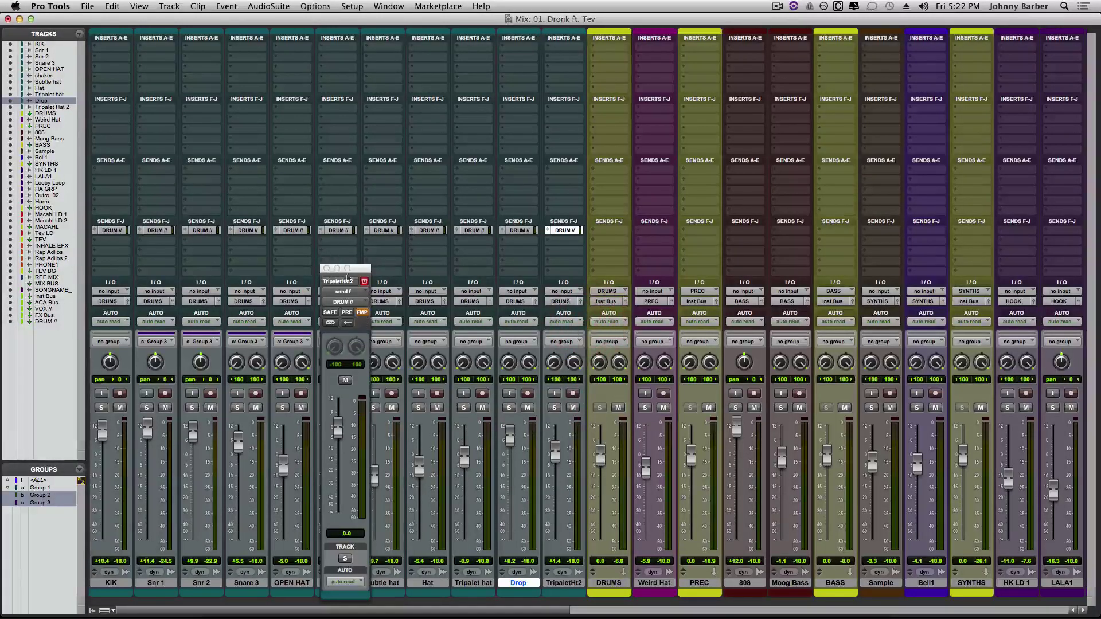
left_click(325, 269)
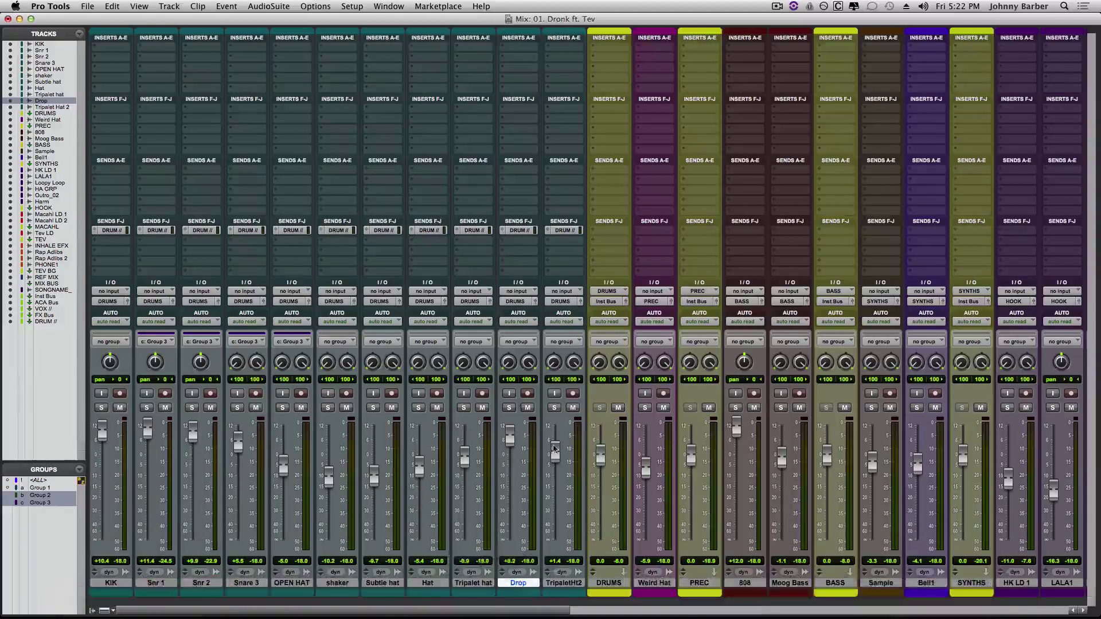
Add a send to the DRUM // track on the 808 track, and move that send onto Moog Bass.
left_click_drag(500, 608, 580, 608)
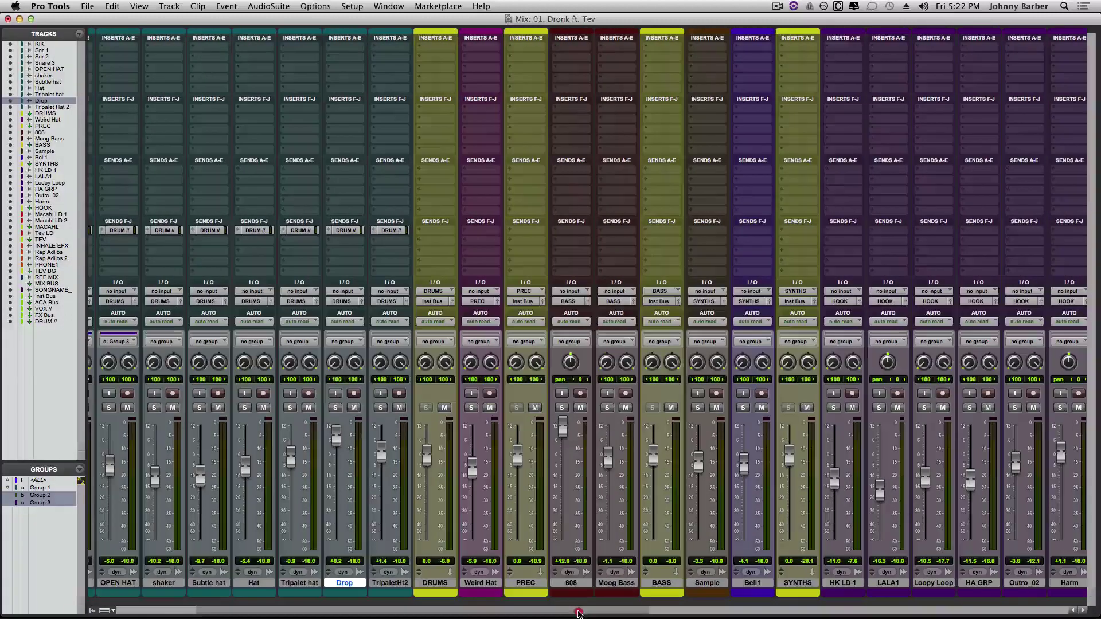
left_click(581, 232)
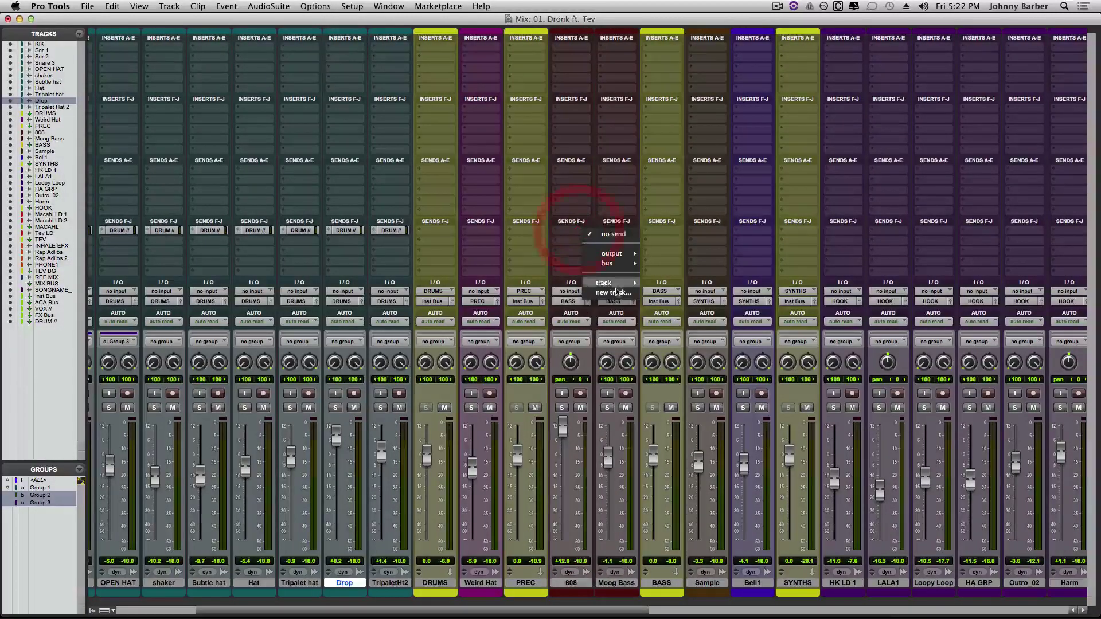
mouse_move(622, 288)
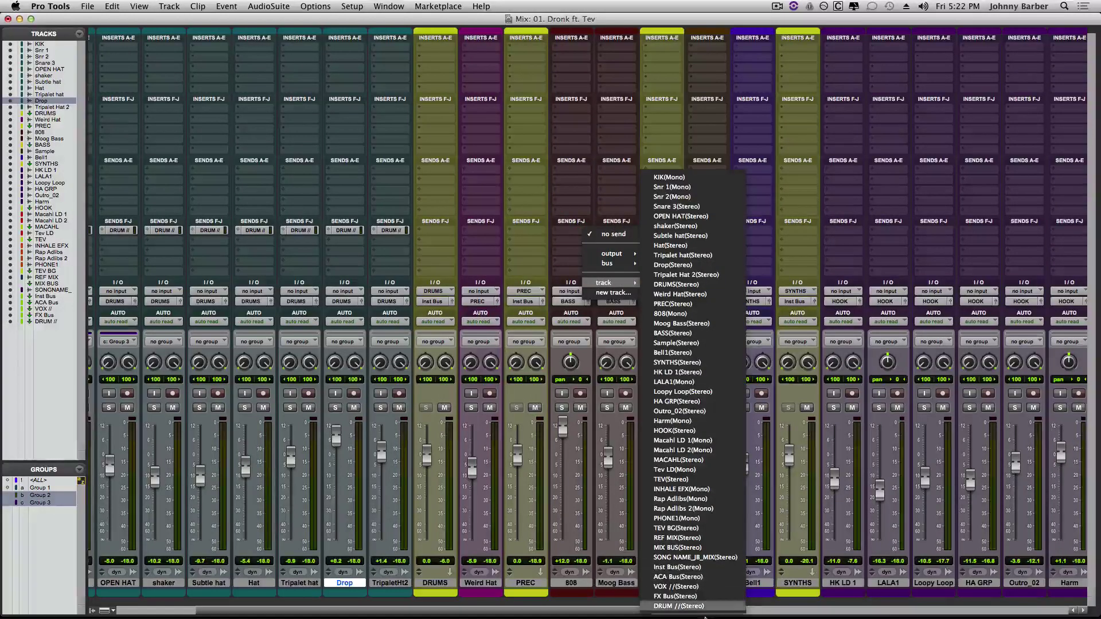
left_click(696, 608)
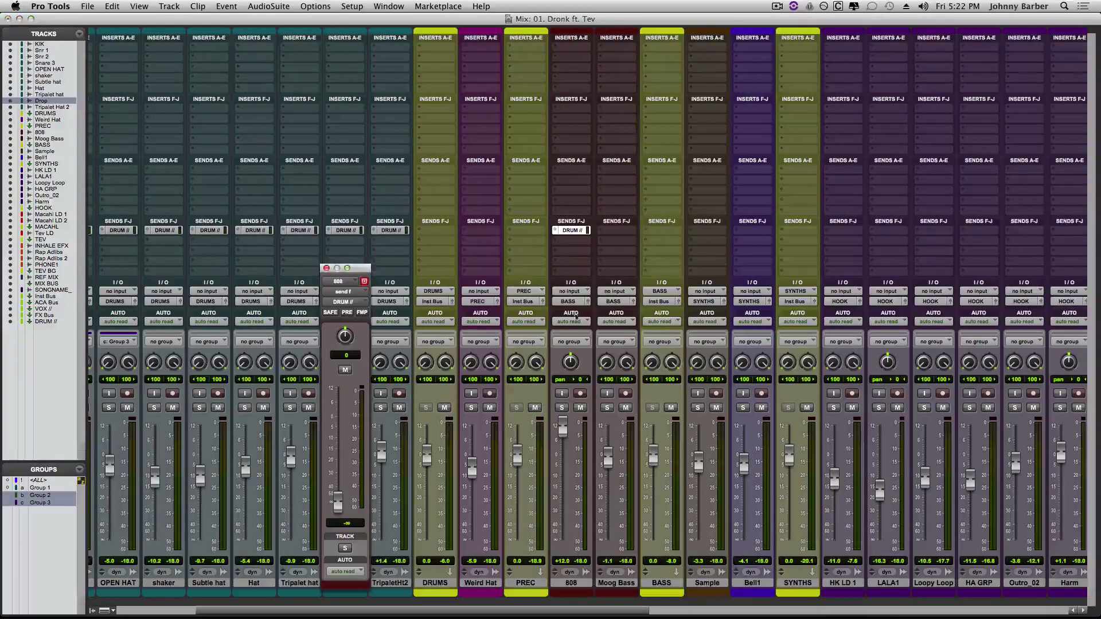
left_click_drag(578, 231, 624, 233)
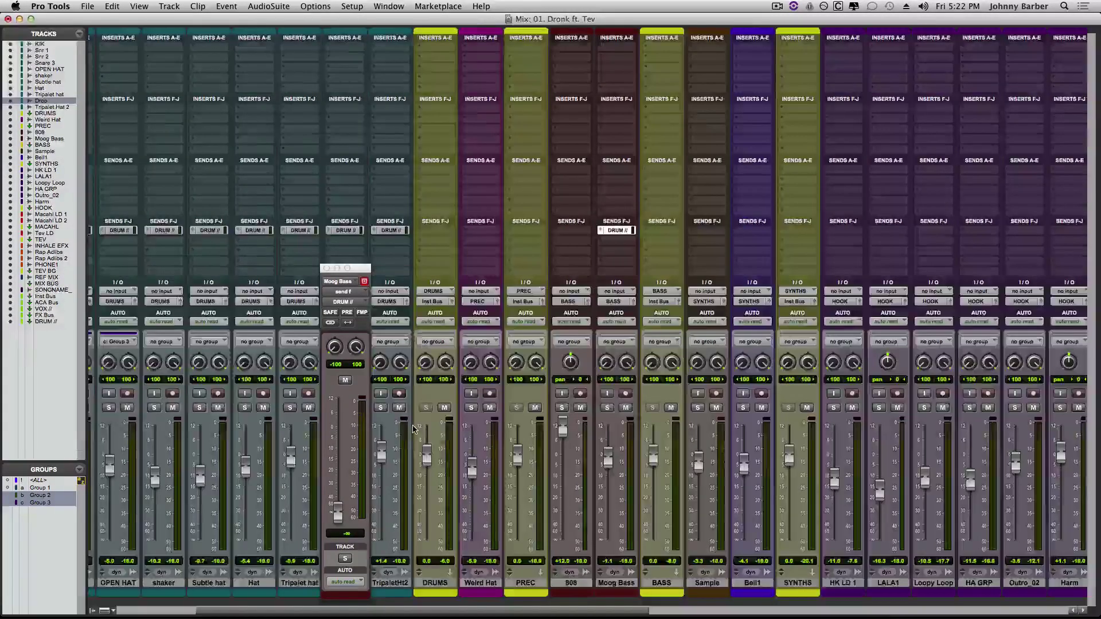
Place the edit cursor within the Moog Bass-02 clip on the timeline and return to the mixer.
key("super+equal")
scroll(799, 549, "up", 1)
key("r")
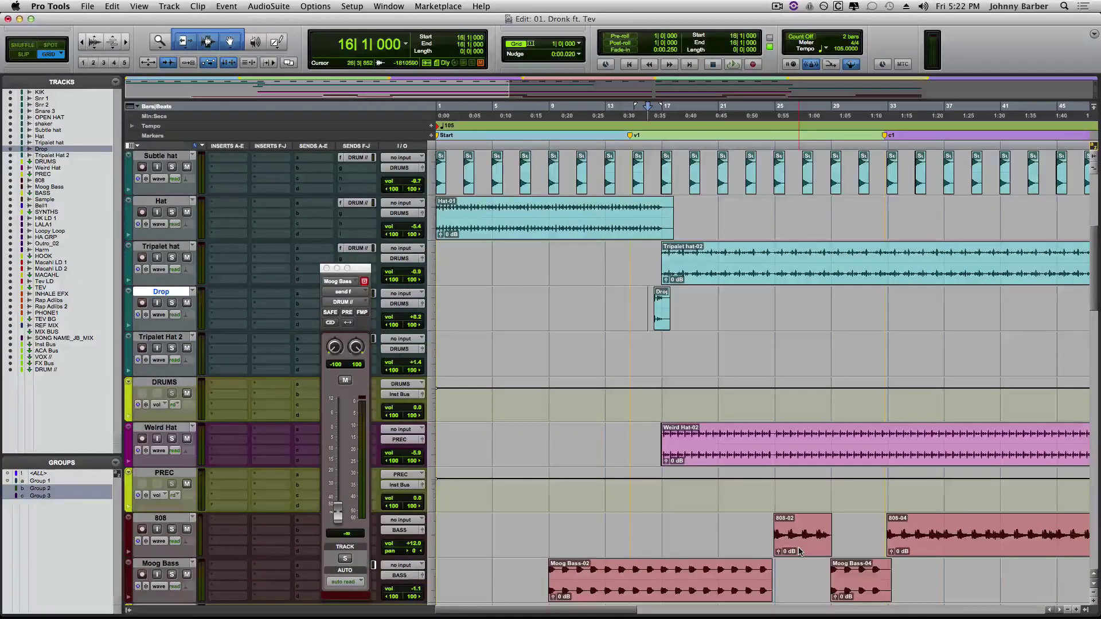
left_click(594, 591)
key("super+equal")
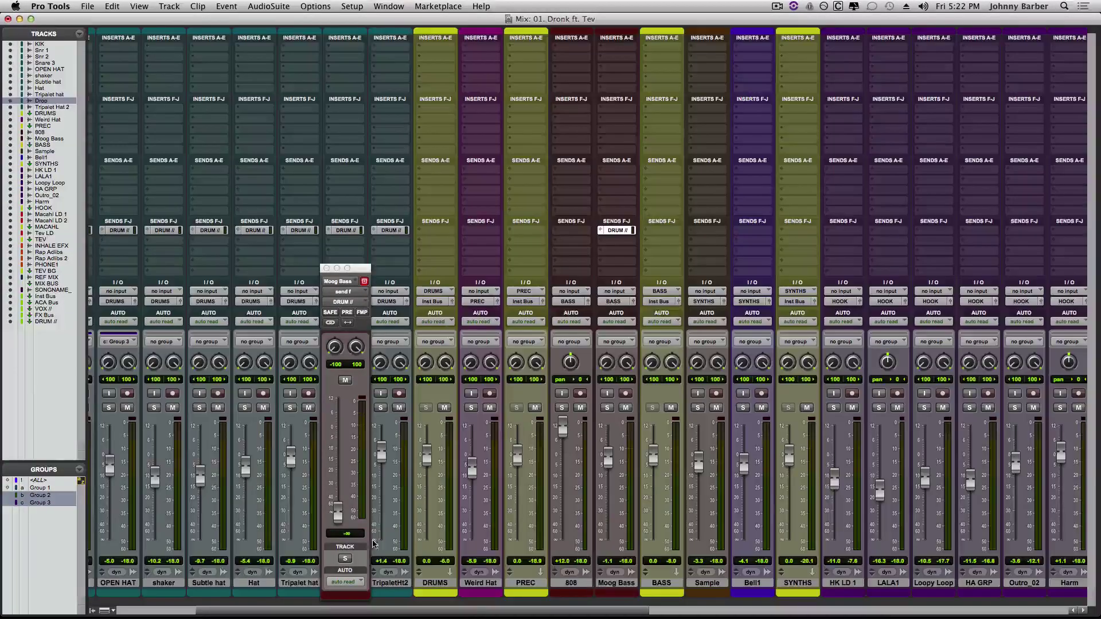
Set the Moog Bass send to DRUM // to about -15.8 dB, comparing it muted and unmuted, and close the send window.
left_click_drag(337, 513, 339, 431)
left_click(345, 380)
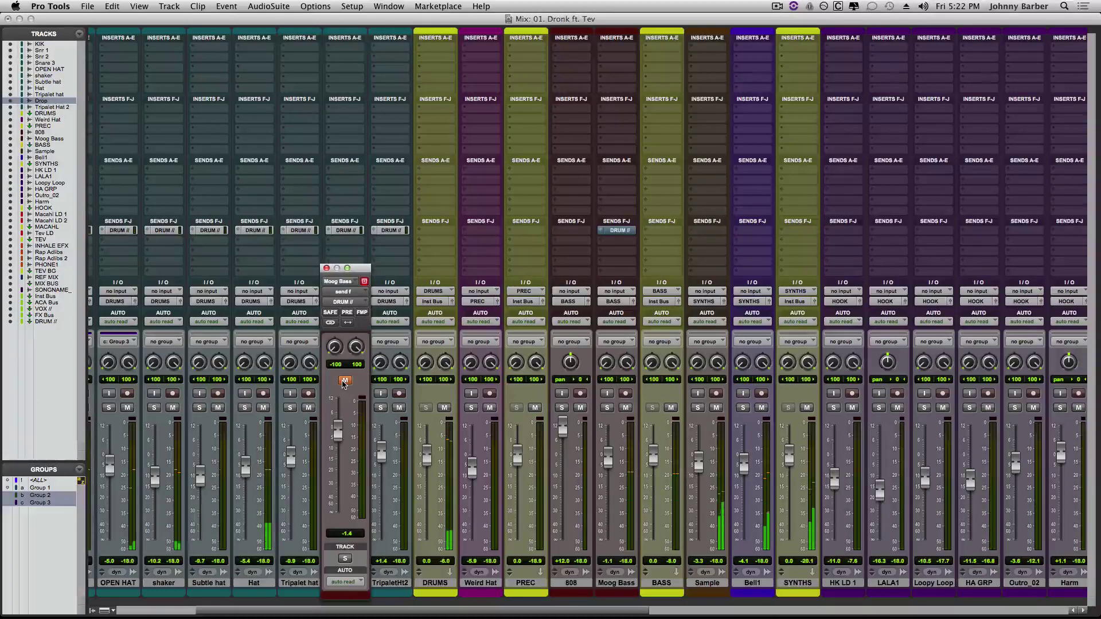
left_click(345, 381)
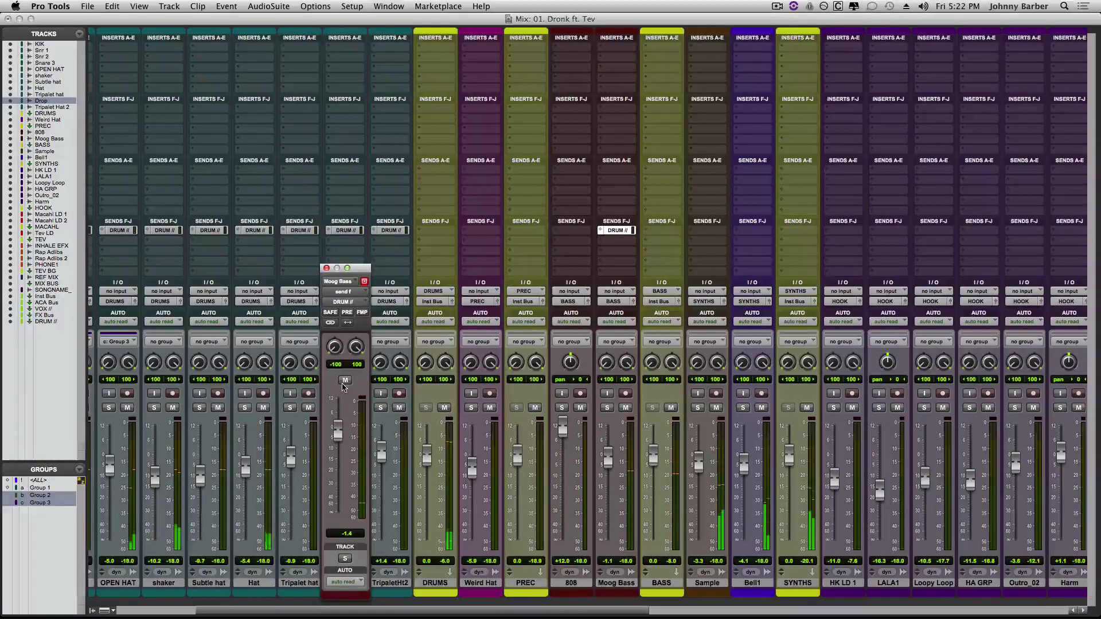
left_click_drag(337, 432, 338, 451)
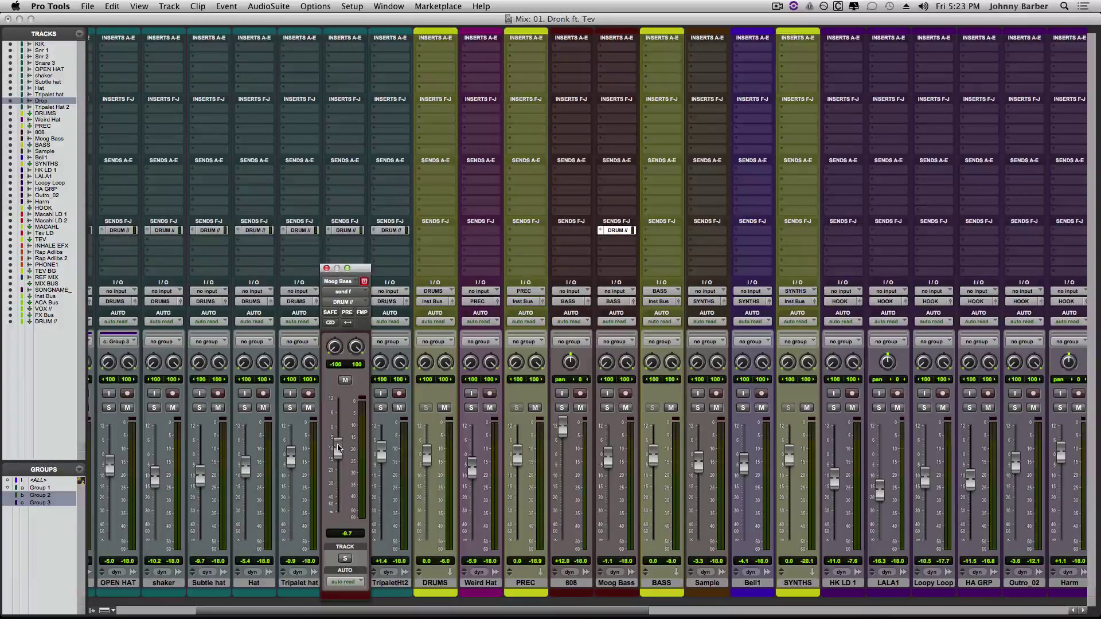
left_click_drag(338, 448, 338, 460)
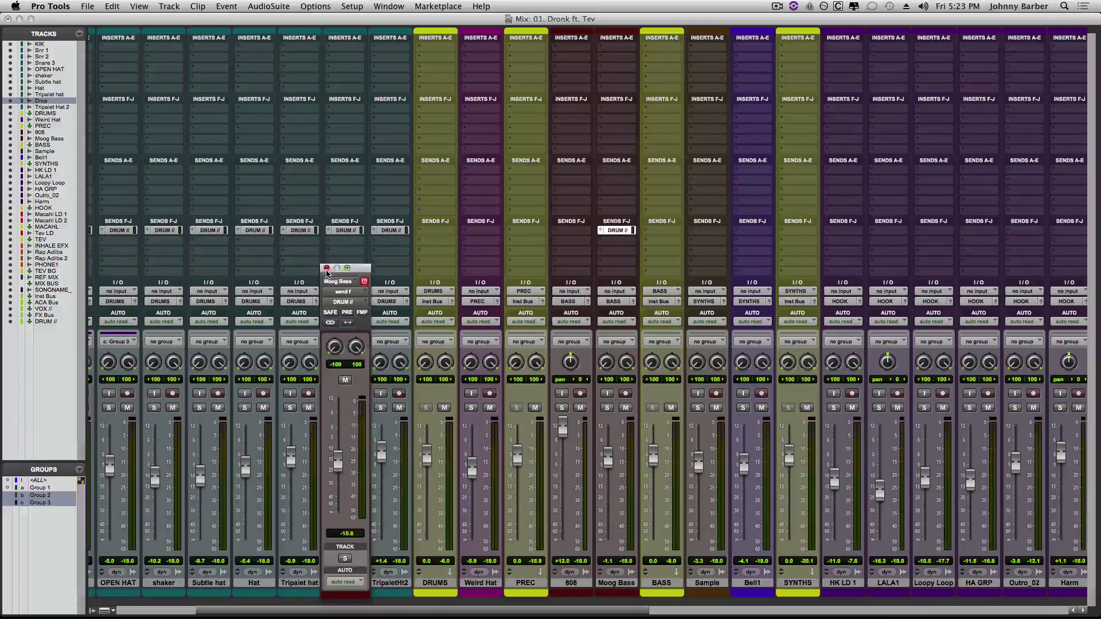
left_click(326, 268)
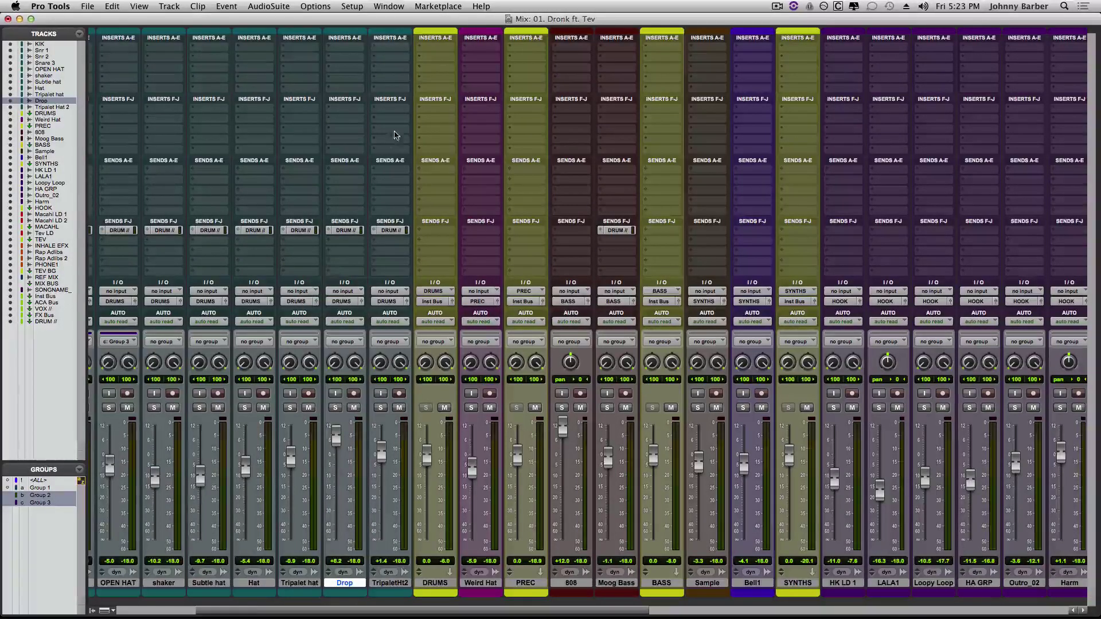
Remove the Down Mixer plug-in from the SONGNAME print track's inserts.
scroll(396, 135, "right", 10)
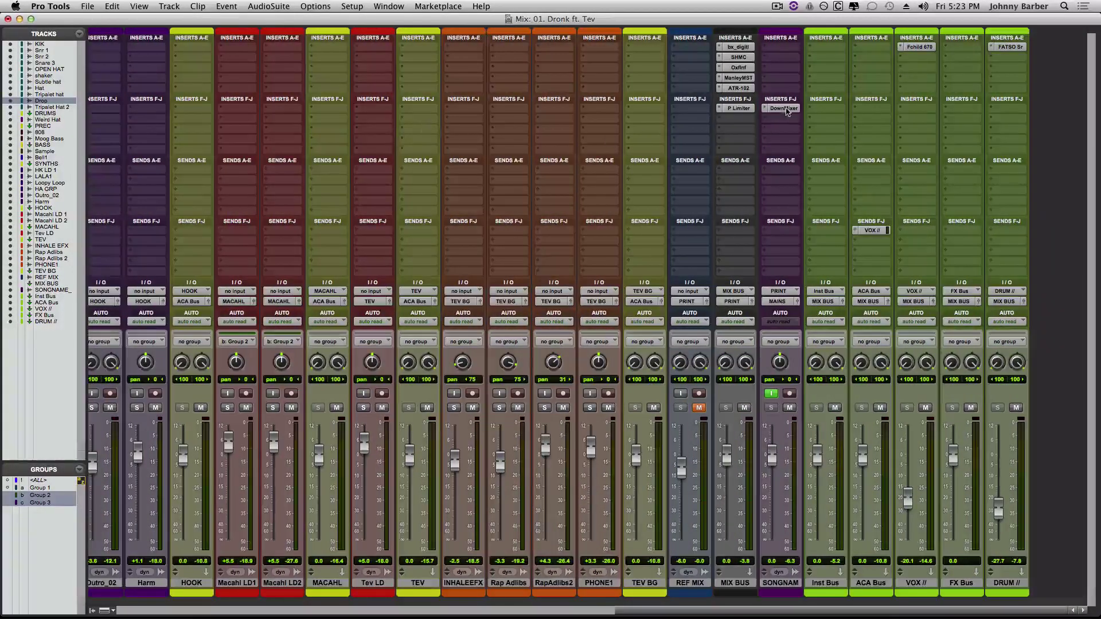
left_click(764, 110)
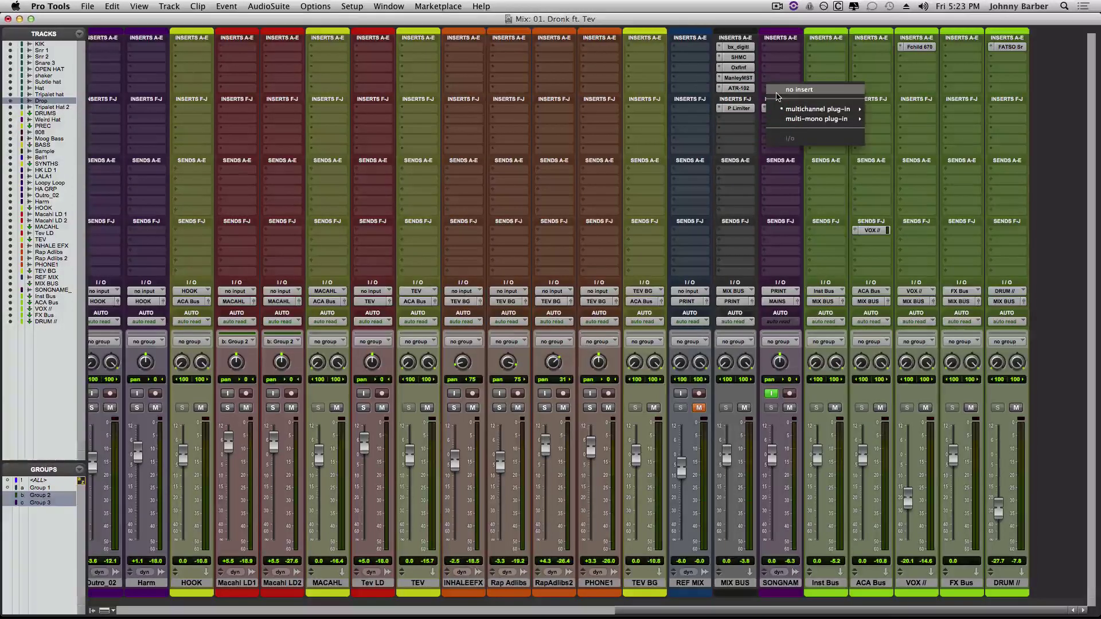
left_click(779, 91)
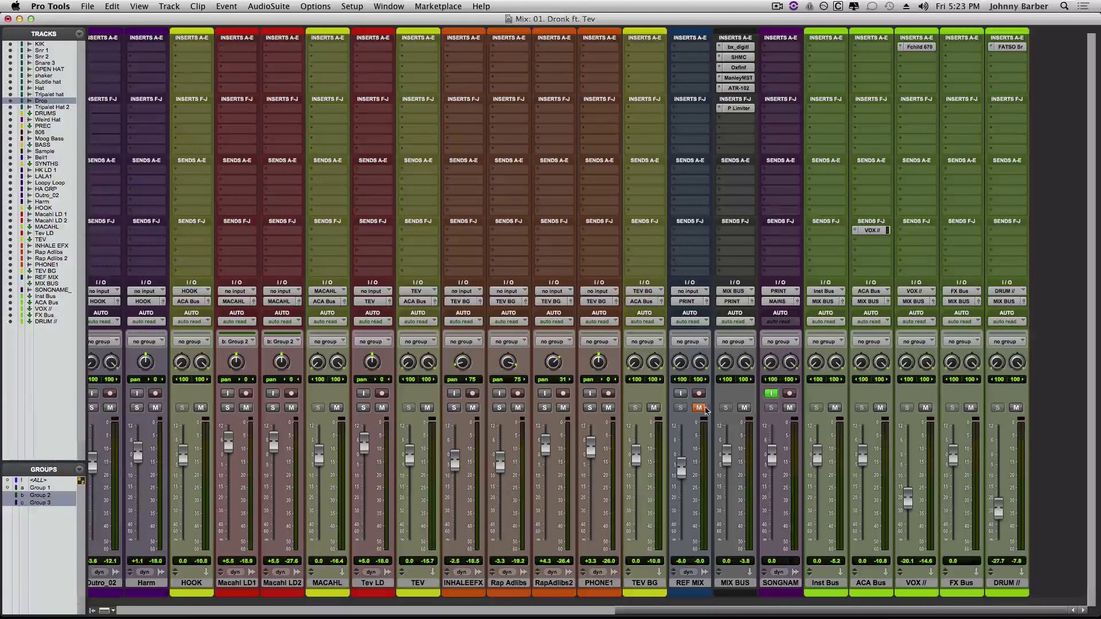
Switch to the timeline during playback and zoom out to examine the whole arrangement from Start to End.
left_click_drag(715, 610, 213, 610)
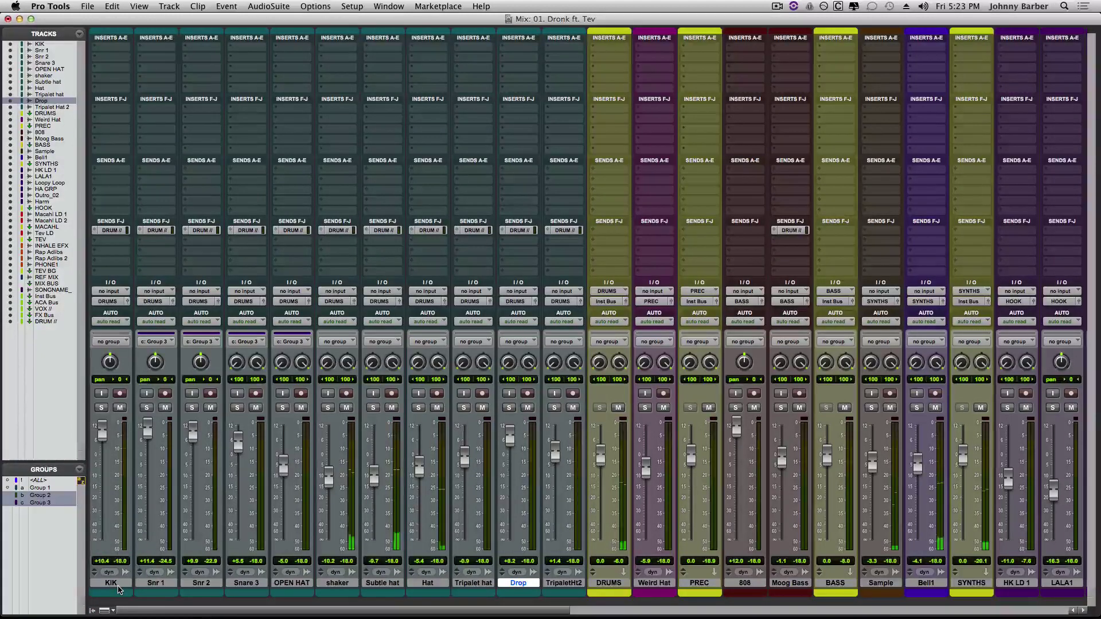
mouse_move(214, 616)
key("super+equal")
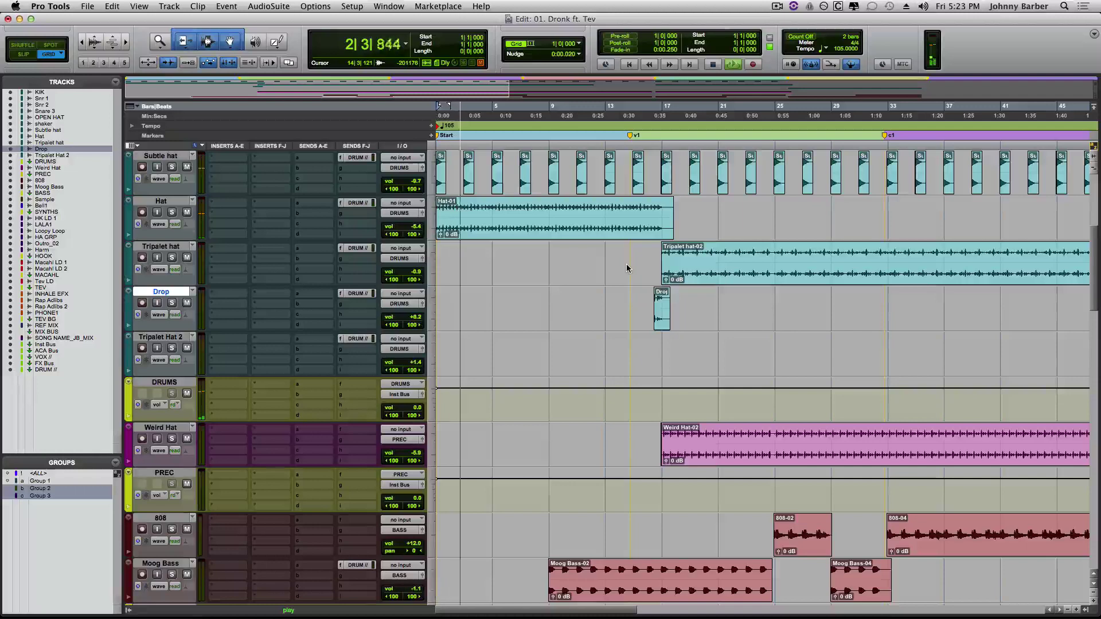
scroll(627, 267, "up", 8)
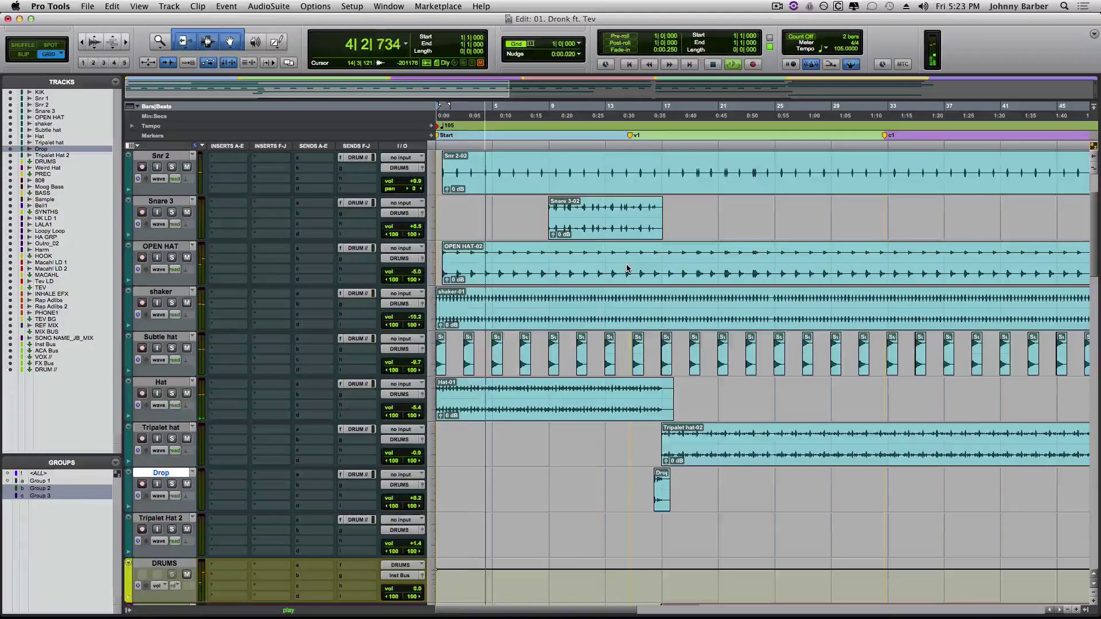
scroll(627, 267, "right", 5)
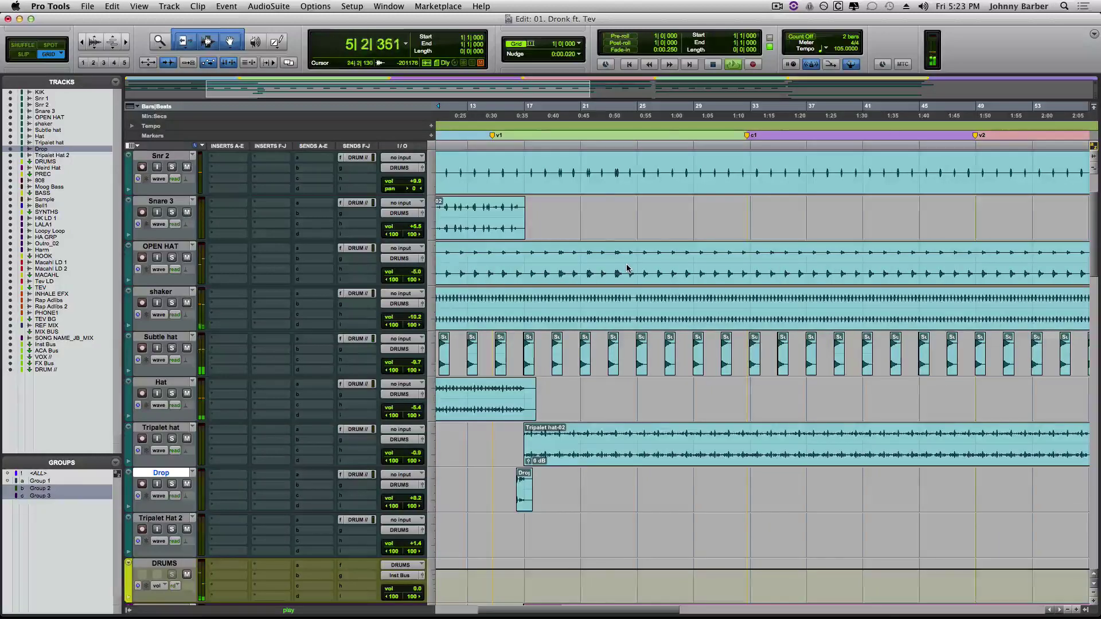
key("r")
key("r")
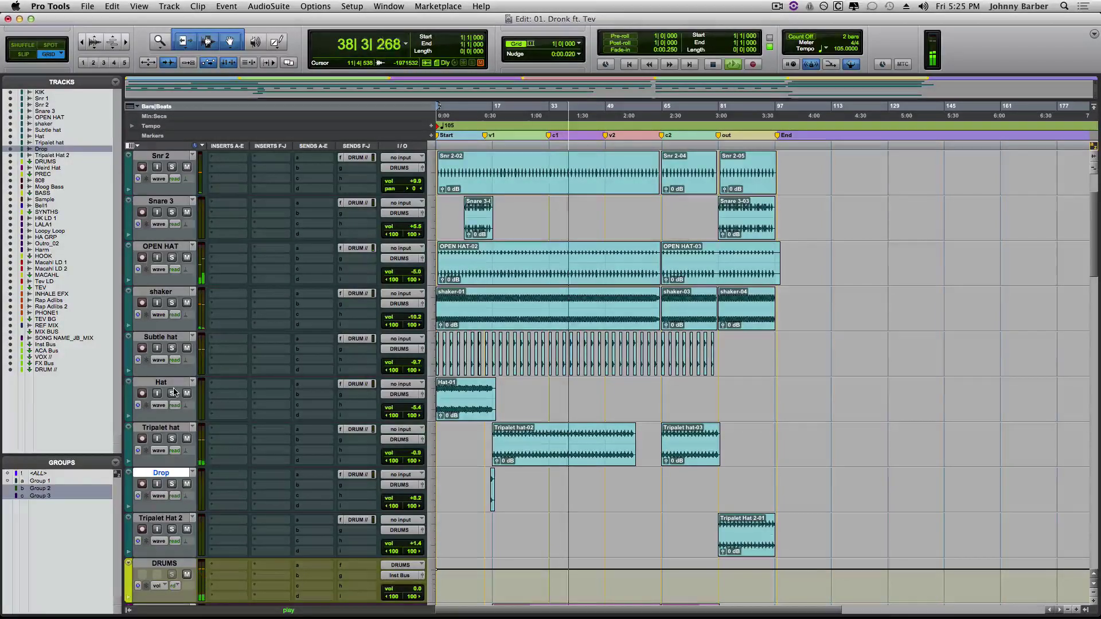
Open the ATR-102 tape plug-in on the MIX BUS track and move its window clear of the track controls.
scroll(174, 393, "down", 1)
scroll(175, 392, "down", 19)
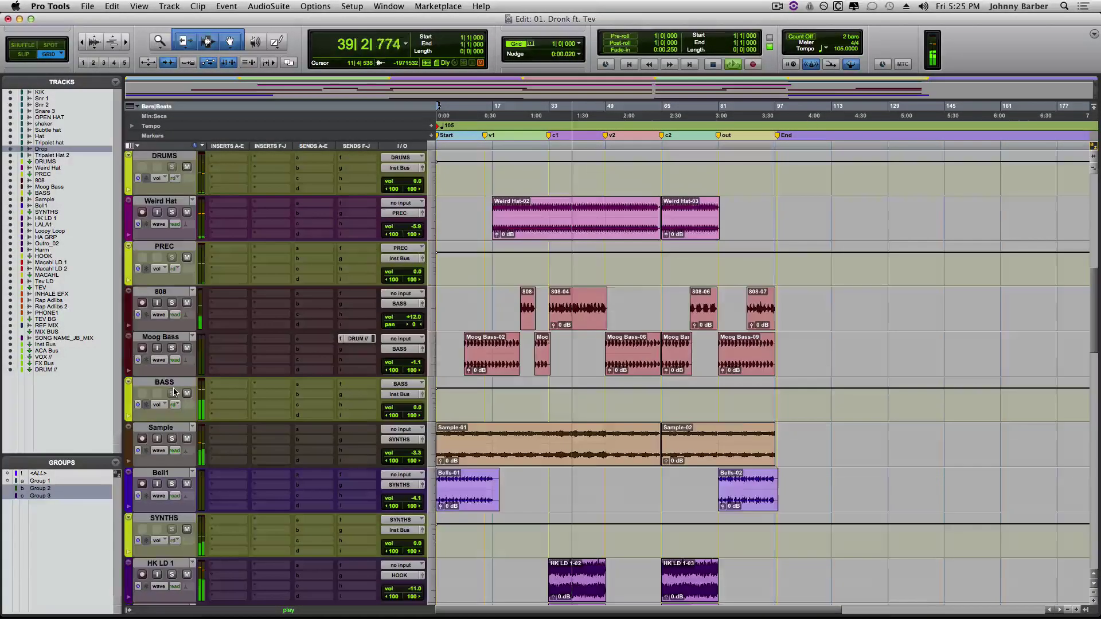
scroll(175, 392, "down", 13)
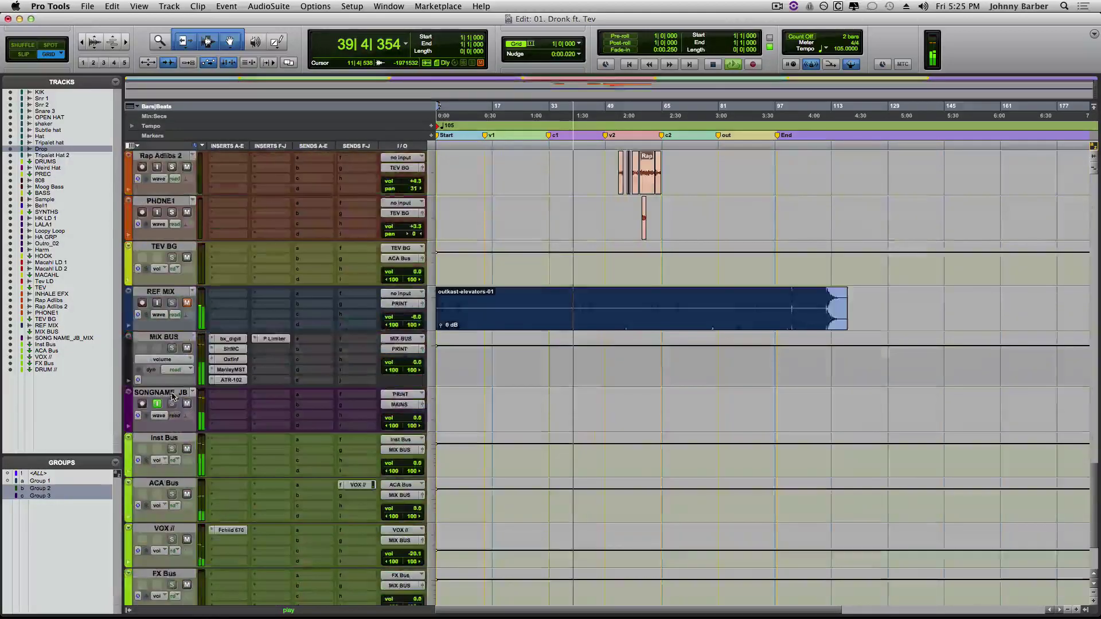
left_click(227, 336)
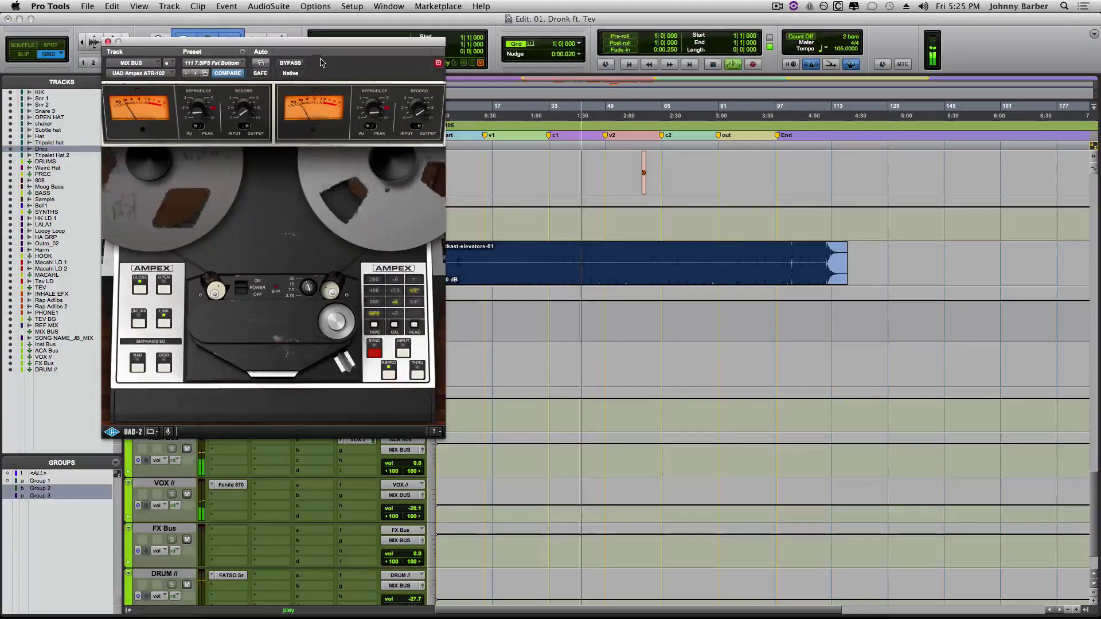
left_click_drag(325, 51, 780, 101)
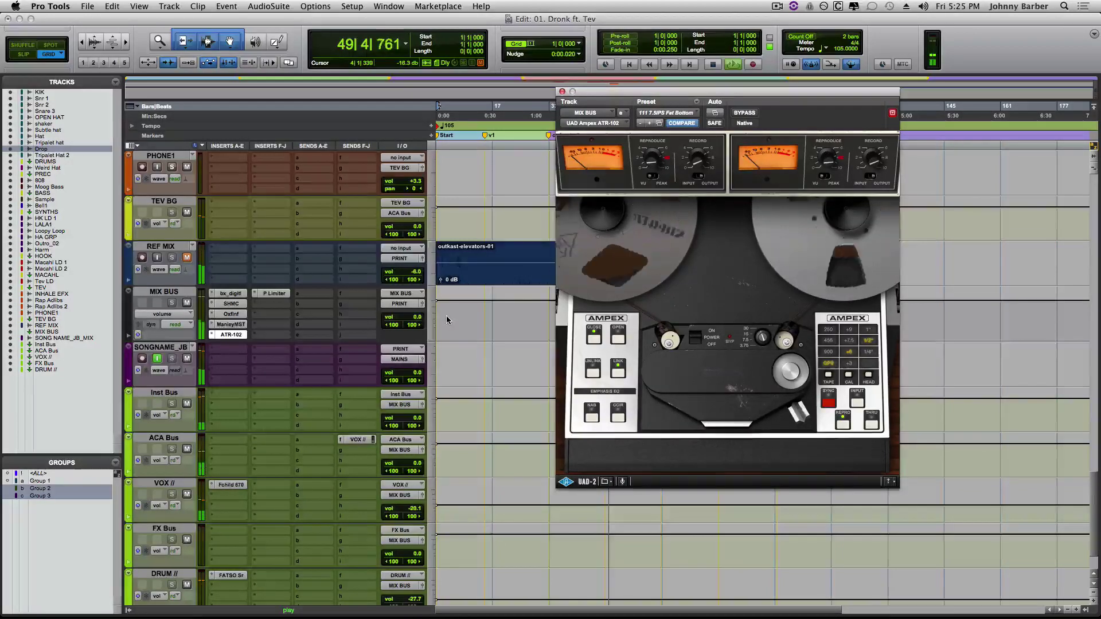
Set the Moog Bass track's volume to about -0.4 dB during playback, and close the ATR-102 and output windows.
scroll(448, 319, "up", 10)
scroll(448, 319, "up", 5)
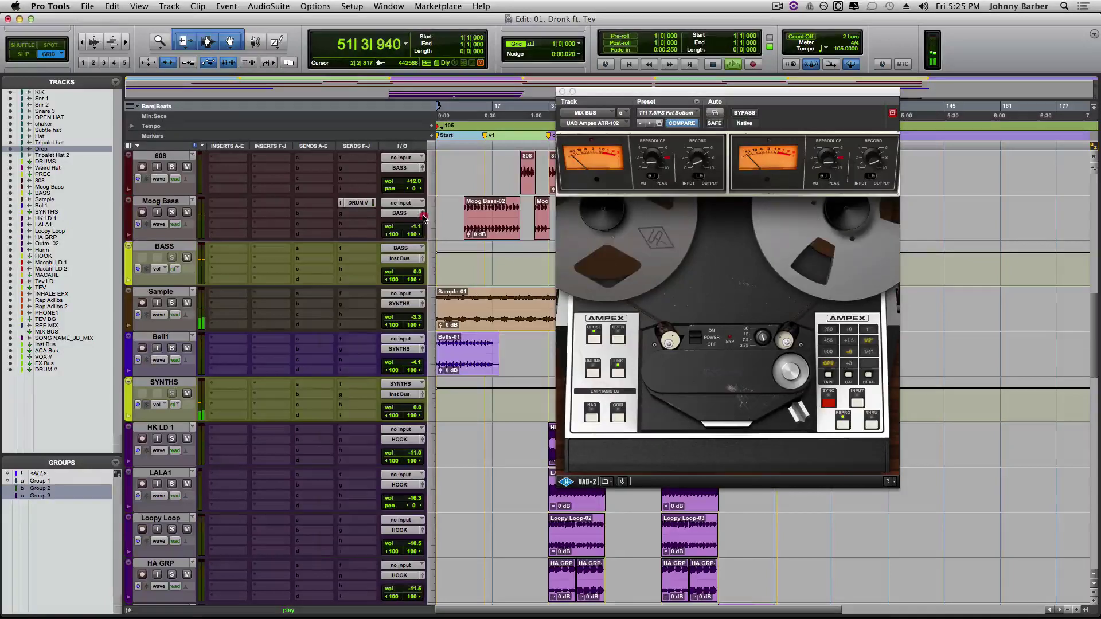
left_click(422, 212)
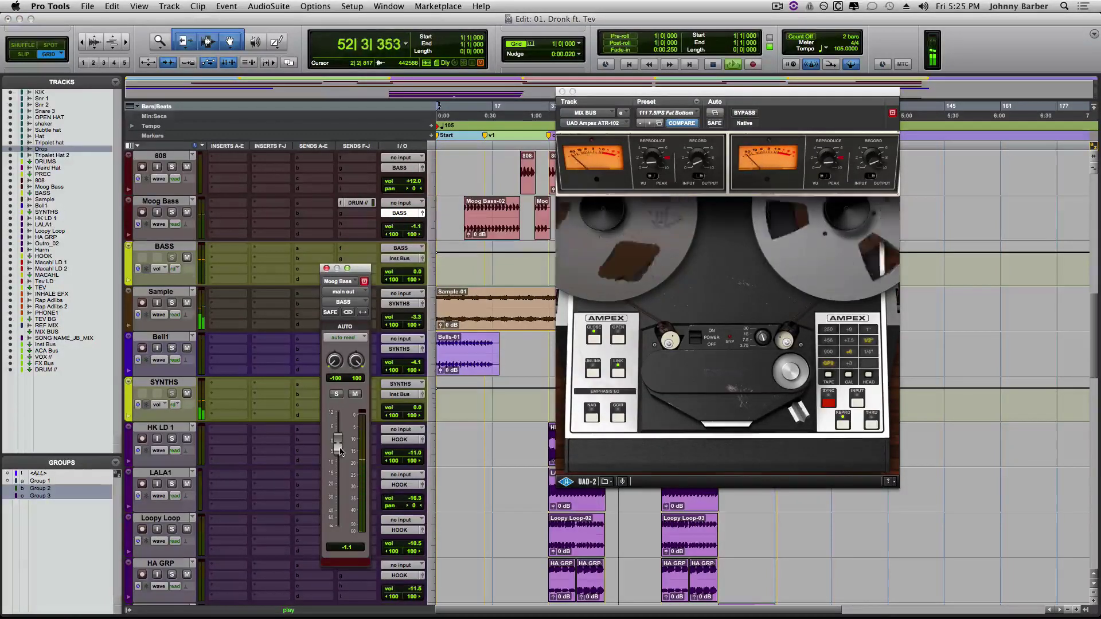
left_click_drag(341, 452, 342, 445)
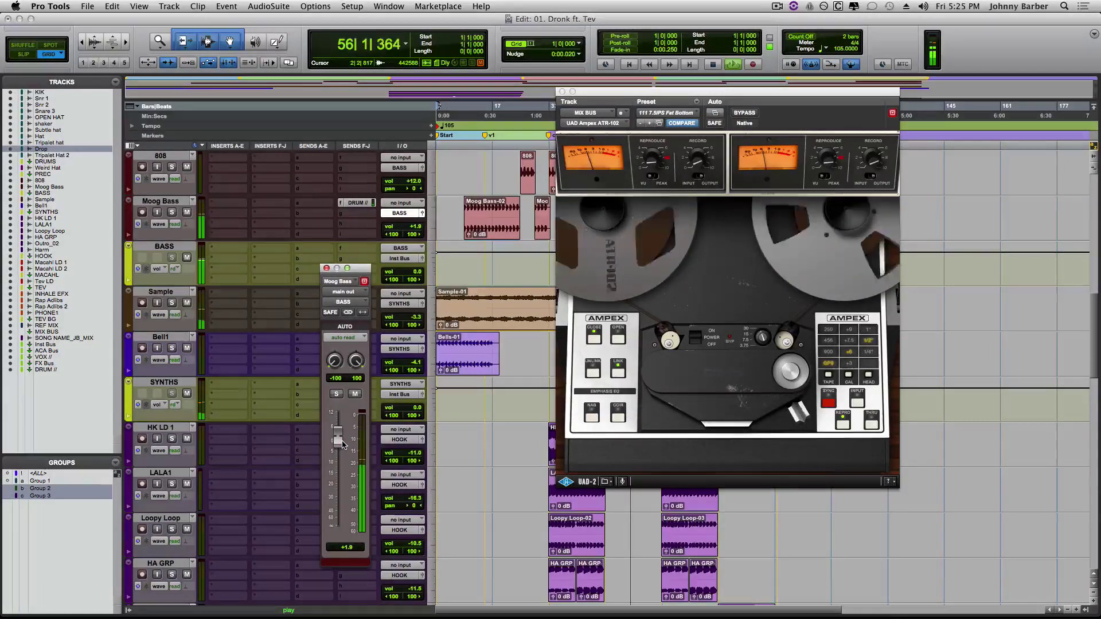
left_click(341, 442)
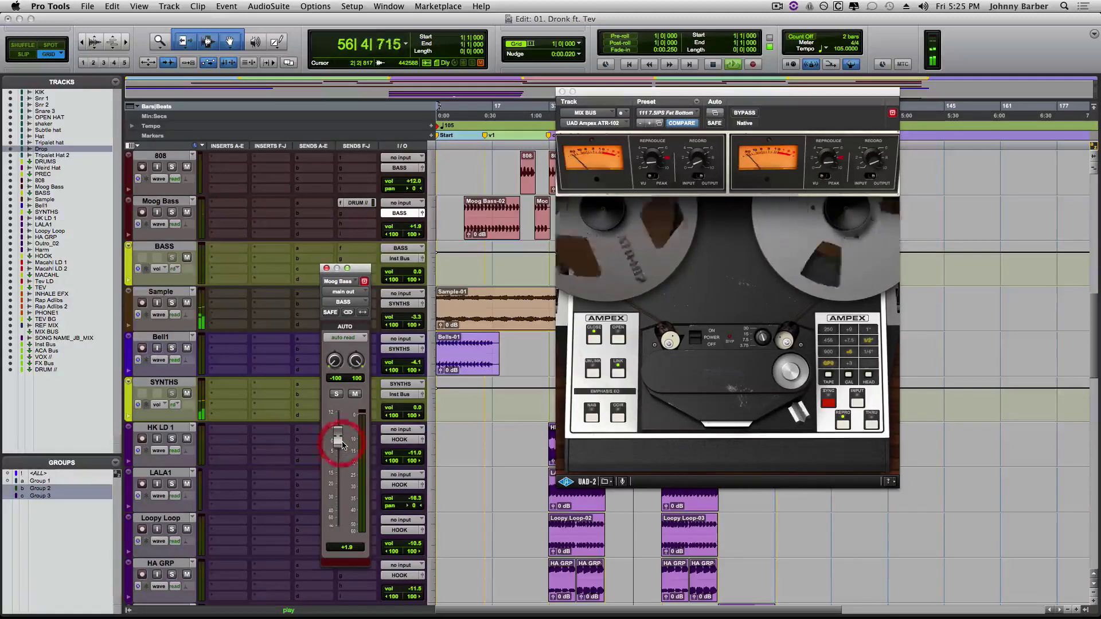
left_click(340, 441)
left_click_drag(340, 441, 338, 443)
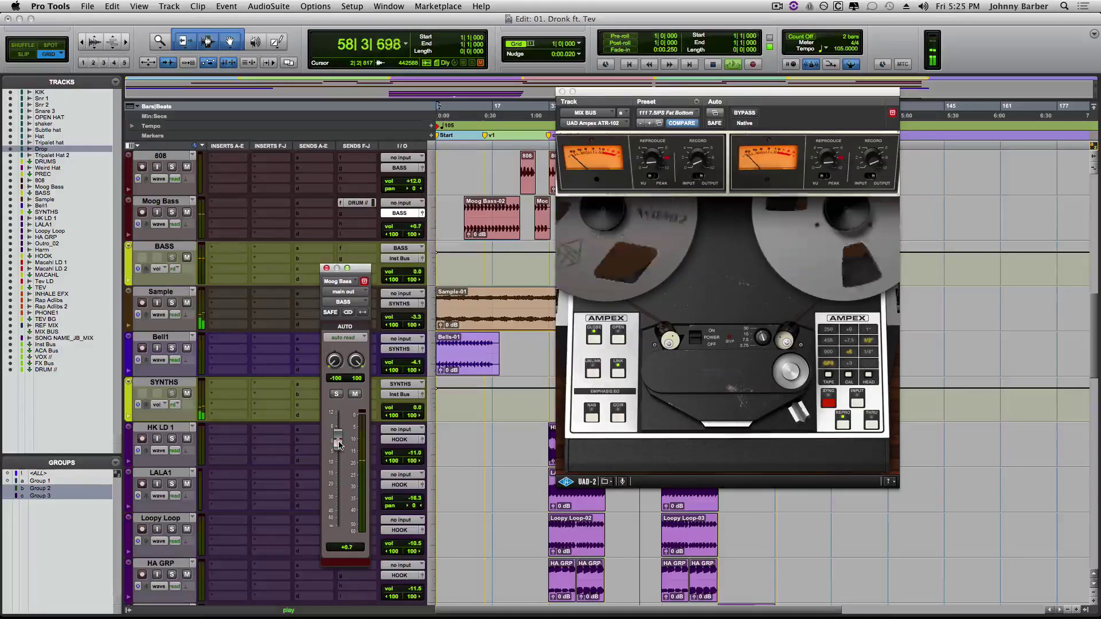
left_click_drag(338, 443, 339, 449)
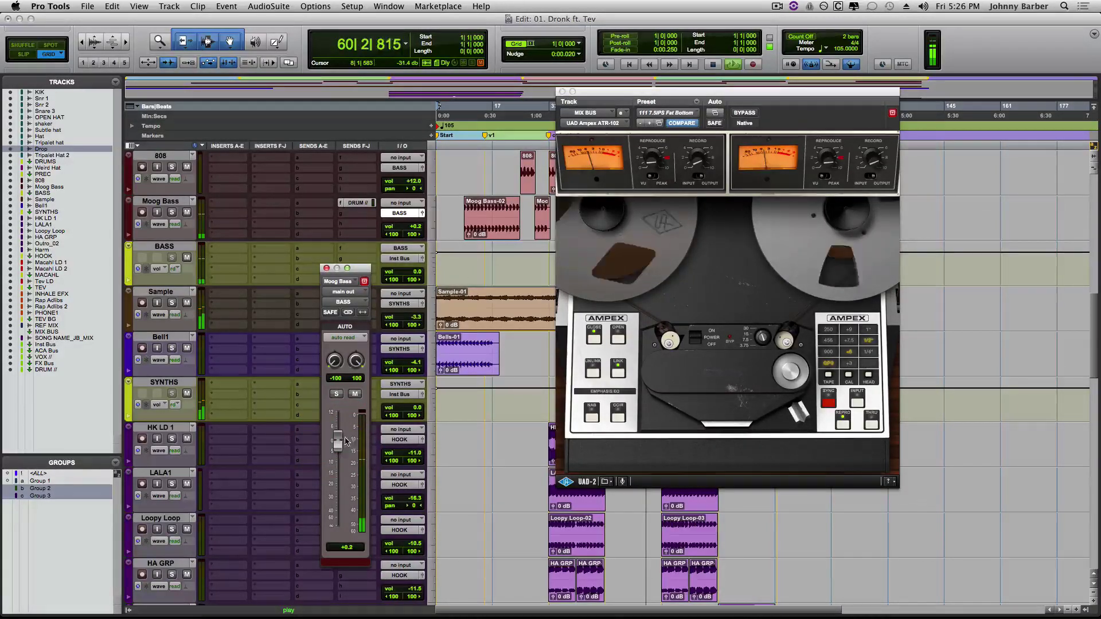
left_click_drag(339, 446, 338, 450)
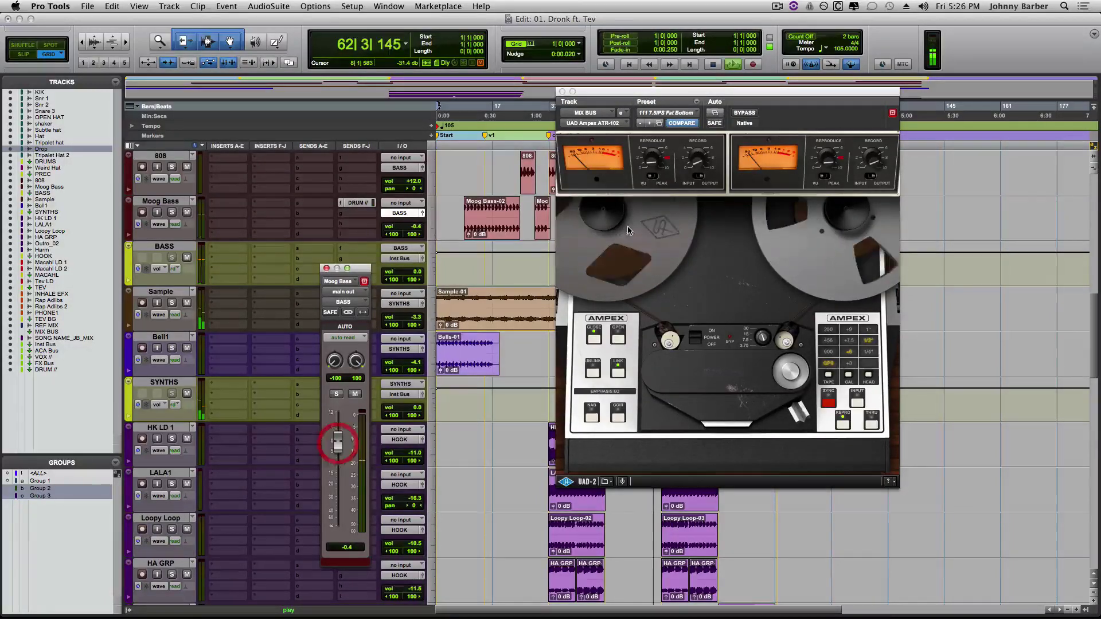
left_click(562, 92)
left_click(327, 269)
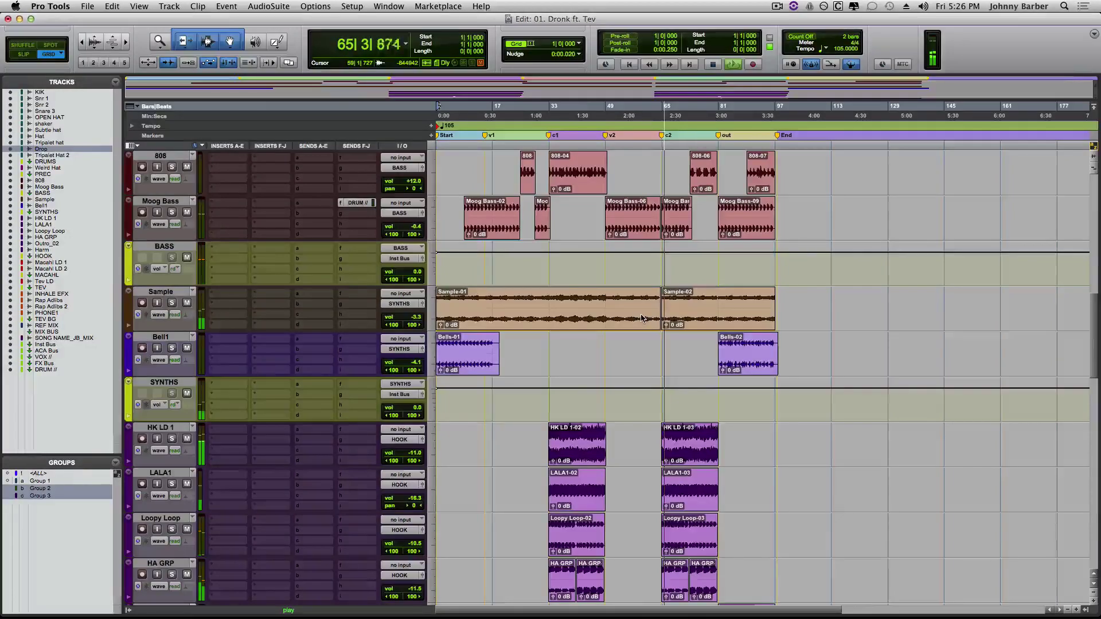
Examine the Shadow Hills mastering compressor's meters on the MIX BUS during playback in the mixer, then close the plug-in.
key("super+equal")
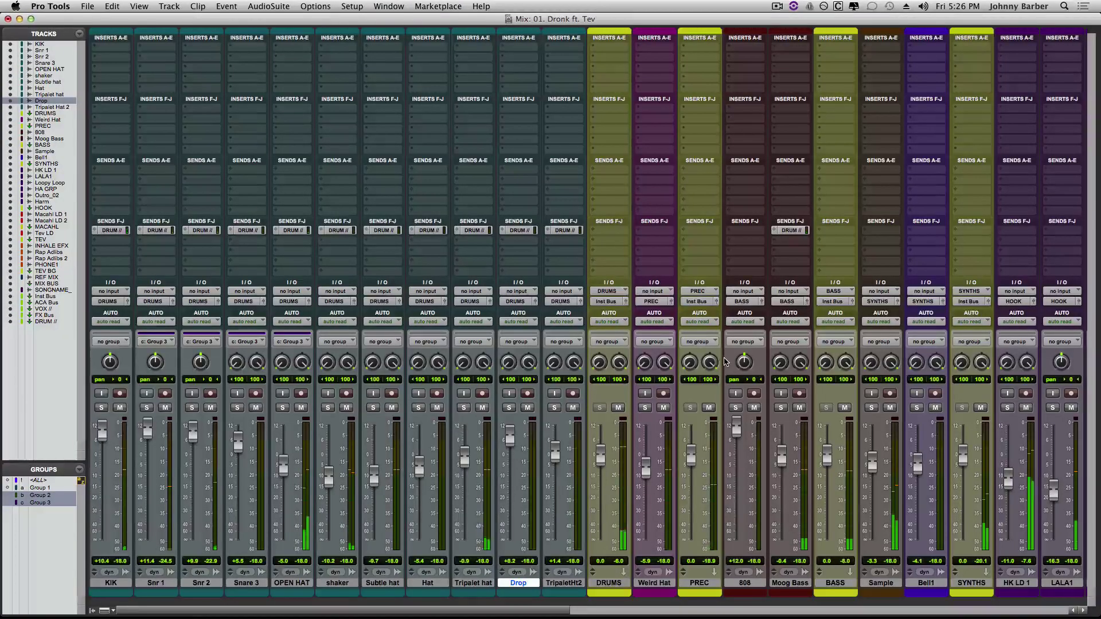
scroll(725, 362, "right", 15)
scroll(726, 361, "right", 3)
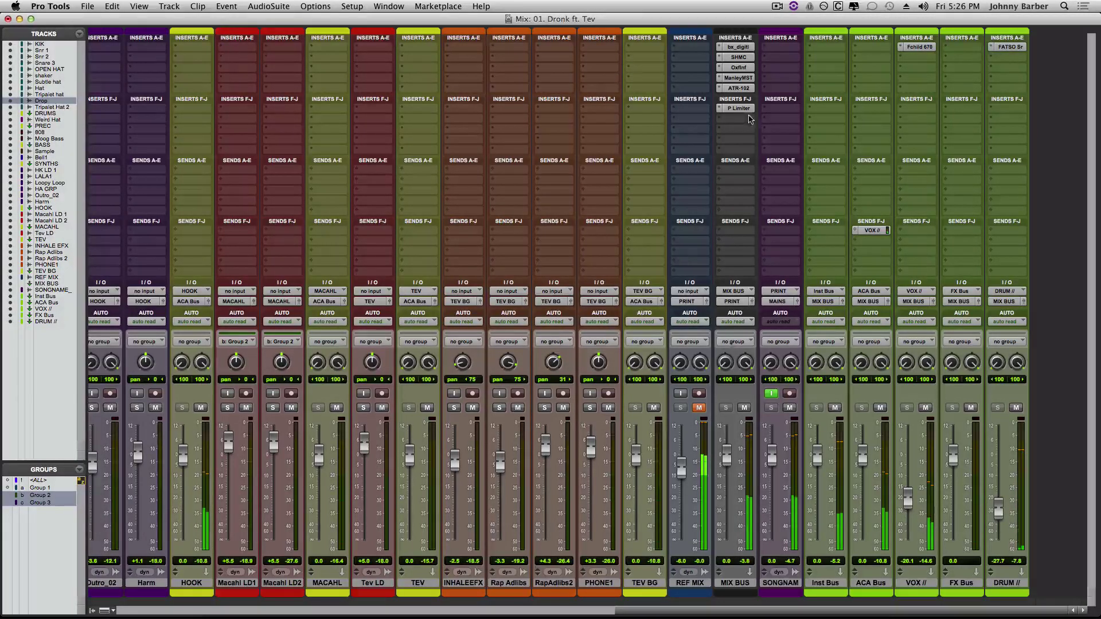
left_click(744, 60)
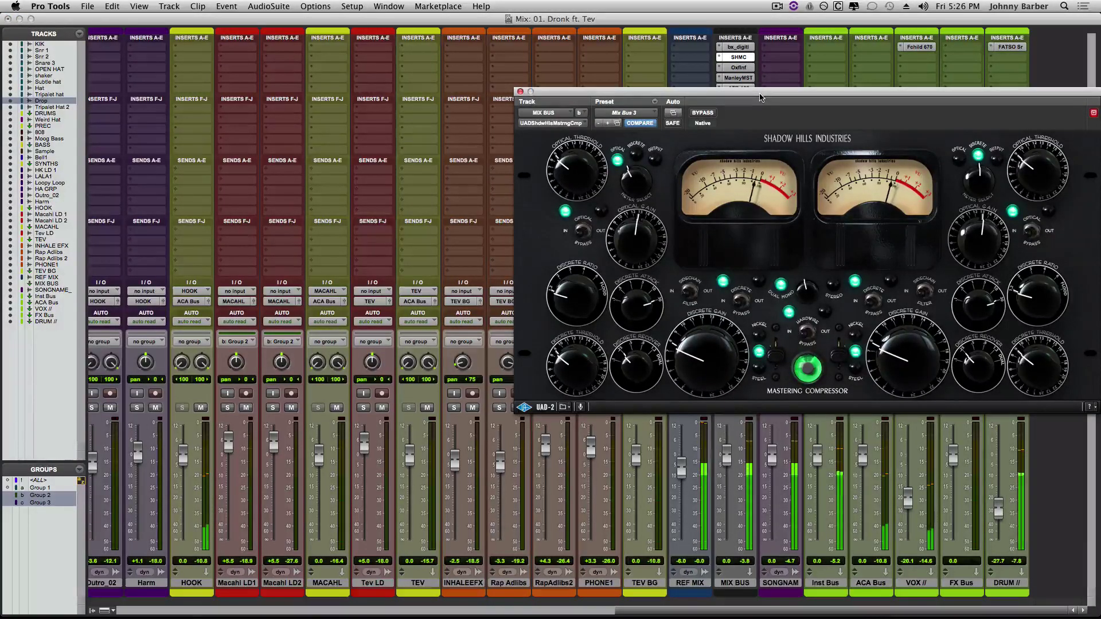
left_click_drag(760, 97, 332, 153)
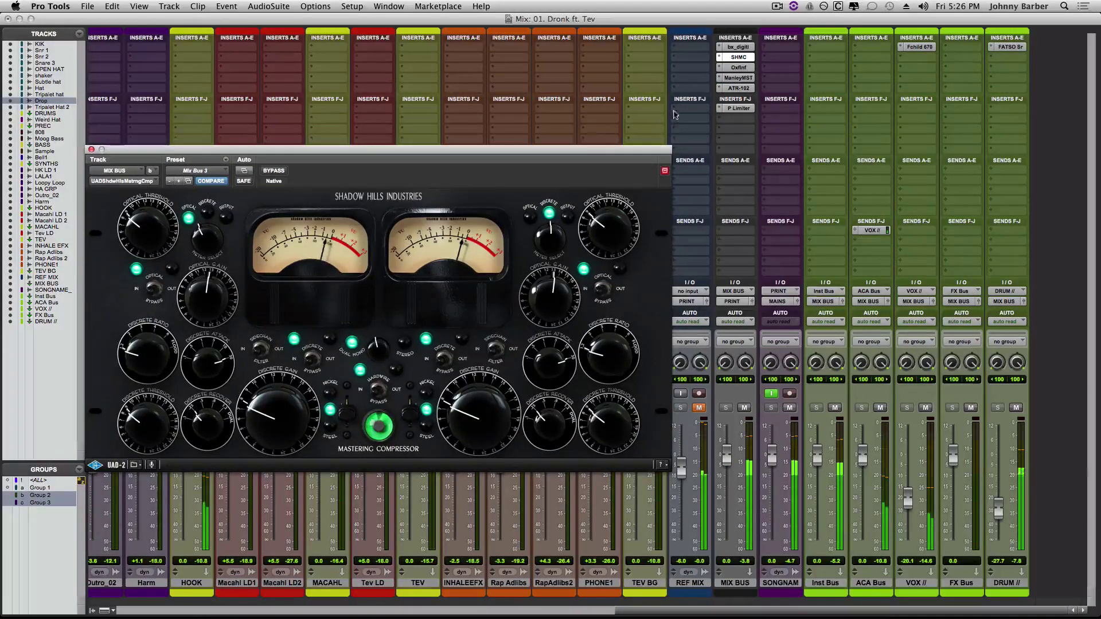
left_click(91, 150)
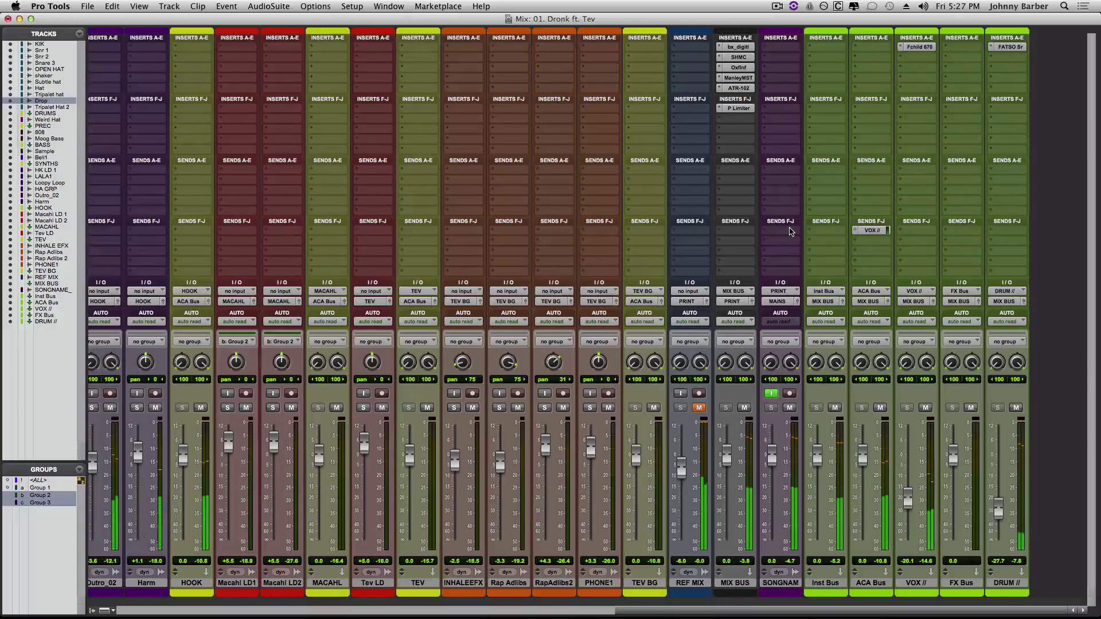
key("XF86AudioRaiseVolume")
key("XF86AudioLowerVolume")
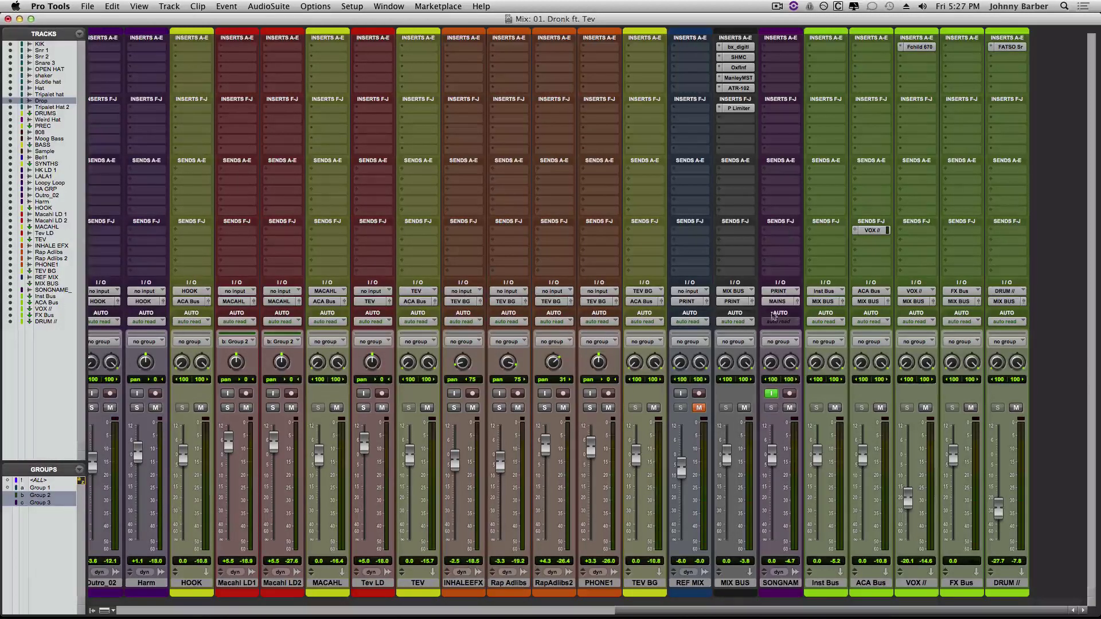
left_click_drag(786, 616, 150, 617)
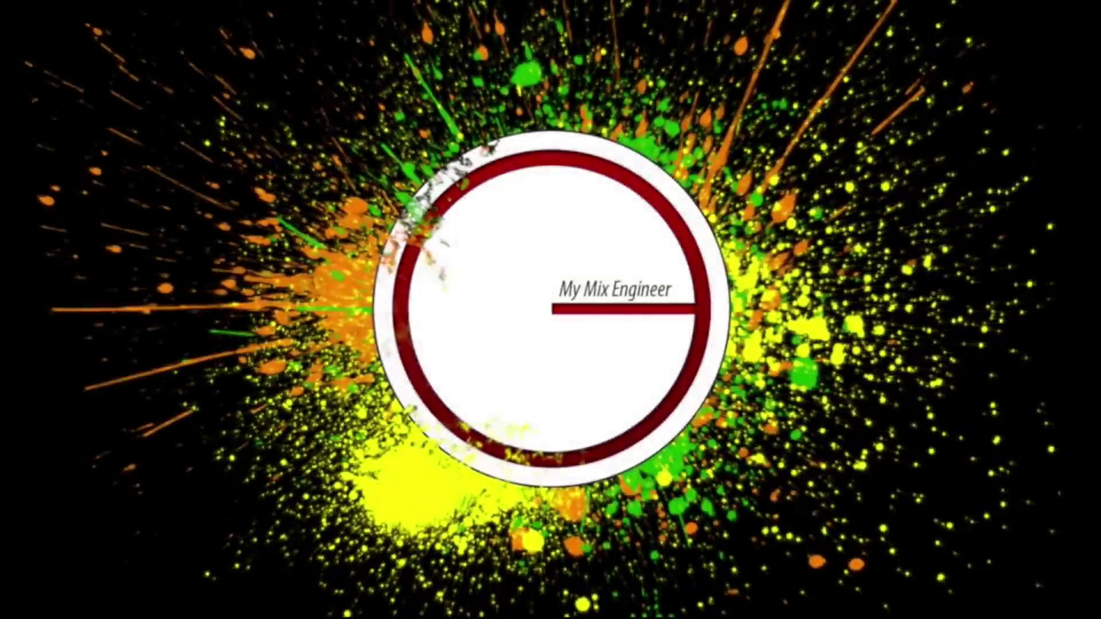